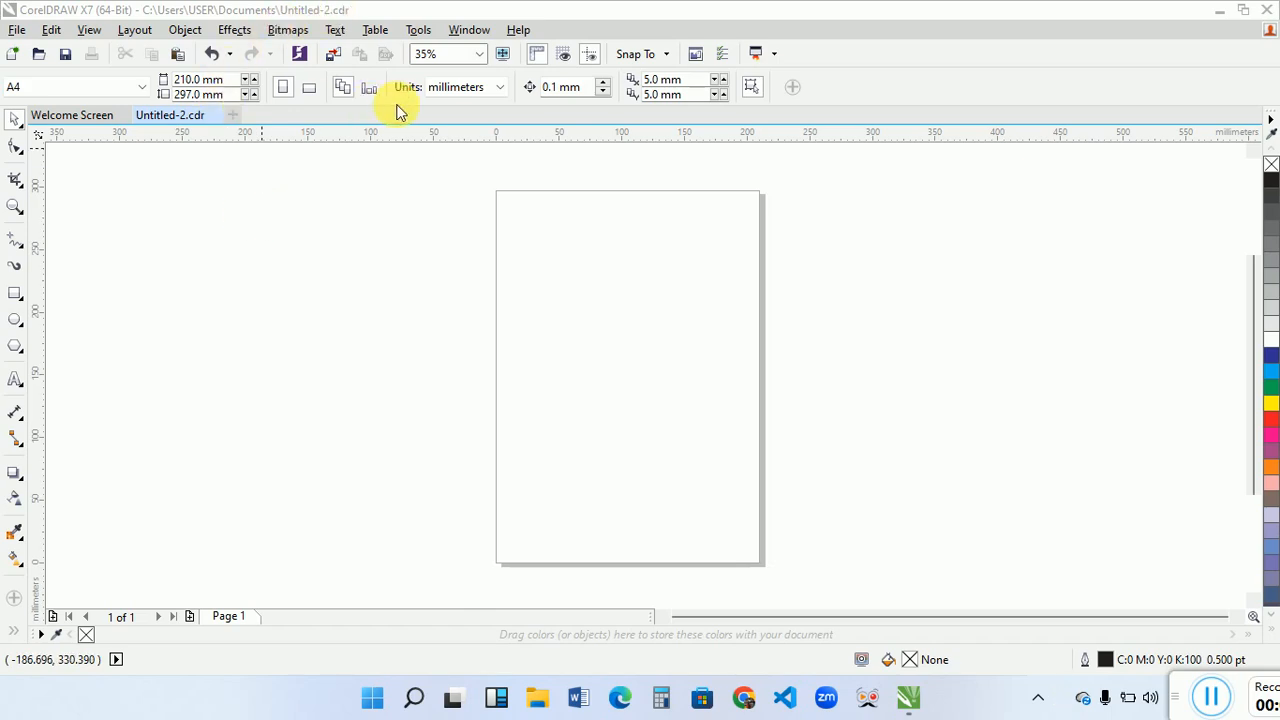
- Set the document units to inches and keep the A4 page in portrait orientation
{"action": "left_click", "coordinate": [462, 90]}
{"action": "left_click", "coordinate": [446, 107]}
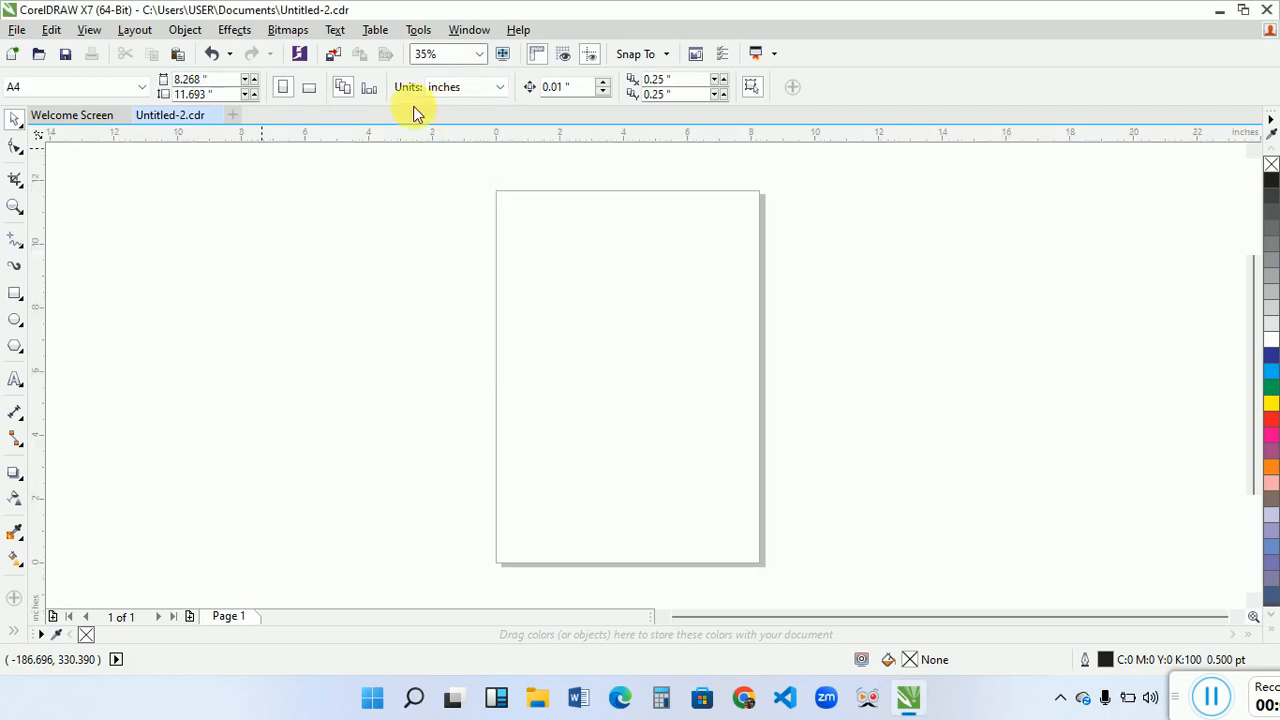
{"action": "left_click", "coordinate": [78, 90]}
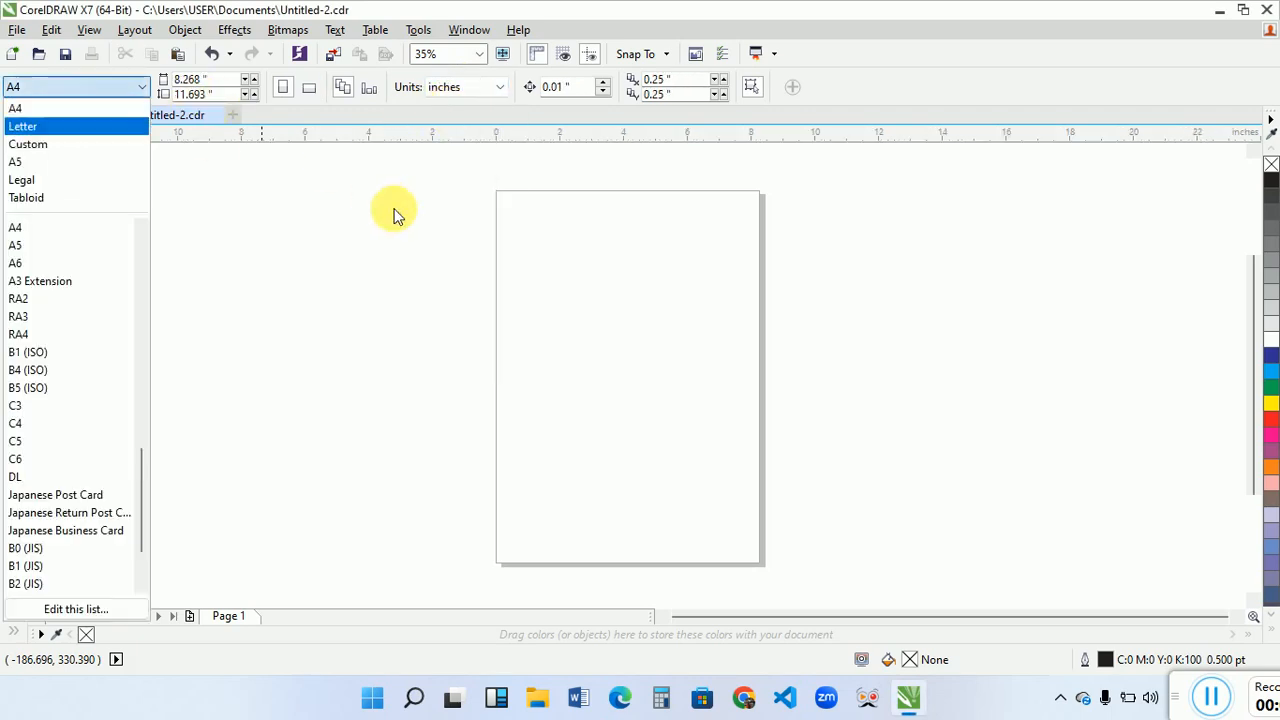
{"action": "left_click", "coordinate": [406, 242]}
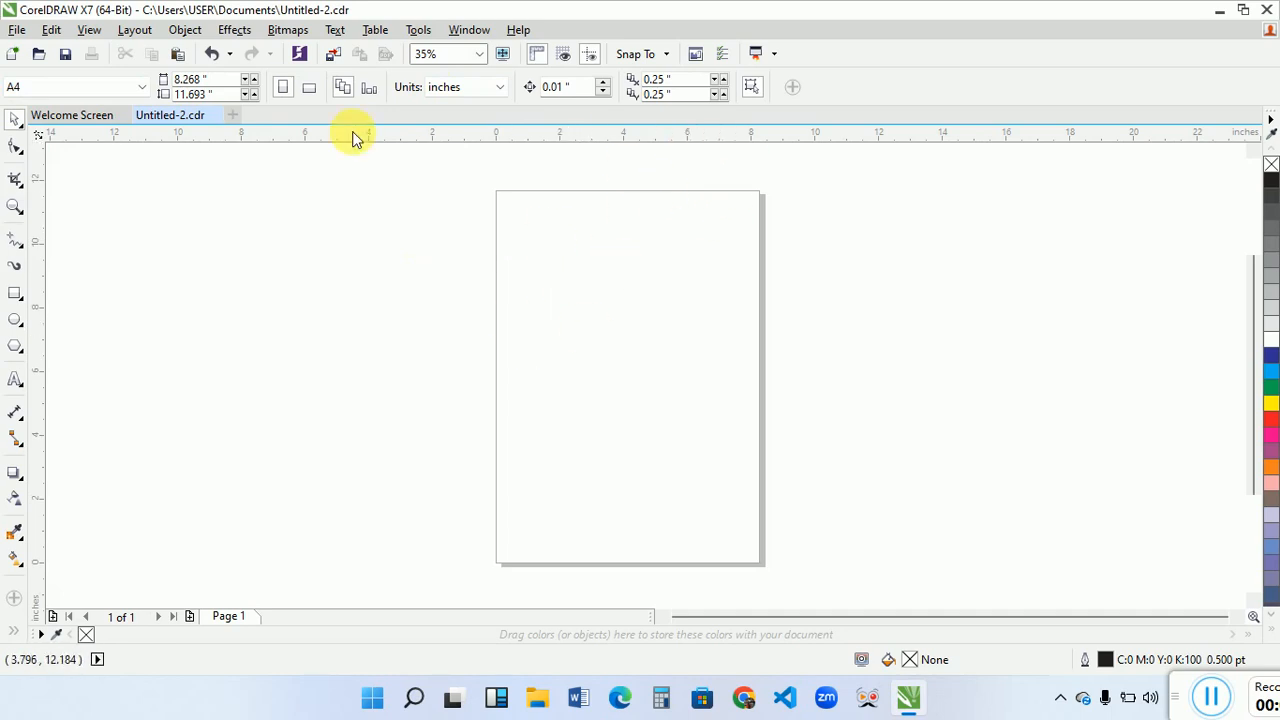
{"action": "left_click", "coordinate": [310, 90]}
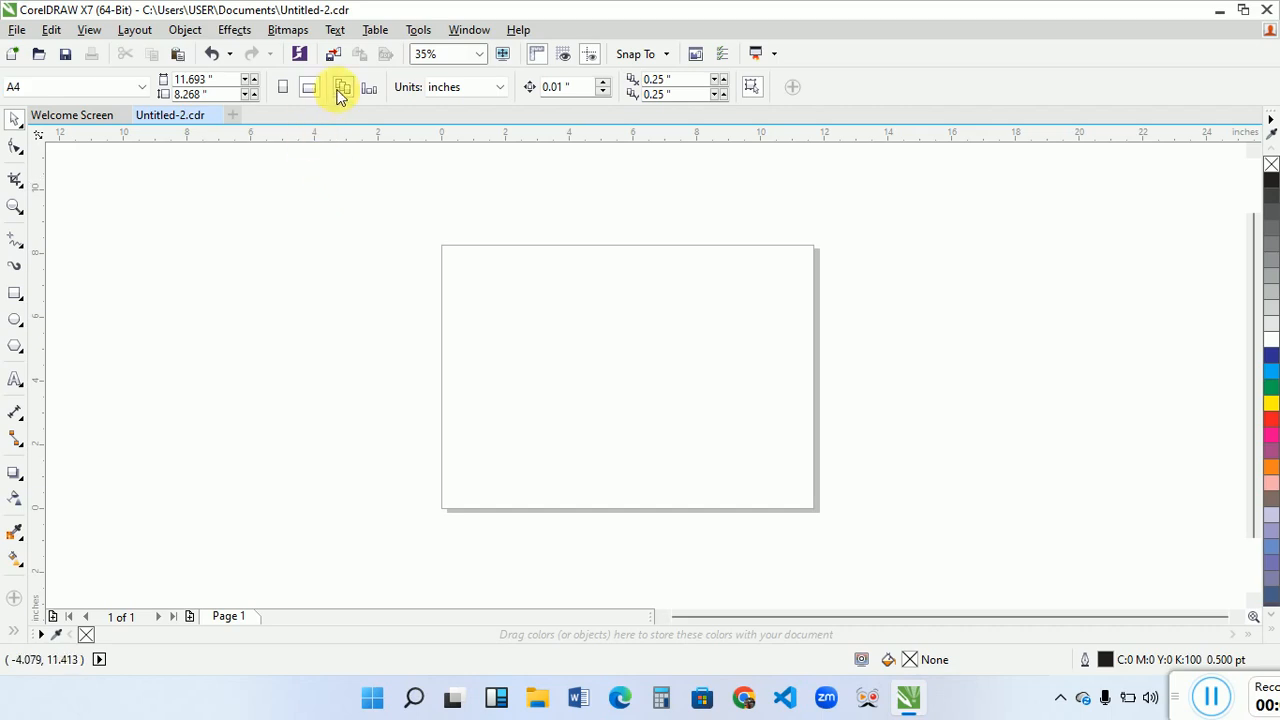
{"action": "left_click", "coordinate": [283, 87]}
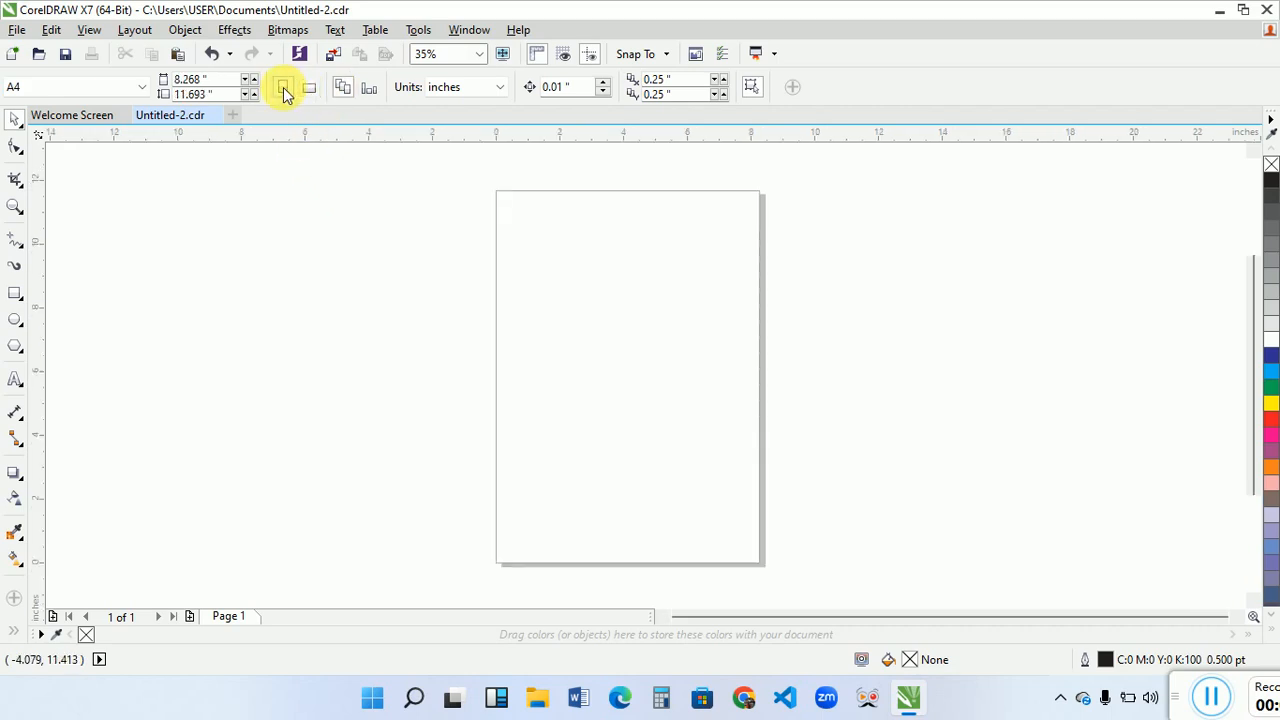
- Draw a square of about 4 by 4 inches in the upper middle of the page with the Rectangle tool
{"action": "left_click", "coordinate": [14, 296]}
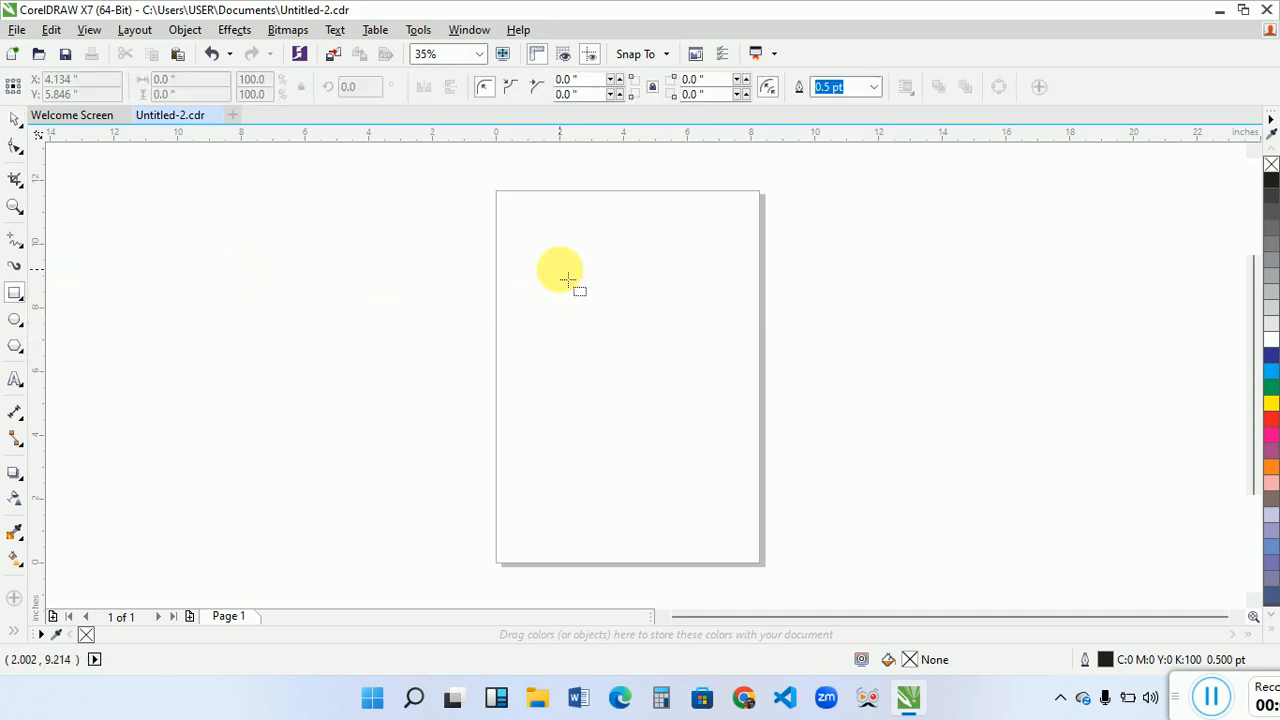
{"action": "left_click_drag", "start_coordinate": [559, 269], "coordinate": [687, 397]}
{"action": "key", "text": "space"}
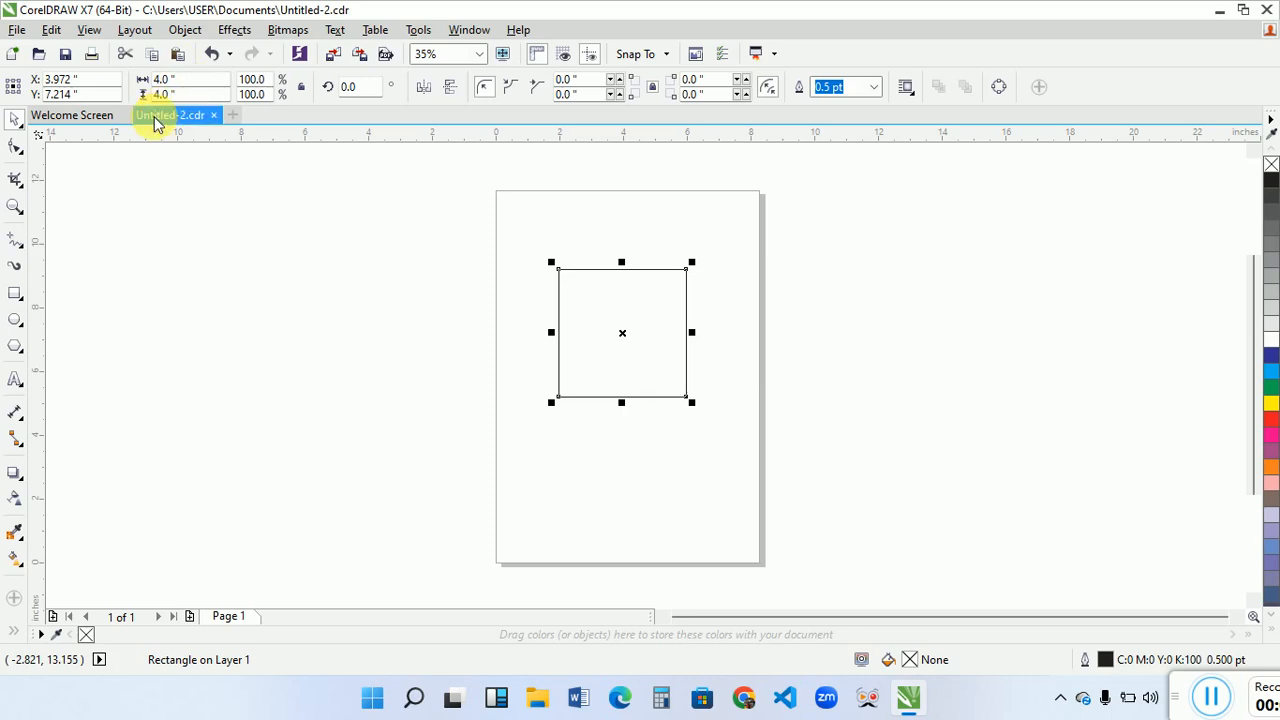
{"action": "left_click", "coordinate": [15, 293]}
{"action": "left_click_drag", "start_coordinate": [143, 279], "coordinate": [278, 406]}
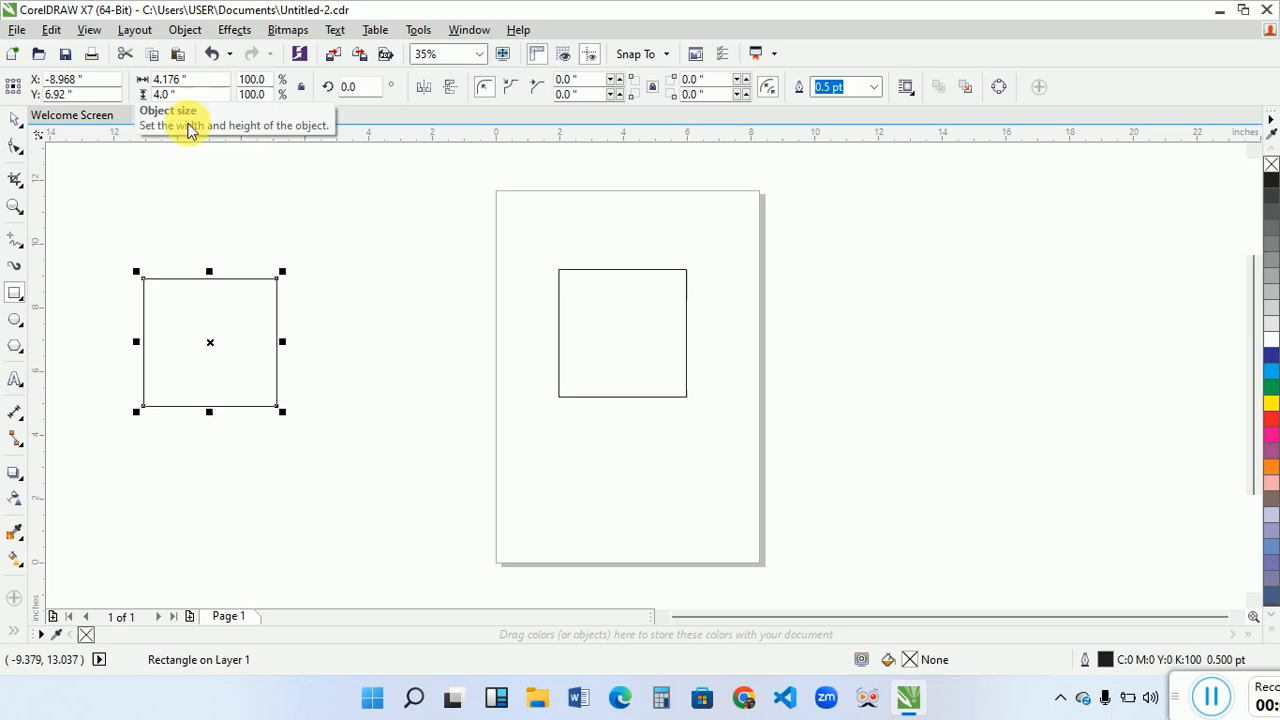
{"action": "key", "text": "space"}
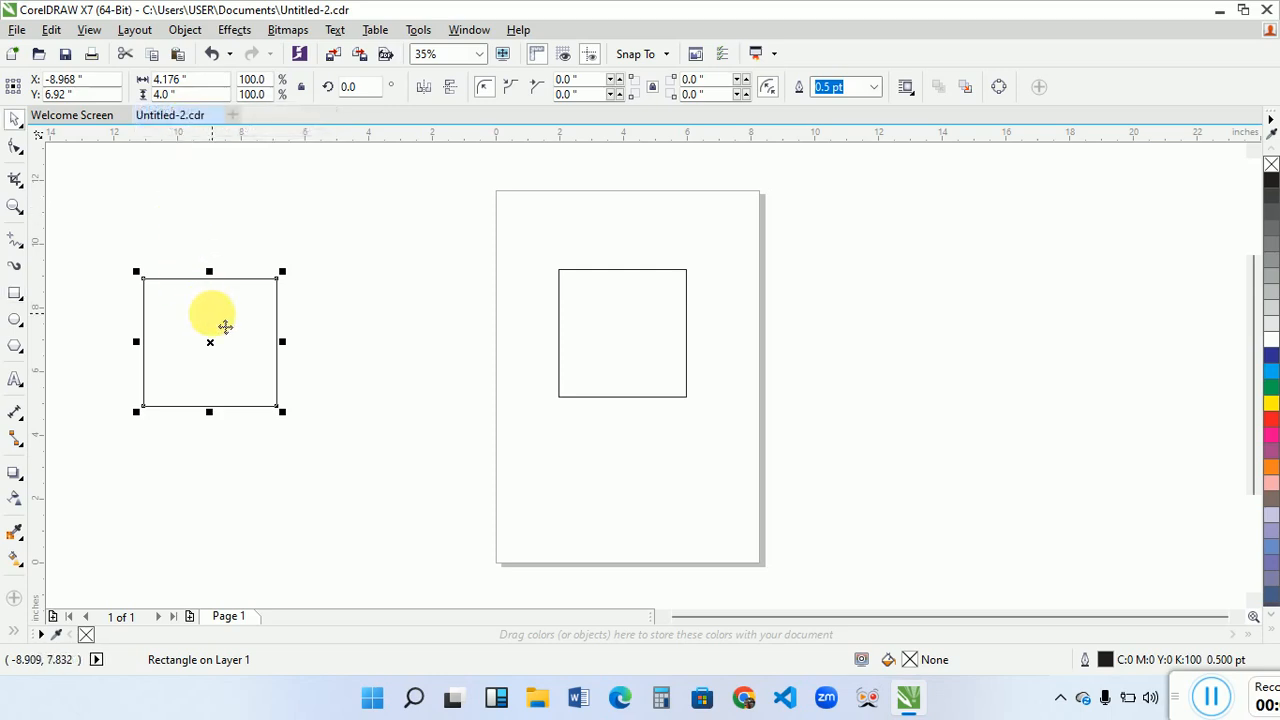
{"action": "key", "text": "Delete"}
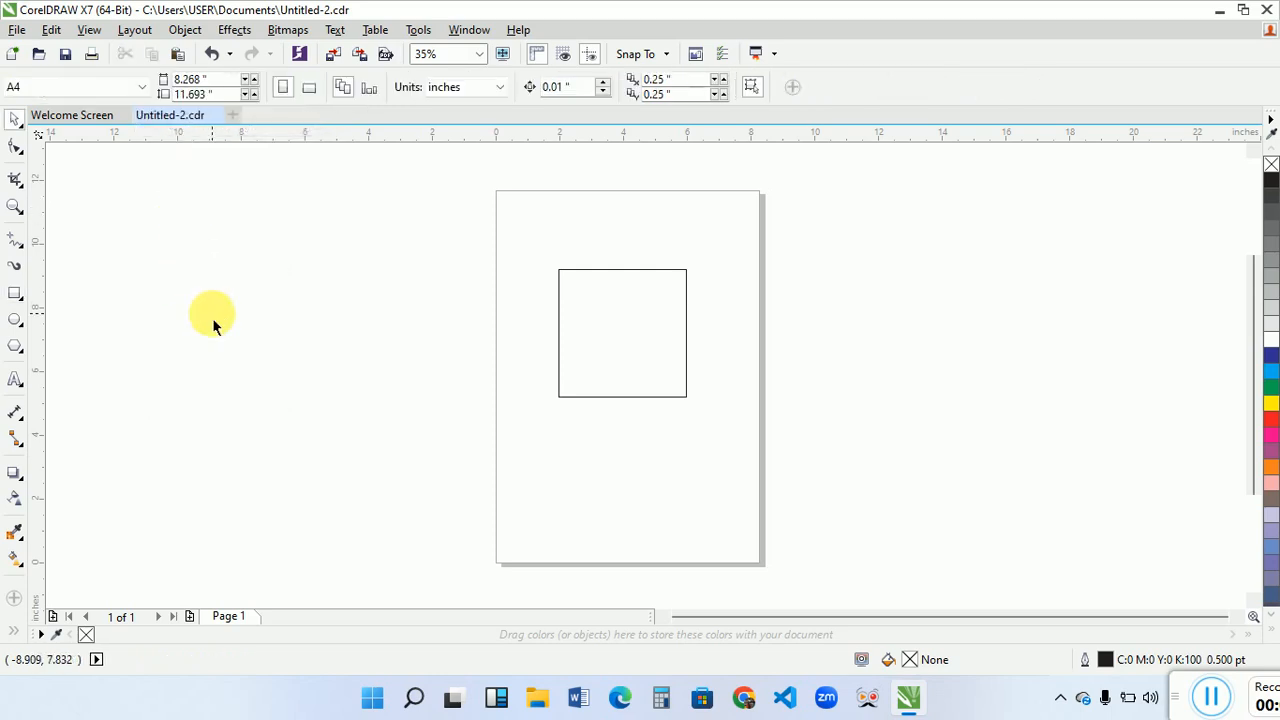
- Switch the page to landscape orientation and move the square to about X 4.3, Y 4.59 inches
{"action": "left_click", "coordinate": [632, 395]}
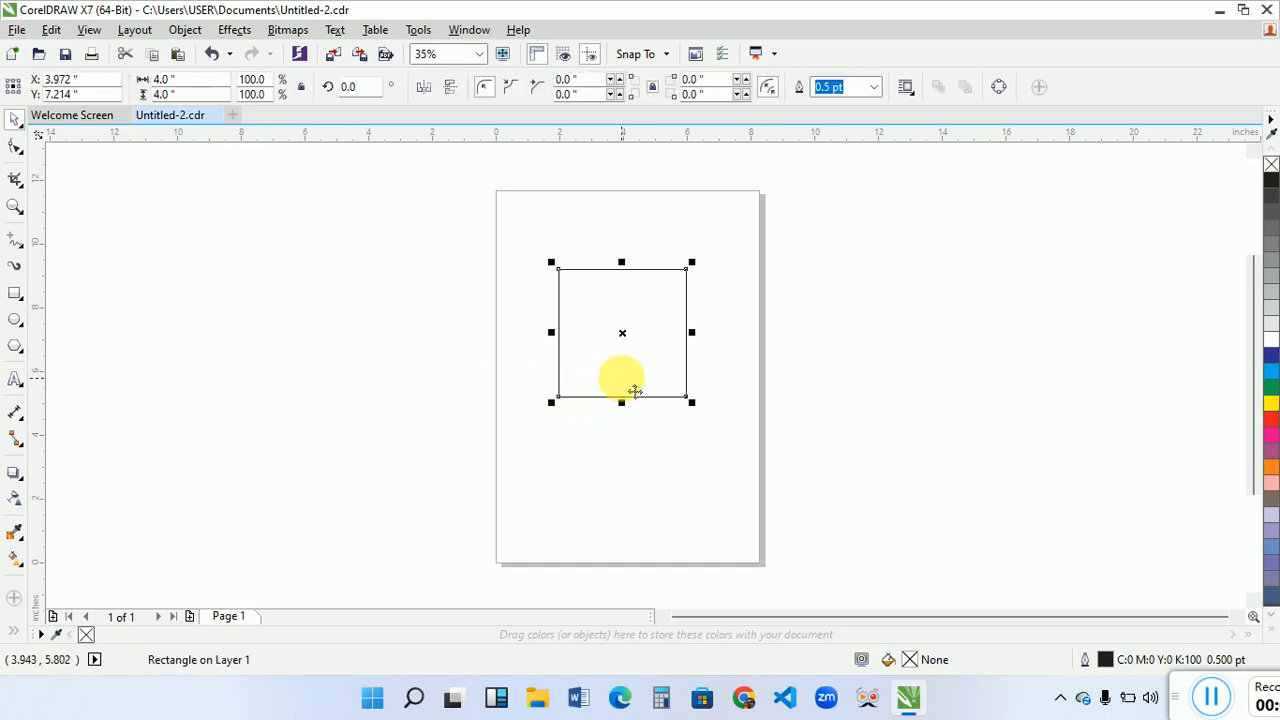
{"action": "left_click_drag", "start_coordinate": [635, 391], "coordinate": [636, 438]}
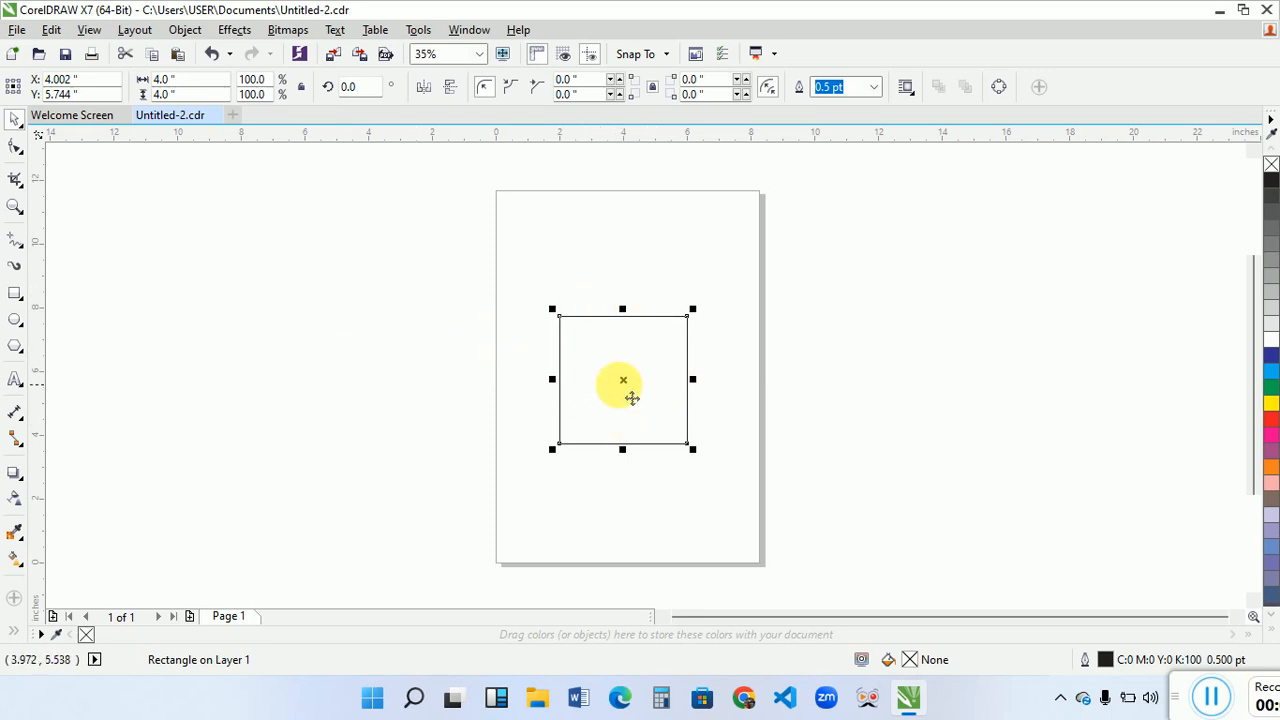
{"action": "left_click", "coordinate": [440, 284]}
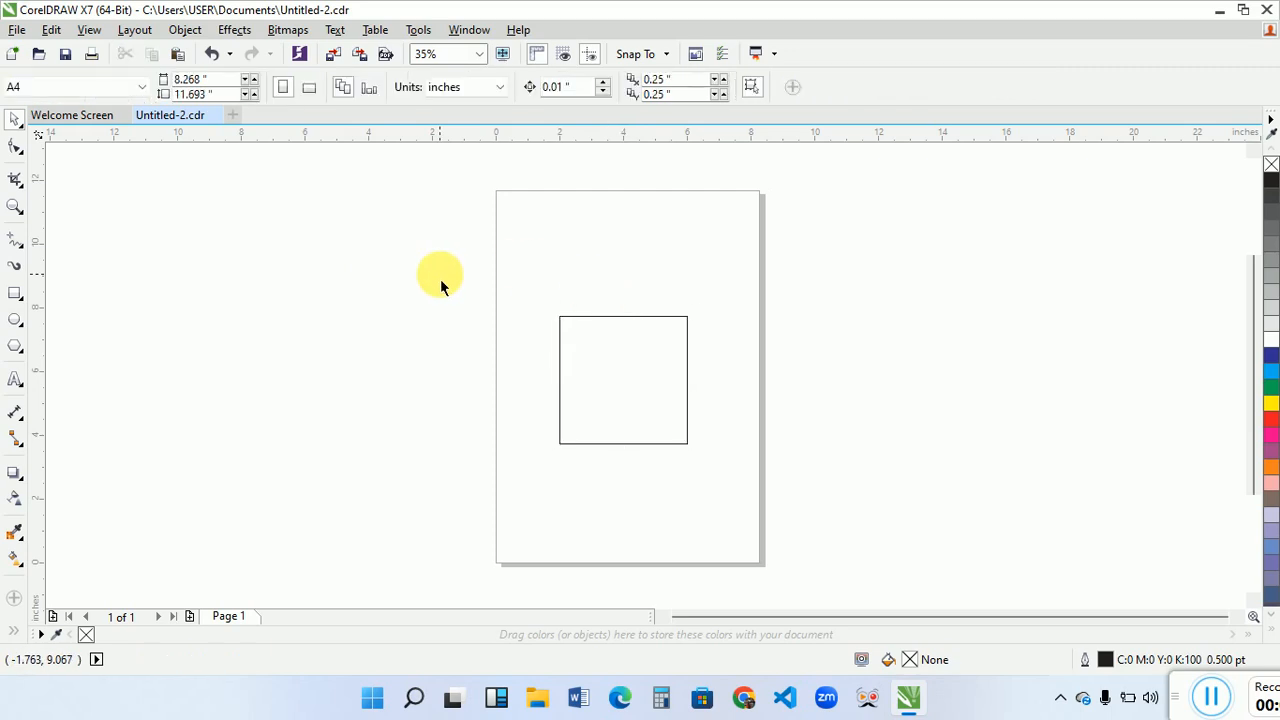
{"action": "left_click", "coordinate": [311, 90]}
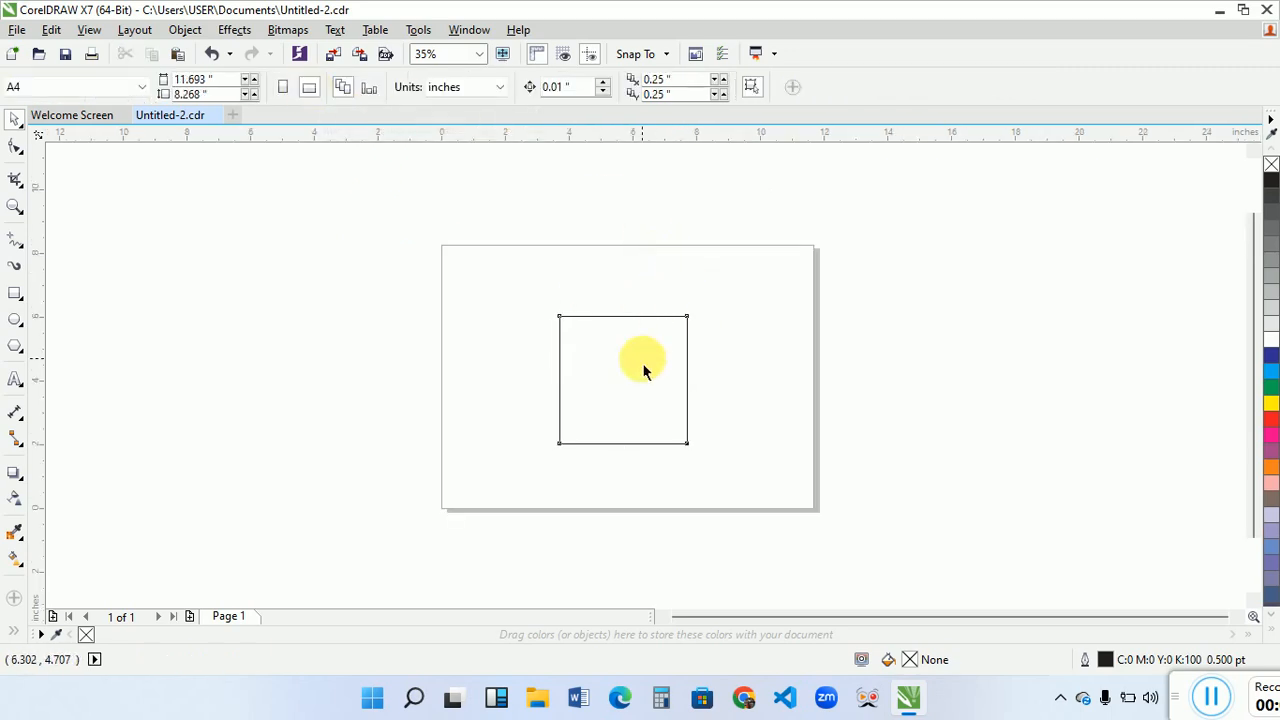
{"action": "left_click_drag", "start_coordinate": [651, 371], "coordinate": [610, 353]}
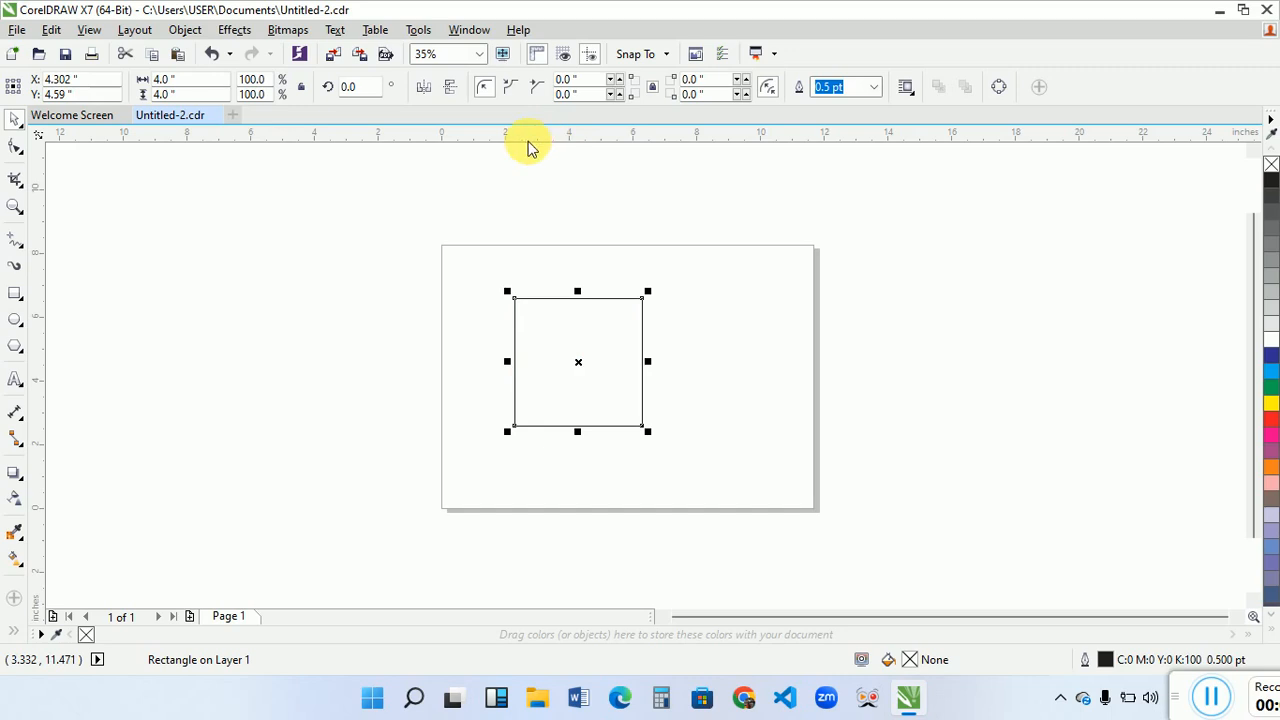
- Place a horizontal guideline through the centre of the square
{"action": "left_click", "coordinate": [15, 207]}
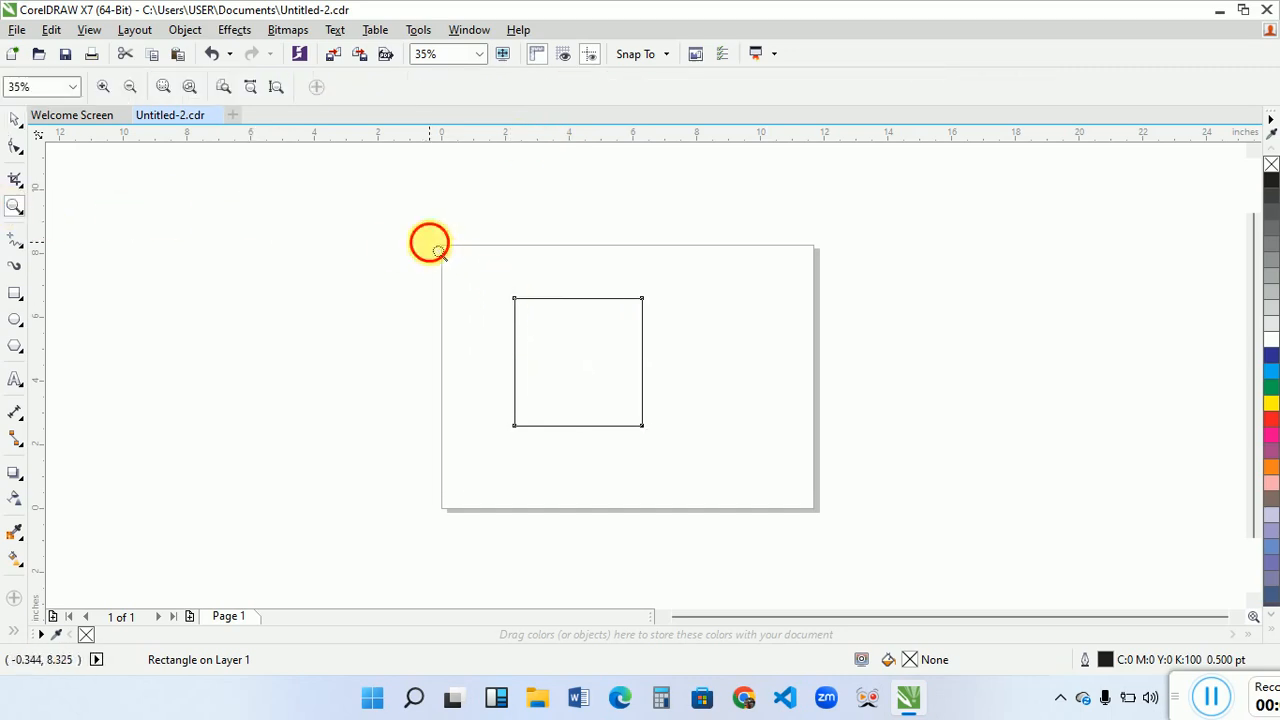
{"action": "left_click_drag", "start_coordinate": [429, 240], "coordinate": [746, 485]}
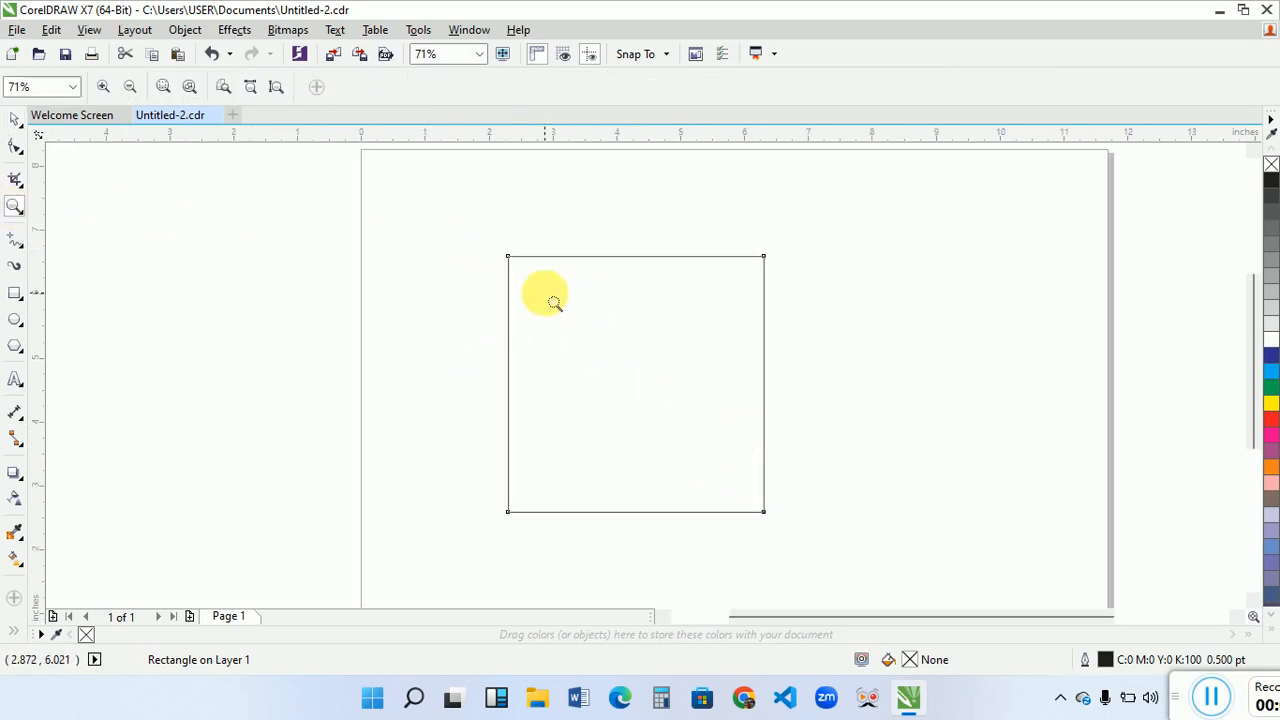
{"action": "key", "text": "space"}
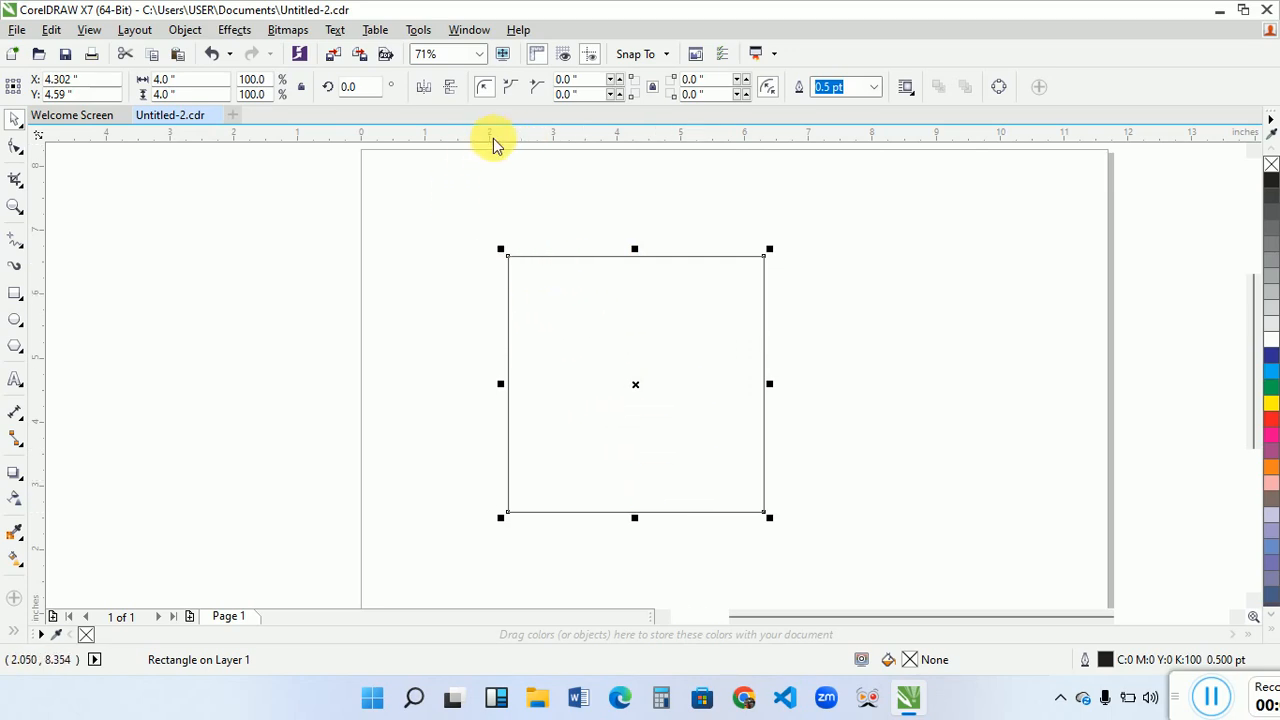
{"action": "left_click_drag", "start_coordinate": [549, 394], "coordinate": [549, 387]}
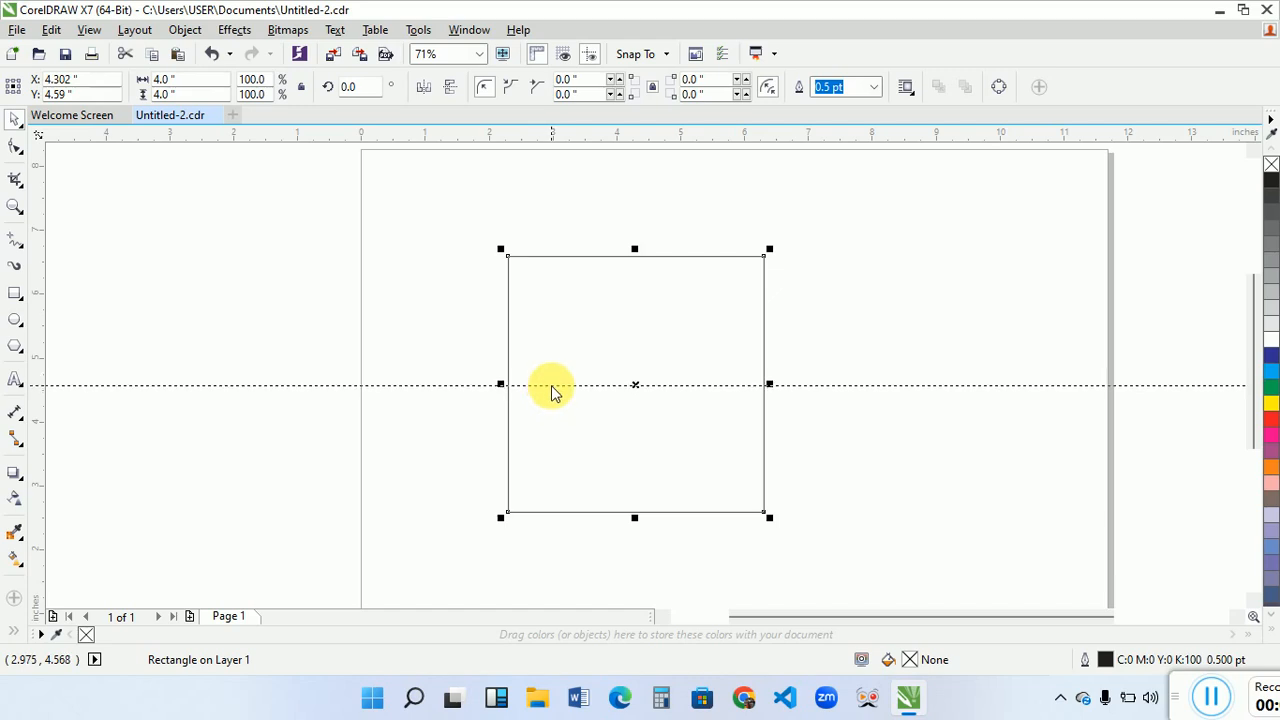
{"action": "left_click_drag", "start_coordinate": [552, 392], "coordinate": [549, 385]}
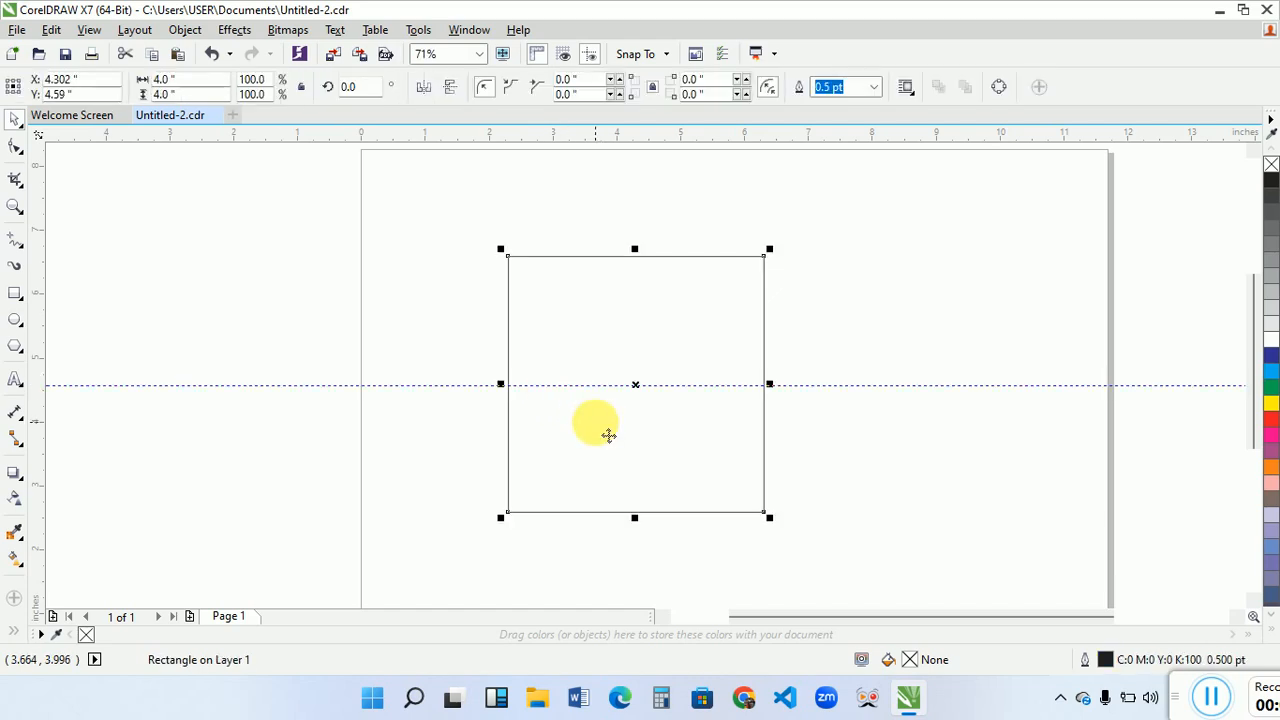
- Add a vertical guideline across the square at about X 4 inches
{"action": "left_click_drag", "start_coordinate": [46, 274], "coordinate": [583, 351]}
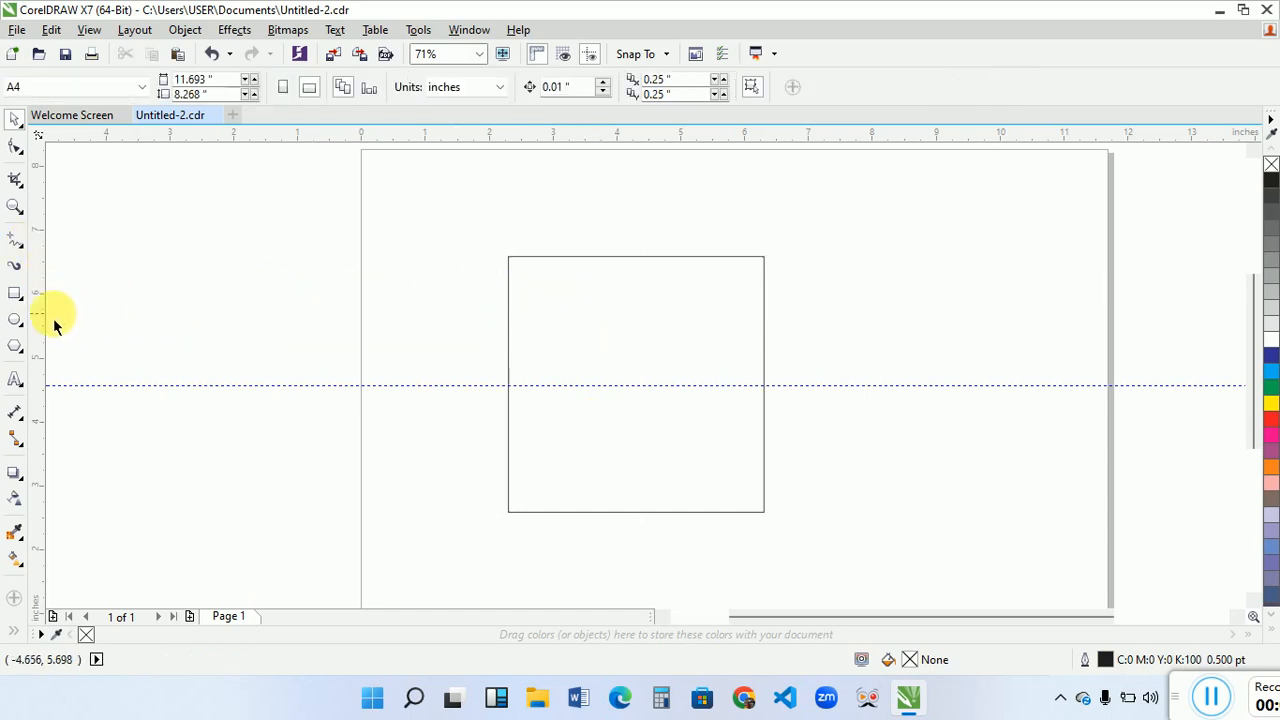
{"action": "left_click_drag", "start_coordinate": [42, 320], "coordinate": [615, 361]}
{"action": "left_click", "coordinate": [594, 343]}
{"action": "left_click", "coordinate": [615, 361]}
{"action": "left_click", "coordinate": [580, 361]}
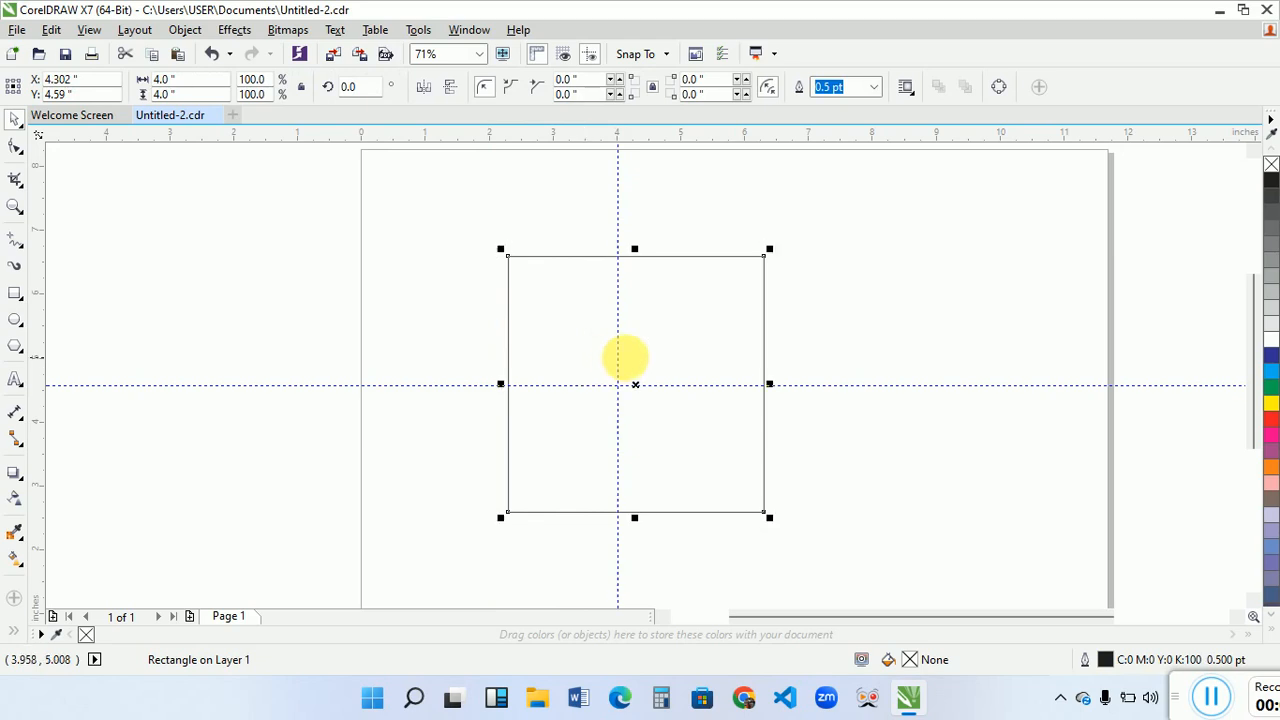
- Move the vertical guideline onto the centre mark of the square
{"action": "left_click", "coordinate": [617, 358]}
{"action": "left_click_drag", "start_coordinate": [620, 366], "coordinate": [643, 368]}
{"action": "left_click", "coordinate": [605, 373]}
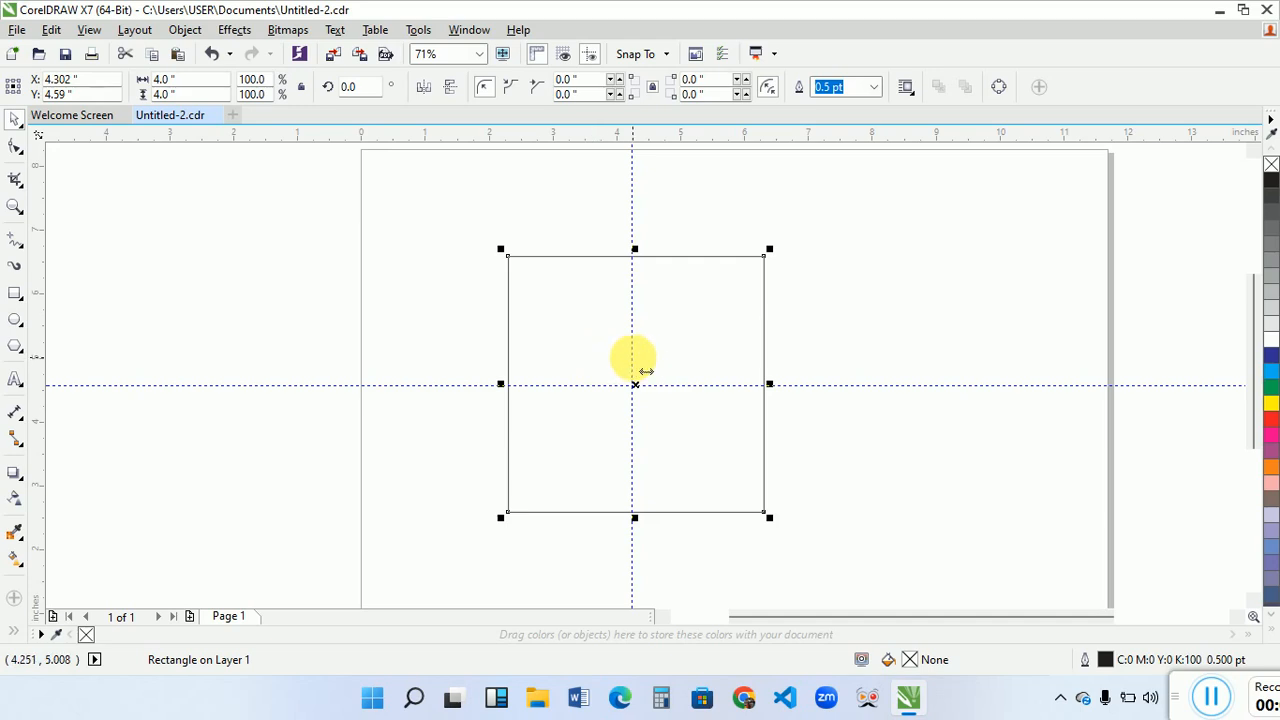
{"action": "left_click", "coordinate": [646, 371]}
{"action": "left_click_drag", "start_coordinate": [634, 358], "coordinate": [652, 371]}
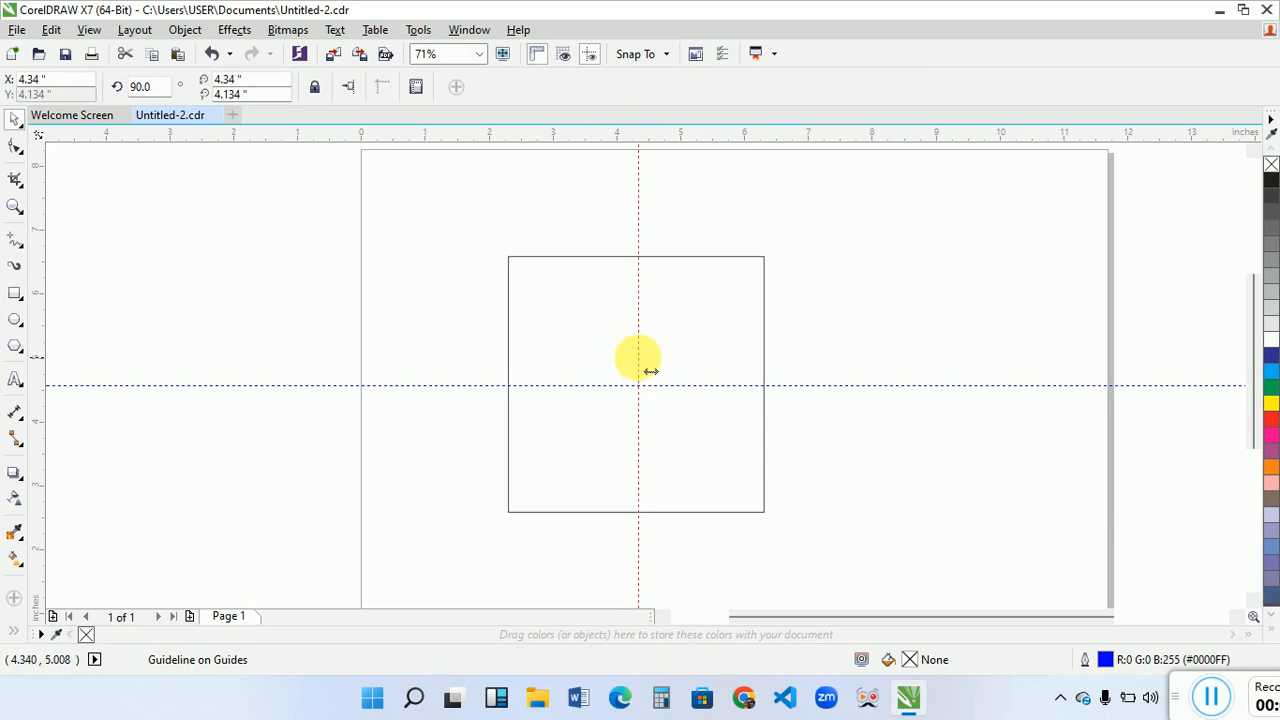
{"action": "left_click", "coordinate": [593, 360]}
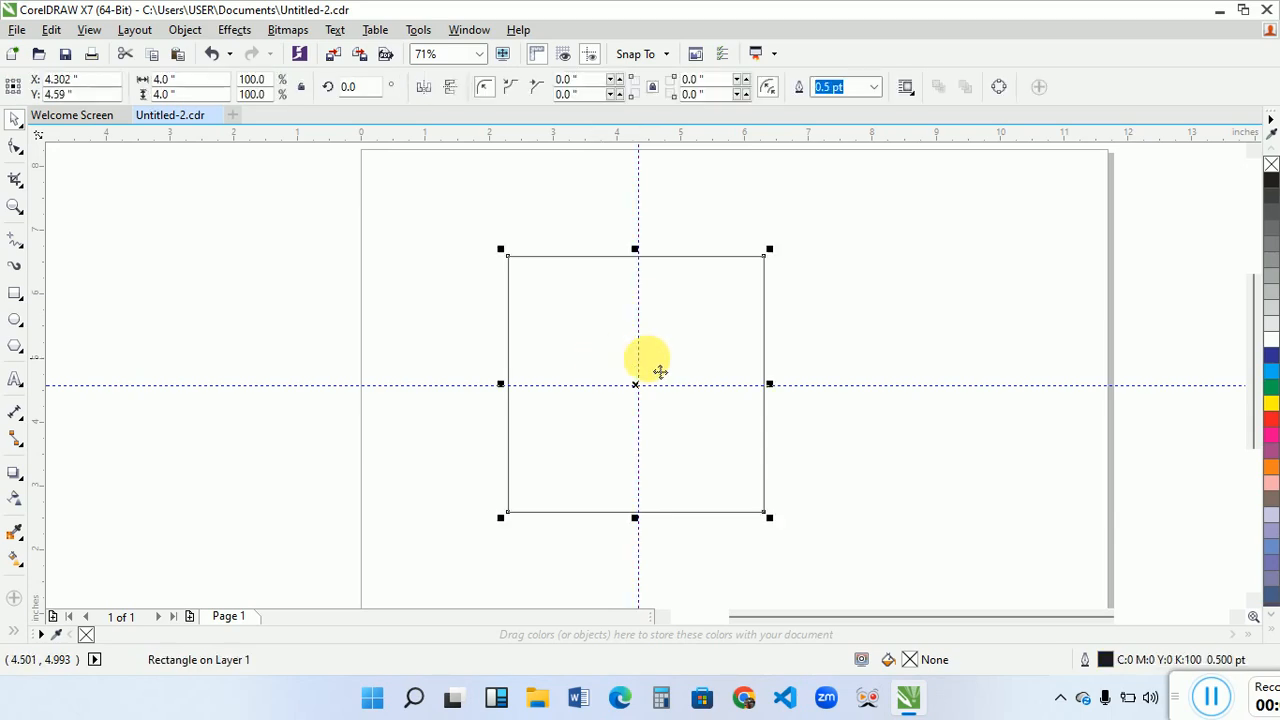
{"action": "left_click", "coordinate": [651, 372]}
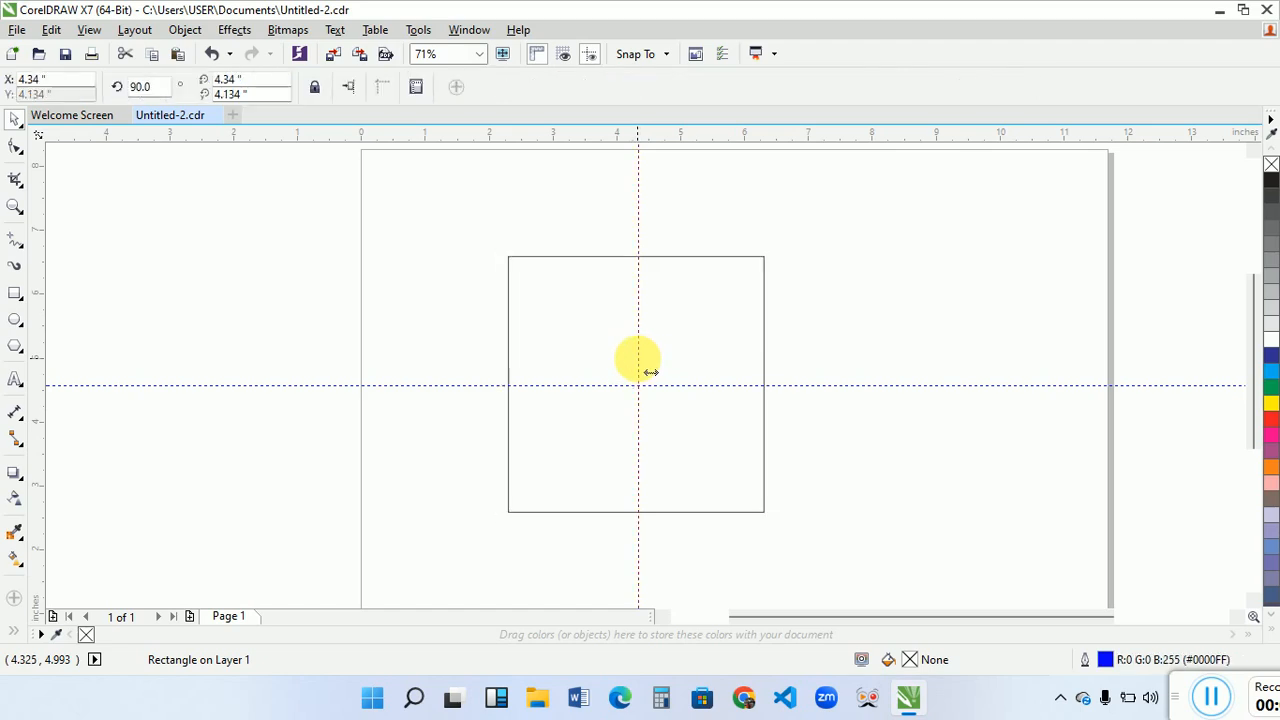
{"action": "left_click_drag", "start_coordinate": [651, 372], "coordinate": [649, 372]}
{"action": "left_click", "coordinate": [603, 370]}
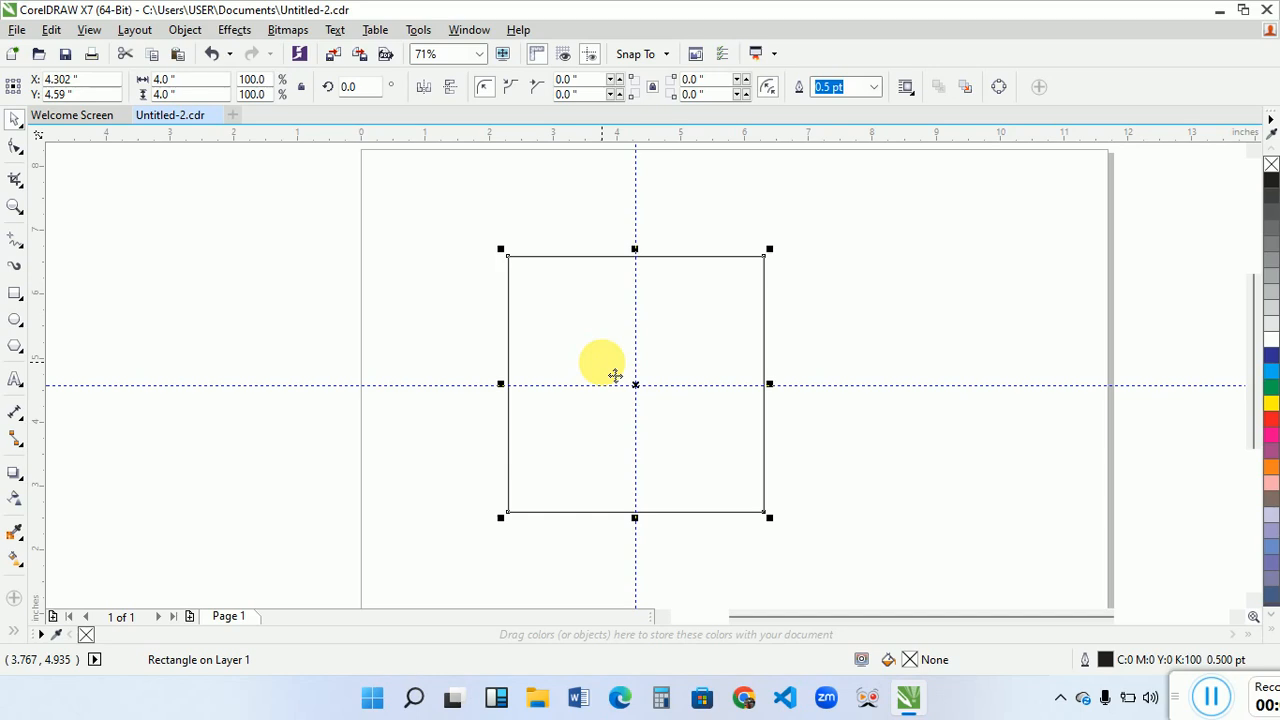
- Duplicate the square and align the copy's upper-left corner with the guideline intersection, centring the copy at X 6.293, Y 2.57 inches
{"action": "left_click_drag", "start_coordinate": [688, 376], "coordinate": [814, 503]}
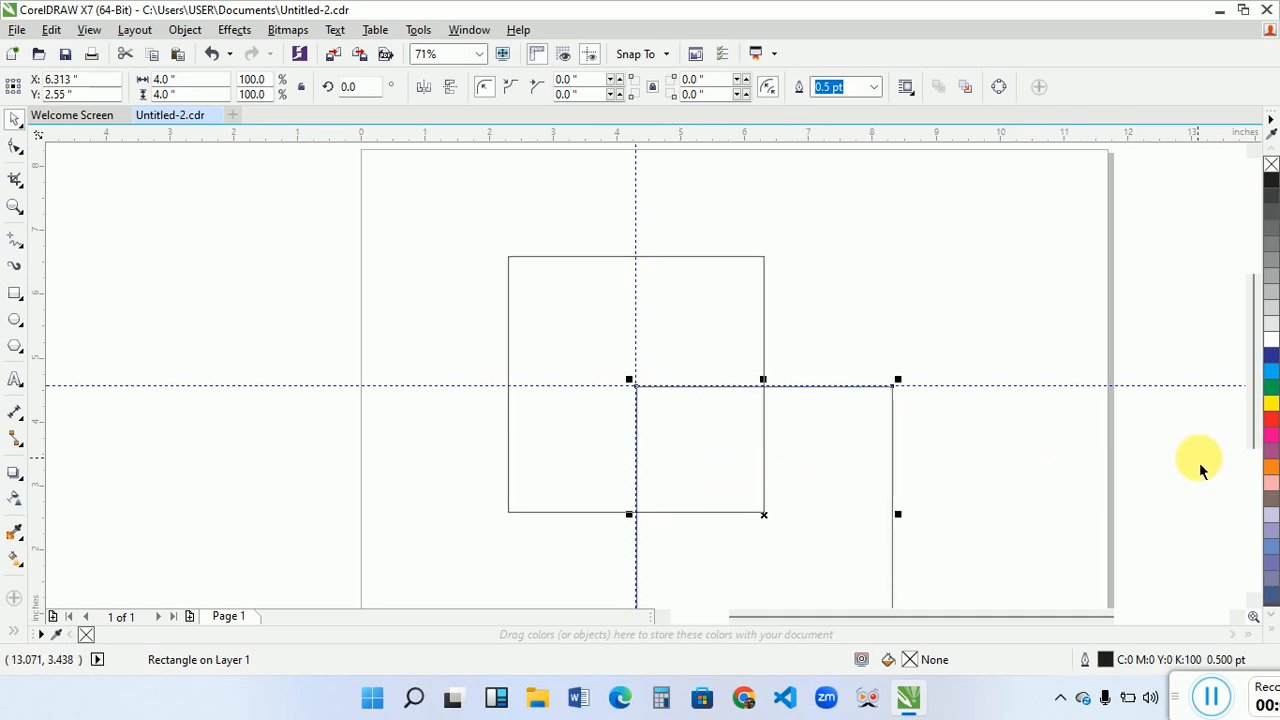
{"action": "left_click_drag", "start_coordinate": [1257, 421], "coordinate": [1266, 443]}
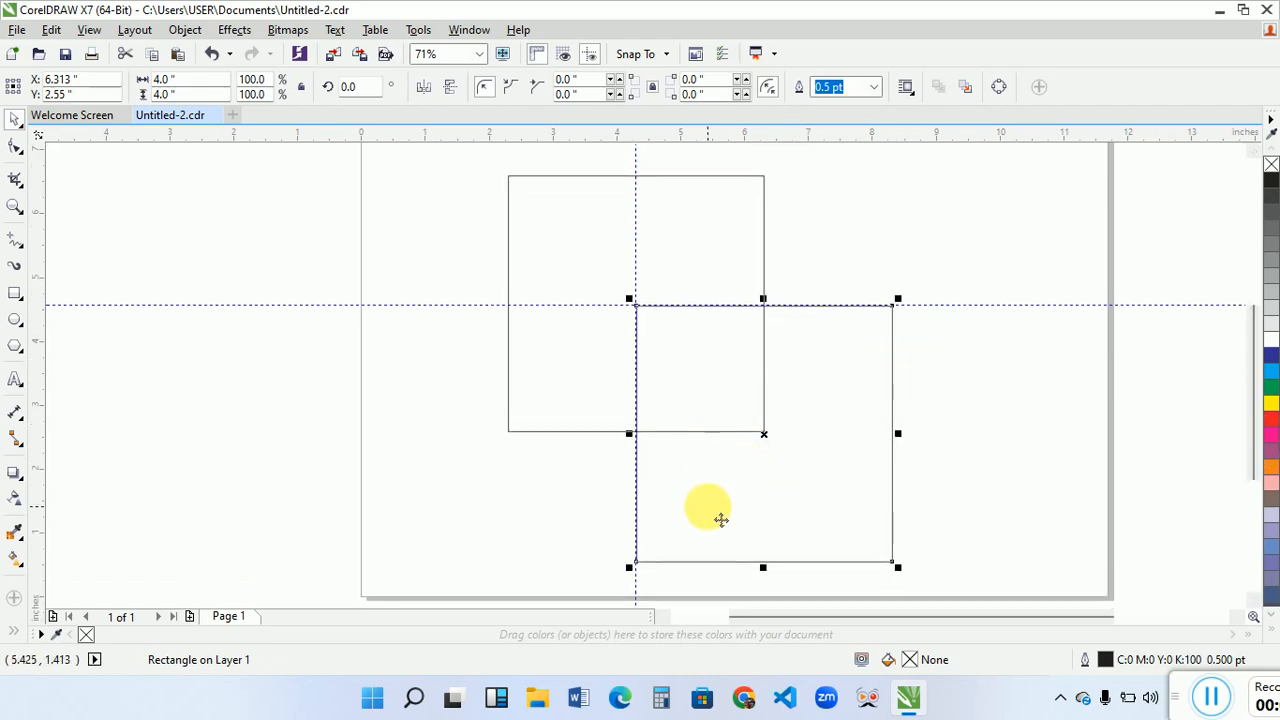
{"action": "key", "text": "Right"}
{"action": "key", "text": "Right"}
{"action": "key", "text": "Right"}
{"action": "key", "text": "Right"}
{"action": "key", "text": "Right"}
{"action": "key", "text": "Right"}
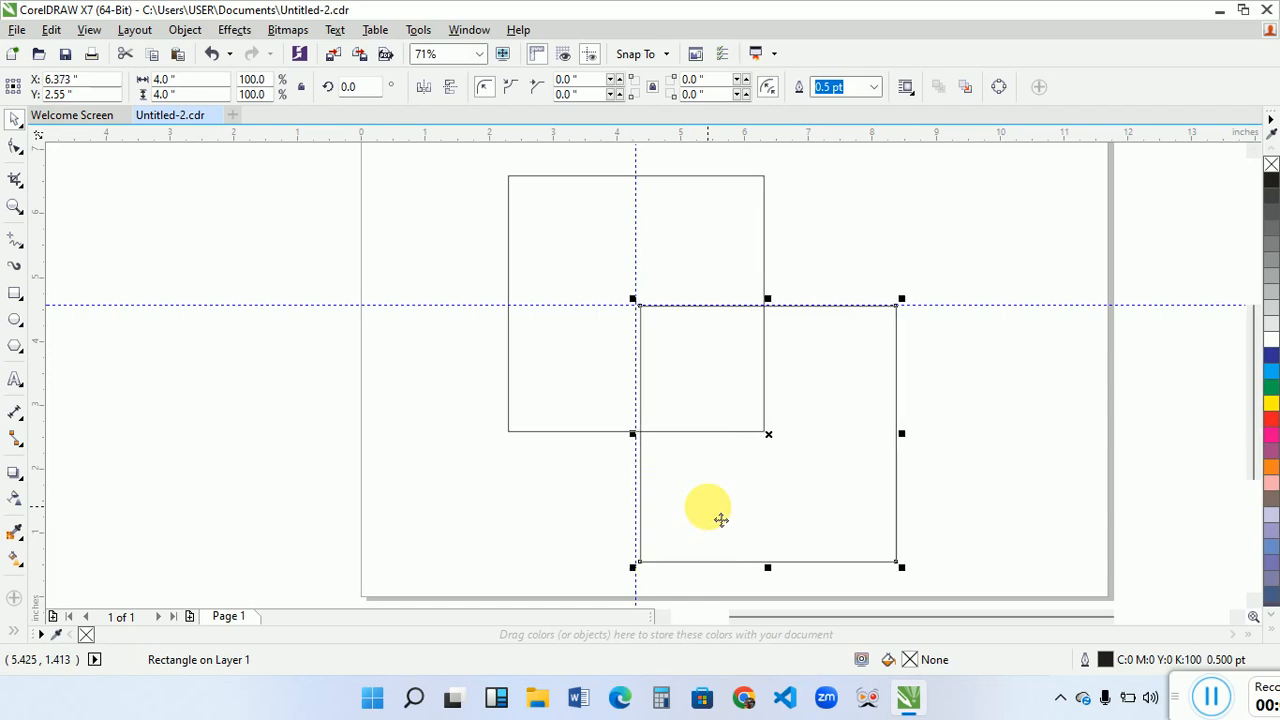
{"action": "key", "text": "Left"}
{"action": "key", "text": "Left"}
{"action": "key", "text": "Left"}
{"action": "key", "text": "Left"}
{"action": "key", "text": "Left"}
{"action": "key", "text": "Left"}
{"action": "key", "text": "Left"}
{"action": "key", "text": "Left"}
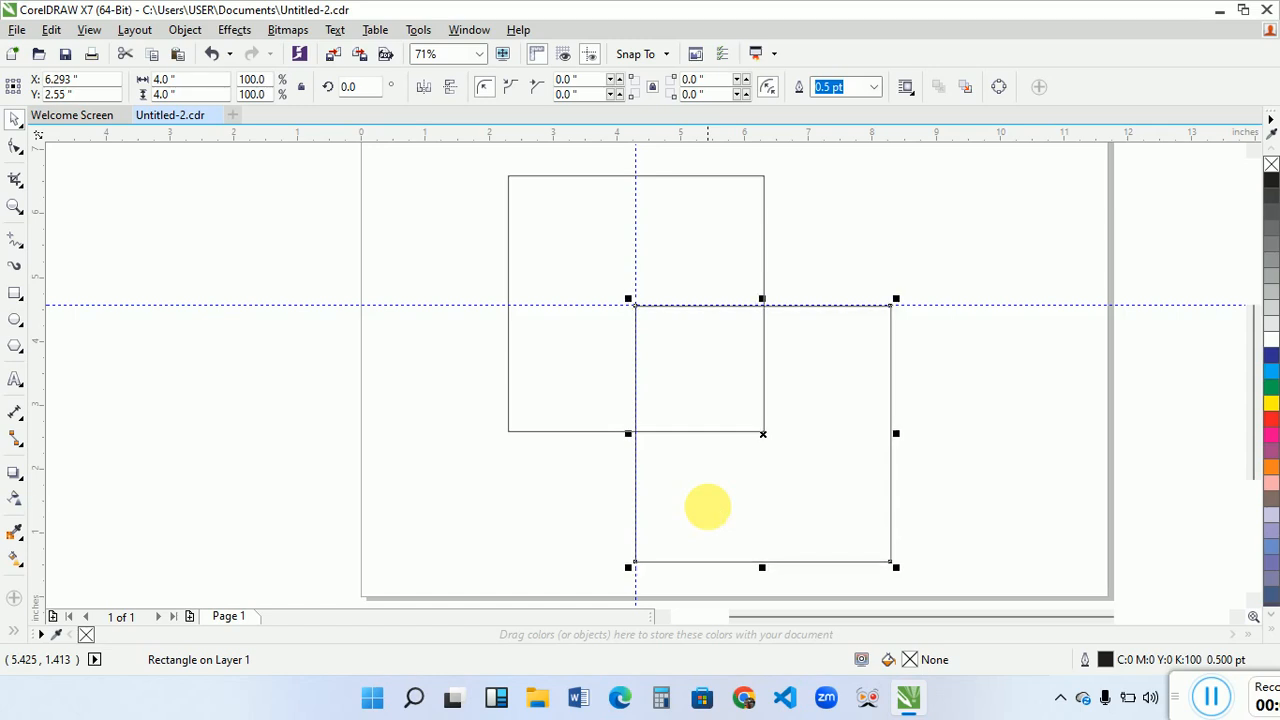
{"action": "key", "text": "Up"}
{"action": "key", "text": "Up"}
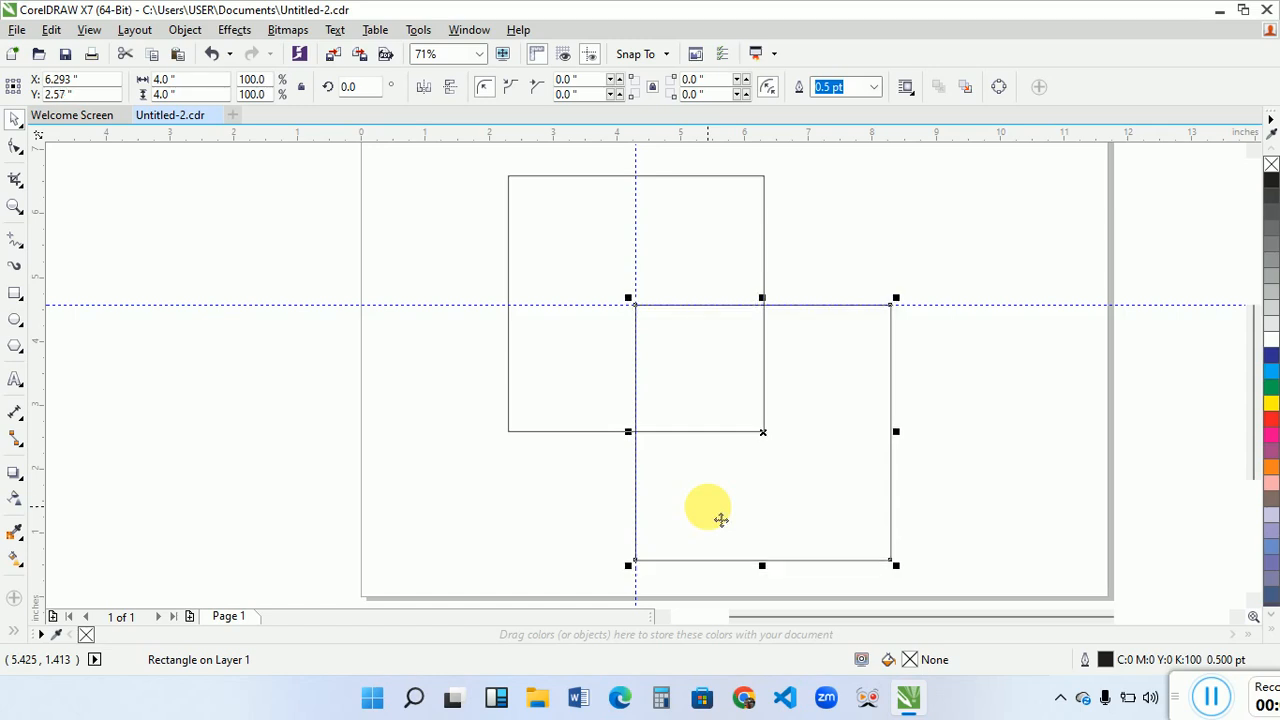
{"action": "left_click", "coordinate": [406, 372]}
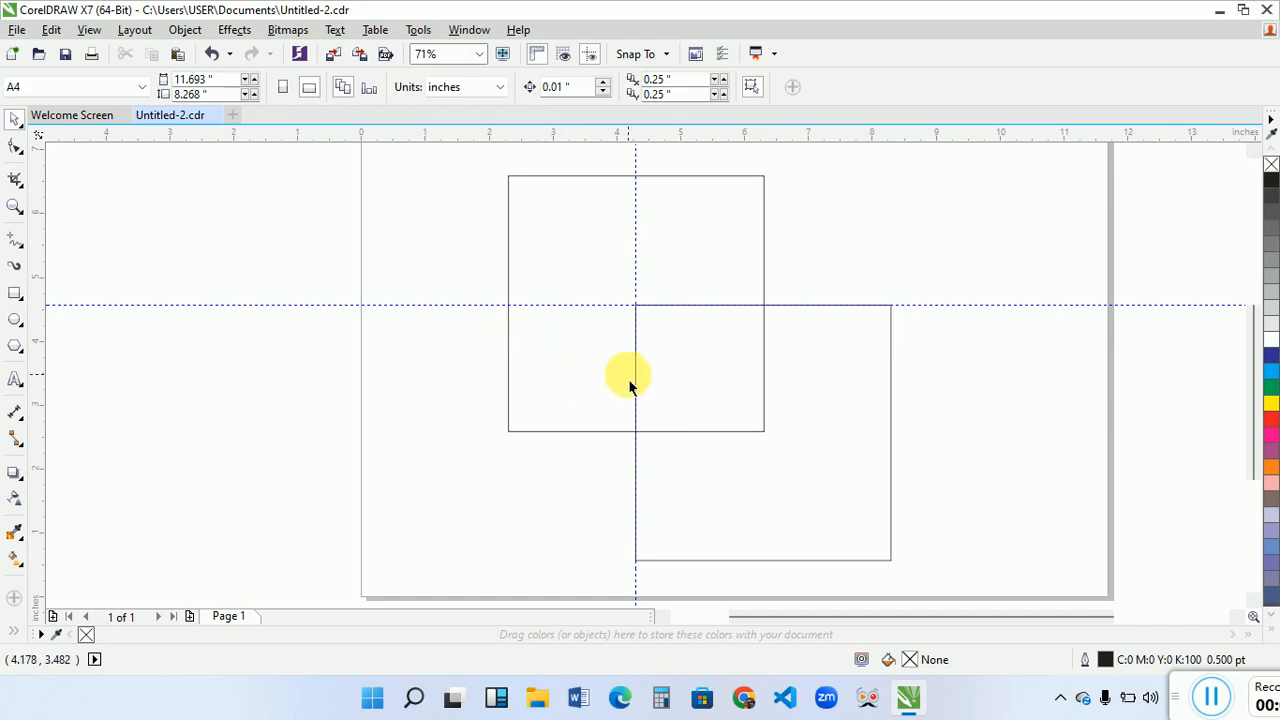
- Convert the original upper-left square to curves
{"action": "left_click", "coordinate": [562, 249]}
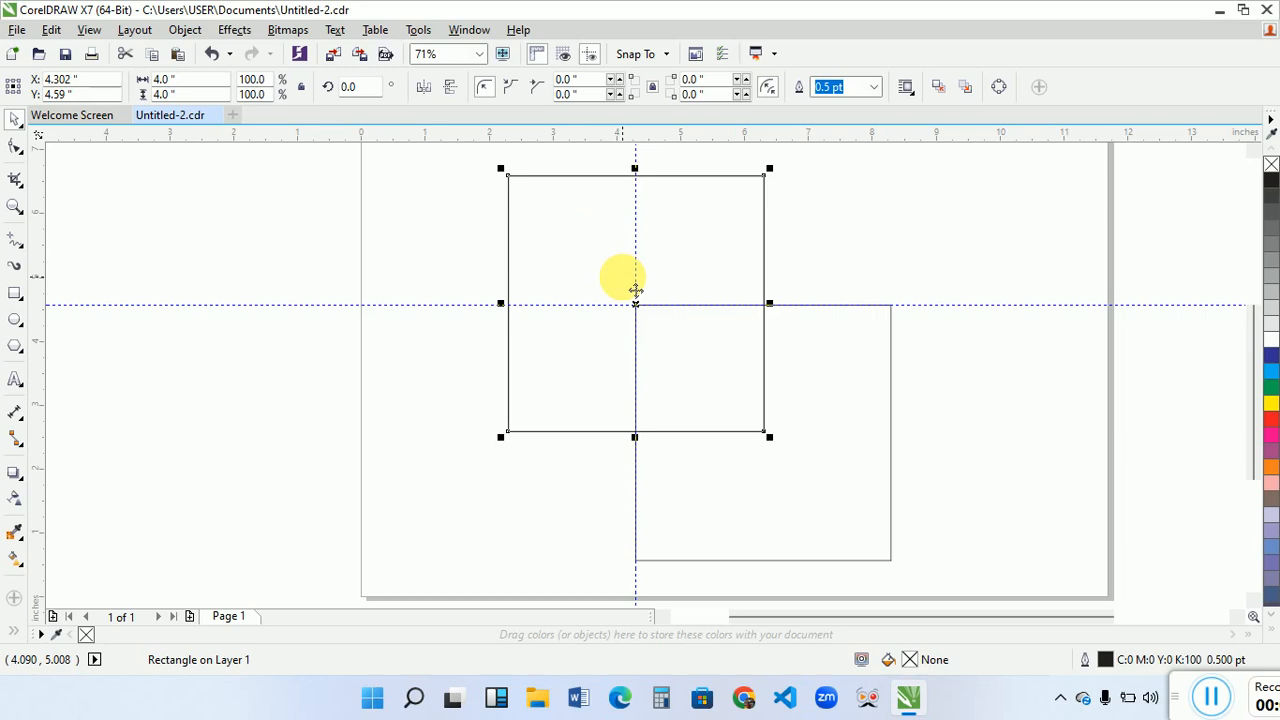
{"action": "left_click", "coordinate": [997, 88]}
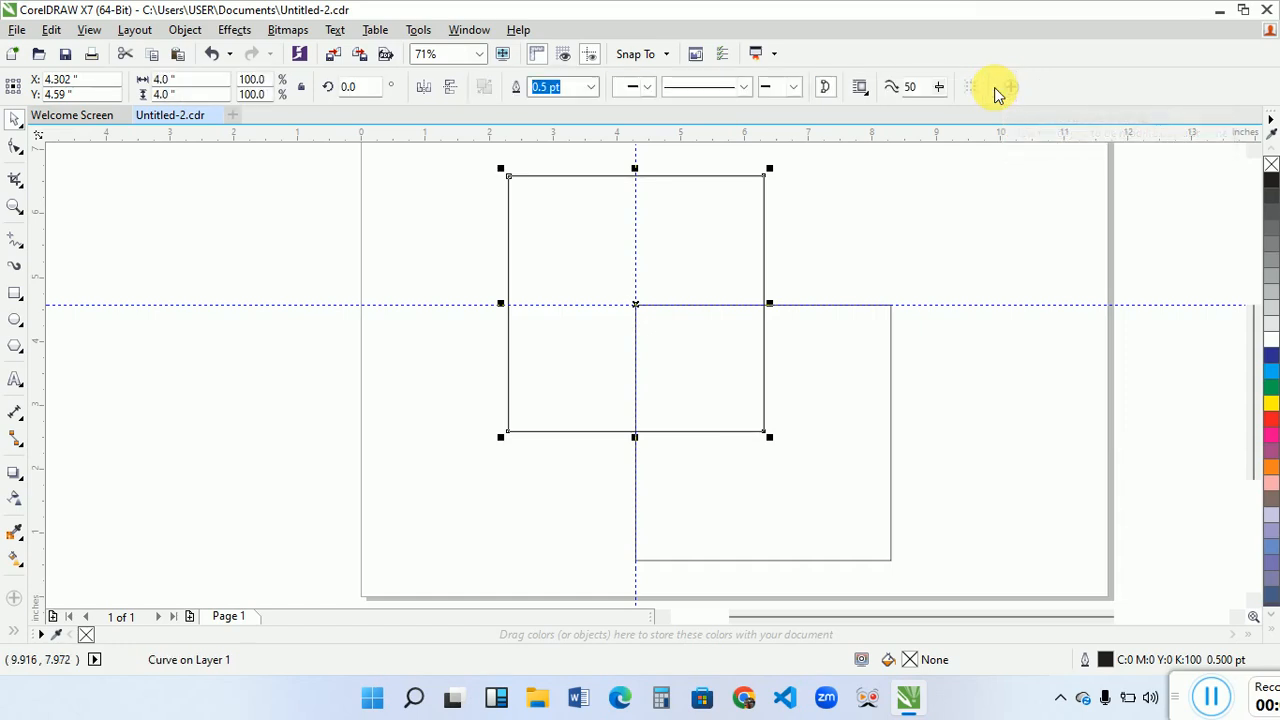
- Reshape the converted square into a slanted top face by moving its two lower nodes to the upper corners of the lower-right square
{"action": "left_click", "coordinate": [15, 146]}
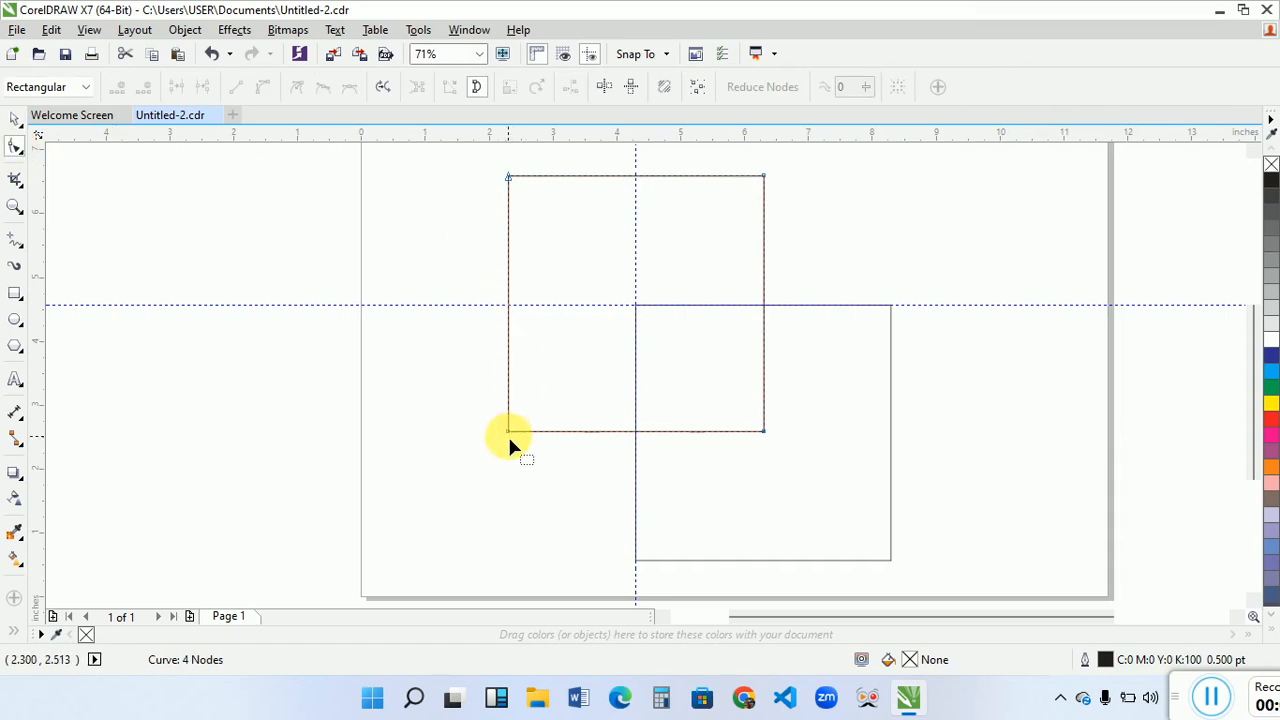
{"action": "left_click_drag", "start_coordinate": [509, 428], "coordinate": [637, 301]}
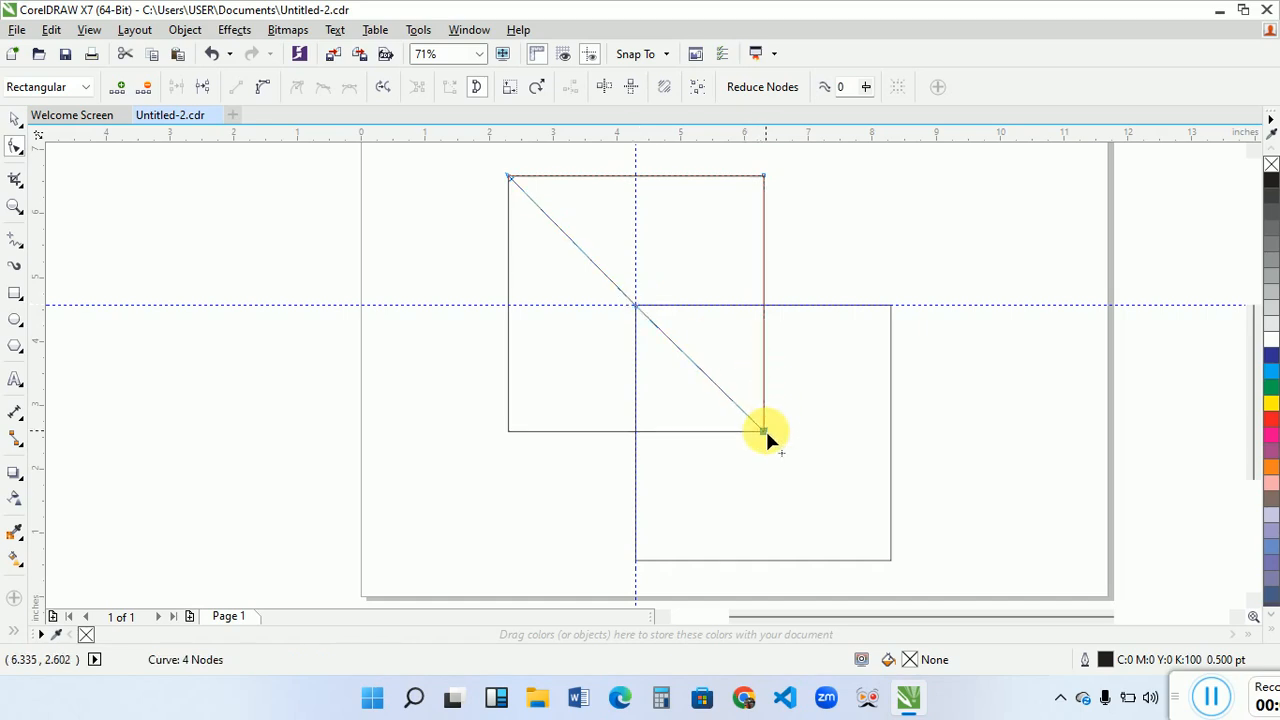
{"action": "left_click_drag", "start_coordinate": [765, 430], "coordinate": [890, 303]}
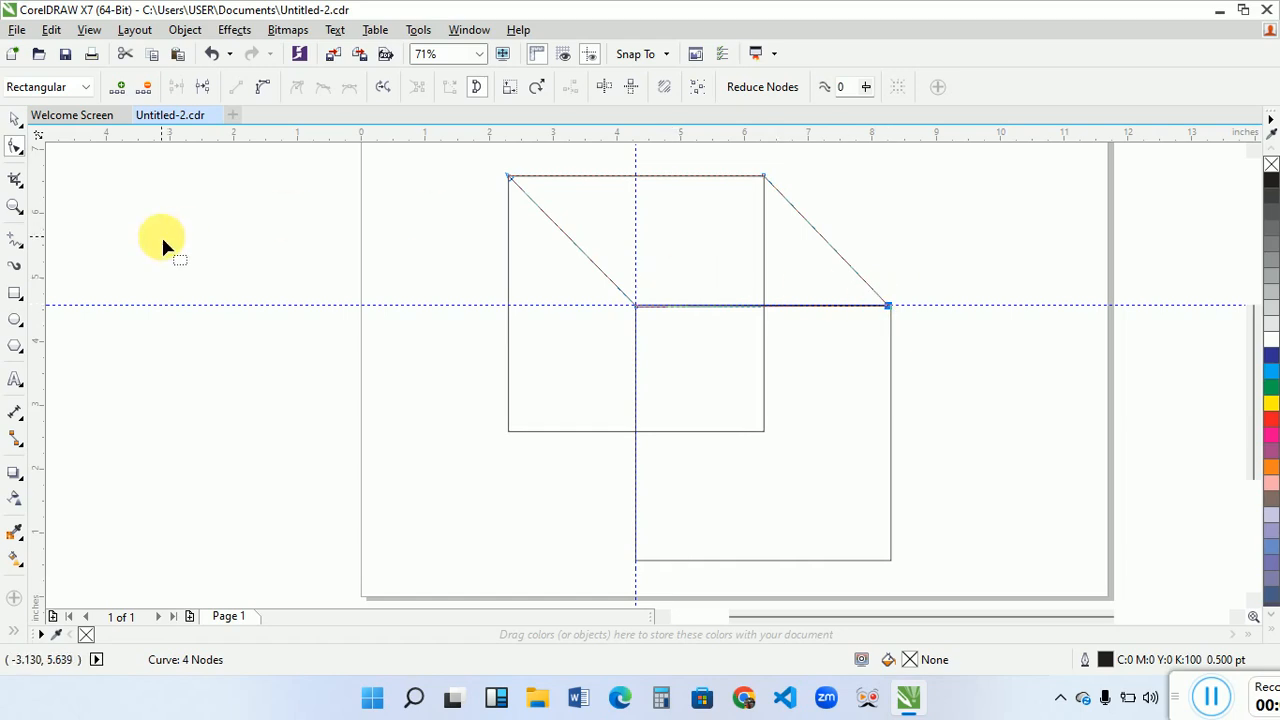
- Fine-tune the slanted face's two lower nodes so they line up with the upper corners of the lower-right square
{"action": "left_click", "coordinate": [14, 207]}
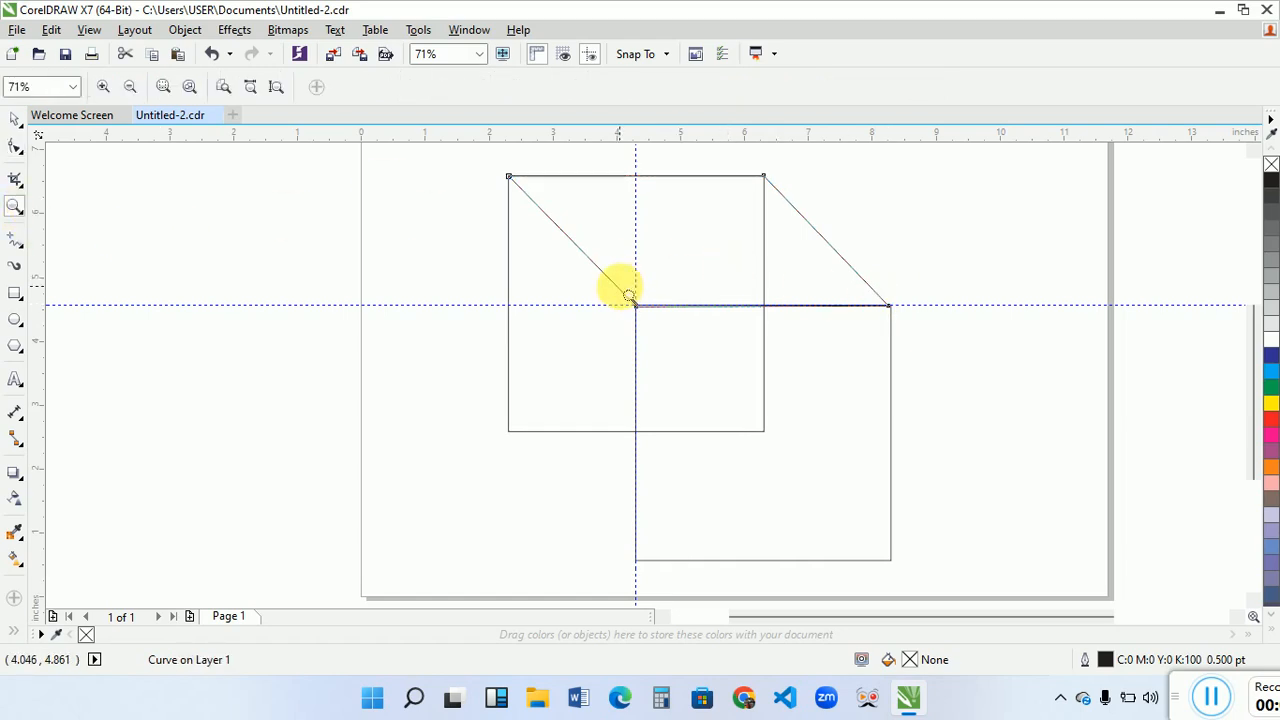
{"action": "left_click_drag", "start_coordinate": [622, 287], "coordinate": [921, 331]}
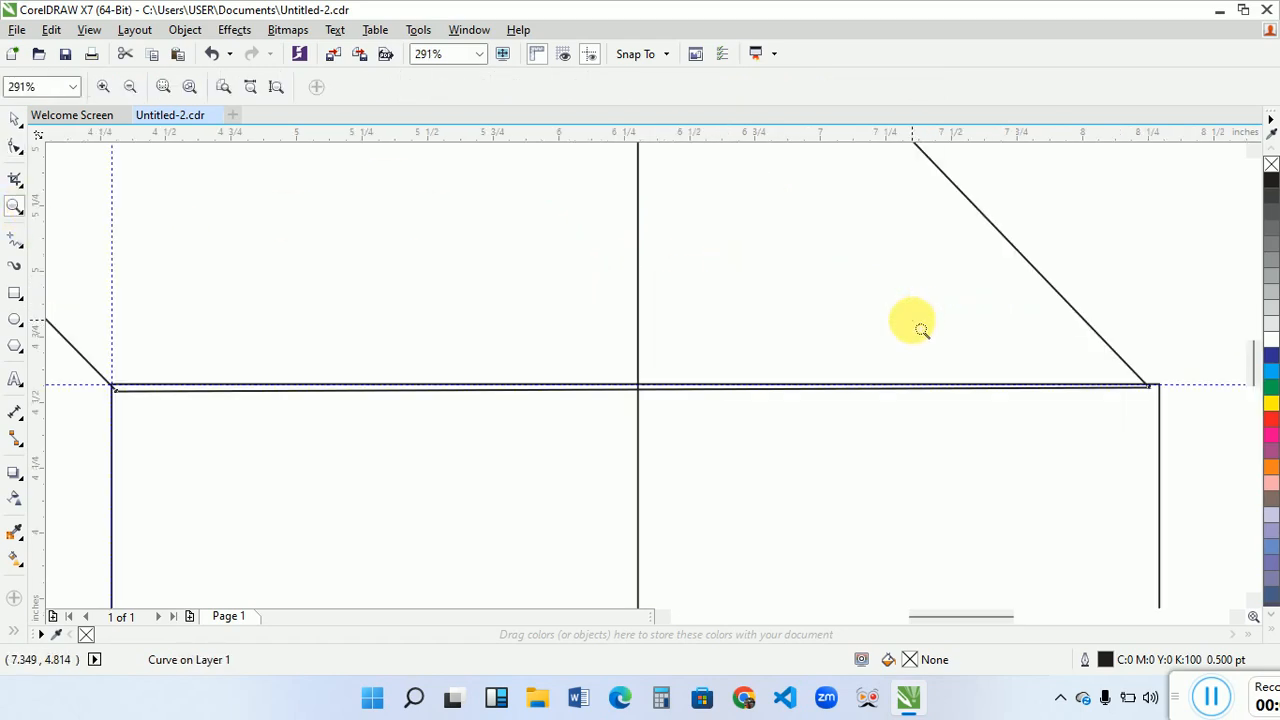
{"action": "key", "text": "space"}
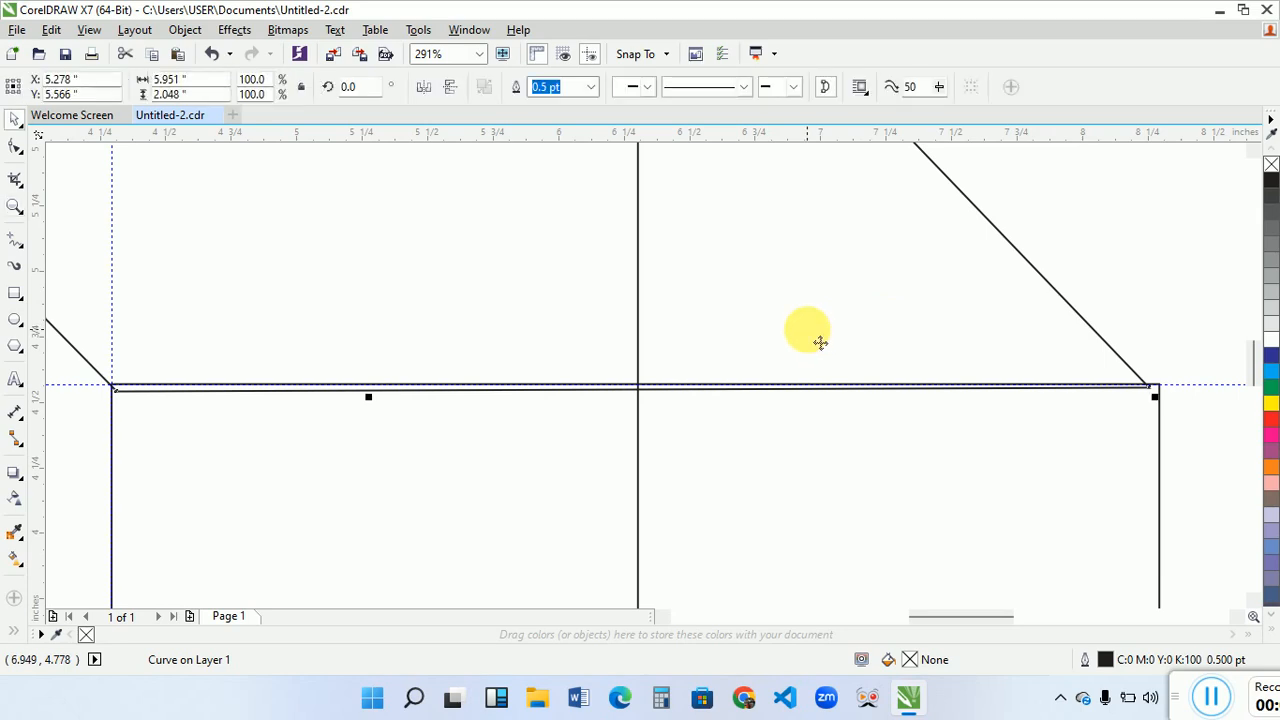
{"action": "left_click", "coordinate": [14, 150]}
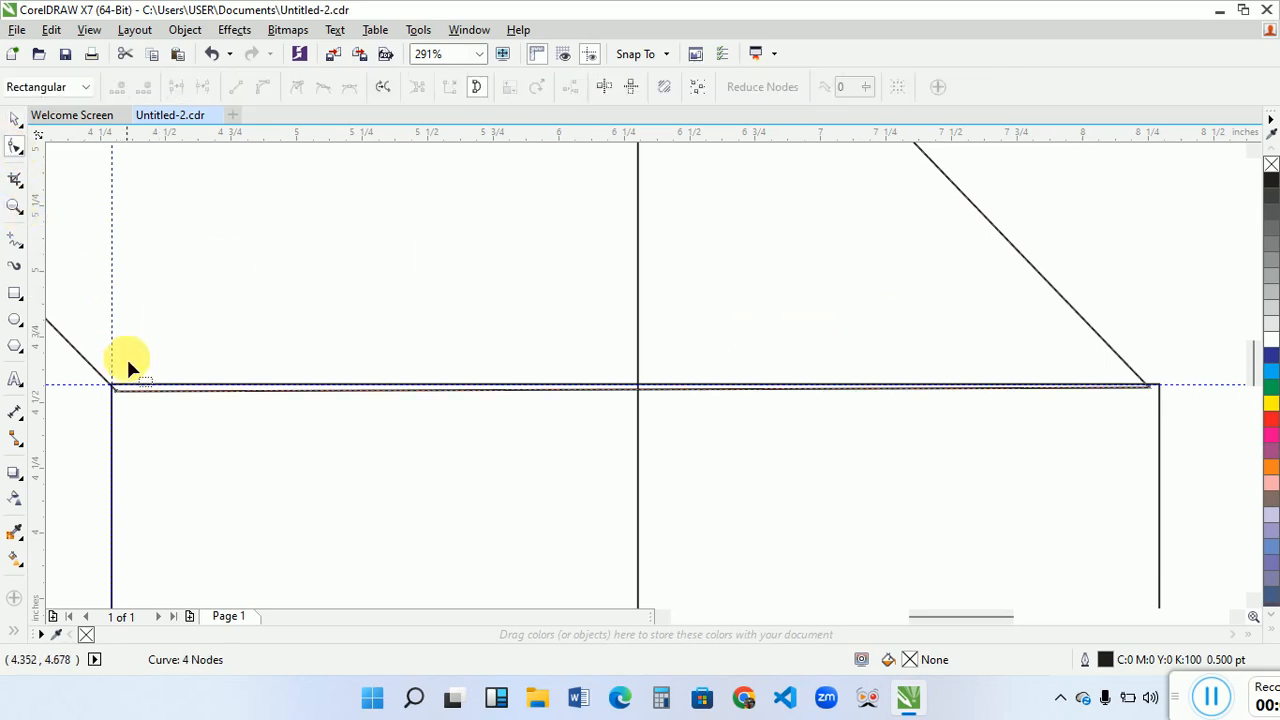
{"action": "left_click_drag", "start_coordinate": [118, 387], "coordinate": [115, 383]}
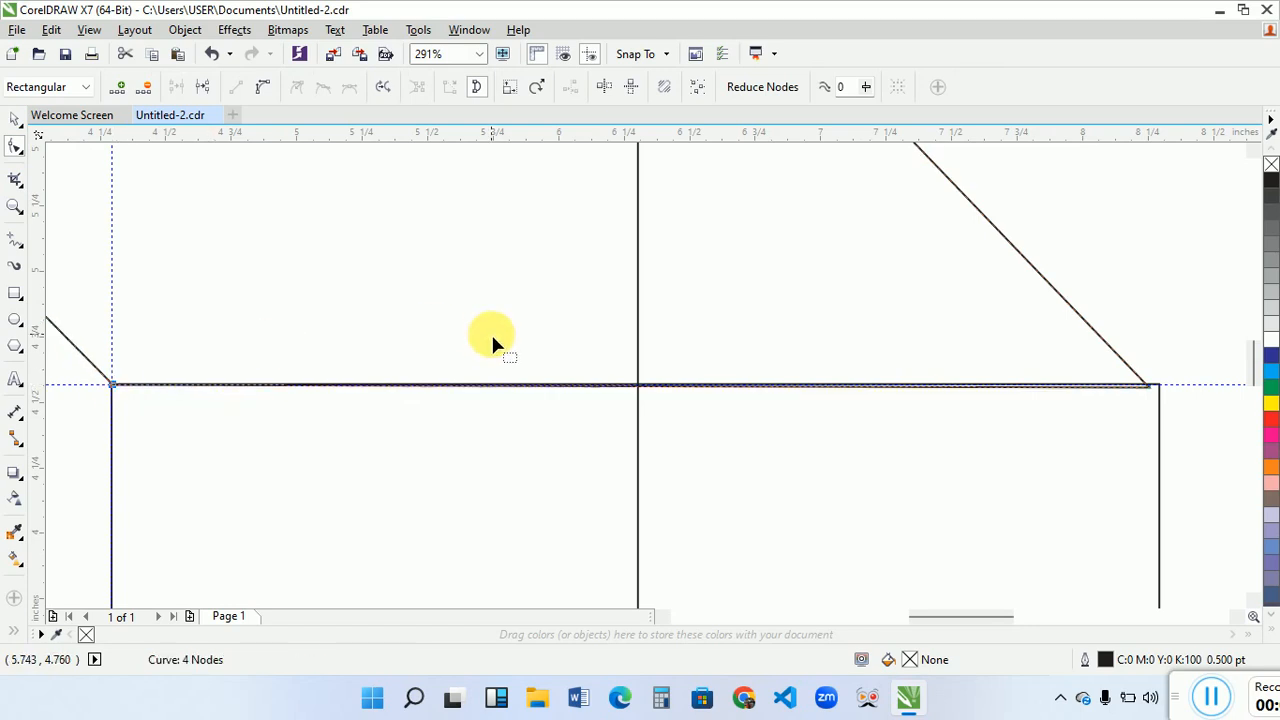
{"action": "left_click_drag", "start_coordinate": [1147, 385], "coordinate": [1154, 385]}
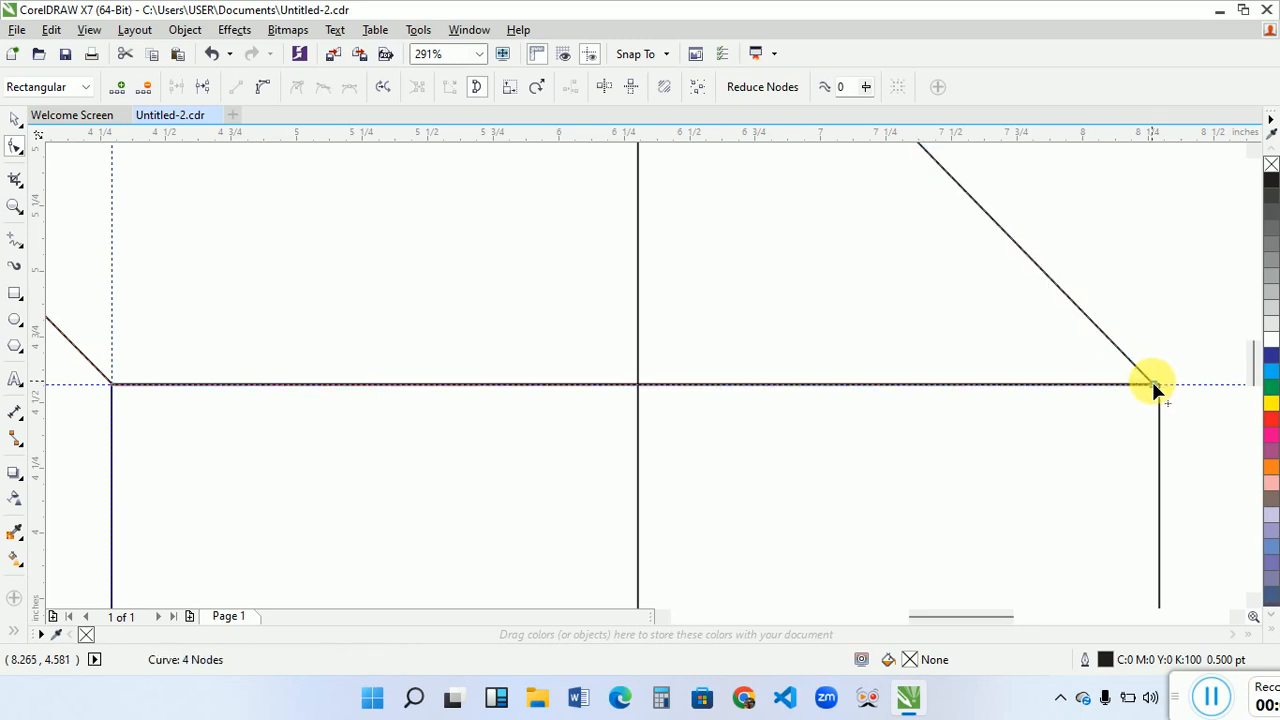
{"action": "left_click", "coordinate": [14, 205]}
{"action": "right_click", "coordinate": [512, 290]}
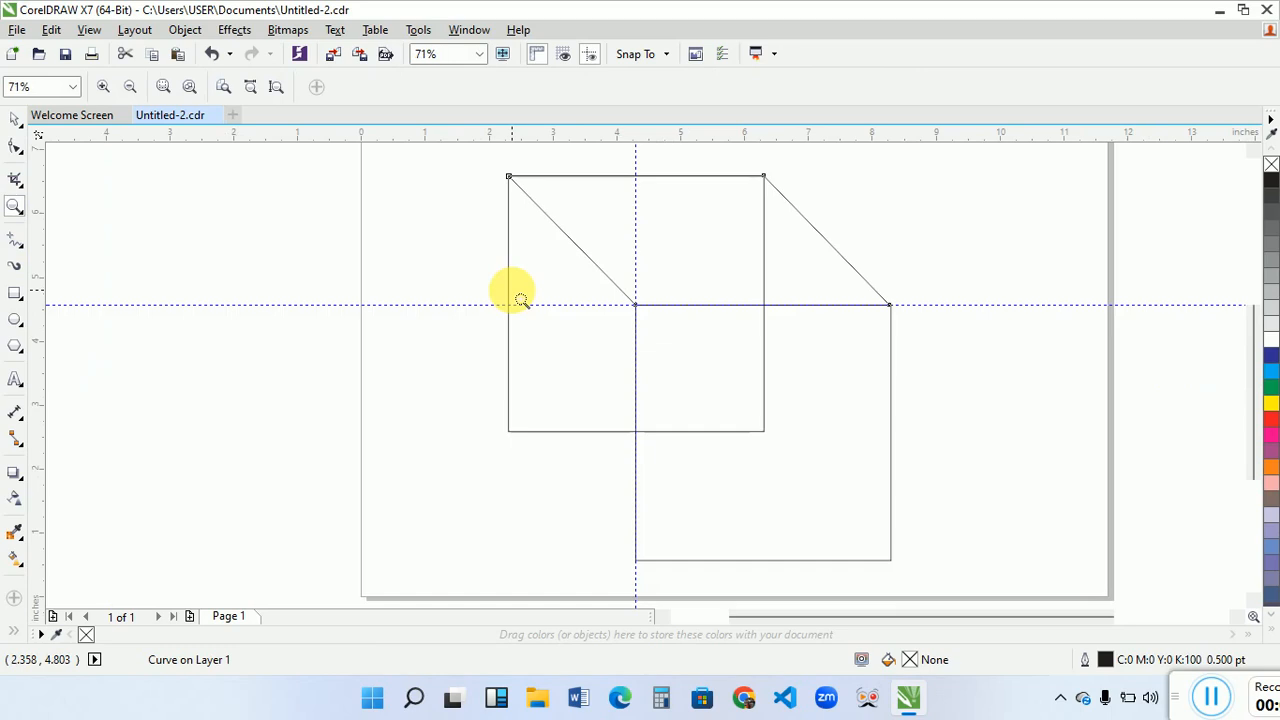
- Duplicate the slanted face and move the copy straight down to Y 1.578 inches, onto the lower edges of both squares
{"action": "key", "text": "space"}
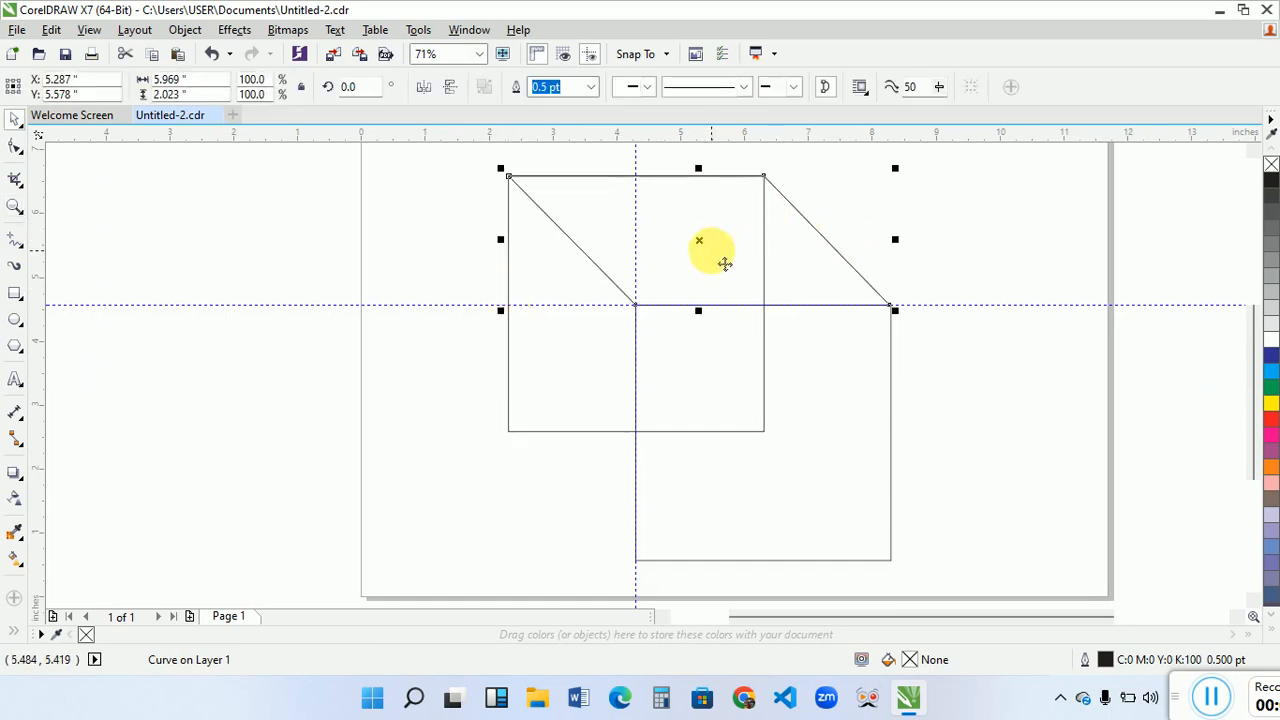
{"action": "key", "text": "Down"}
{"action": "key", "text": "Down"}
{"action": "key", "text": "Down"}
{"action": "key", "text": "Down"}
{"action": "key", "text": "Down"}
{"action": "key", "text": "Down"}
{"action": "key", "text": "Down"}
{"action": "key", "text": "Down"}
{"action": "key", "text": "Down"}
{"action": "key", "text": "Down"}
{"action": "key", "text": "Down"}
{"action": "key", "text": "Down"}
{"action": "key", "text": "Down"}
{"action": "key", "text": "Down"}
{"action": "key", "text": "Down"}
{"action": "key", "text": "Down"}
{"action": "key", "text": "Down"}
{"action": "key", "text": "Down"}
{"action": "key", "text": "Down"}
{"action": "key", "text": "Down"}
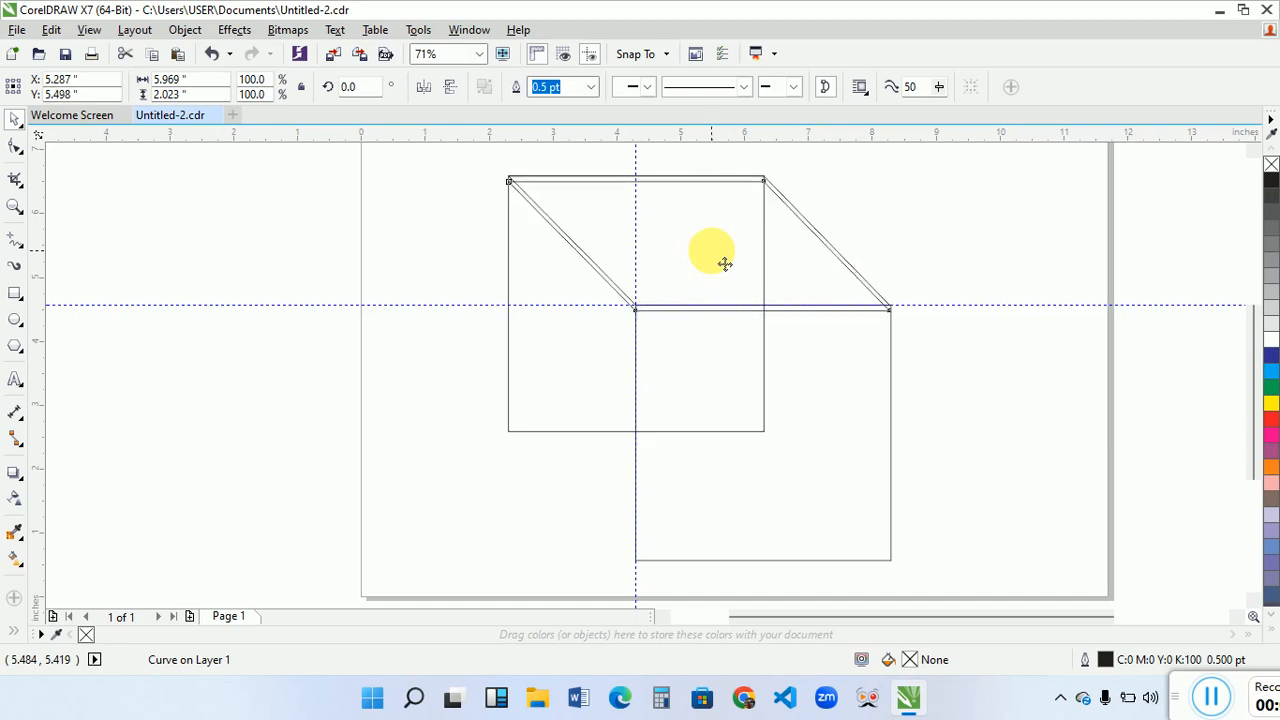
{"action": "key", "text": "Down"}
{"action": "key", "text": "Down"}
{"action": "key", "text": "Down"}
{"action": "key", "text": "Down"}
{"action": "key", "text": "Down"}
{"action": "key", "text": "Down"}
{"action": "key", "text": "Down"}
{"action": "key", "text": "Down"}
{"action": "key", "text": "Down"}
{"action": "key", "text": "Down"}
{"action": "key", "text": "Down"}
{"action": "key", "text": "Down"}
{"action": "key", "text": "Down"}
{"action": "key", "text": "Down"}
{"action": "key", "text": "Down"}
{"action": "key", "text": "Down"}
{"action": "key", "text": "Down"}
{"action": "key", "text": "Down"}
{"action": "key", "text": "Down"}
{"action": "key", "text": "Down"}
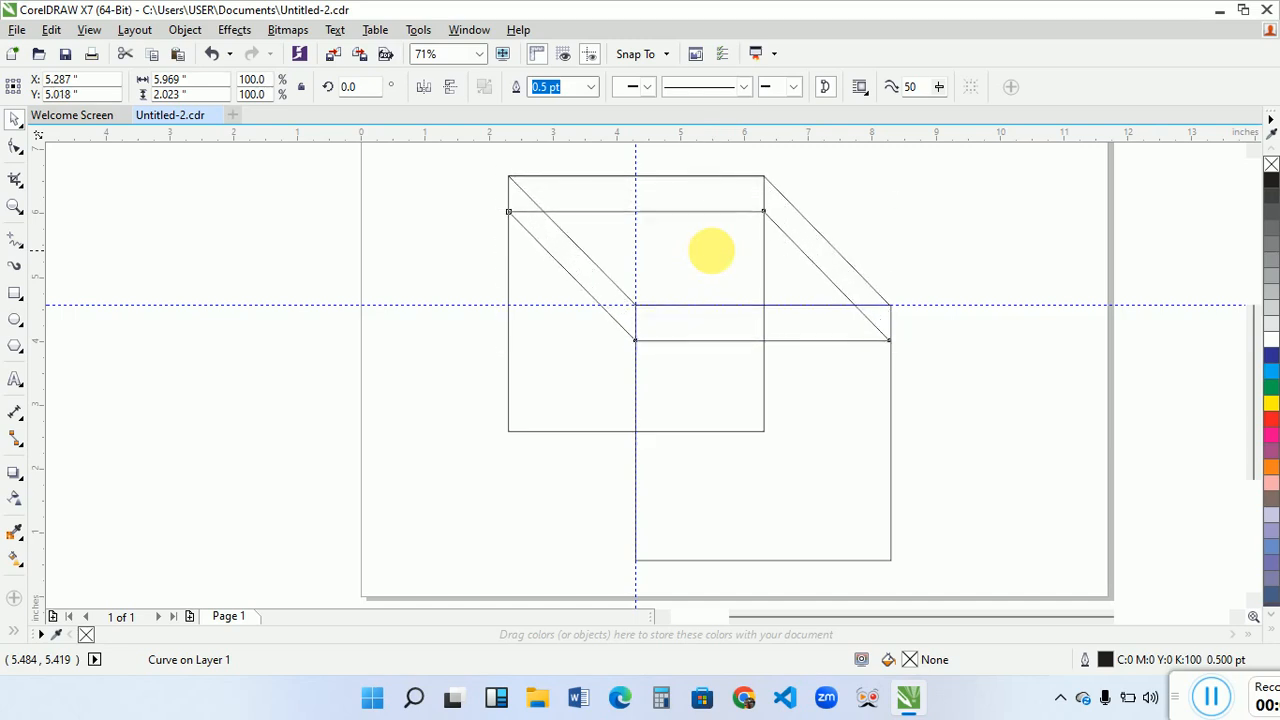
{"action": "key", "text": "Down"}
{"action": "key", "text": "Down"}
{"action": "key", "text": "Down"}
{"action": "key", "text": "Down"}
{"action": "key", "text": "Down"}
{"action": "key", "text": "Down"}
{"action": "key", "text": "Down"}
{"action": "key", "text": "Down"}
{"action": "key", "text": "Down"}
{"action": "key", "text": "Down"}
{"action": "key", "text": "Down"}
{"action": "key", "text": "Down"}
{"action": "key", "text": "Down"}
{"action": "key", "text": "Down"}
{"action": "key", "text": "Down"}
{"action": "key", "text": "Down"}
{"action": "key", "text": "Down"}
{"action": "key", "text": "Down"}
{"action": "key", "text": "Down"}
{"action": "key", "text": "Down"}
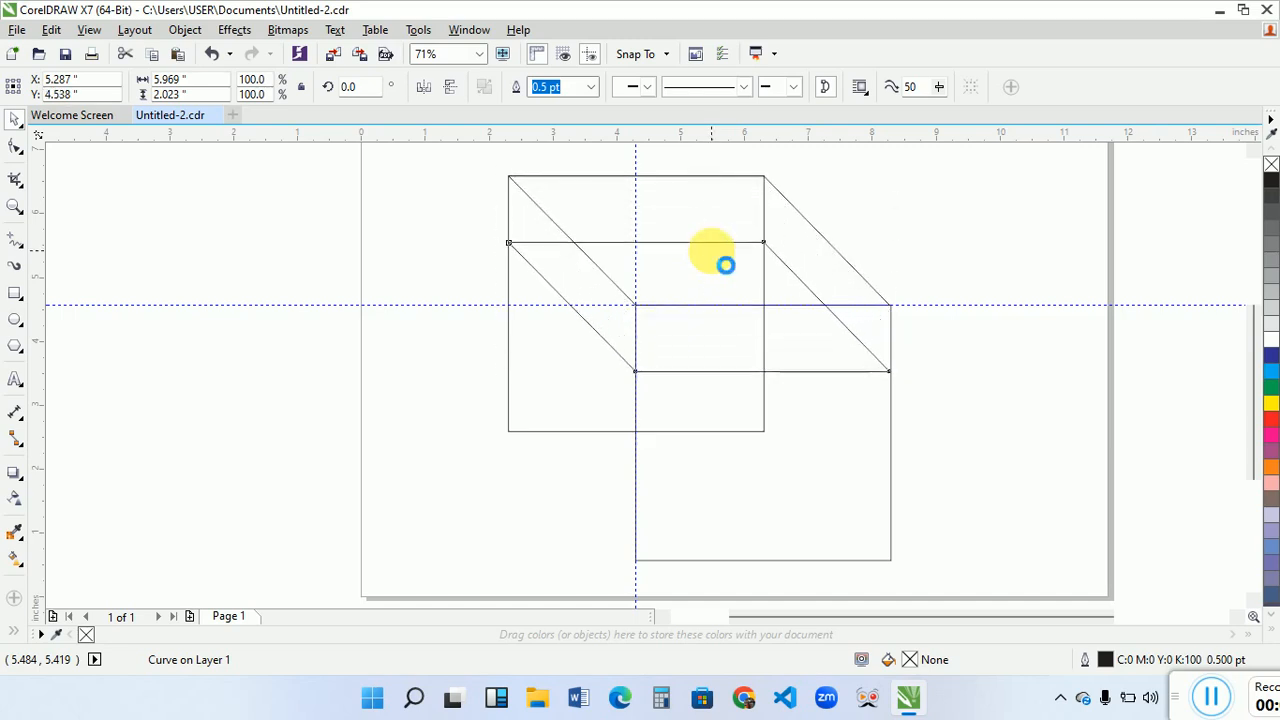
{"action": "key", "text": "Down"}
{"action": "key", "text": "Down"}
{"action": "key", "text": "Down"}
{"action": "key", "text": "Down"}
{"action": "key", "text": "Down"}
{"action": "key", "text": "Down"}
{"action": "key", "text": "Down"}
{"action": "key", "text": "Down"}
{"action": "key", "text": "Down"}
{"action": "key", "text": "Down"}
{"action": "key", "text": "Down"}
{"action": "key", "text": "Down"}
{"action": "key", "text": "Down"}
{"action": "key", "text": "Down"}
{"action": "key", "text": "Down"}
{"action": "key", "text": "Down"}
{"action": "key", "text": "Down"}
{"action": "key", "text": "Down"}
{"action": "key", "text": "Down"}
{"action": "key", "text": "Down"}
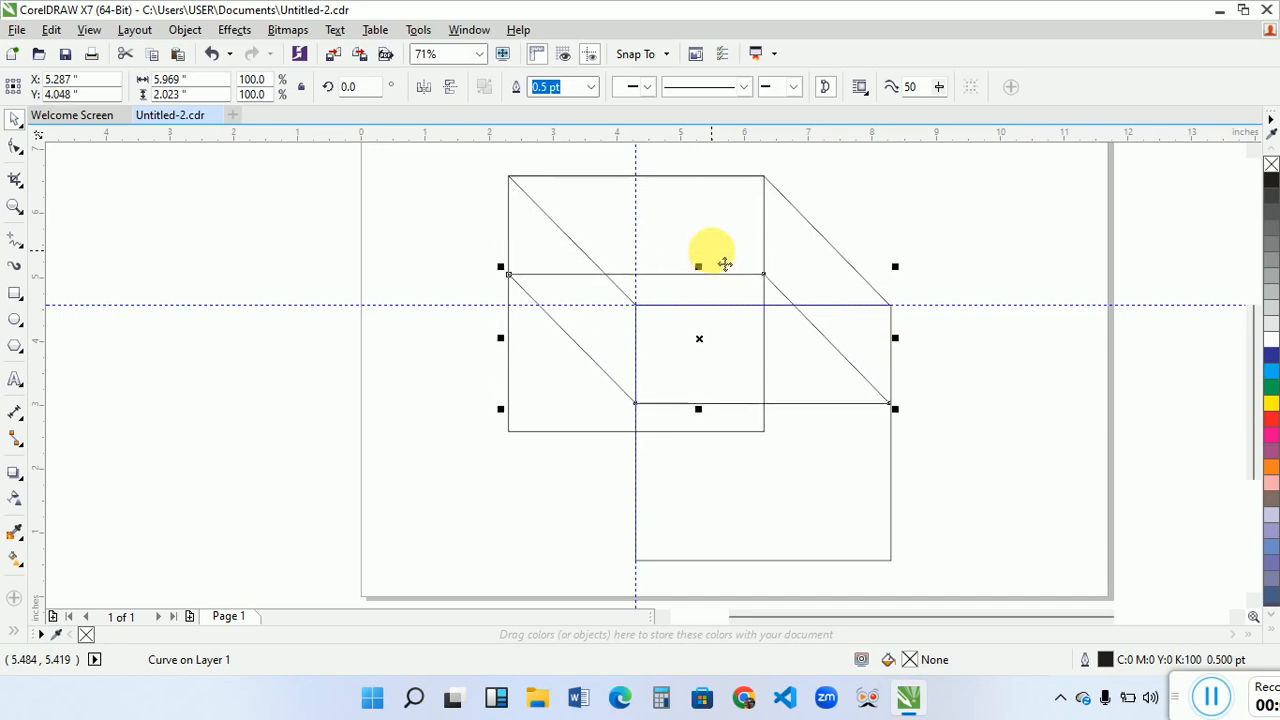
{"action": "key", "text": "Down"}
{"action": "key", "text": "Down"}
{"action": "key", "text": "Down"}
{"action": "key", "text": "Down"}
{"action": "key", "text": "Down"}
{"action": "key", "text": "Down"}
{"action": "key", "text": "Down"}
{"action": "key", "text": "Down"}
{"action": "key", "text": "Down"}
{"action": "key", "text": "Down"}
{"action": "key", "text": "Down"}
{"action": "key", "text": "Down"}
{"action": "key", "text": "Down"}
{"action": "key", "text": "Down"}
{"action": "key", "text": "Down"}
{"action": "key", "text": "Down"}
{"action": "key", "text": "Down"}
{"action": "key", "text": "Down"}
{"action": "key", "text": "Down"}
{"action": "key", "text": "Down"}
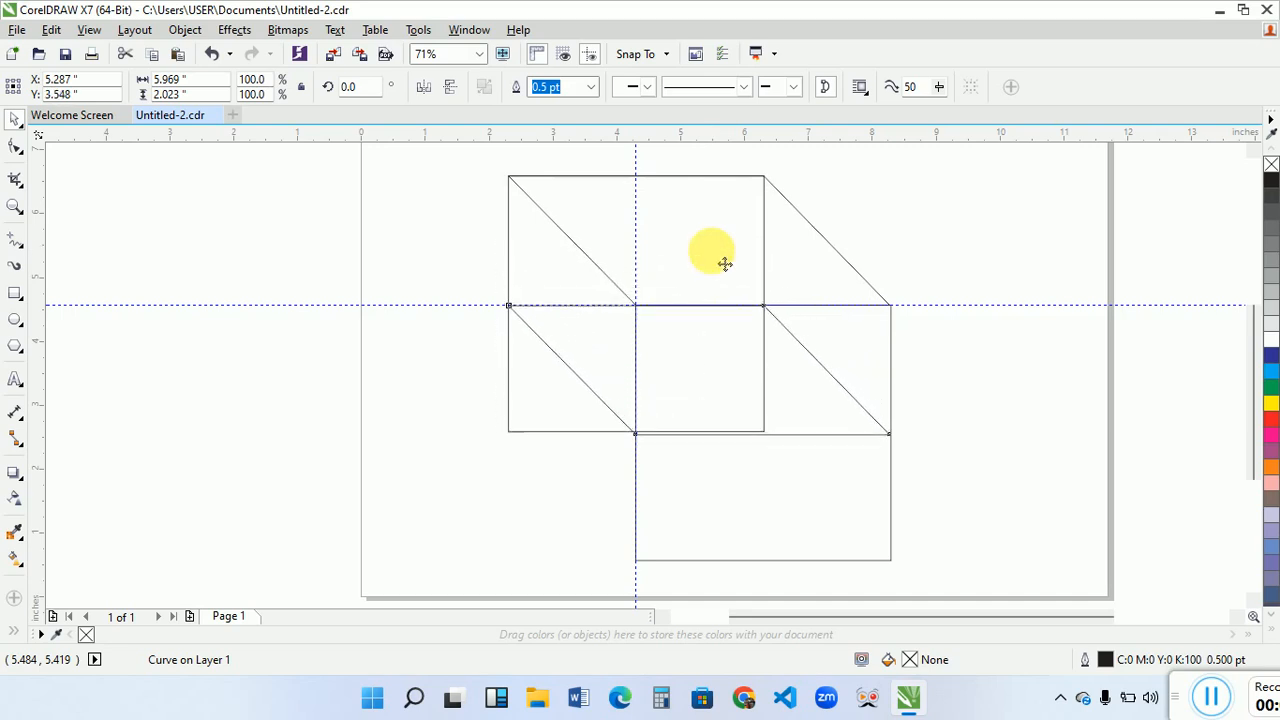
{"action": "key", "text": "Down"}
{"action": "key", "text": "Down"}
{"action": "key", "text": "Down"}
{"action": "key", "text": "Down"}
{"action": "key", "text": "Down"}
{"action": "key", "text": "Down"}
{"action": "key", "text": "Down"}
{"action": "key", "text": "Down"}
{"action": "key", "text": "Down"}
{"action": "key", "text": "Down"}
{"action": "key", "text": "Down"}
{"action": "key", "text": "Down"}
{"action": "key", "text": "Down"}
{"action": "key", "text": "Down"}
{"action": "key", "text": "Down"}
{"action": "key", "text": "Down"}
{"action": "key", "text": "Down"}
{"action": "key", "text": "Down"}
{"action": "key", "text": "Down"}
{"action": "key", "text": "Down"}
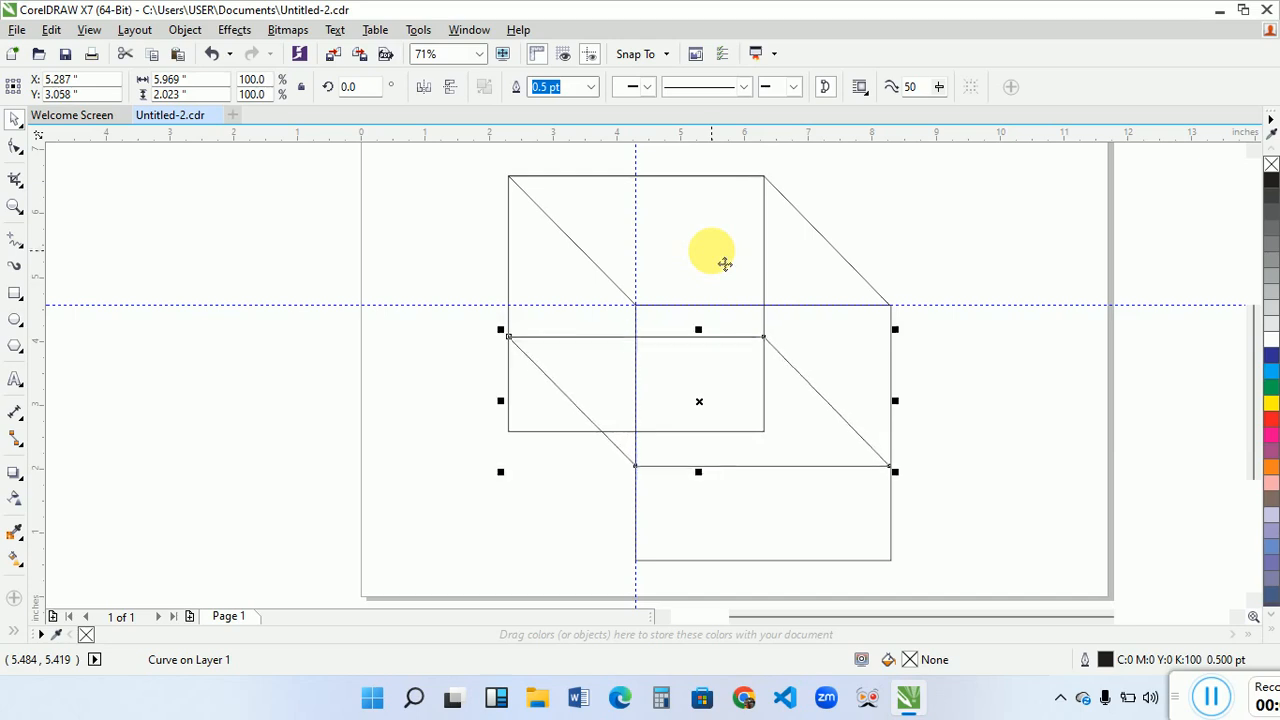
{"action": "key", "text": "Down"}
{"action": "key", "text": "Down"}
{"action": "key", "text": "Down"}
{"action": "key", "text": "Down"}
{"action": "key", "text": "Down"}
{"action": "key", "text": "Down"}
{"action": "key", "text": "Down"}
{"action": "key", "text": "Down"}
{"action": "key", "text": "Down"}
{"action": "key", "text": "Down"}
{"action": "key", "text": "Down"}
{"action": "key", "text": "Down"}
{"action": "key", "text": "Down"}
{"action": "key", "text": "Down"}
{"action": "key", "text": "Down"}
{"action": "key", "text": "Down"}
{"action": "key", "text": "Down"}
{"action": "key", "text": "Down"}
{"action": "key", "text": "Down"}
{"action": "key", "text": "Down"}
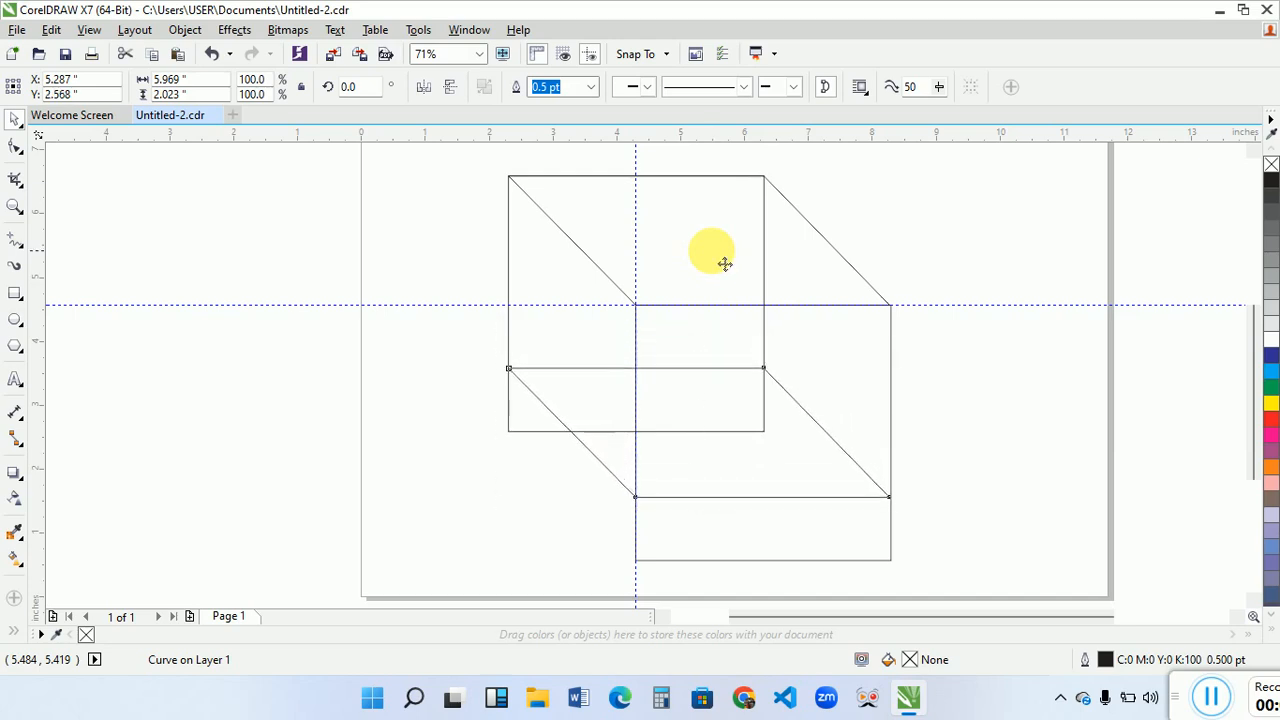
{"action": "key", "text": "Down"}
{"action": "key", "text": "Down"}
{"action": "key", "text": "Down"}
{"action": "key", "text": "Down"}
{"action": "key", "text": "Down"}
{"action": "key", "text": "Down"}
{"action": "key", "text": "Down"}
{"action": "key", "text": "Down"}
{"action": "key", "text": "Down"}
{"action": "key", "text": "Down"}
{"action": "key", "text": "Down"}
{"action": "key", "text": "Down"}
{"action": "key", "text": "Down"}
{"action": "key", "text": "Down"}
{"action": "key", "text": "Down"}
{"action": "key", "text": "Down"}
{"action": "key", "text": "Down"}
{"action": "key", "text": "Down"}
{"action": "key", "text": "Down"}
{"action": "key", "text": "Down"}
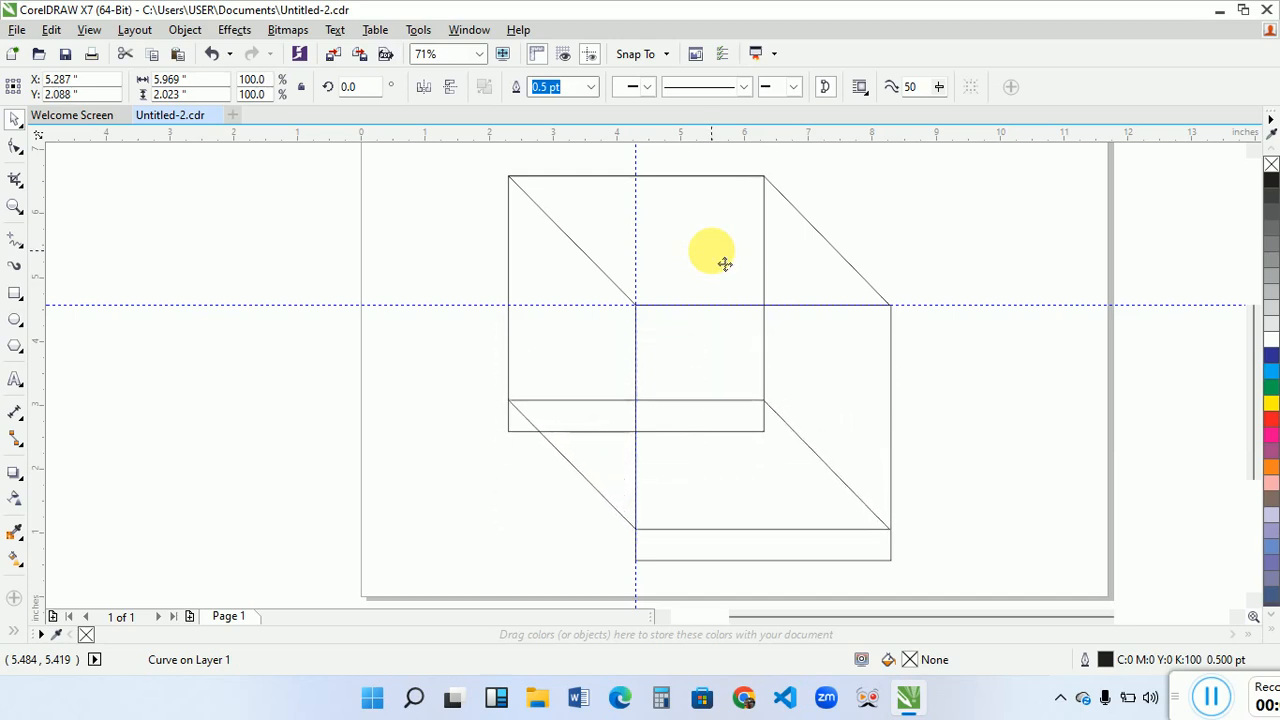
{"action": "key", "text": "Down"}
{"action": "key", "text": "Down"}
{"action": "key", "text": "Down"}
{"action": "key", "text": "Down"}
{"action": "key", "text": "Down"}
{"action": "key", "text": "Down"}
{"action": "key", "text": "Down"}
{"action": "key", "text": "Down"}
{"action": "key", "text": "Down"}
{"action": "key", "text": "Down"}
{"action": "key", "text": "Down"}
{"action": "key", "text": "Down"}
{"action": "key", "text": "Down"}
{"action": "key", "text": "Down"}
{"action": "key", "text": "Down"}
{"action": "key", "text": "Down"}
{"action": "key", "text": "Down"}
{"action": "key", "text": "Down"}
{"action": "key", "text": "Down"}
{"action": "key", "text": "Down"}
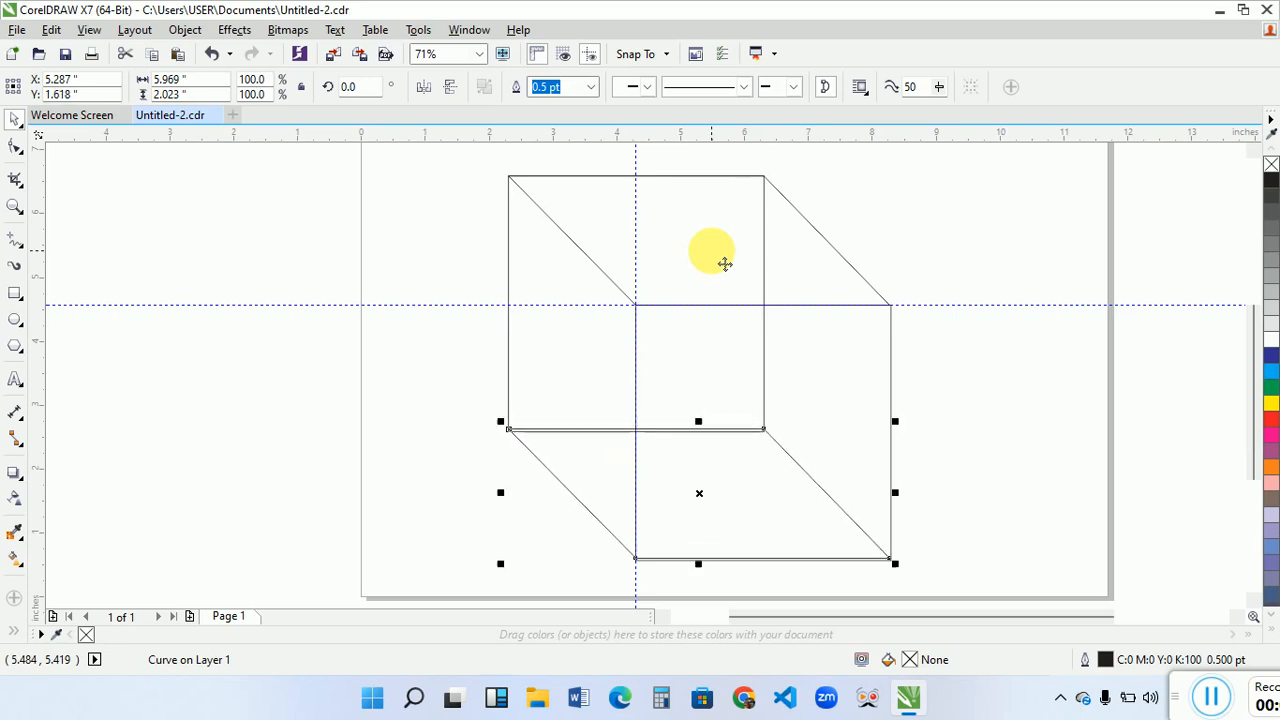
{"action": "key", "text": "Down"}
{"action": "key", "text": "Down"}
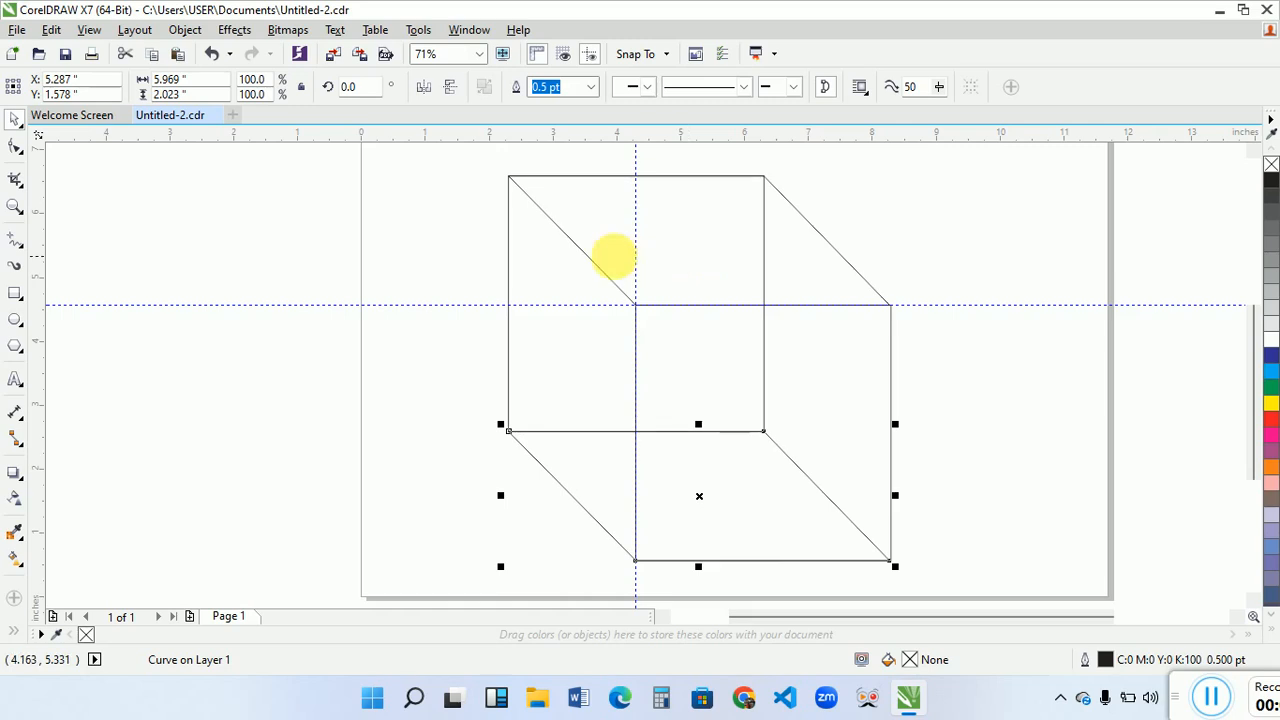
- Delete the horizontal and vertical guidelines
{"action": "left_click", "coordinate": [352, 383]}
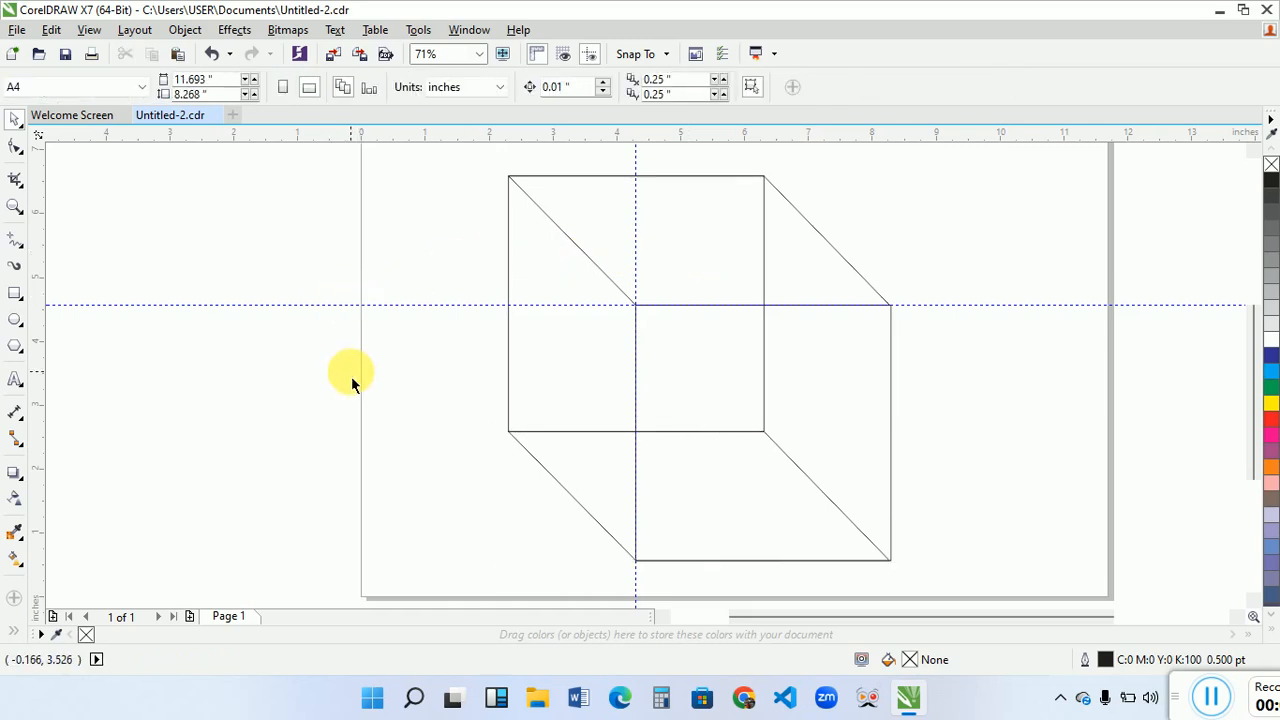
{"action": "left_click", "coordinate": [470, 318]}
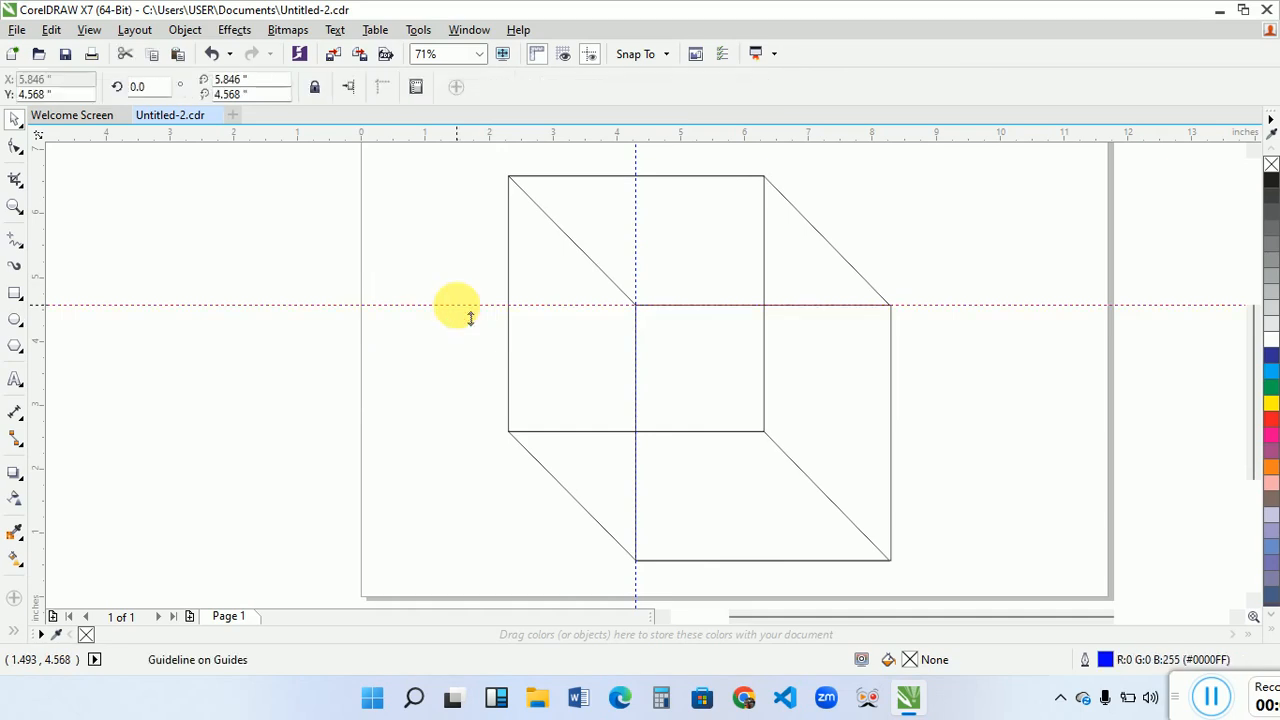
{"action": "key", "text": "Delete"}
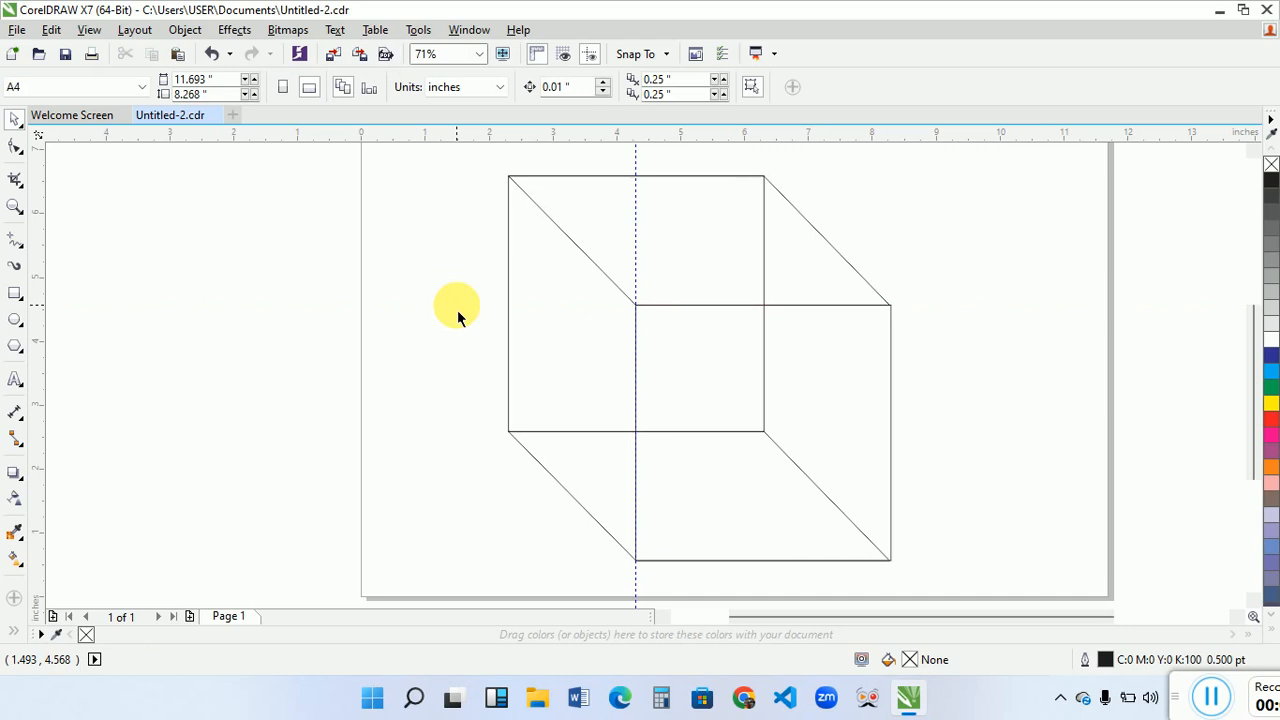
{"action": "left_click", "coordinate": [650, 237]}
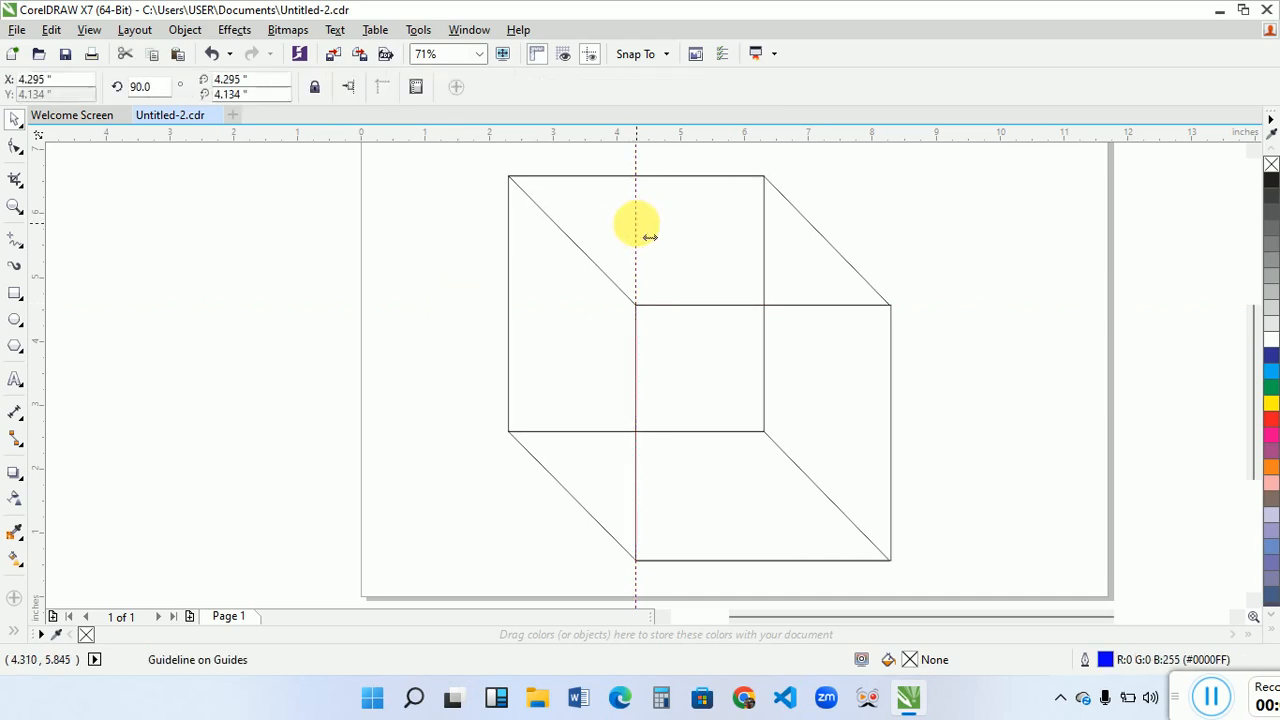
{"action": "key", "text": "Delete"}
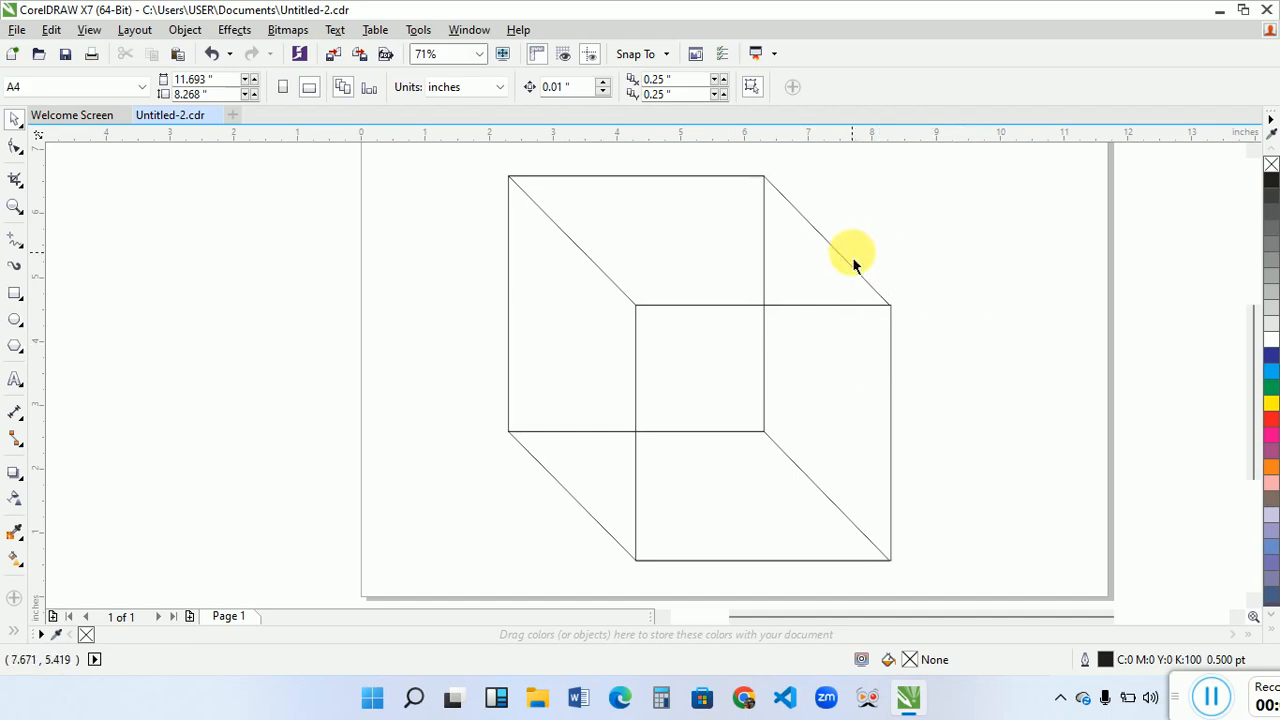
- Make two shortened full-width copies of the front square: a band about 0.956 inches high along its upper edge and a similar one along its lower edge
{"action": "left_click", "coordinate": [846, 363]}
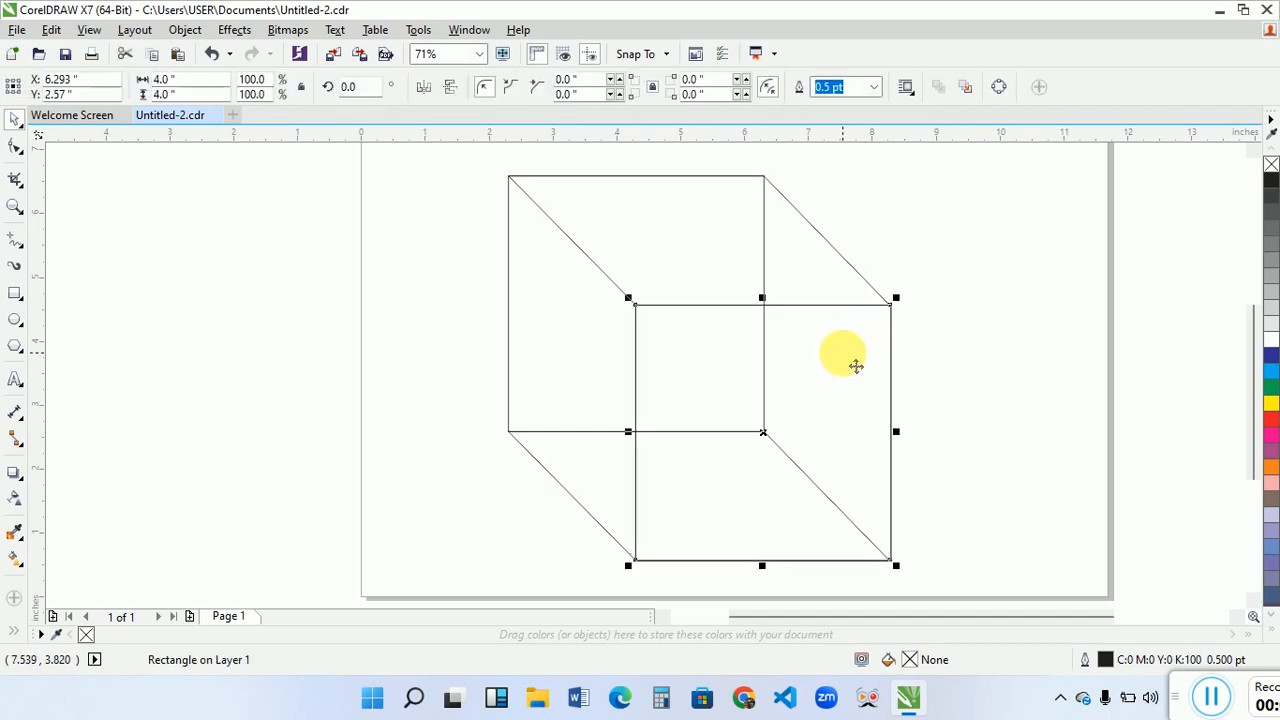
{"action": "left_click_drag", "start_coordinate": [763, 567], "coordinate": [782, 392]}
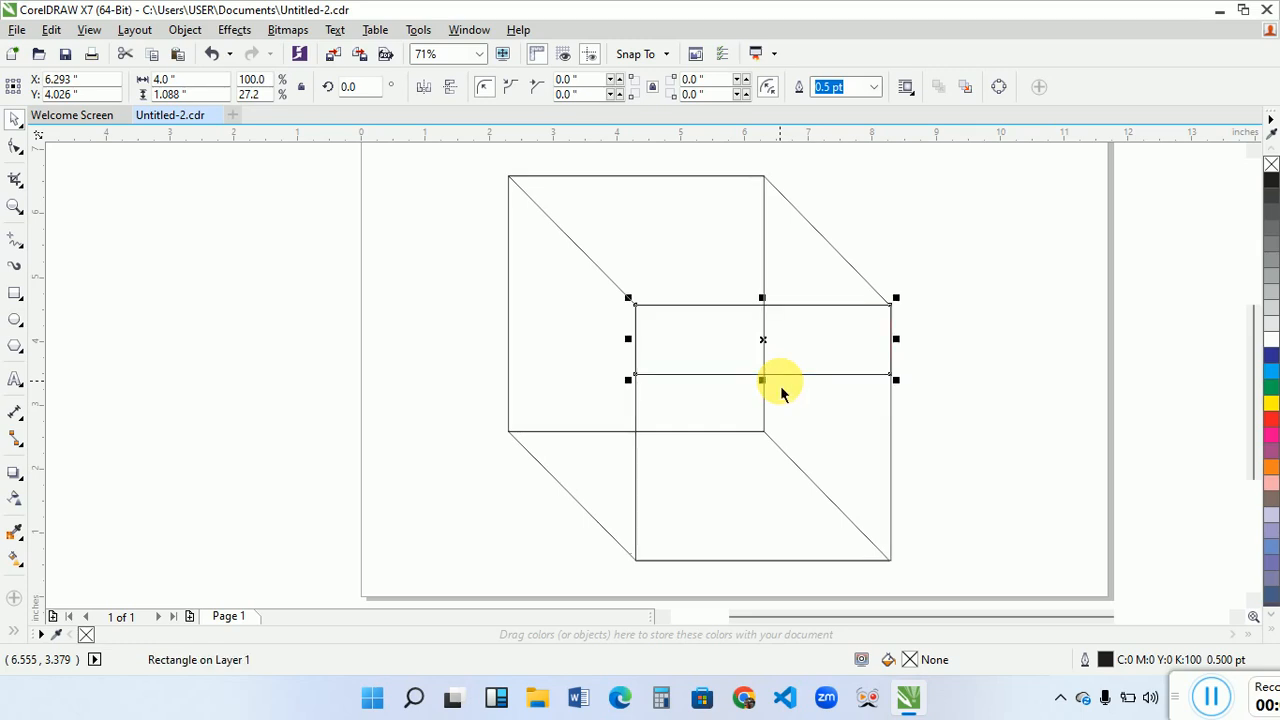
{"action": "left_click", "coordinate": [835, 430]}
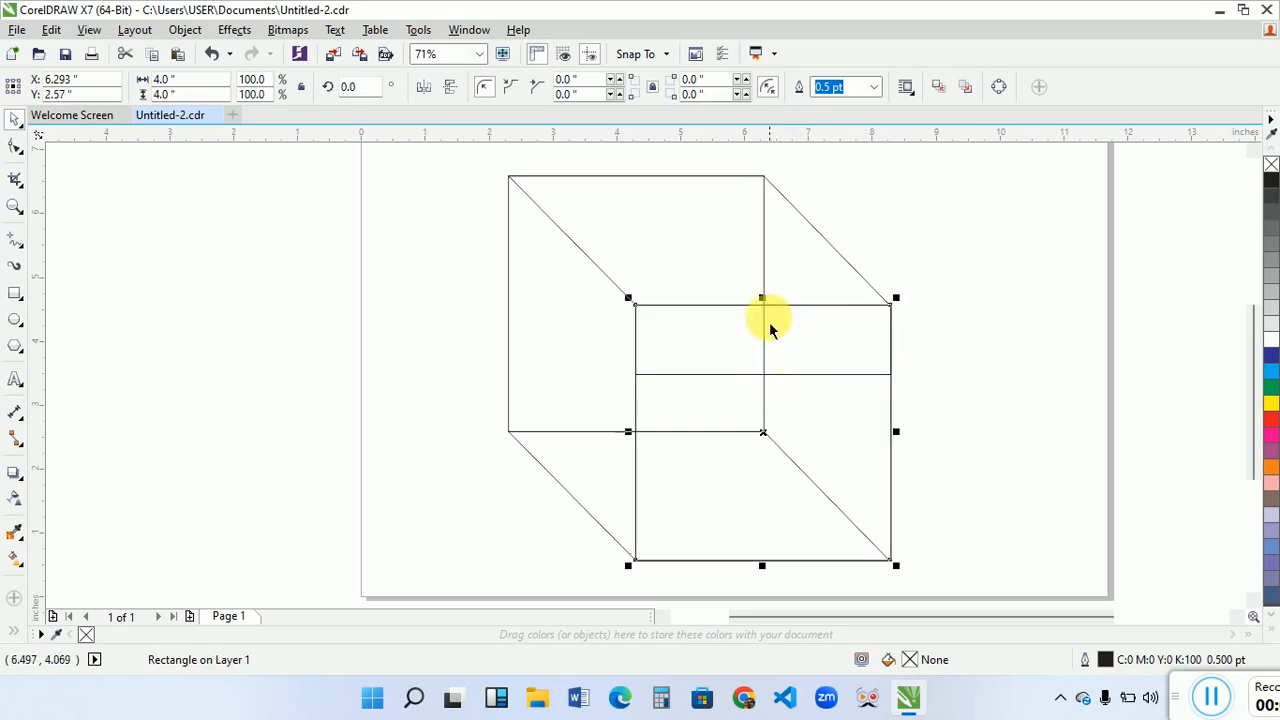
{"action": "left_click_drag", "start_coordinate": [764, 298], "coordinate": [773, 505]}
{"action": "left_click", "coordinate": [817, 371]}
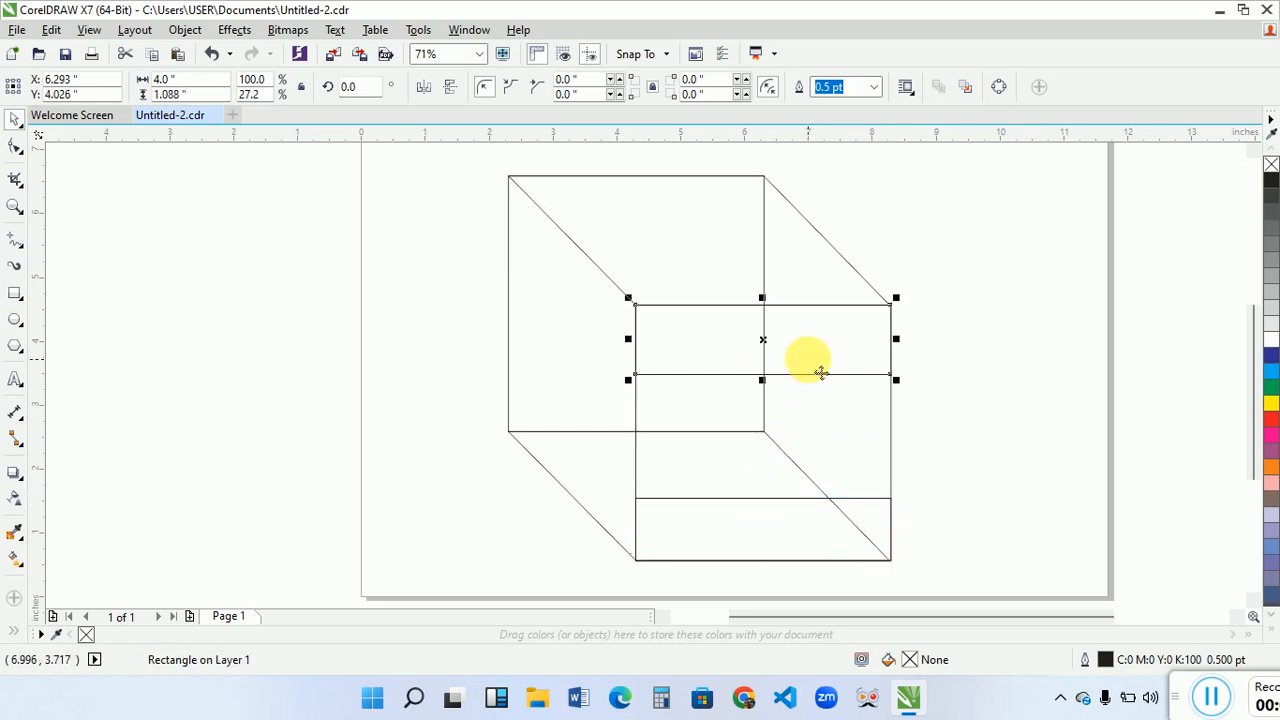
{"action": "left_click_drag", "start_coordinate": [763, 375], "coordinate": [776, 390]}
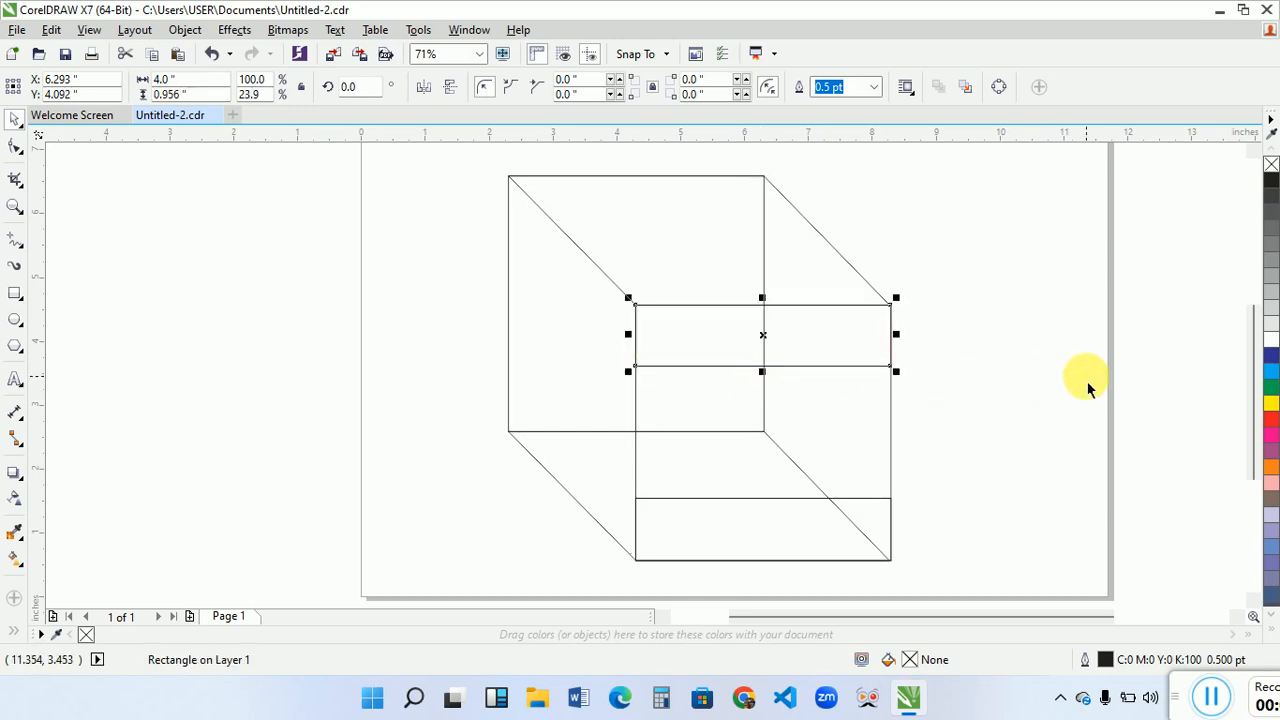
- Copy the front square's upper band to the back square's upper edge, centred at X 4.312, Y 6.117 inches, and paste another copy in place
{"action": "left_click", "coordinate": [761, 339]}
{"action": "left_click_drag", "start_coordinate": [774, 350], "coordinate": [647, 222]}
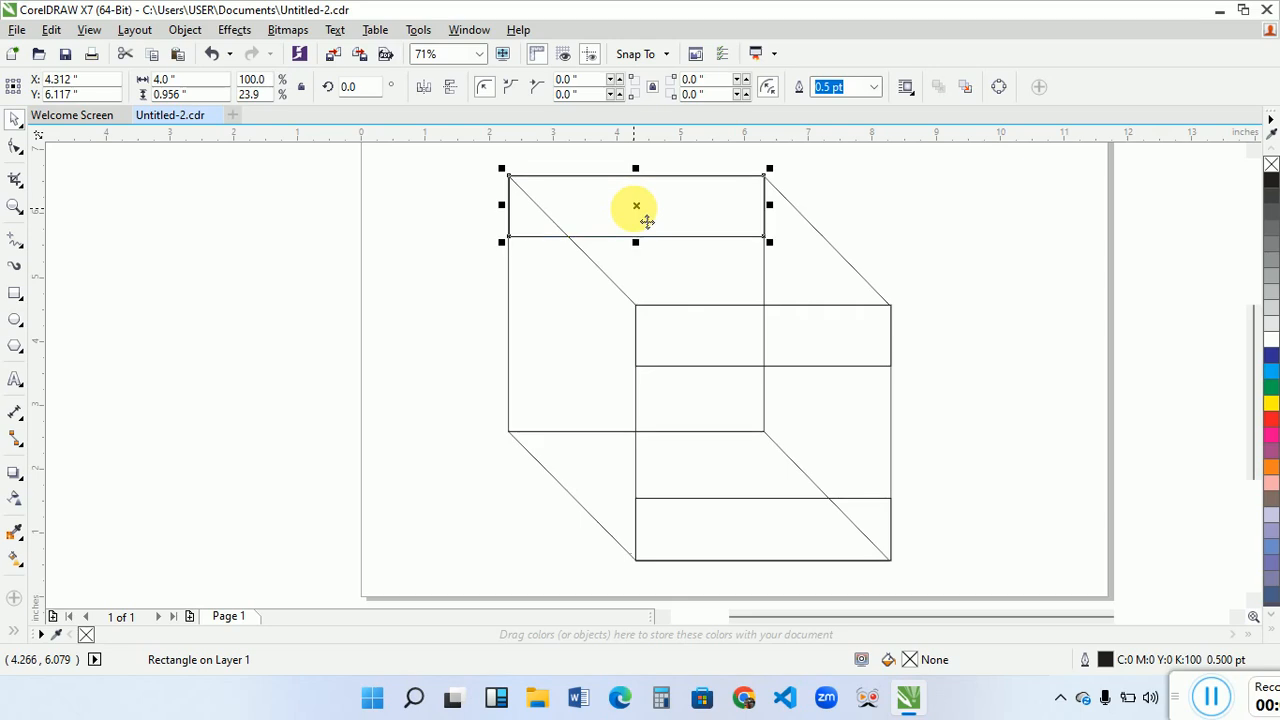
{"action": "key", "text": "ctrl+c"}
{"action": "key", "text": "ctrl+v"}
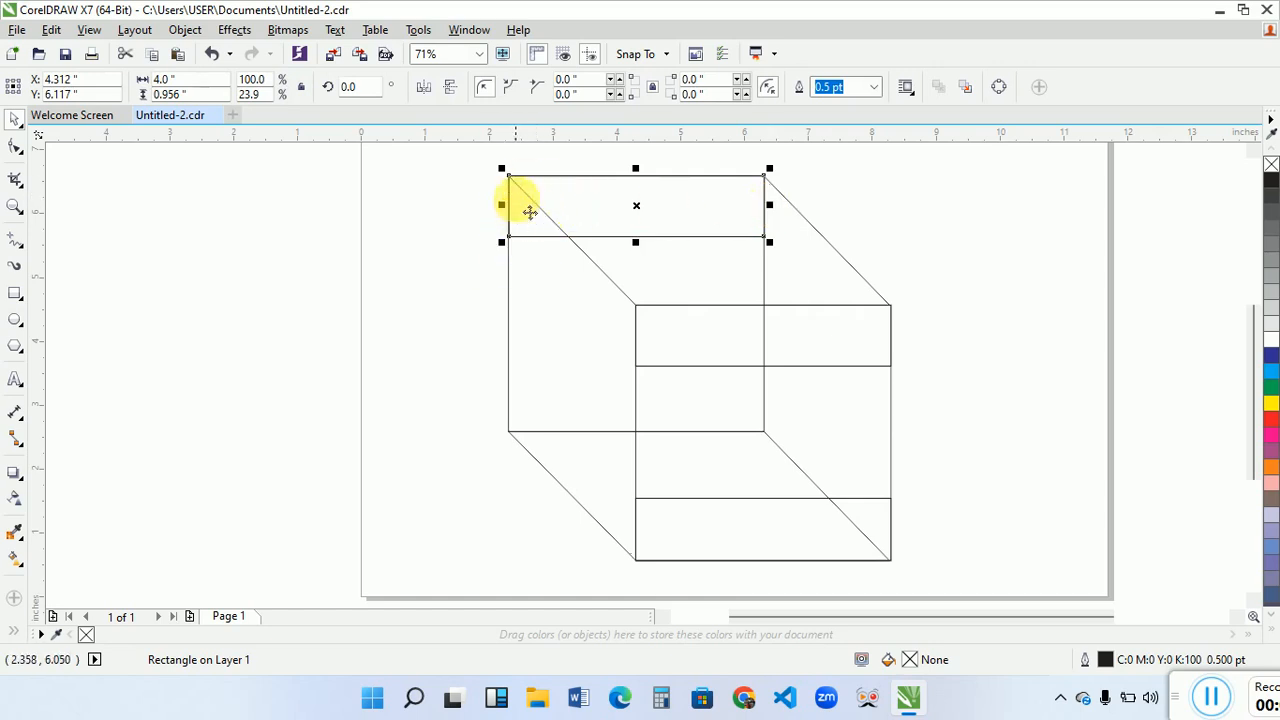
- Nudge the back square's upper band copy sideways to X 4.302 inches so its side edge lines up with the square's
{"action": "left_click", "coordinate": [15, 207]}
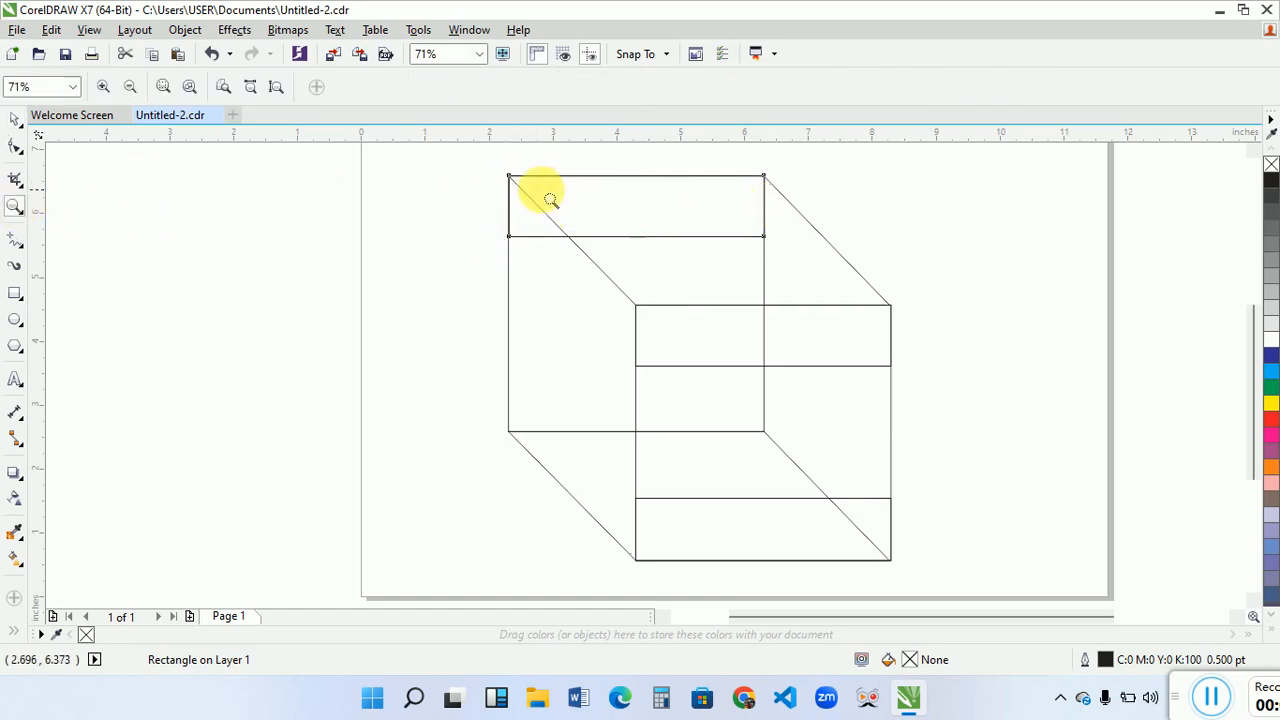
{"action": "left_click_drag", "start_coordinate": [480, 157], "coordinate": [561, 269]}
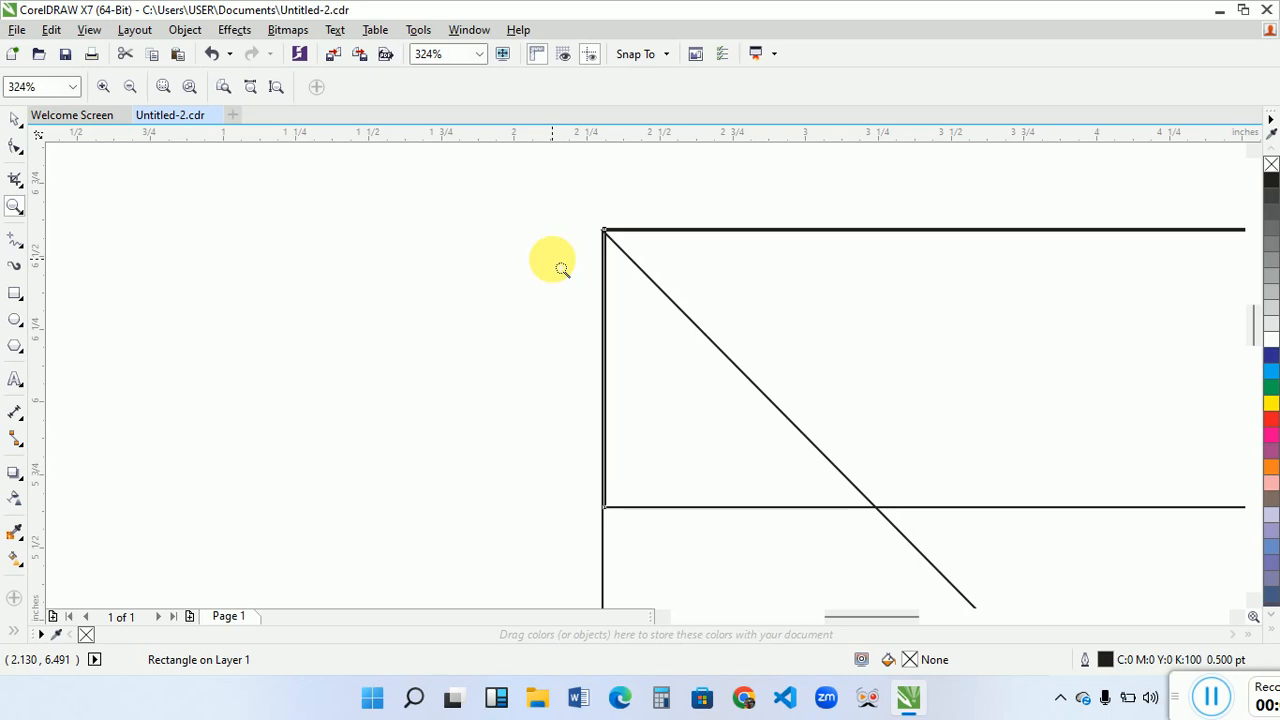
{"action": "left_click_drag", "start_coordinate": [586, 214], "coordinate": [645, 284]}
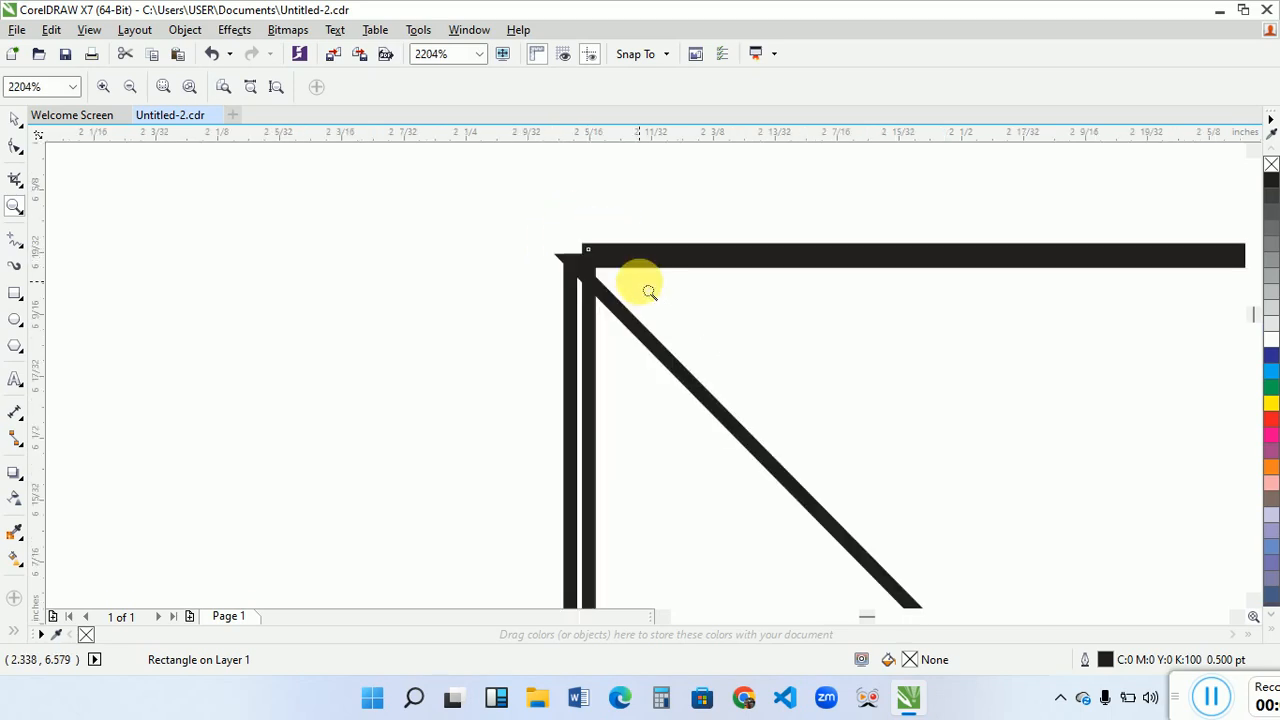
{"action": "right_click", "coordinate": [600, 295]}
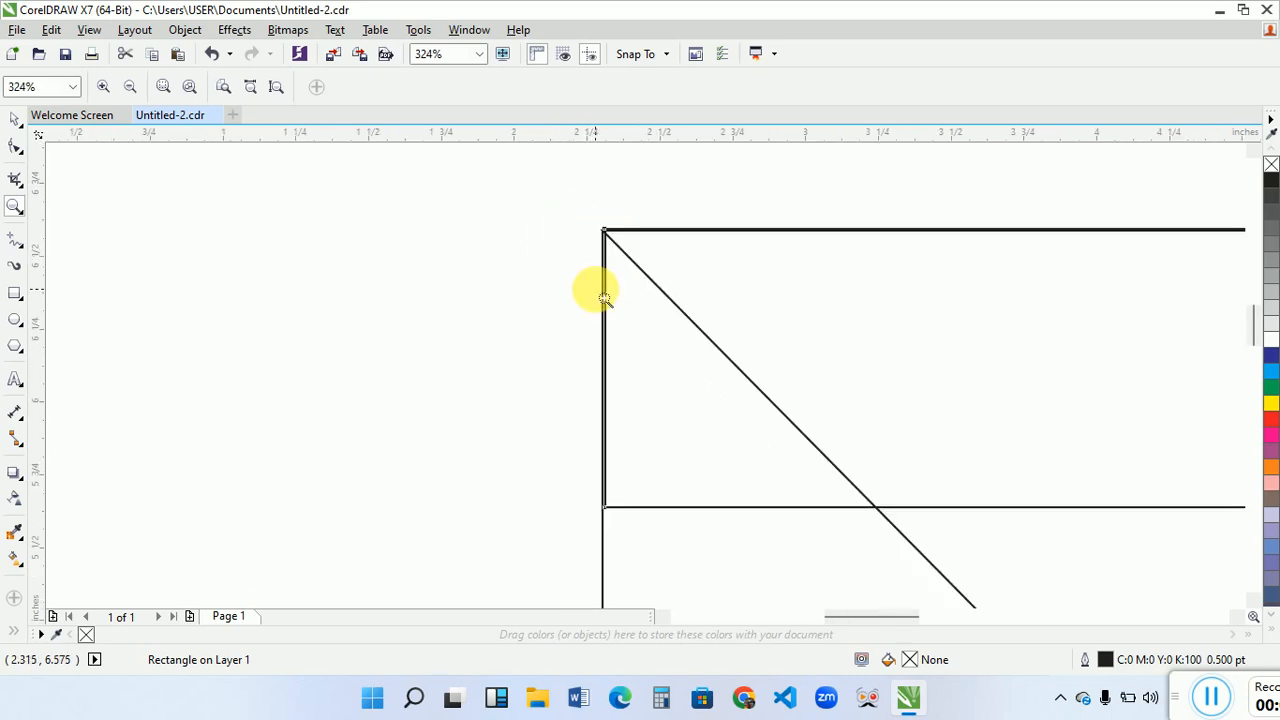
{"action": "left_click_drag", "start_coordinate": [494, 215], "coordinate": [711, 402]}
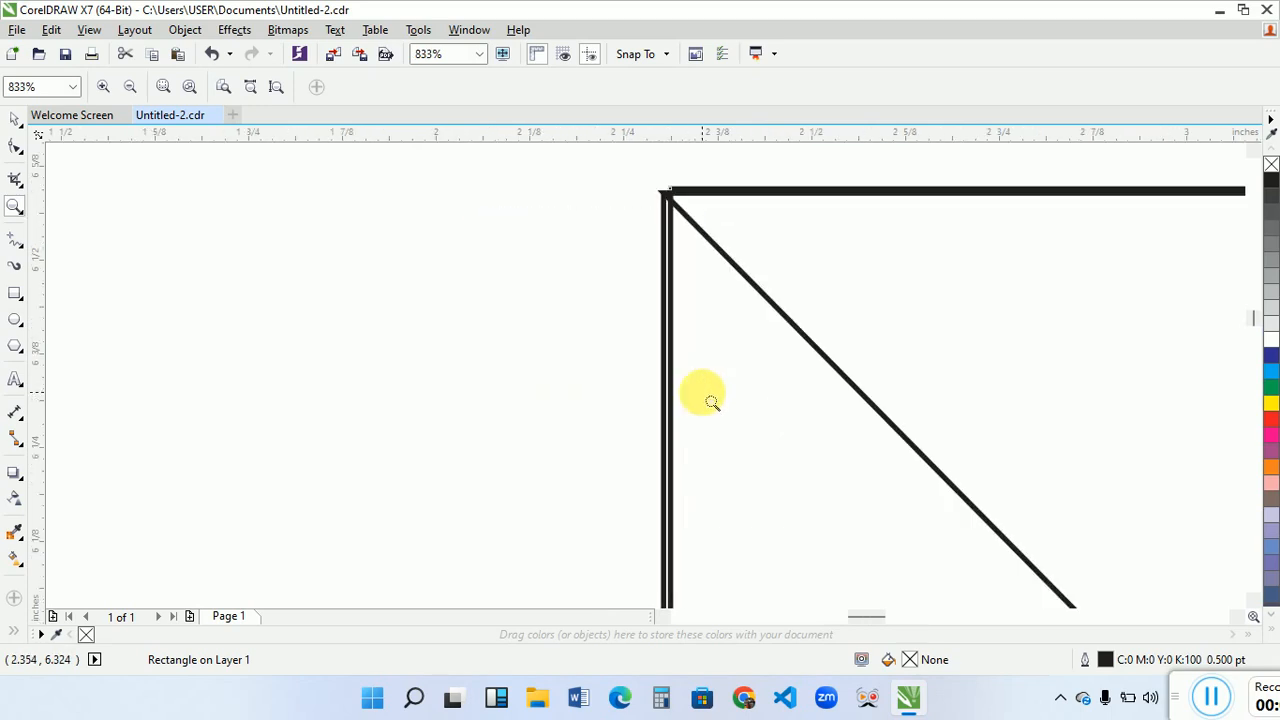
{"action": "key", "text": "space"}
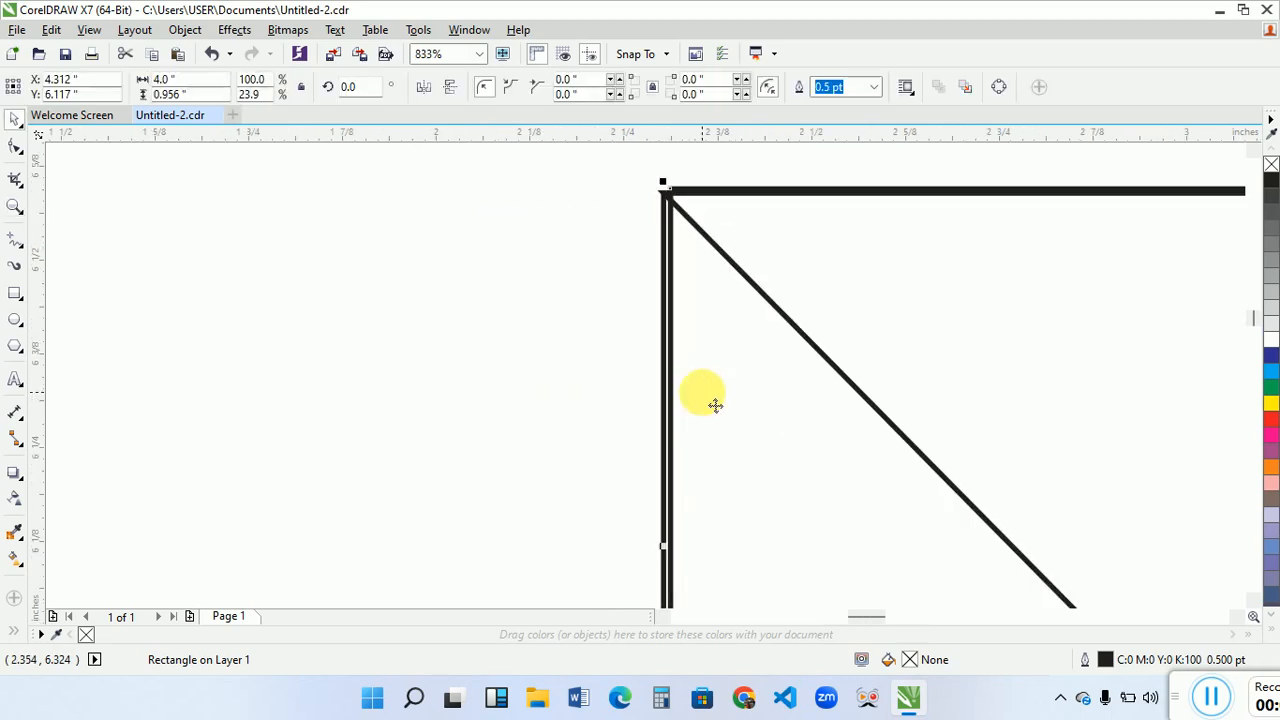
{"action": "key", "text": "Left"}
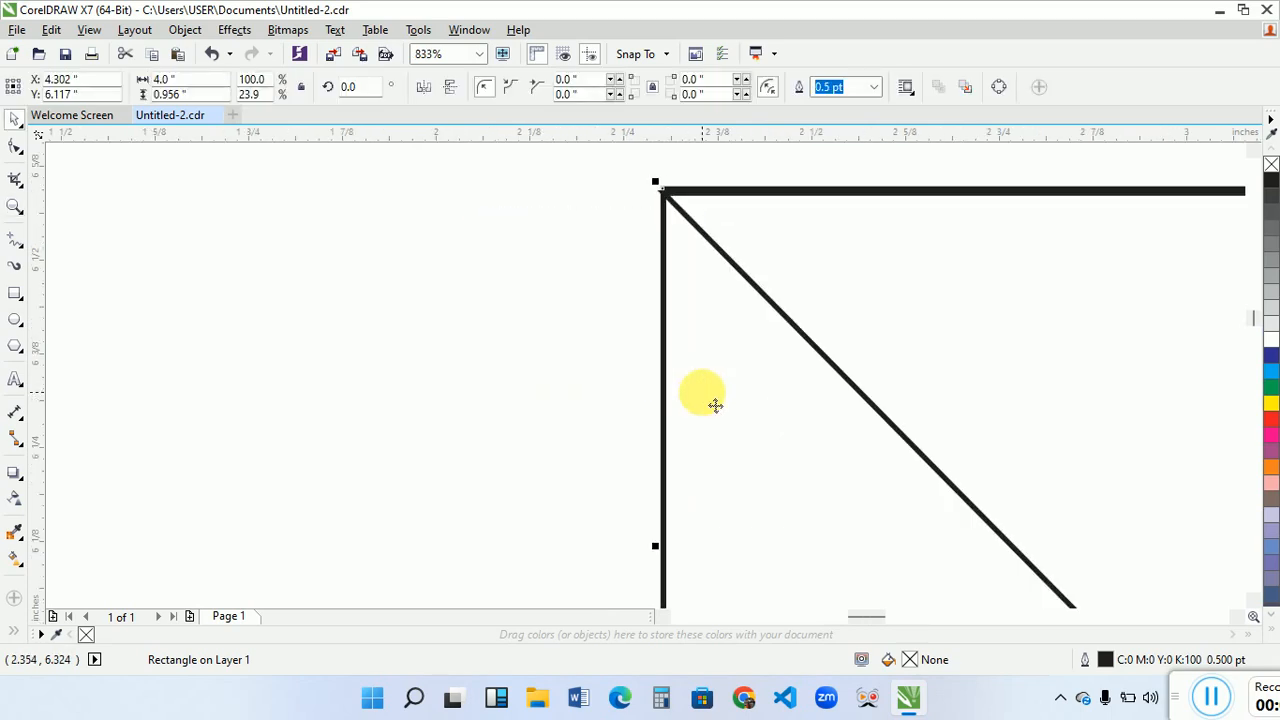
- Try narrowing the back square's upper band to 2.083 inches and skewing it down towards the front square's upper band, then undo the skew
{"action": "left_click", "coordinate": [15, 205]}
{"action": "scroll", "coordinate": [522, 273], "scroll_direction": "down", "scroll_amount": 2}
{"action": "left_click", "coordinate": [513, 264]}
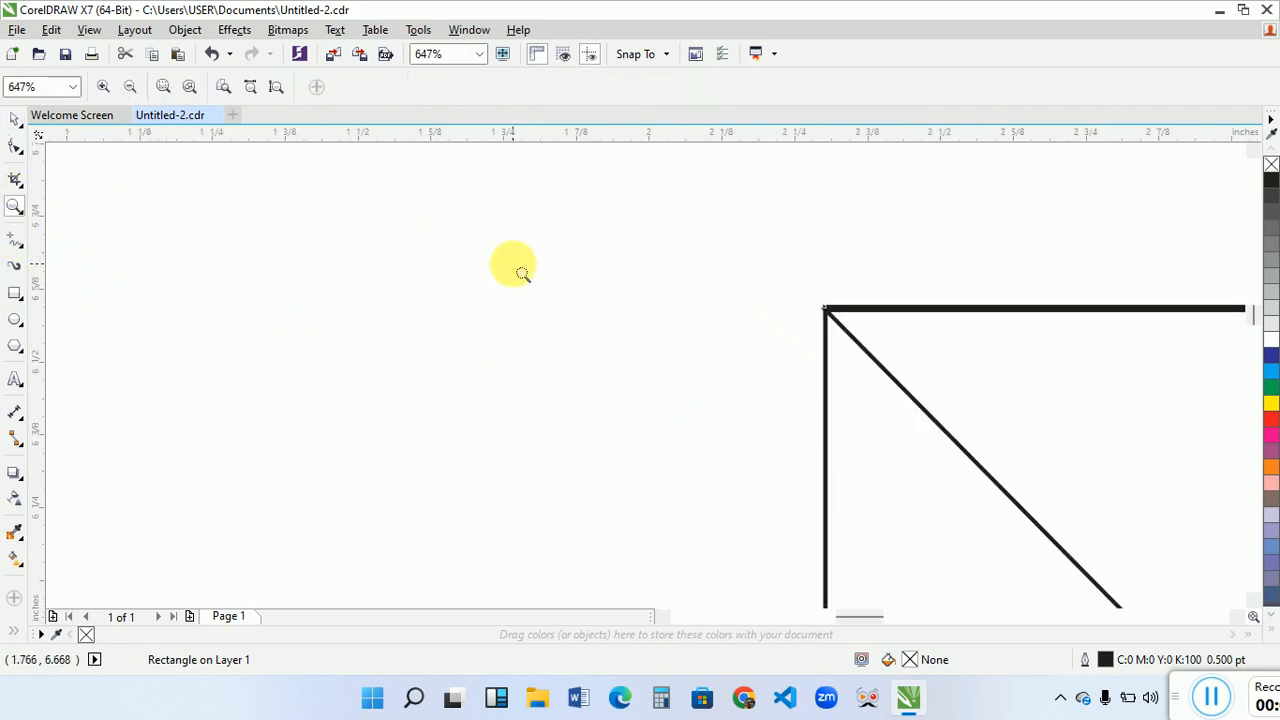
{"action": "right_click", "coordinate": [513, 264]}
{"action": "scroll", "coordinate": [522, 273], "scroll_direction": "down", "scroll_amount": 4}
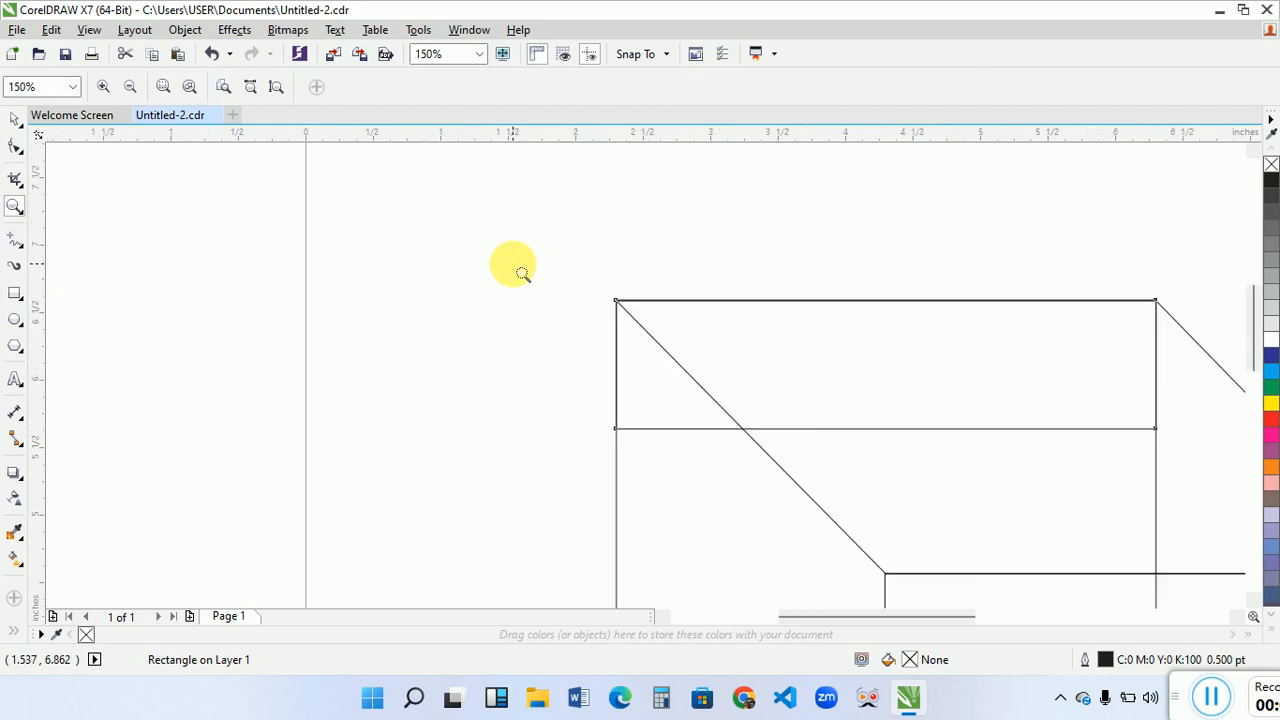
{"action": "key", "text": "F4"}
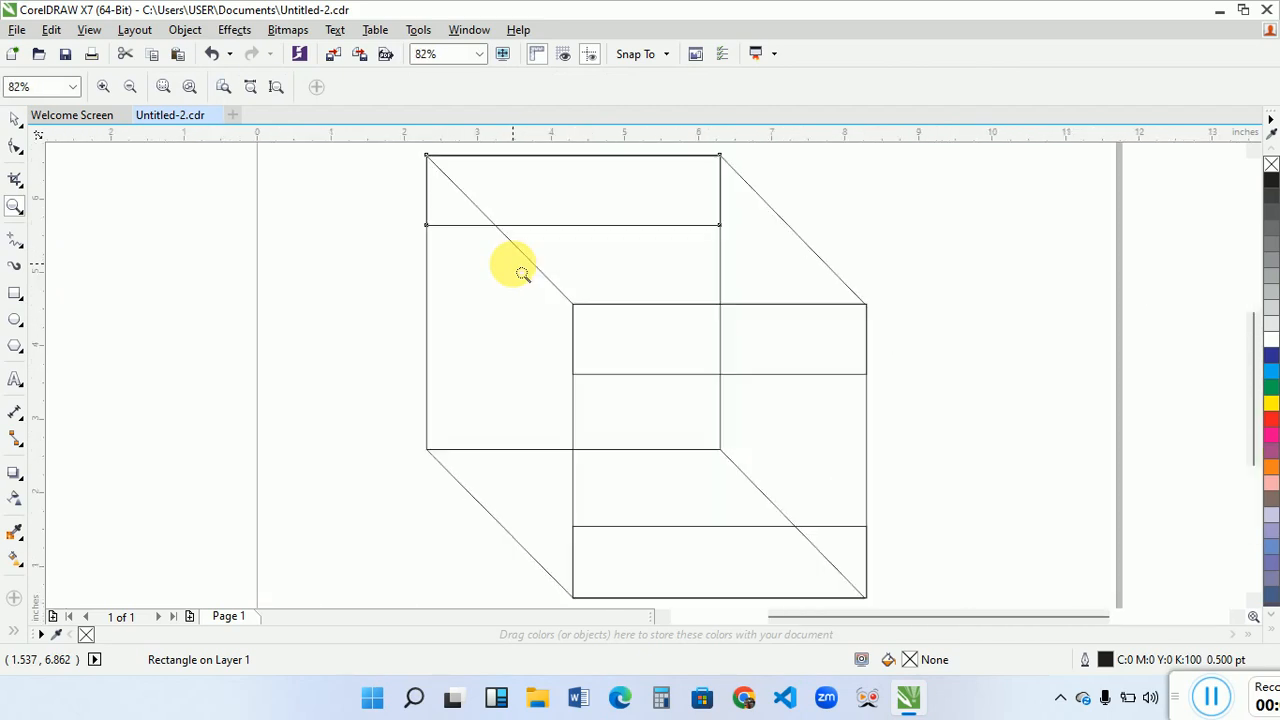
{"action": "key", "text": "space"}
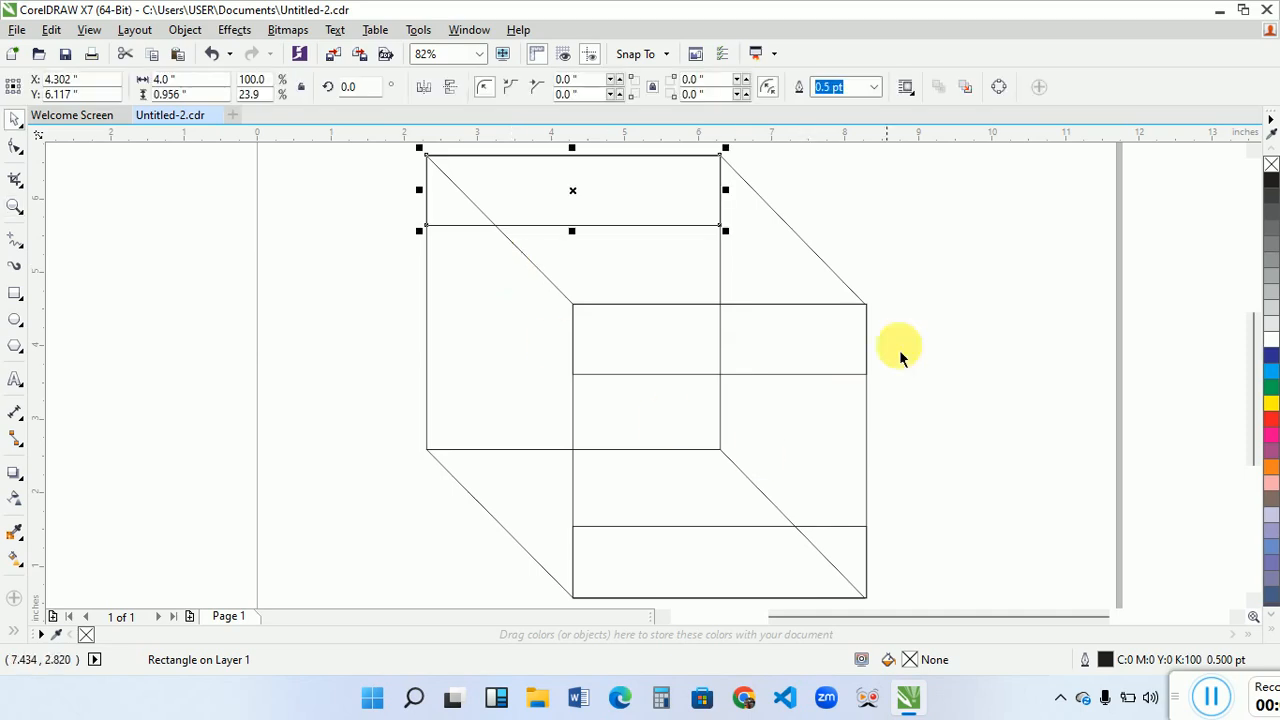
{"action": "left_click_drag", "start_coordinate": [725, 190], "coordinate": [599, 216]}
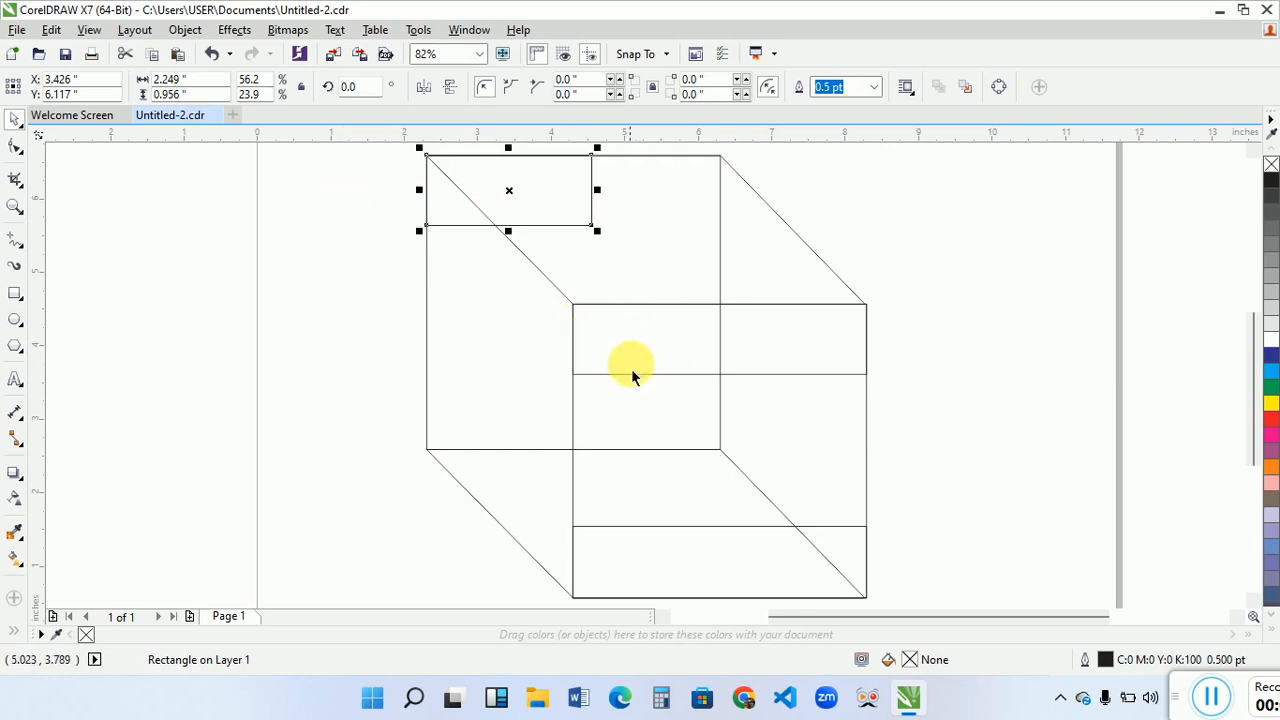
{"action": "left_click_drag", "start_coordinate": [597, 190], "coordinate": [606, 318]}
{"action": "left_click_drag", "start_coordinate": [604, 352], "coordinate": [605, 363]}
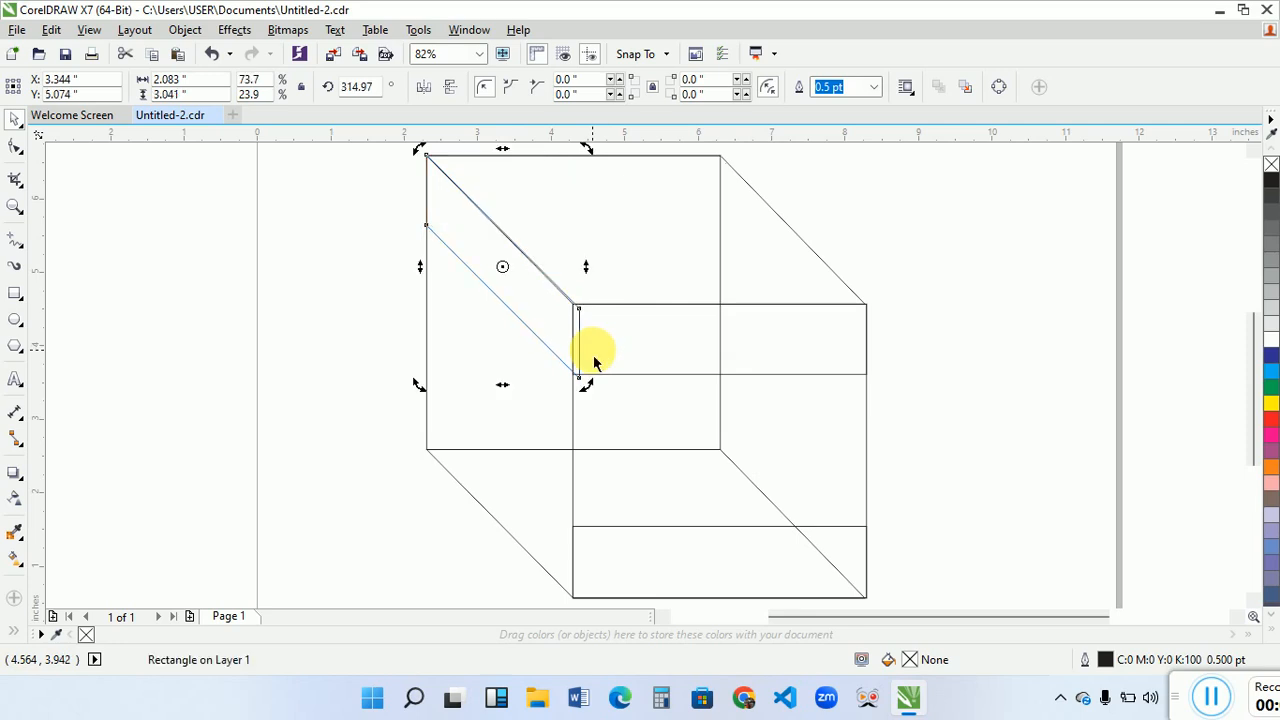
{"action": "key", "text": "ctrl+z"}
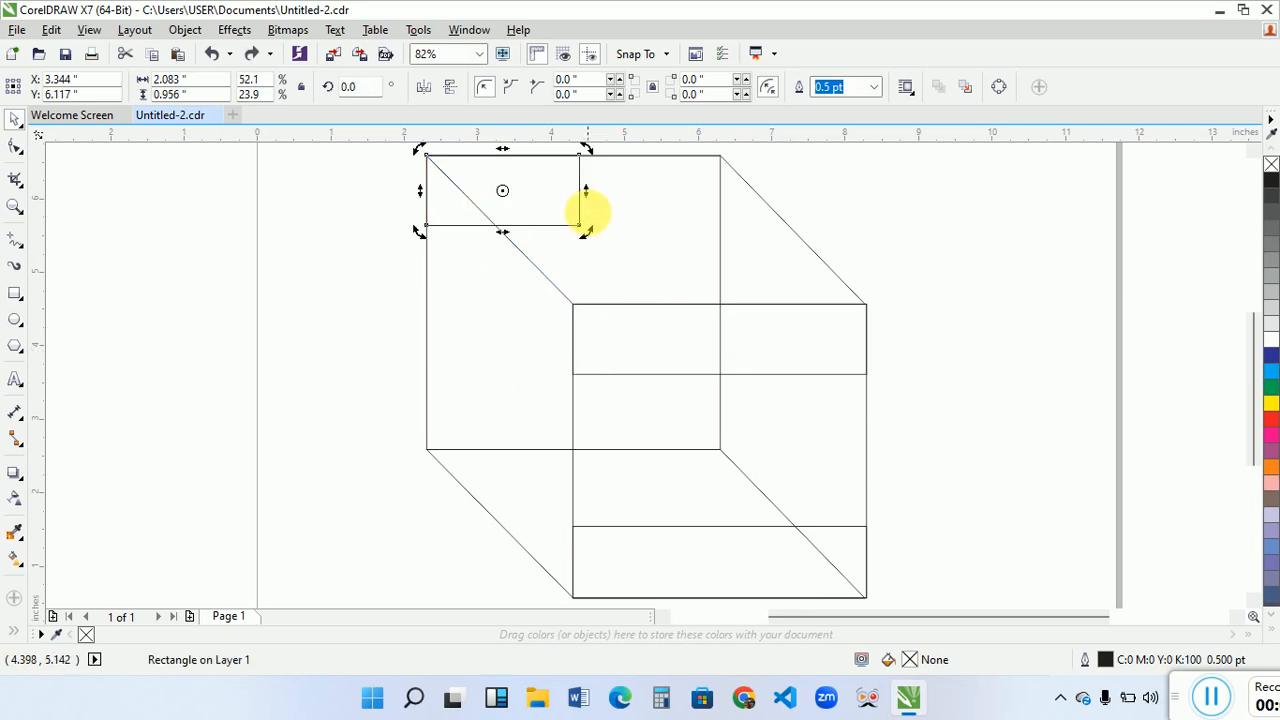
- Try band widths of 1.968 and 2.019 inches, skewing the band down to the front square each time and undoing the skew
{"action": "left_click", "coordinate": [580, 205]}
{"action": "left_click_drag", "start_coordinate": [599, 203], "coordinate": [601, 356]}
{"action": "left_click", "coordinate": [553, 207]}
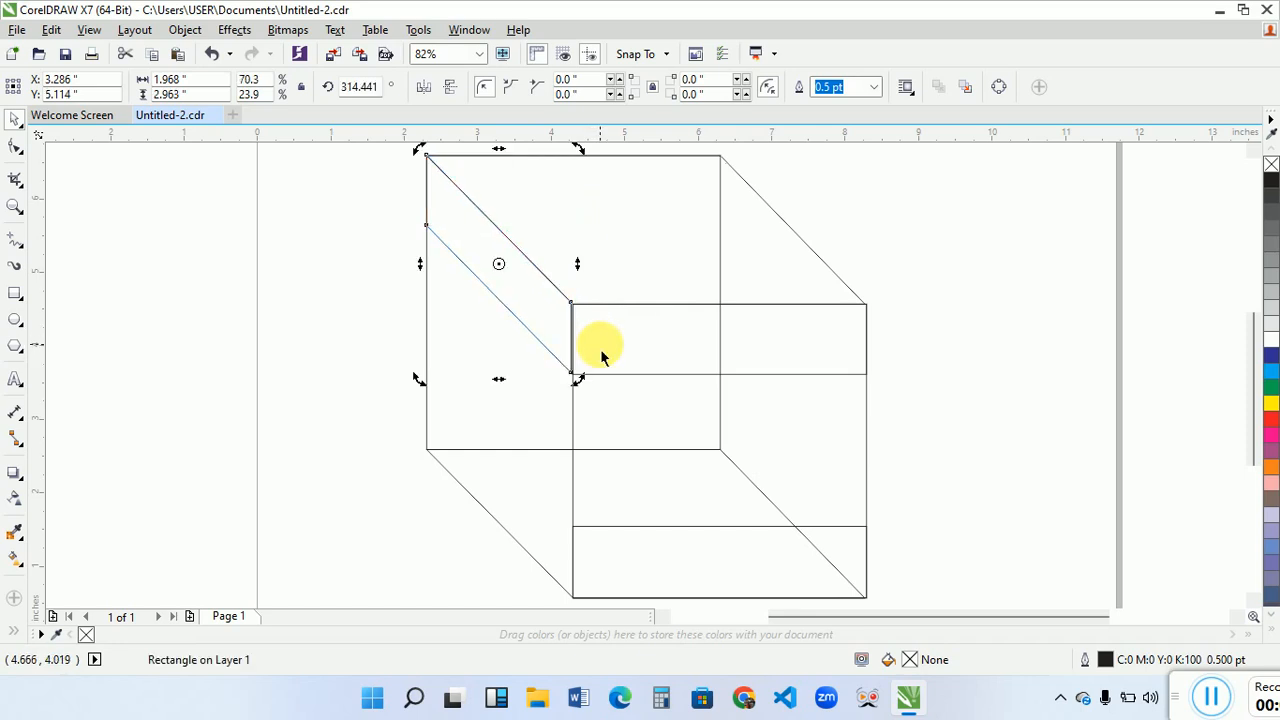
{"action": "key", "text": "ctrl+z"}
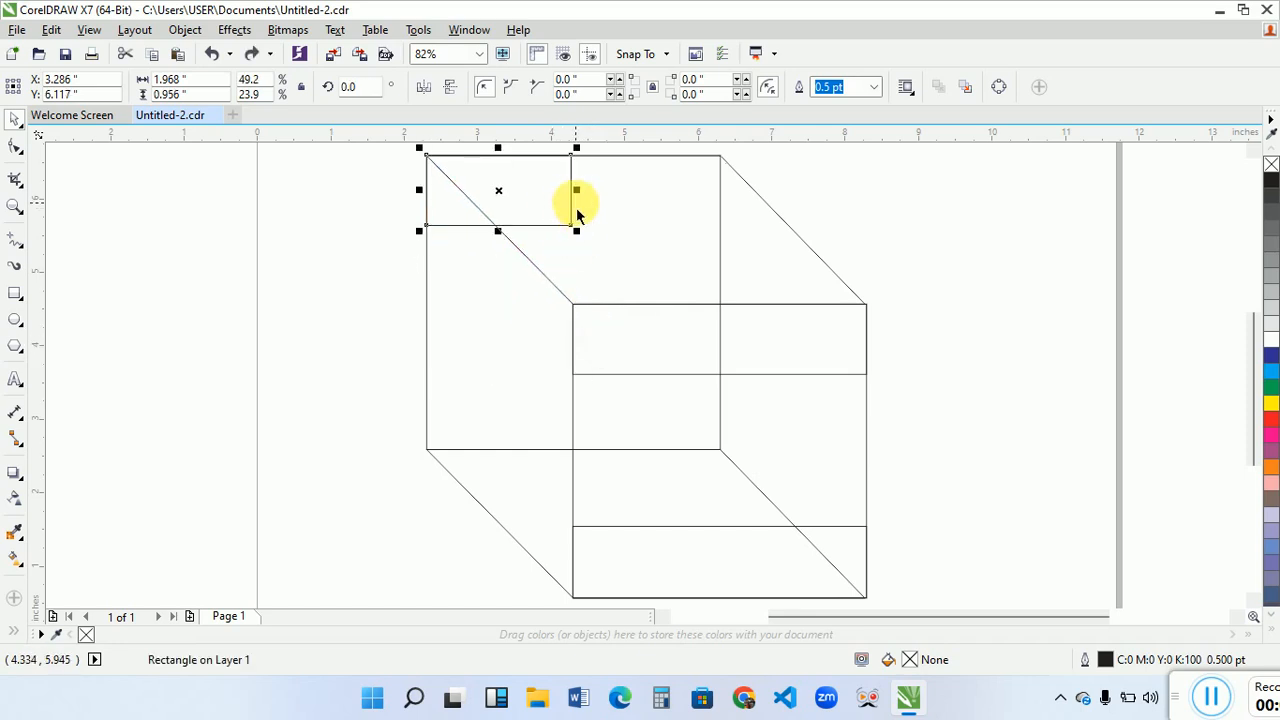
{"action": "left_click_drag", "start_coordinate": [589, 208], "coordinate": [598, 358]}
{"action": "left_click", "coordinate": [557, 194]}
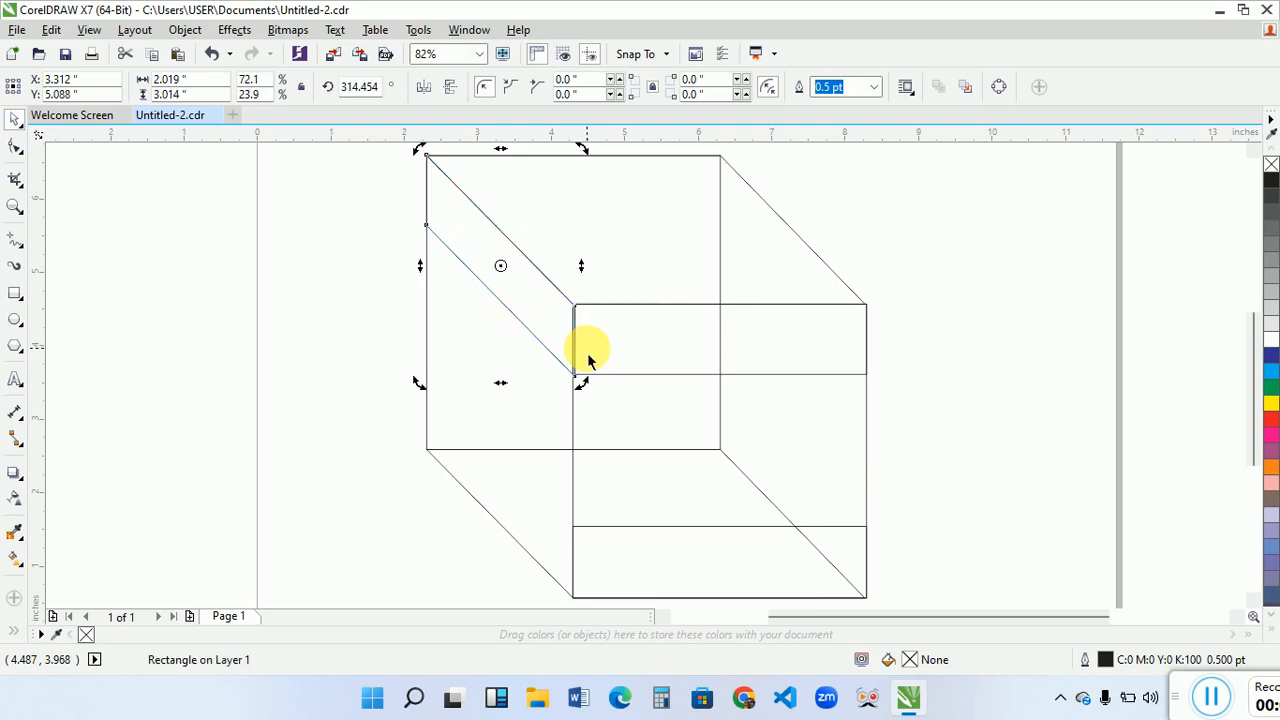
{"action": "key", "text": "ctrl+z"}
- Narrow the band to 1.994 inches and skew it down so its free end meets the front square's upper band
{"action": "left_click", "coordinate": [571, 214]}
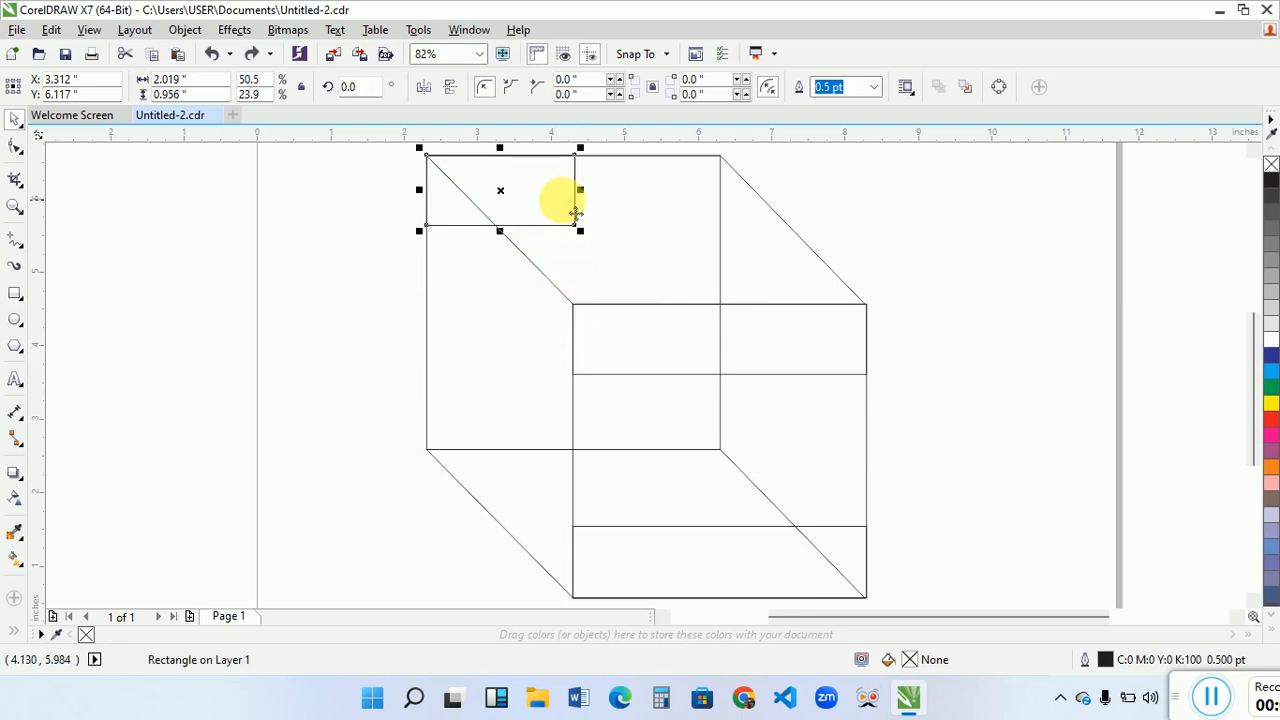
{"action": "left_click_drag", "start_coordinate": [594, 206], "coordinate": [573, 345]}
{"action": "left_click", "coordinate": [578, 208]}
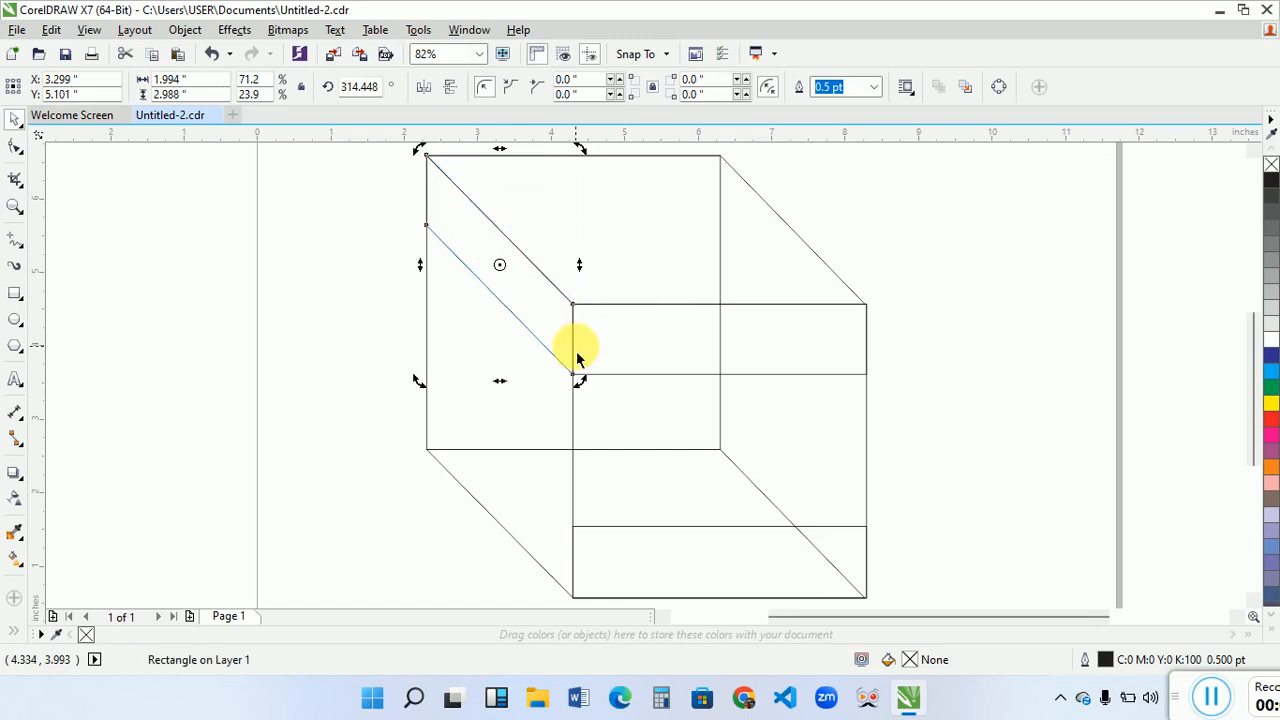
{"action": "left_click", "coordinate": [322, 325]}
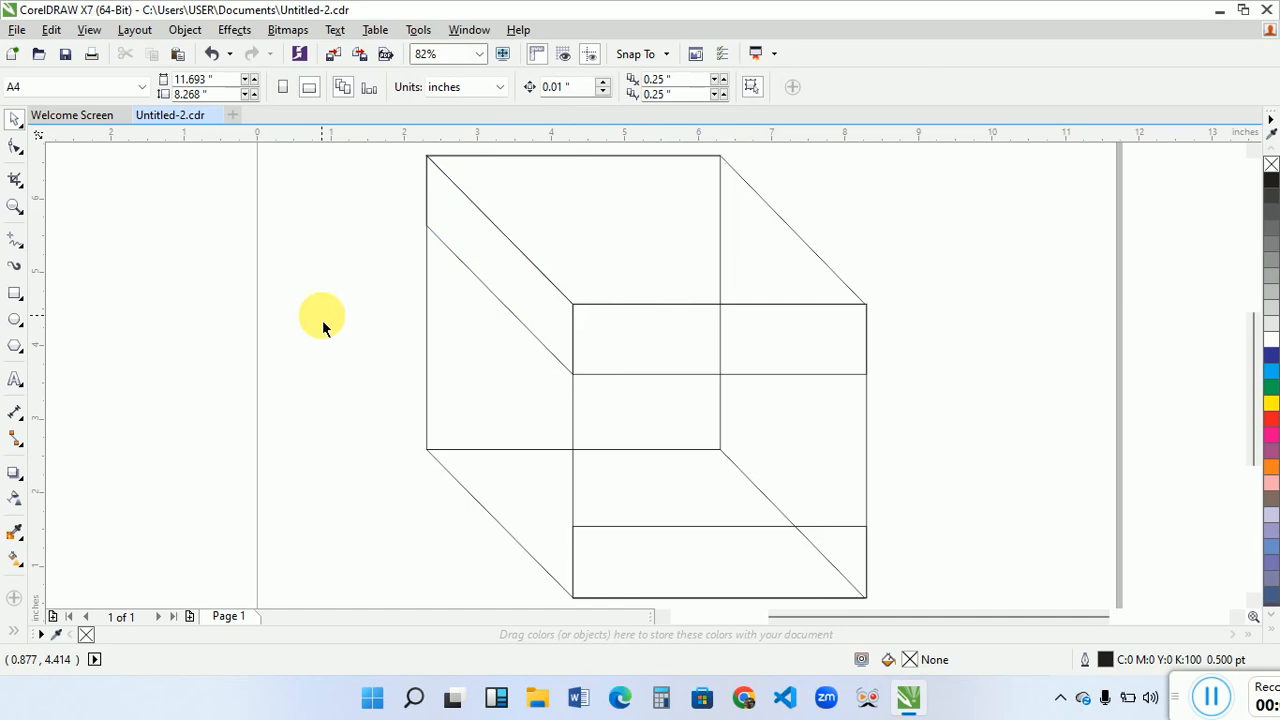
- Duplicate the slanted band straight down to Y 2.039 inches, along the slanted lower edge of the cube's side
{"action": "left_click", "coordinate": [499, 286]}
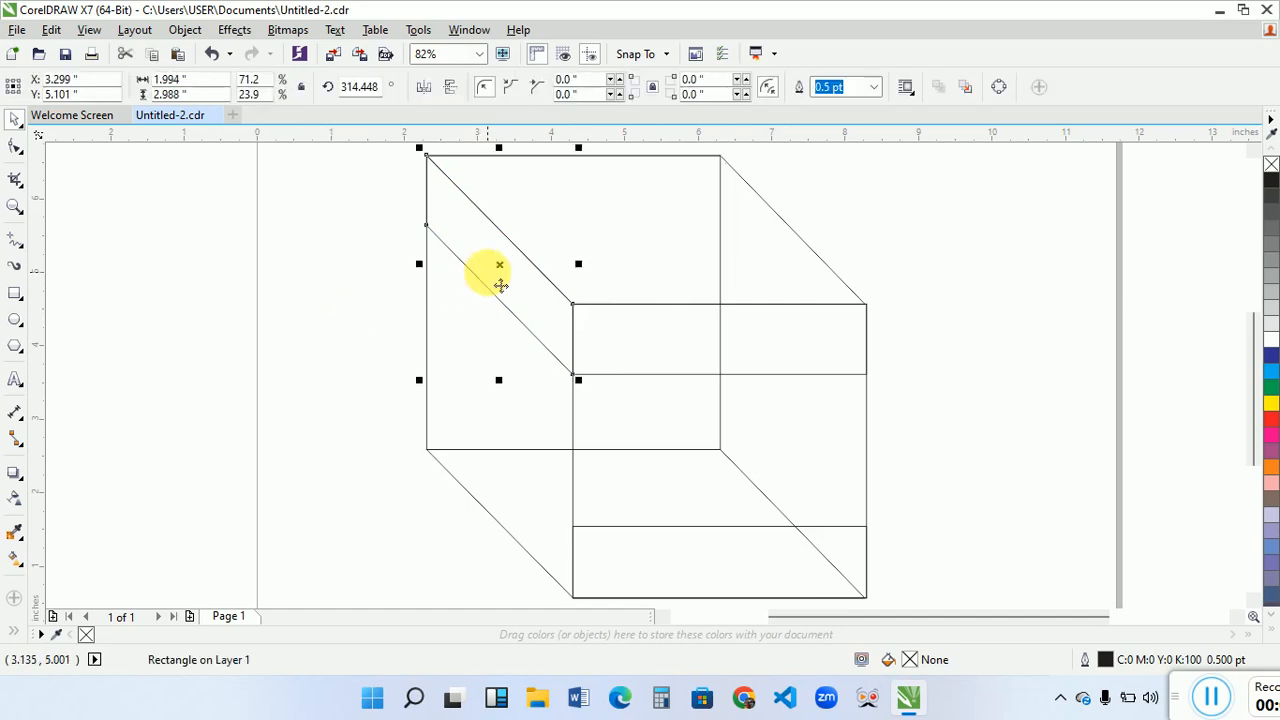
{"action": "left_click_drag", "start_coordinate": [499, 286], "coordinate": [499, 509]}
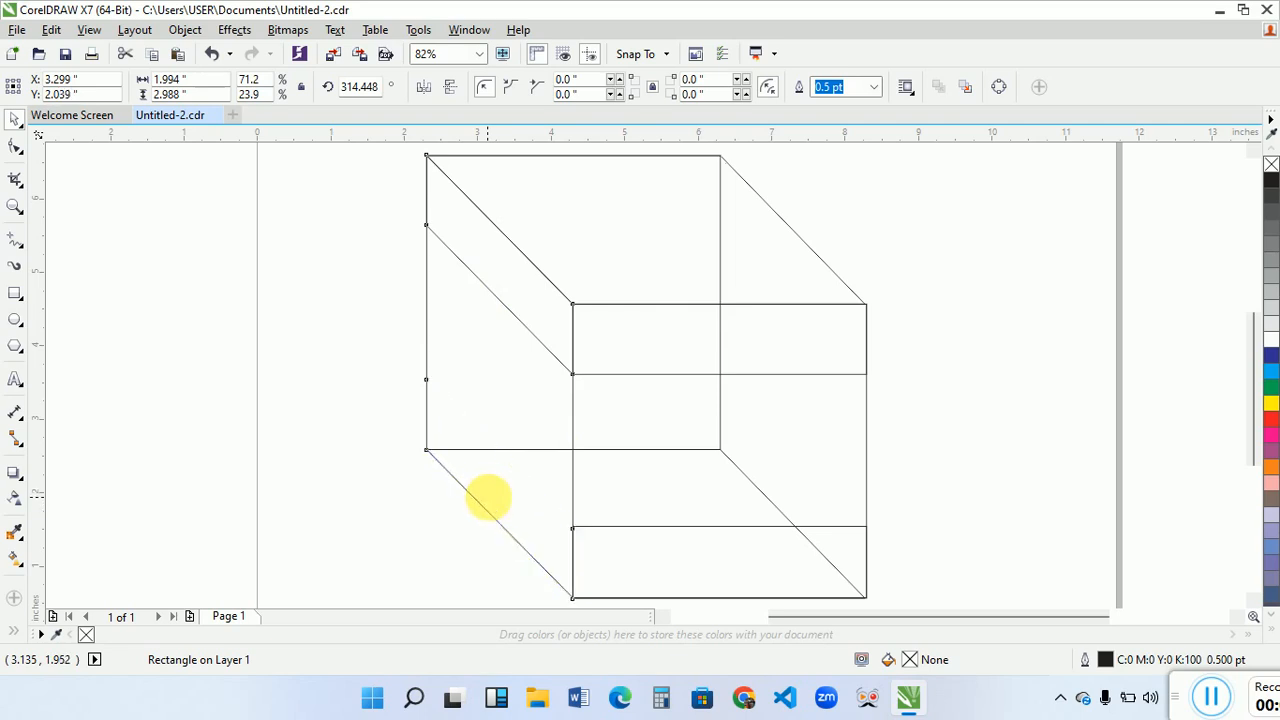
{"action": "left_click", "coordinate": [467, 553]}
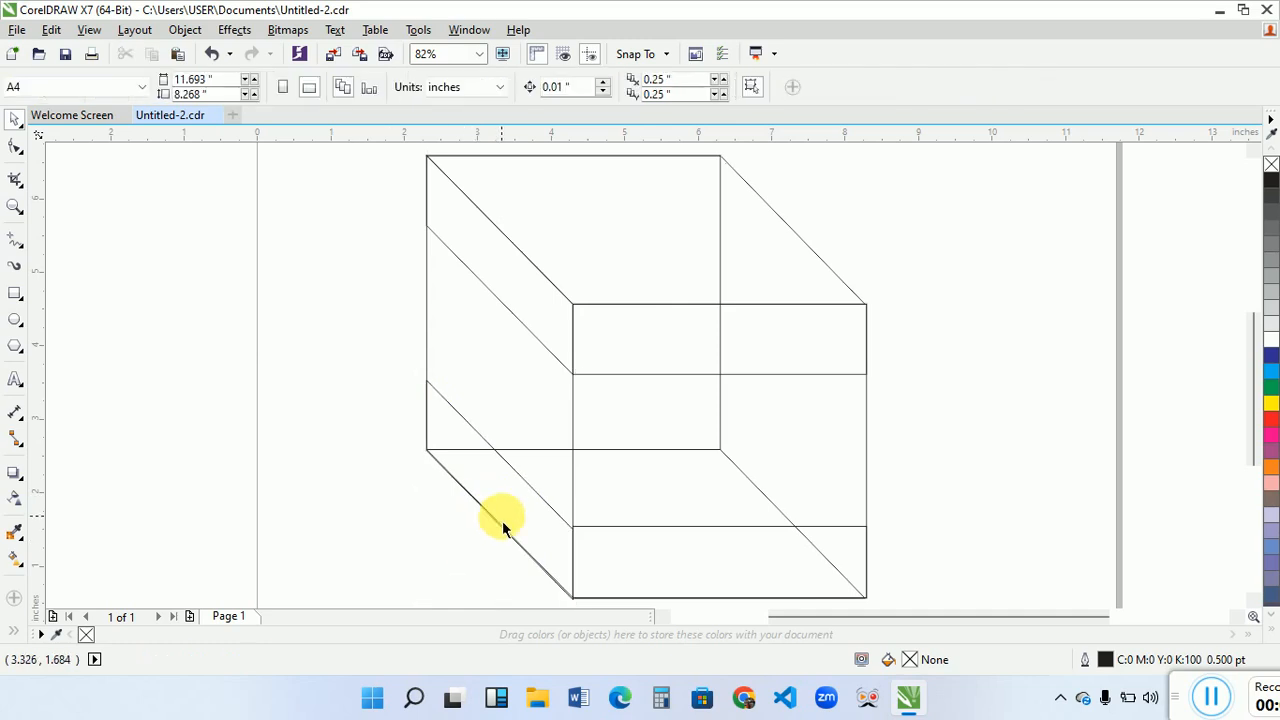
- Nudge the lower slanted band up to Y 2.054 inches so its lower edge coincides with the cube's slanted edge
{"action": "left_click", "coordinate": [15, 206]}
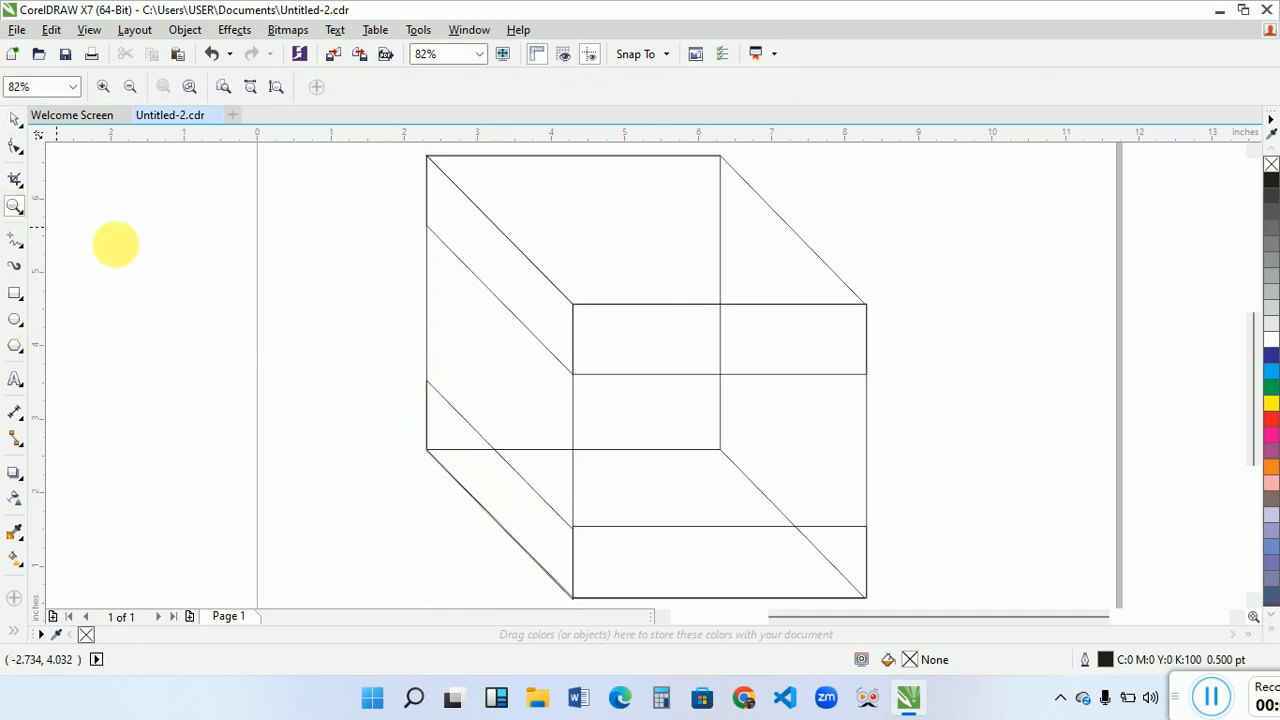
{"action": "left_click_drag", "start_coordinate": [400, 455], "coordinate": [560, 535]}
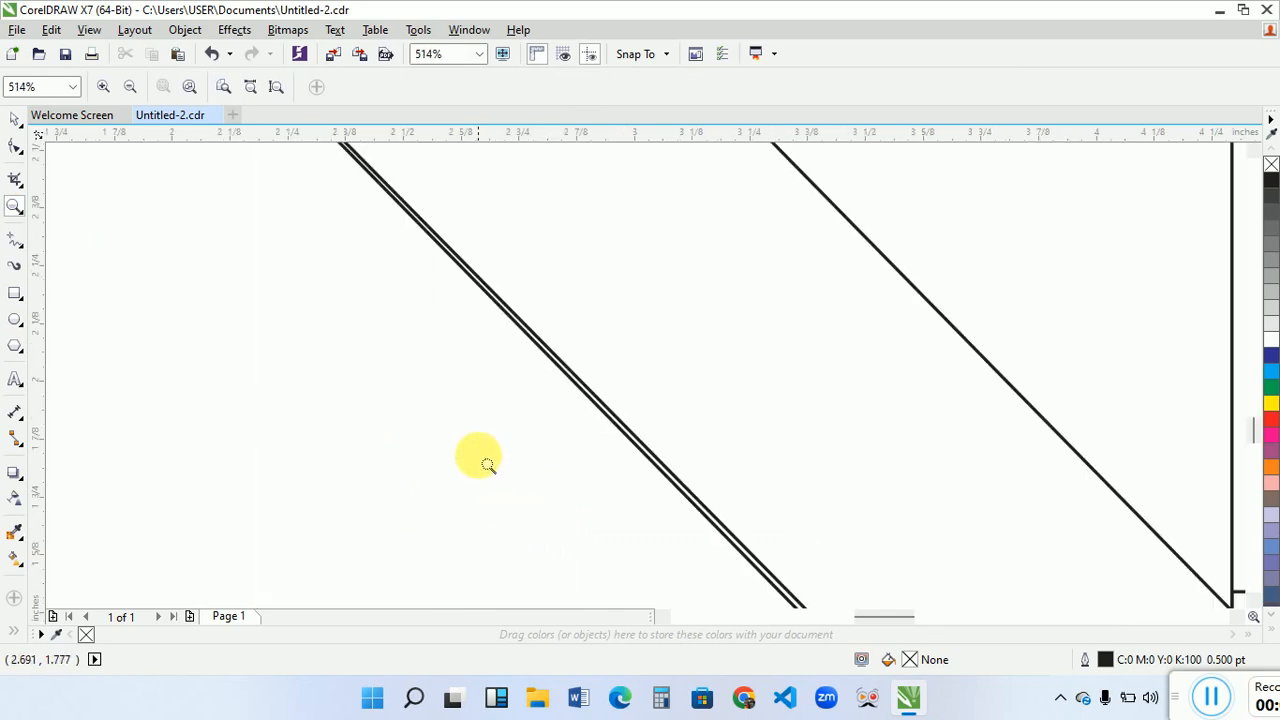
{"action": "key", "text": "space"}
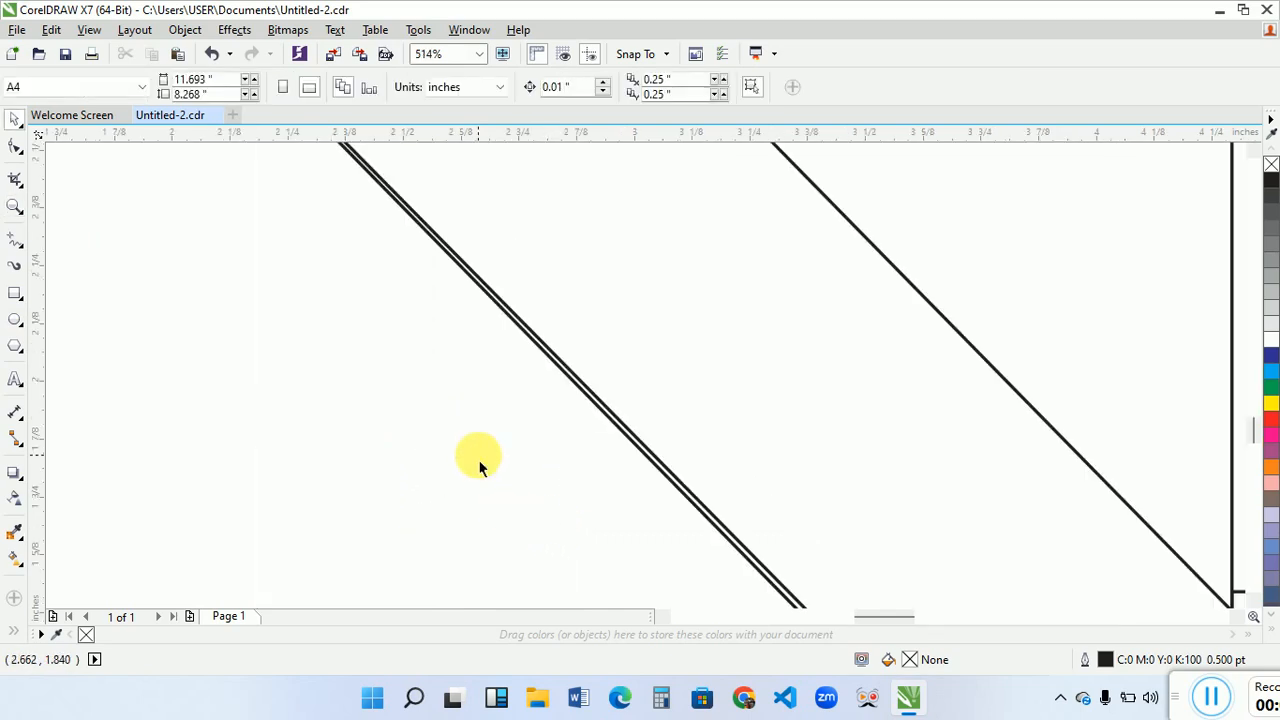
{"action": "left_click", "coordinate": [688, 412]}
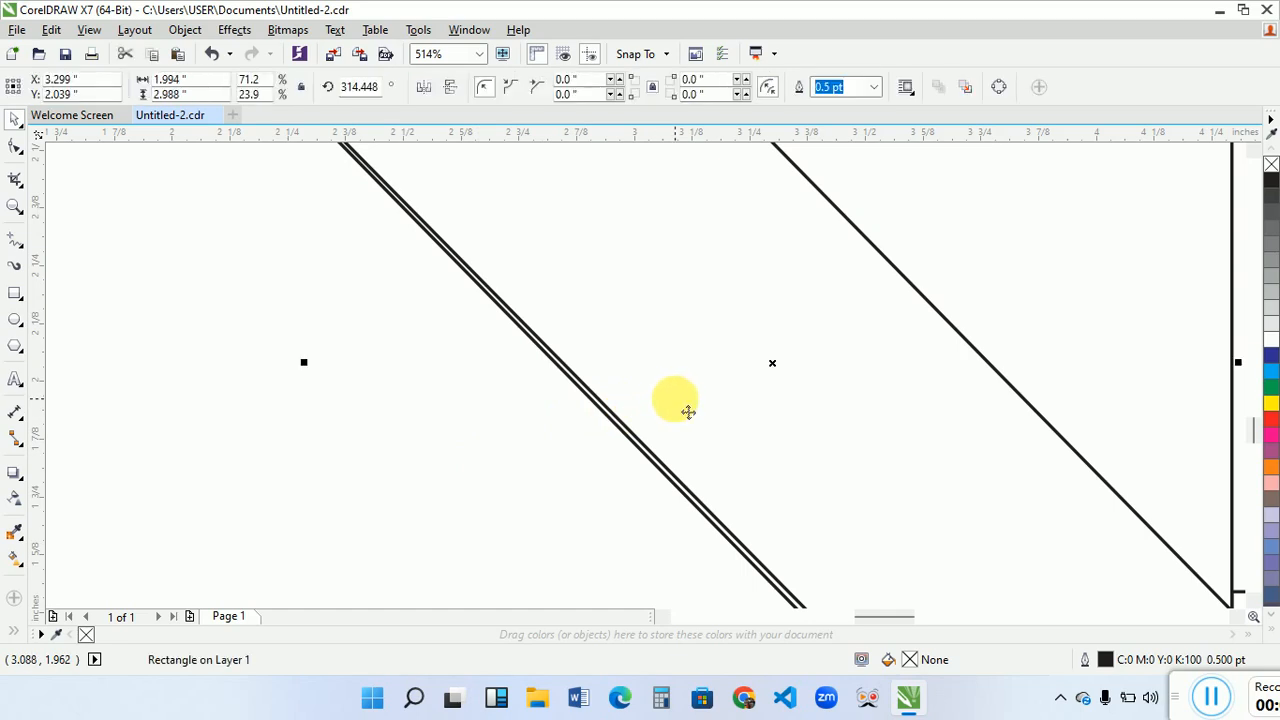
{"action": "key", "text": "Up"}
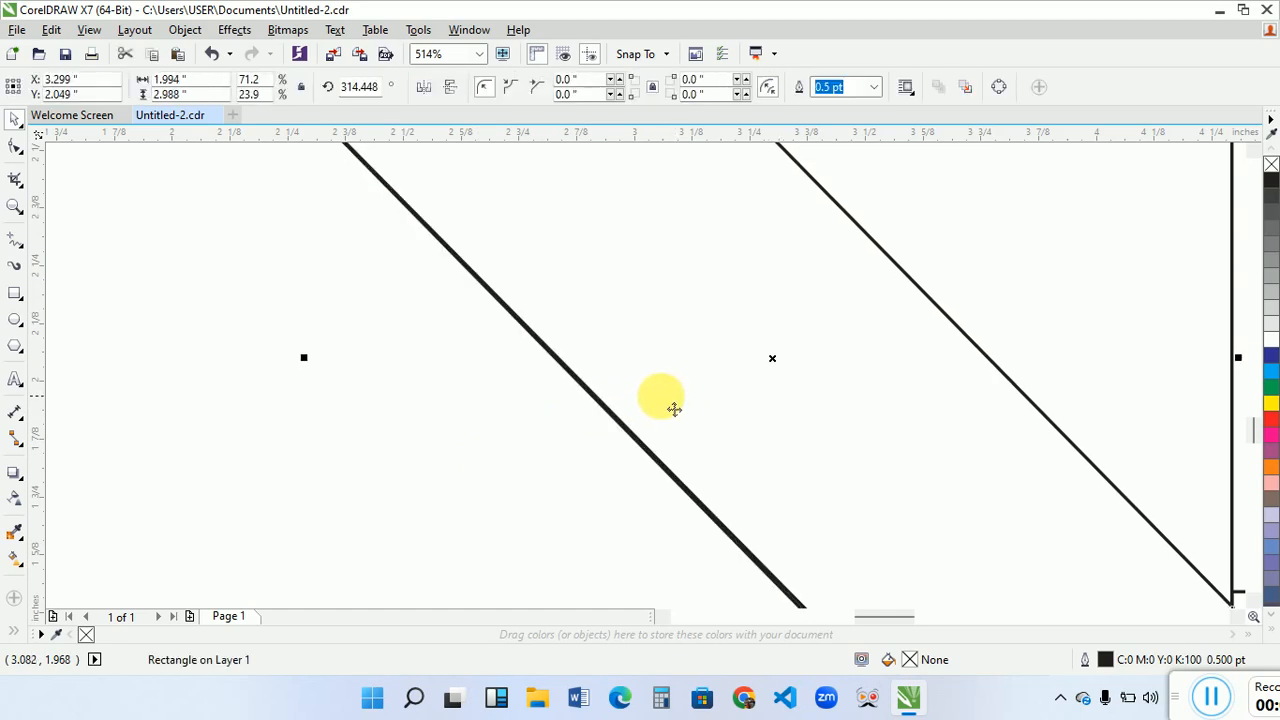
{"action": "key", "text": "Up"}
{"action": "key", "text": "Down"}
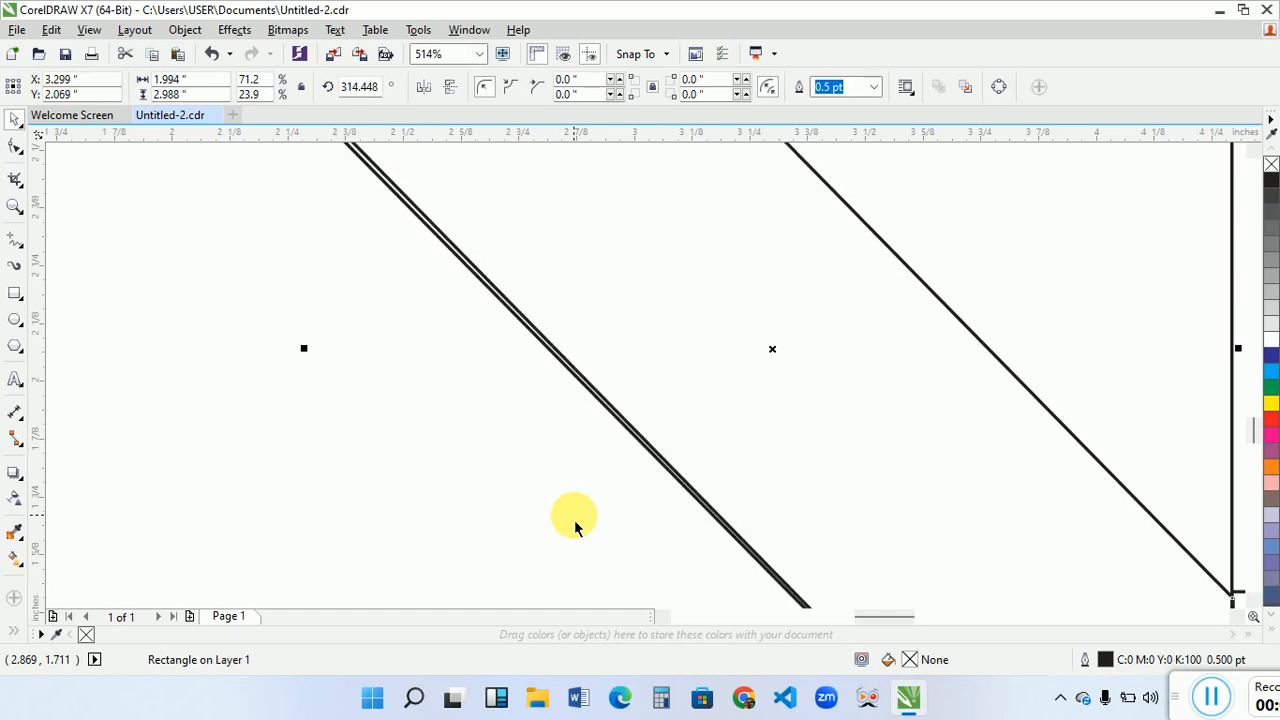
{"action": "key", "text": "Up"}
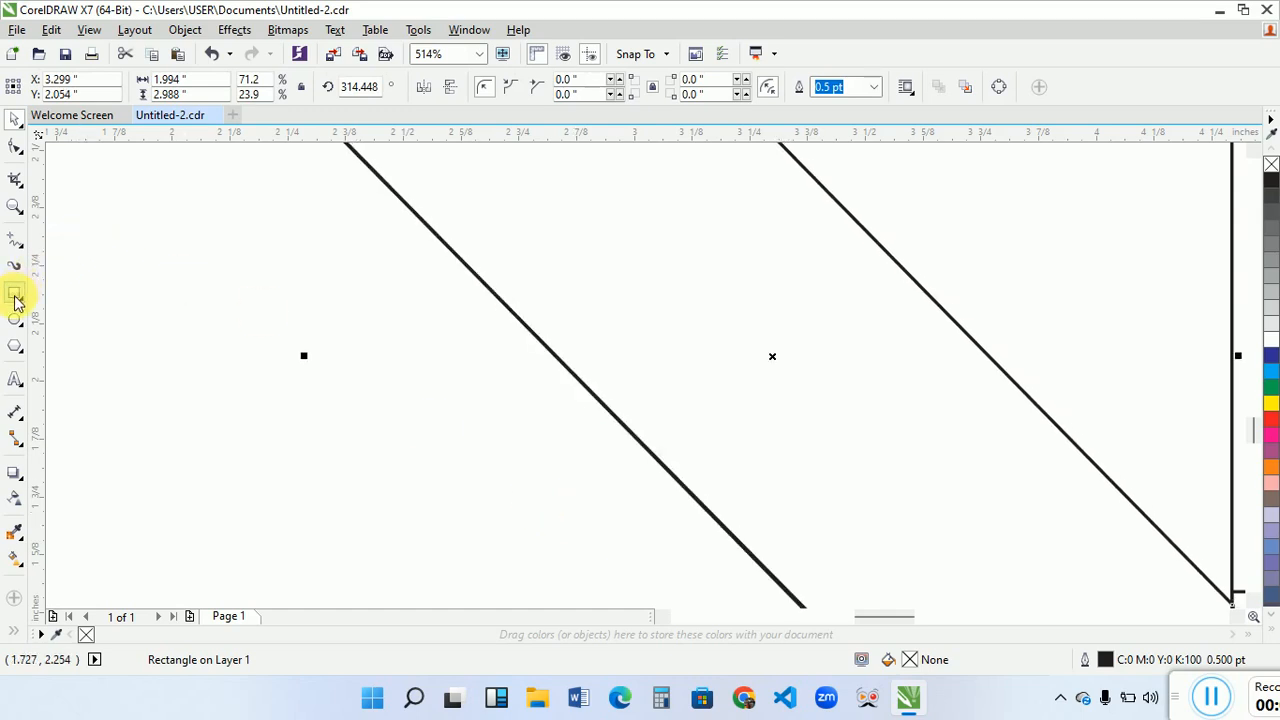
- Convert the front square's upper band rectangle to curves
{"action": "left_click", "coordinate": [20, 242]}
{"action": "left_click", "coordinate": [15, 206]}
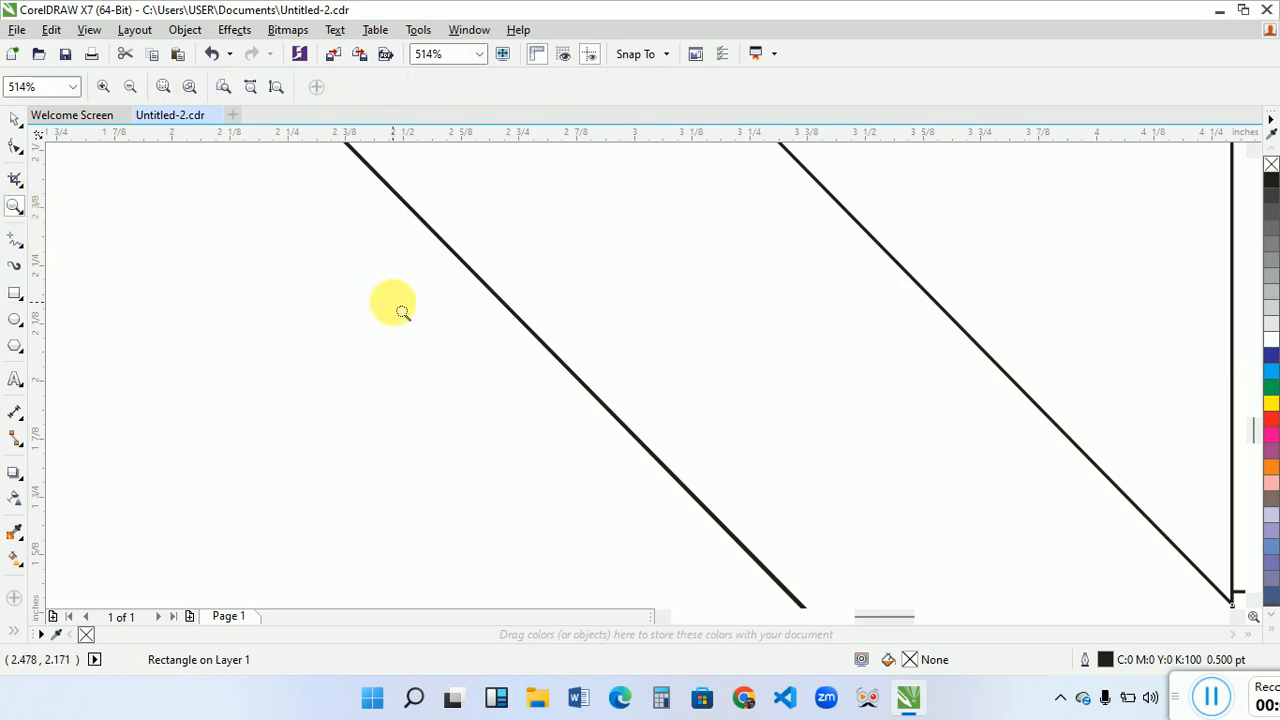
{"action": "key", "text": "F4"}
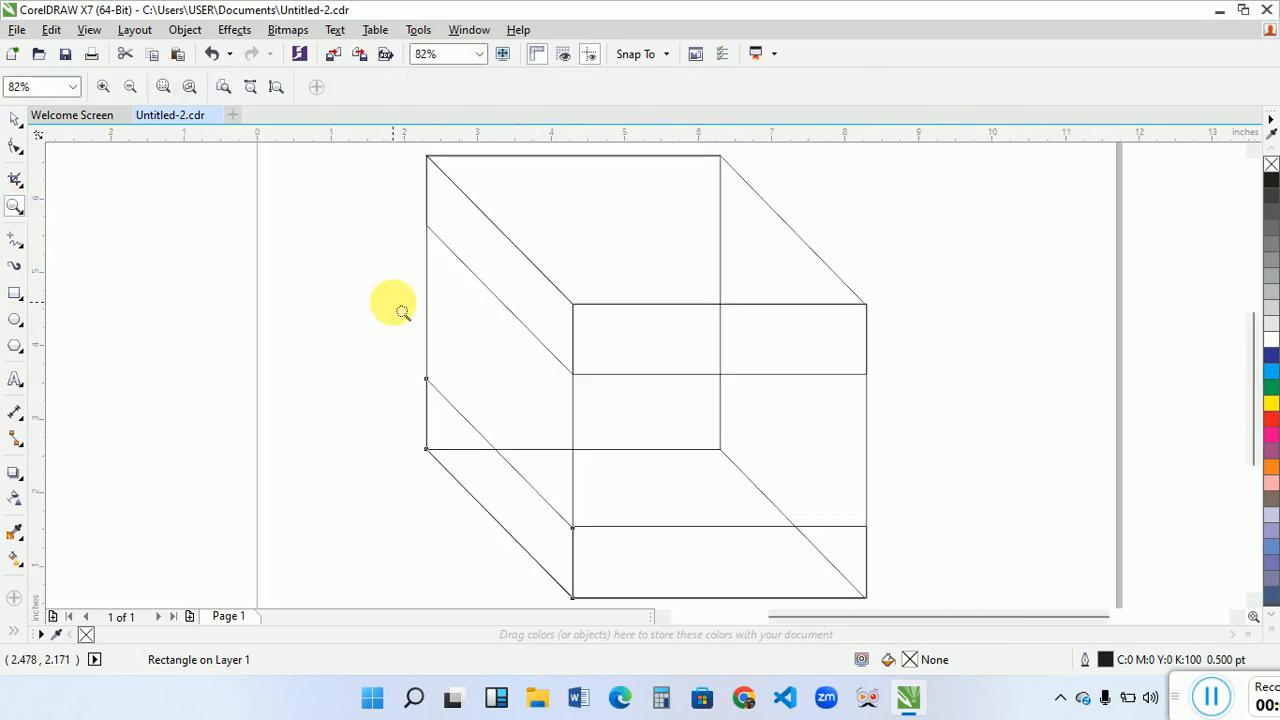
{"action": "key", "text": "space"}
{"action": "left_click", "coordinate": [317, 328]}
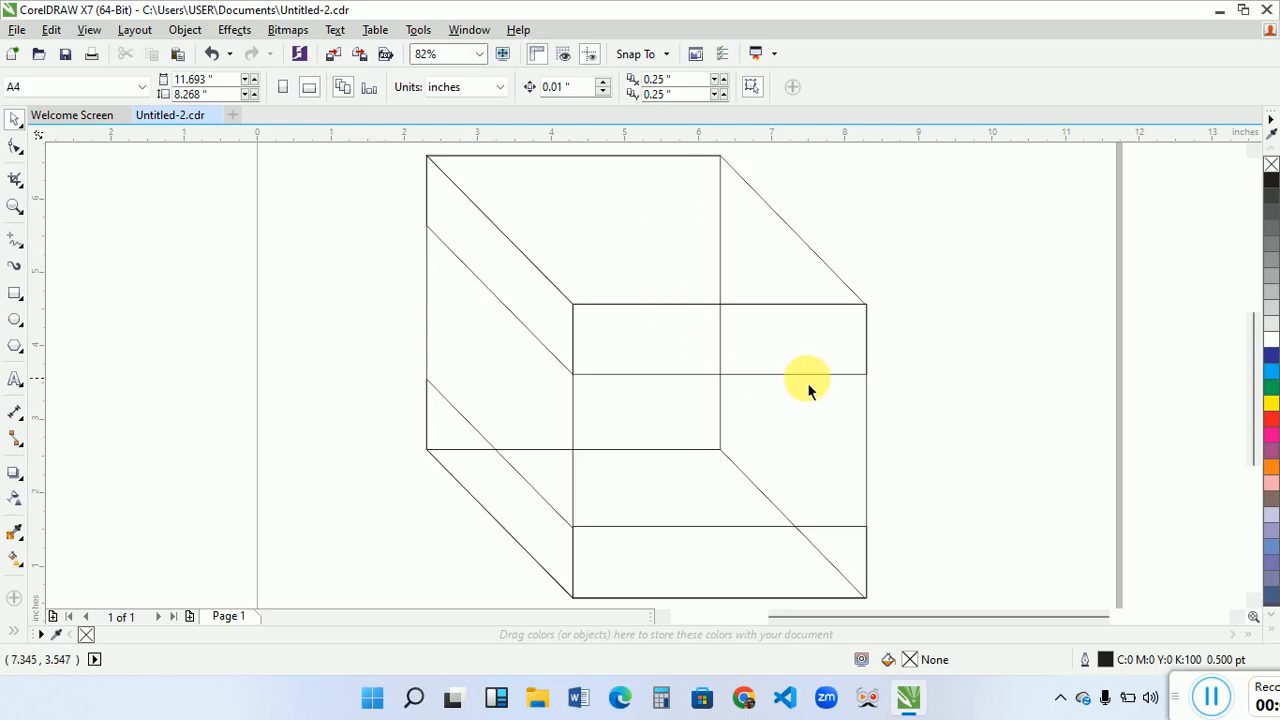
{"action": "left_click", "coordinate": [777, 372]}
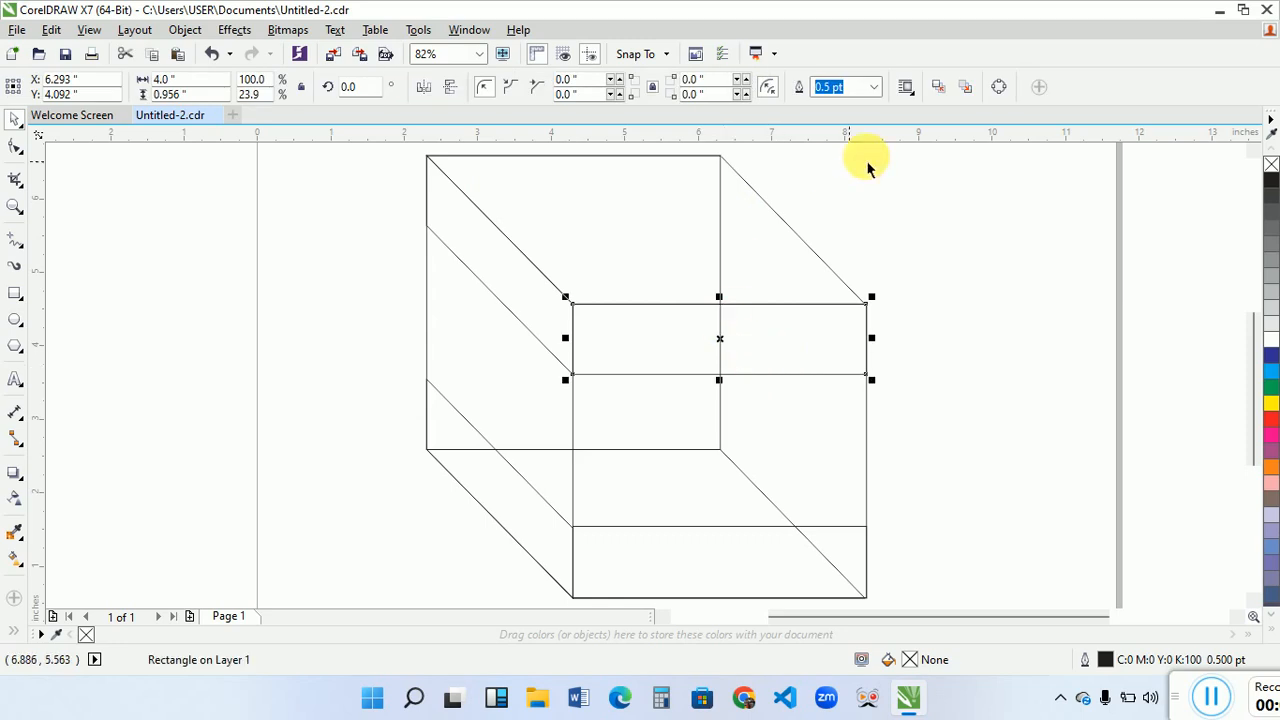
{"action": "left_click", "coordinate": [997, 87]}
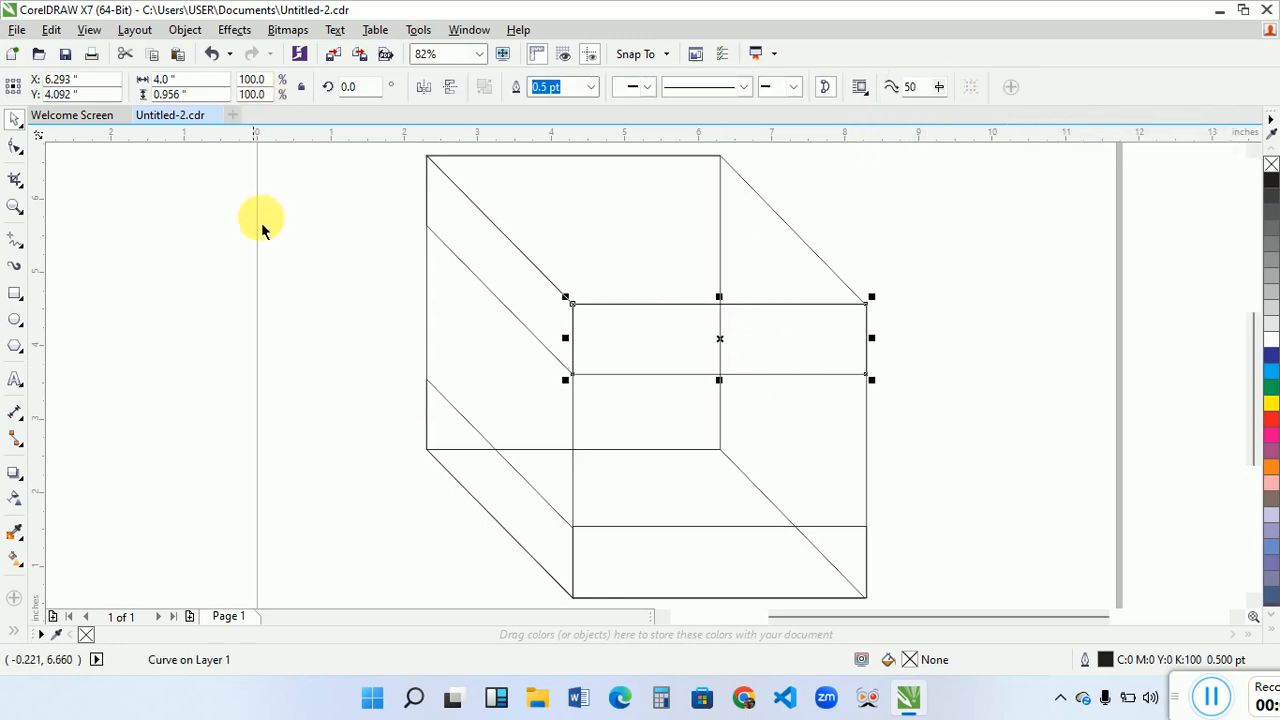
- Convert the lower edge of the front face's upper band to a curve and bend its middle upward into a shallow arch
{"action": "left_click", "coordinate": [21, 149]}
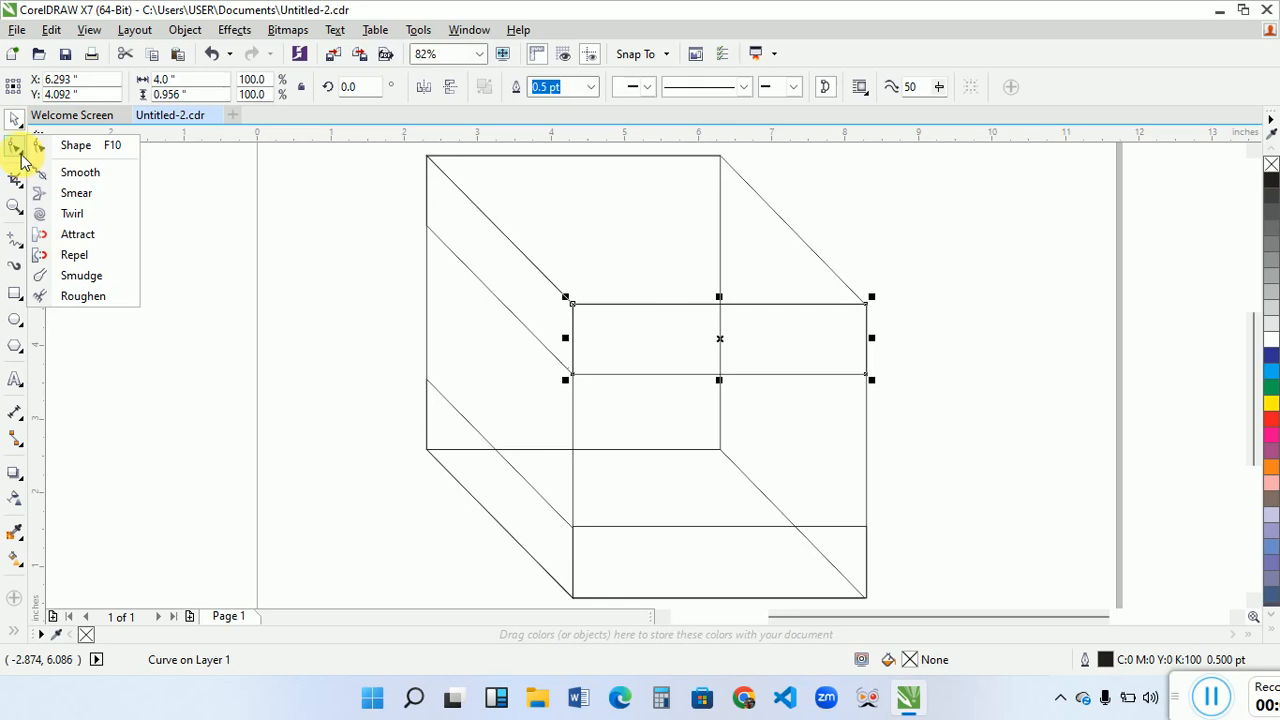
{"action": "left_click", "coordinate": [18, 150]}
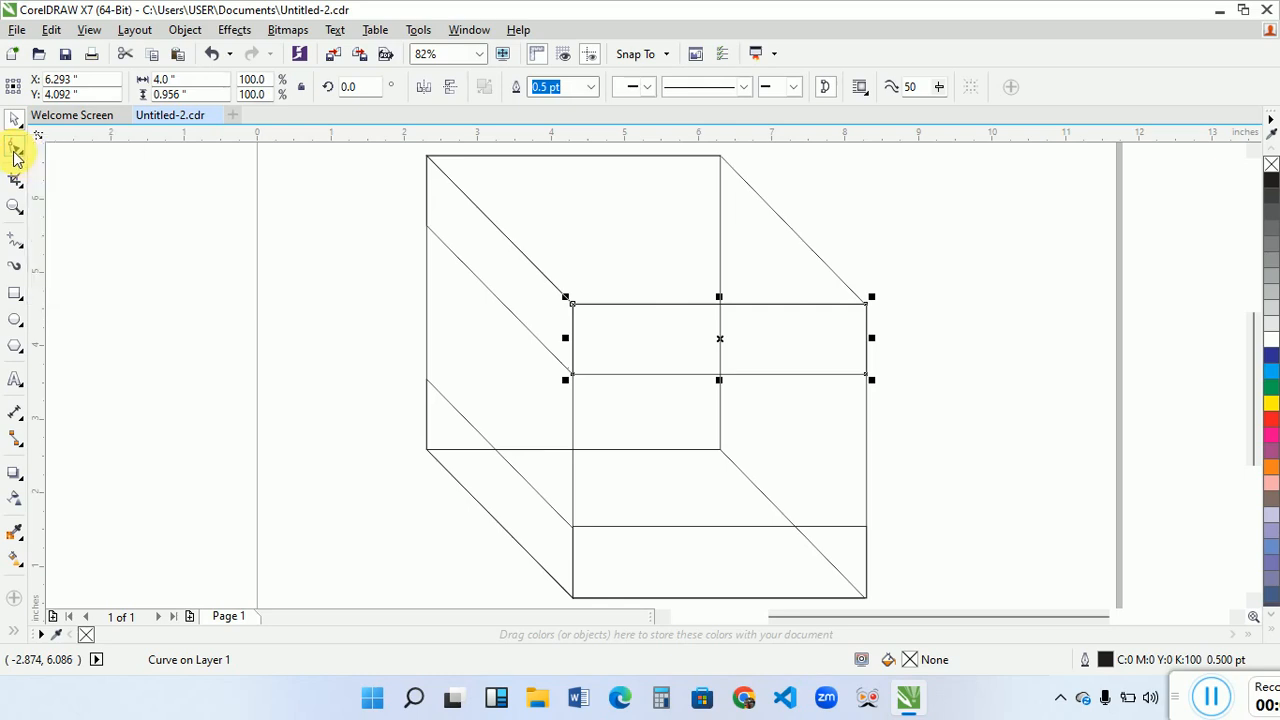
{"action": "left_click", "coordinate": [705, 373]}
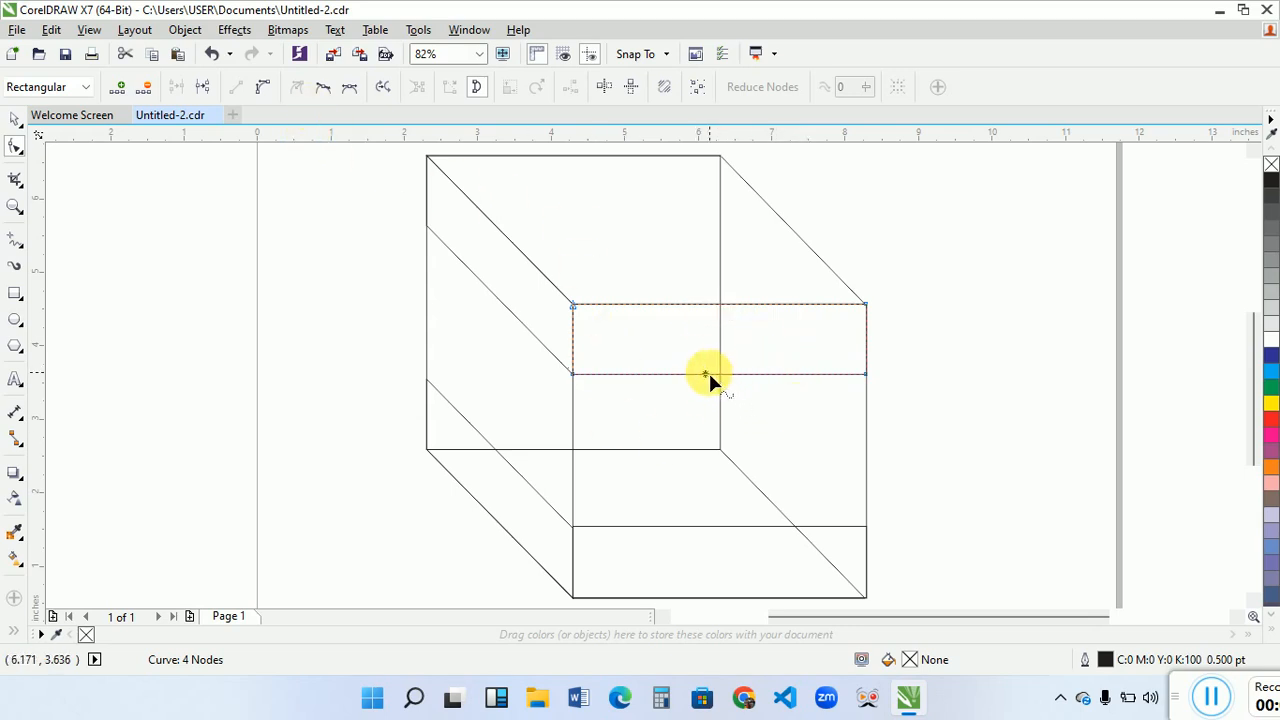
{"action": "left_click", "coordinate": [266, 91]}
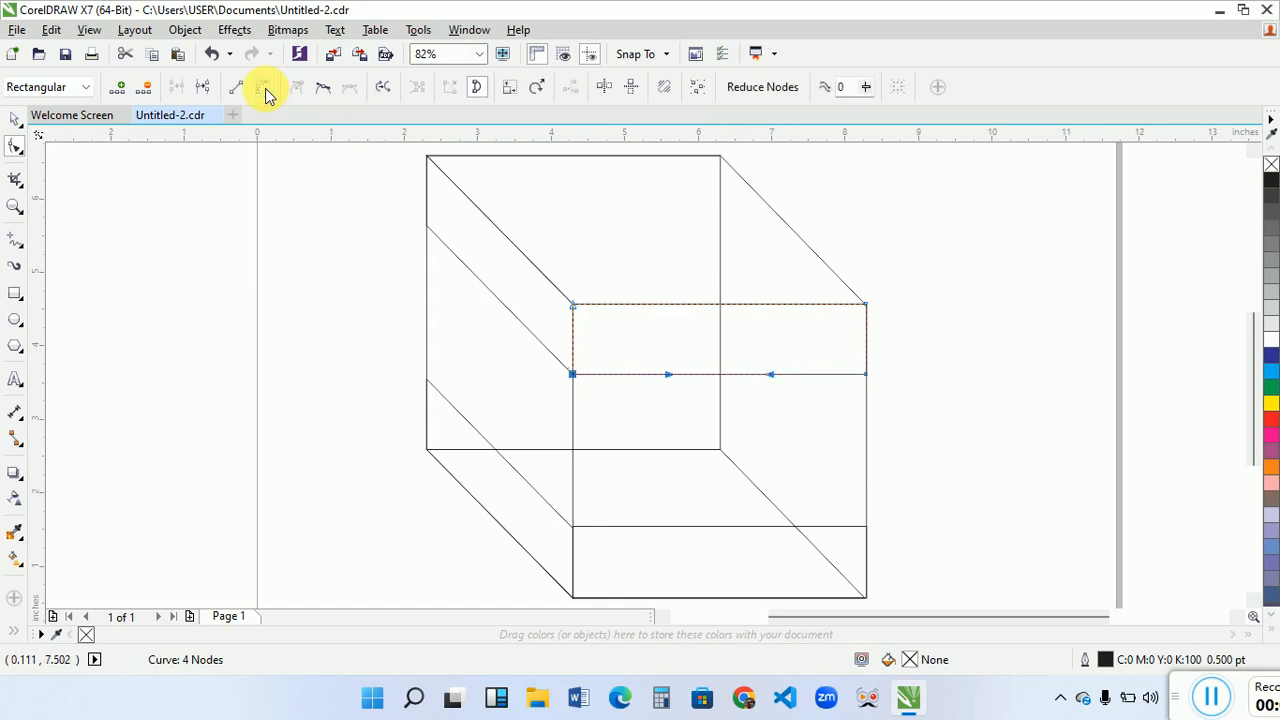
{"action": "left_click", "coordinate": [968, 325]}
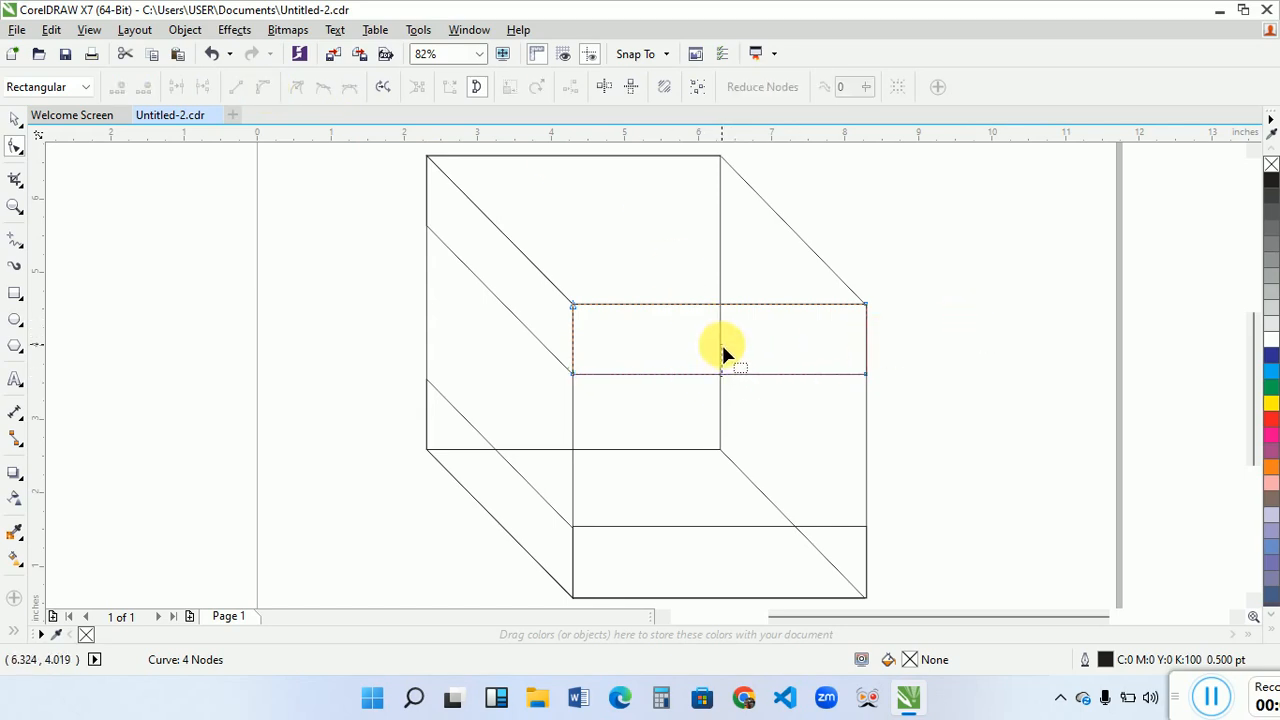
{"action": "left_click", "coordinate": [719, 374]}
{"action": "left_click_drag", "start_coordinate": [719, 374], "coordinate": [719, 333]}
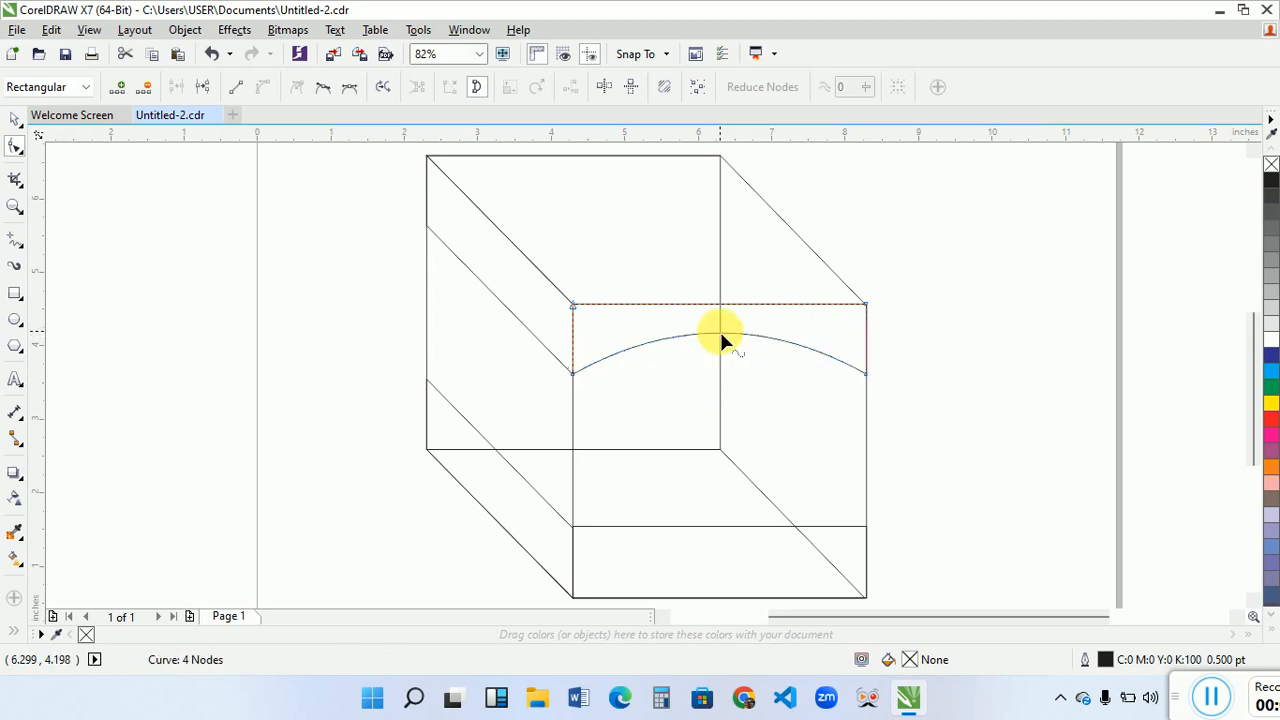
{"action": "key", "text": "space"}
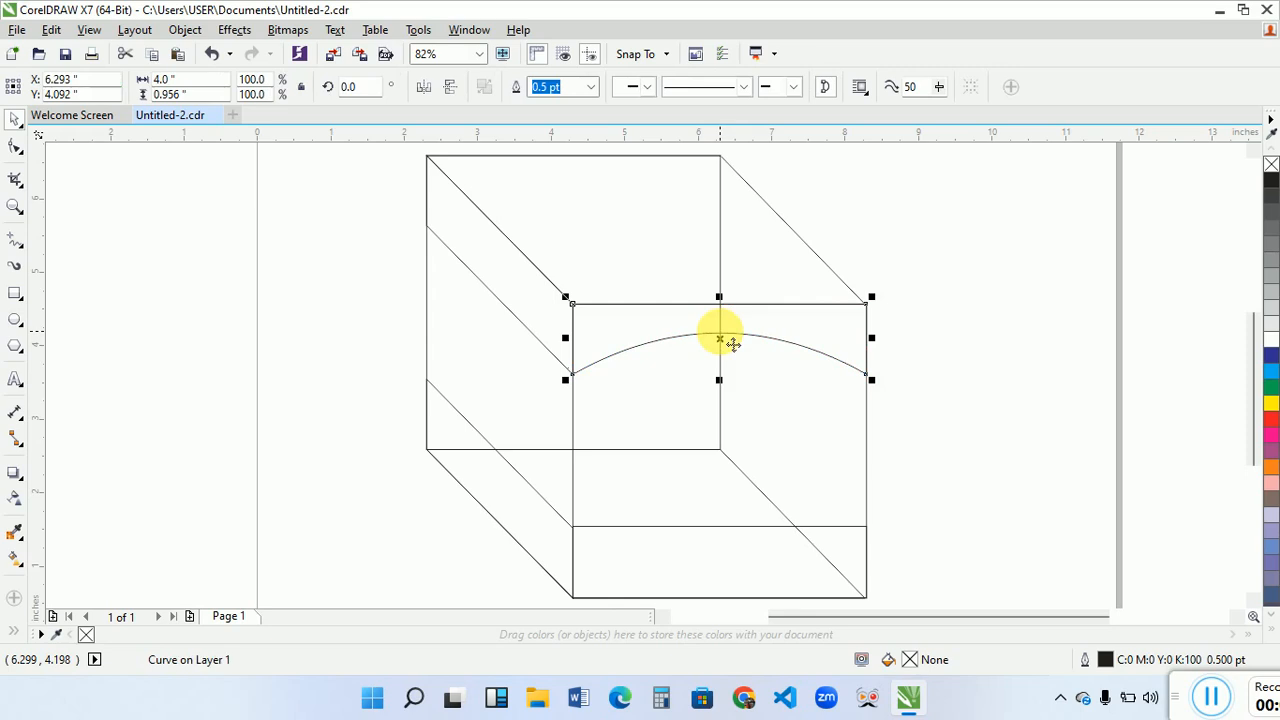
{"action": "left_click", "coordinate": [308, 336]}
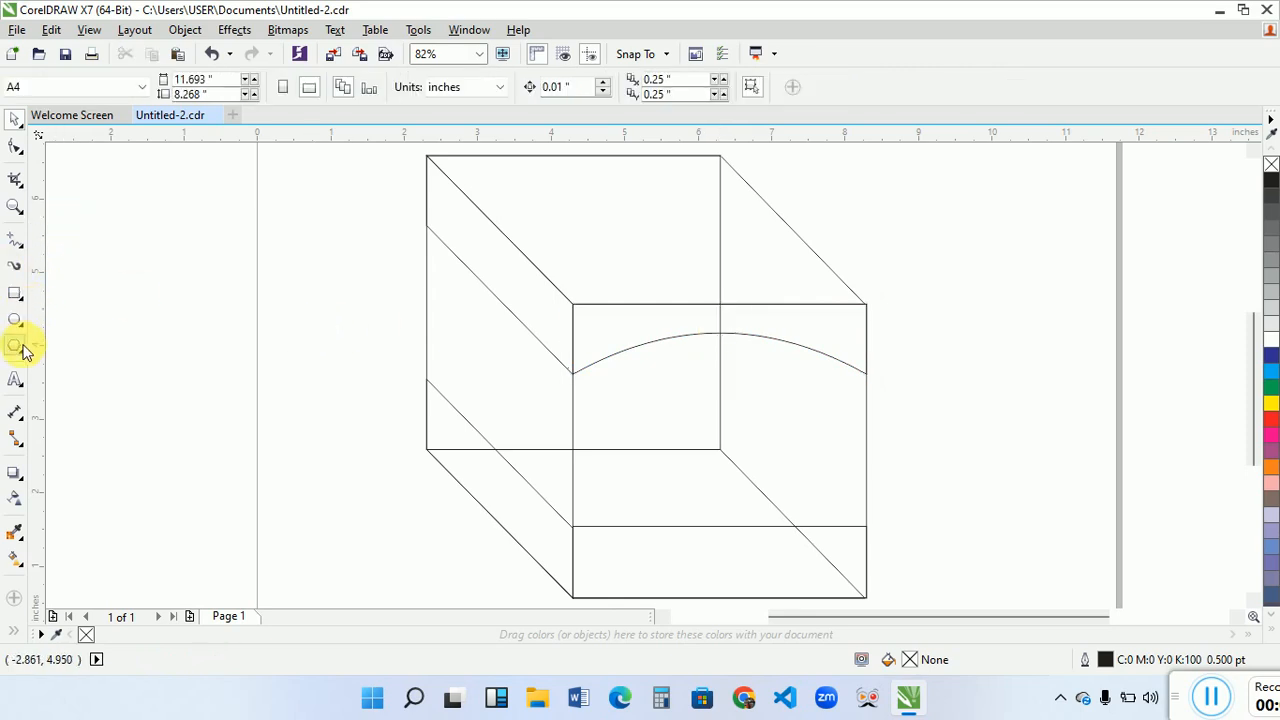
{"action": "left_click", "coordinate": [19, 244]}
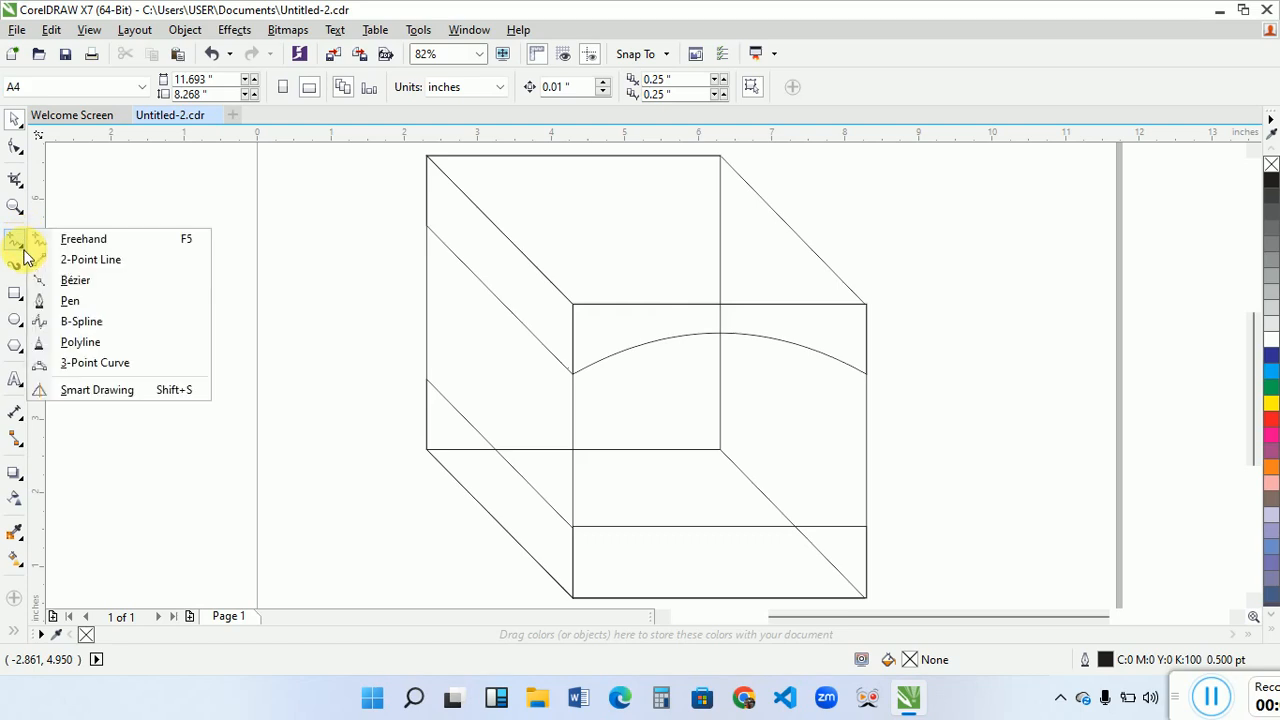
{"action": "left_click", "coordinate": [78, 300]}
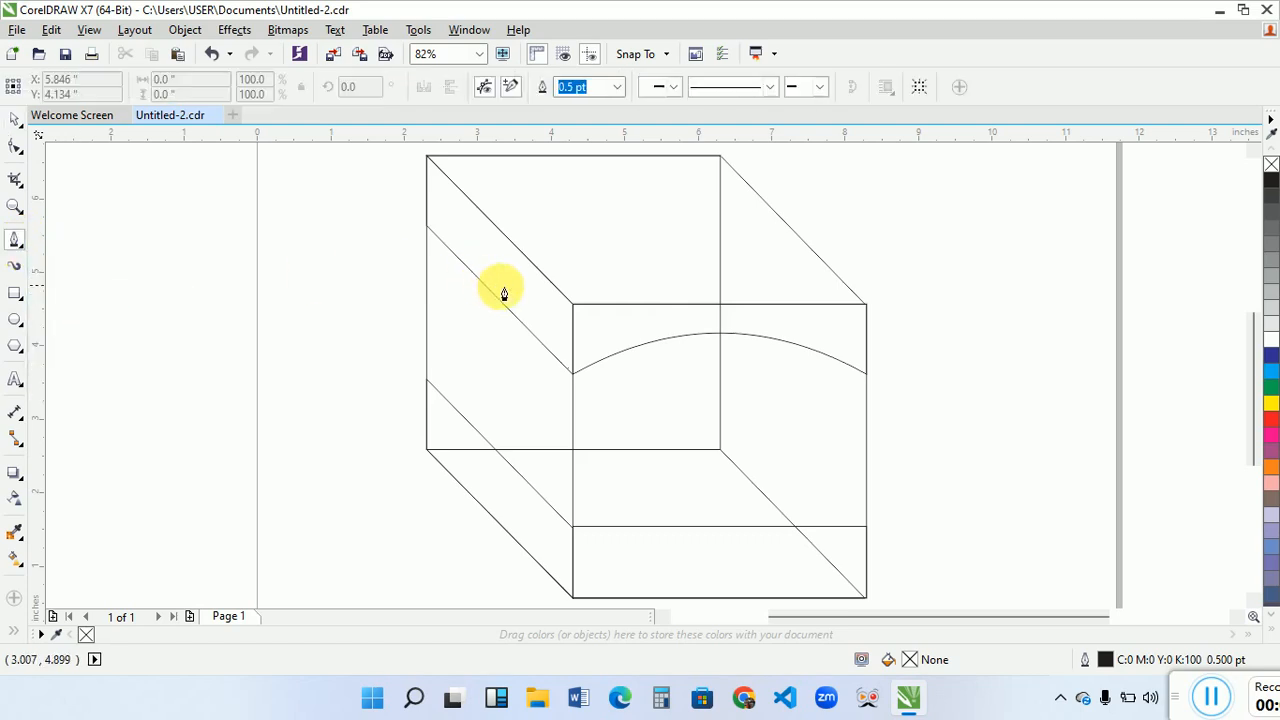
{"action": "left_click", "coordinate": [574, 302]}
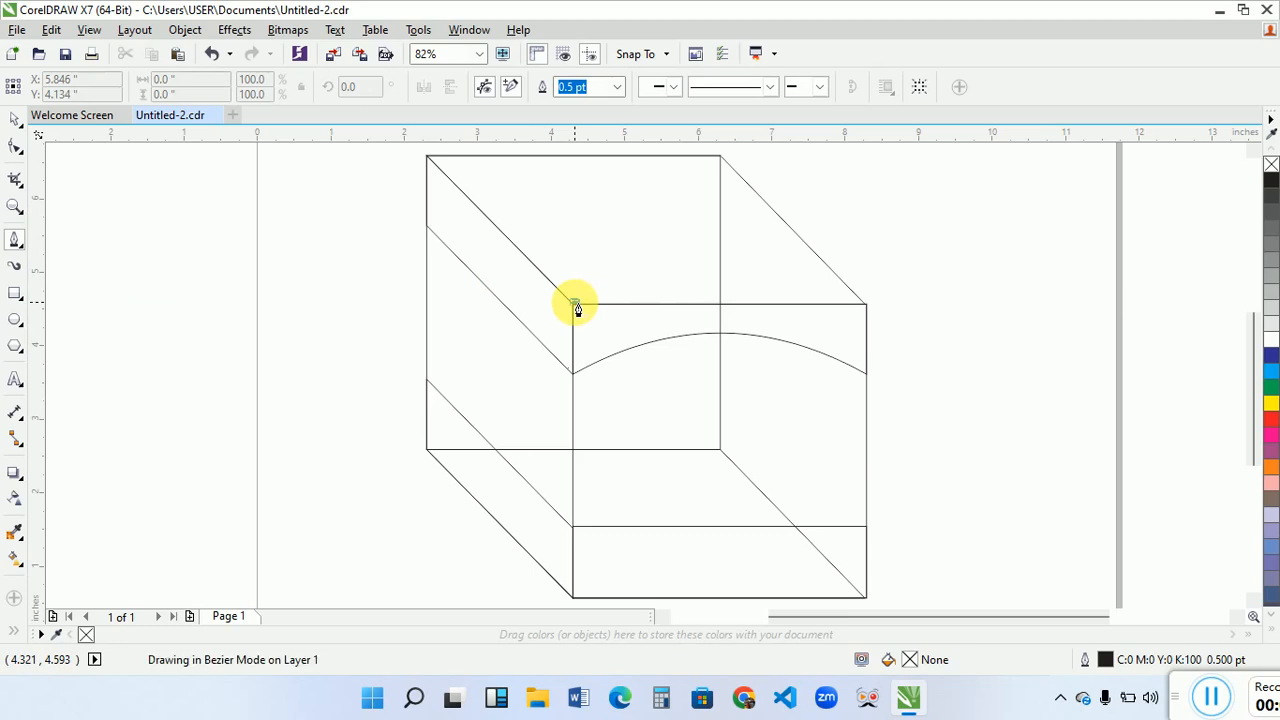
{"action": "left_click", "coordinate": [641, 210]}
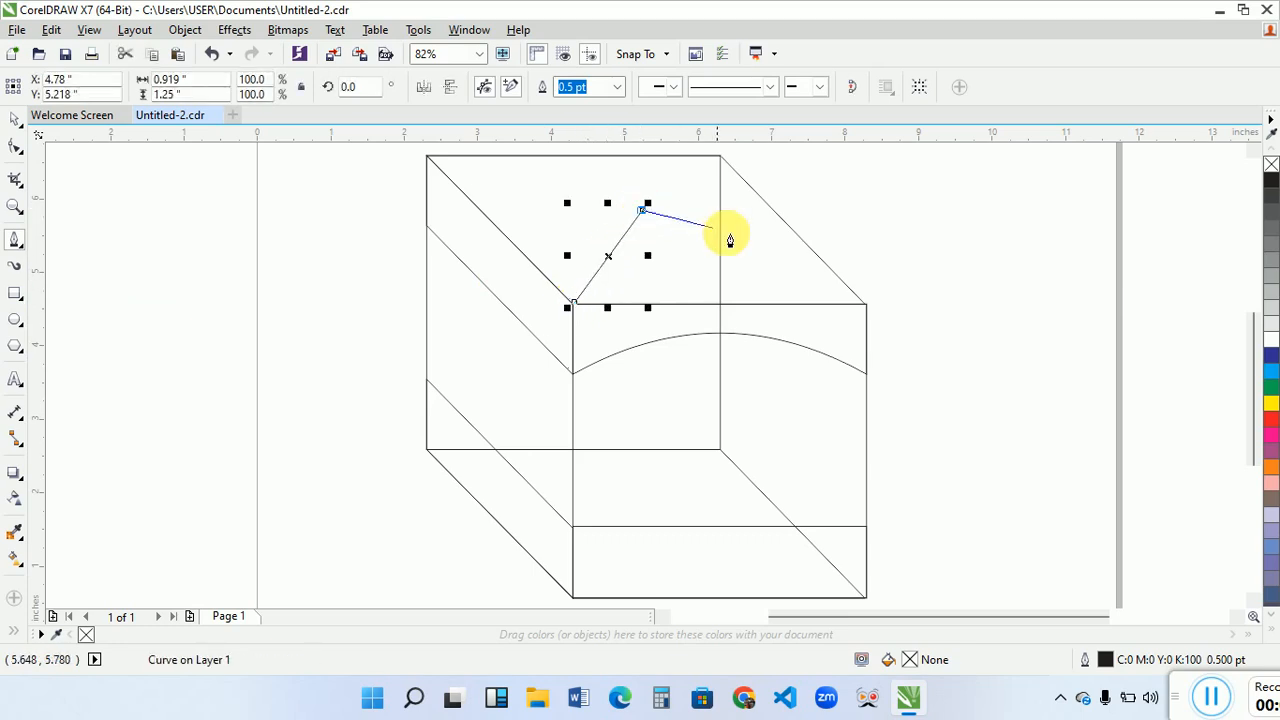
{"action": "left_click", "coordinate": [864, 307]}
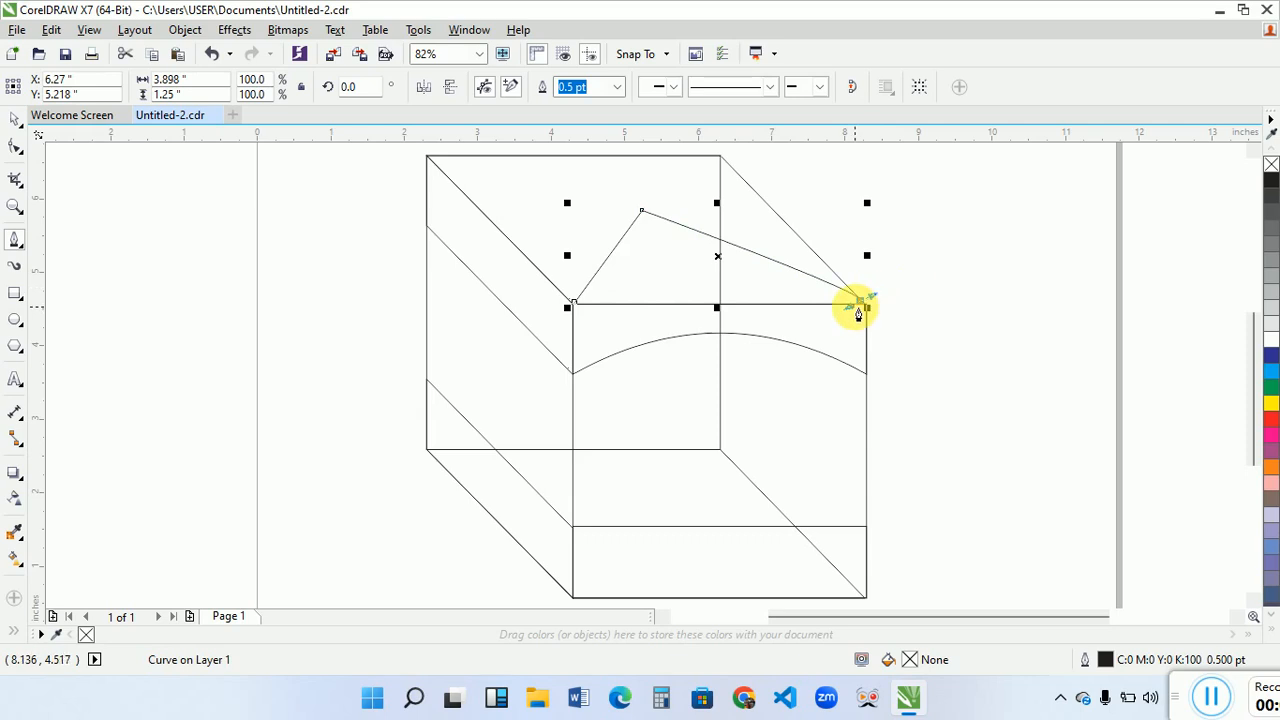
{"action": "key", "text": "Delete"}
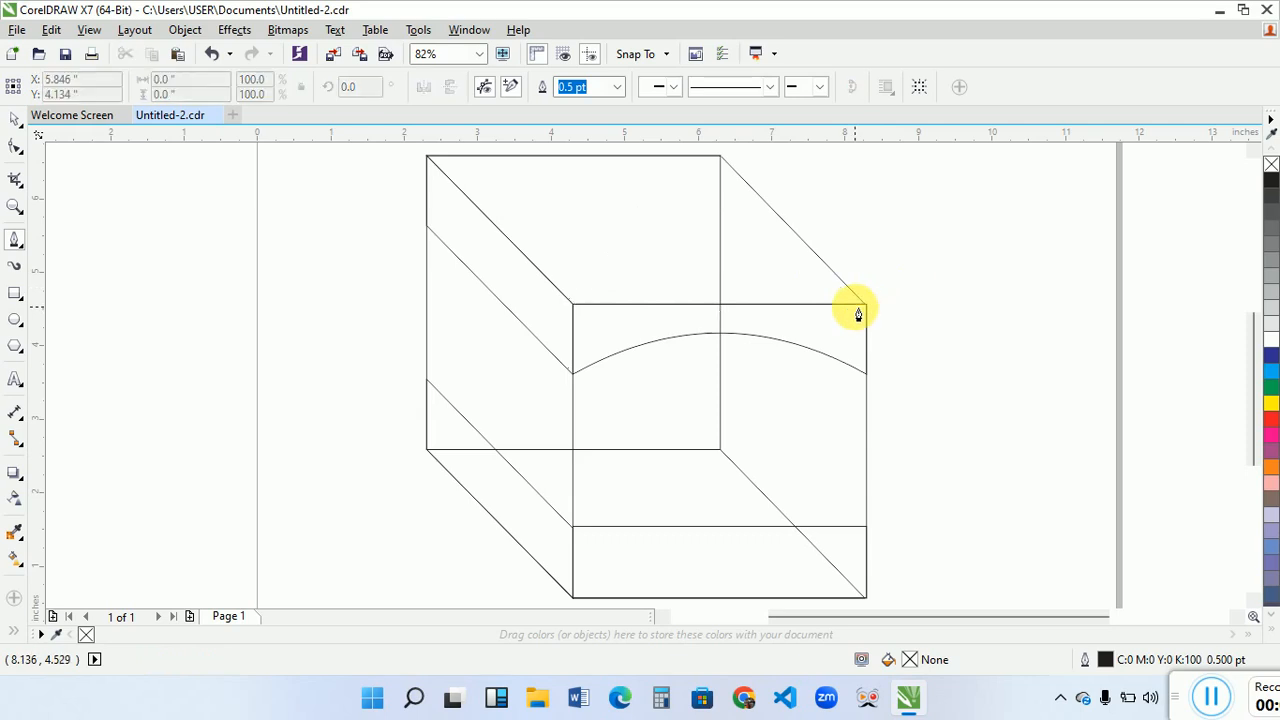
- Draw a two-segment flap outline about 3.93 by 1.17 inches with the Pen tool, joining the front square's upper corners through an off-centre peak
{"action": "left_click", "coordinate": [573, 302]}
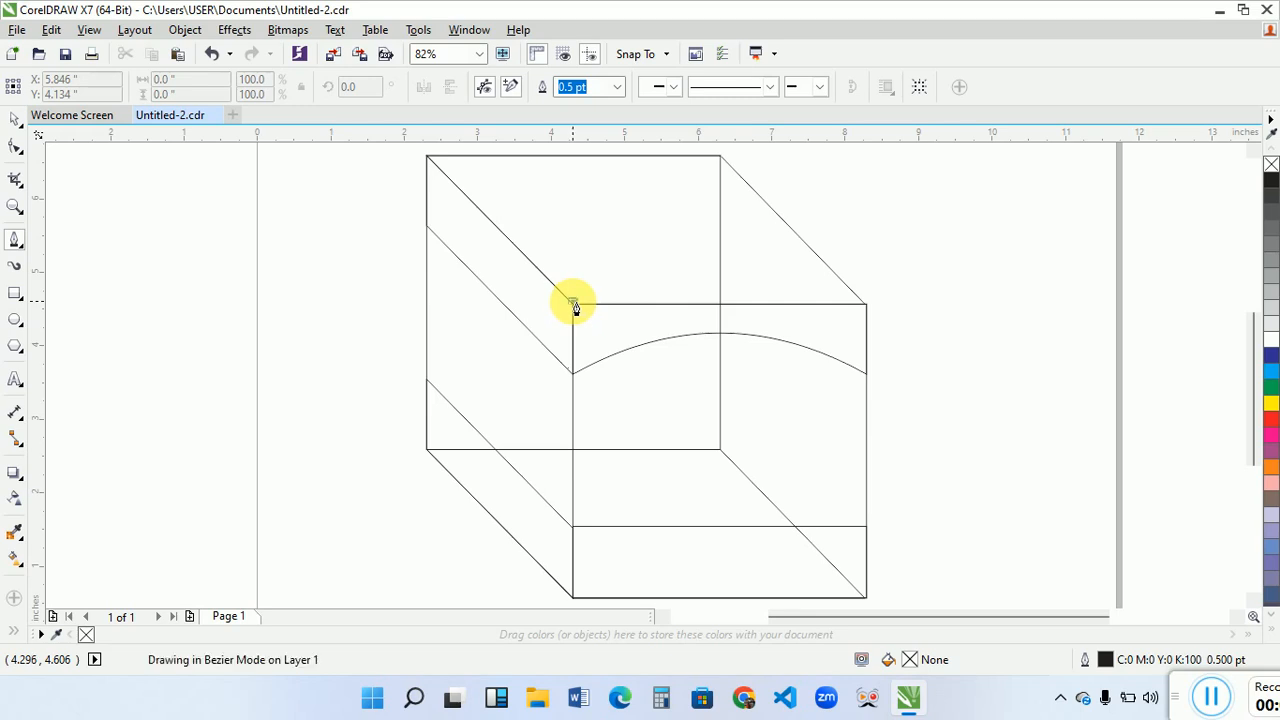
{"action": "left_click", "coordinate": [637, 217]}
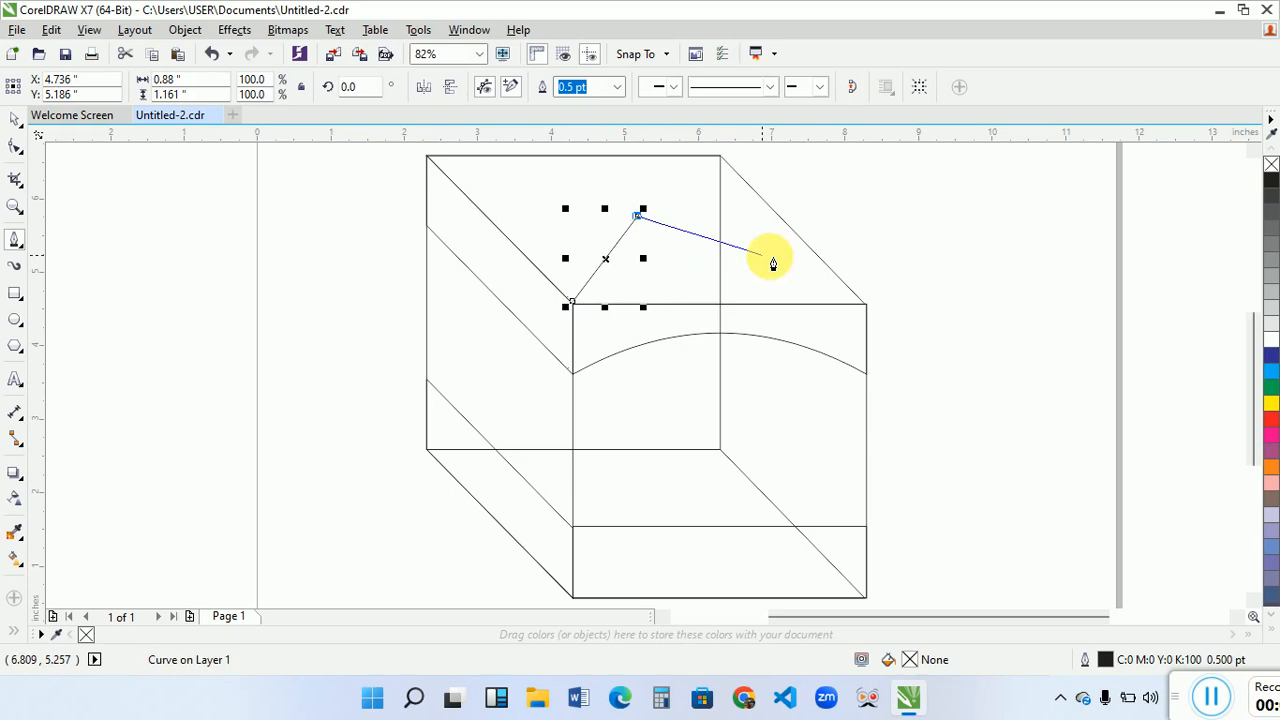
{"action": "double_click", "coordinate": [864, 305]}
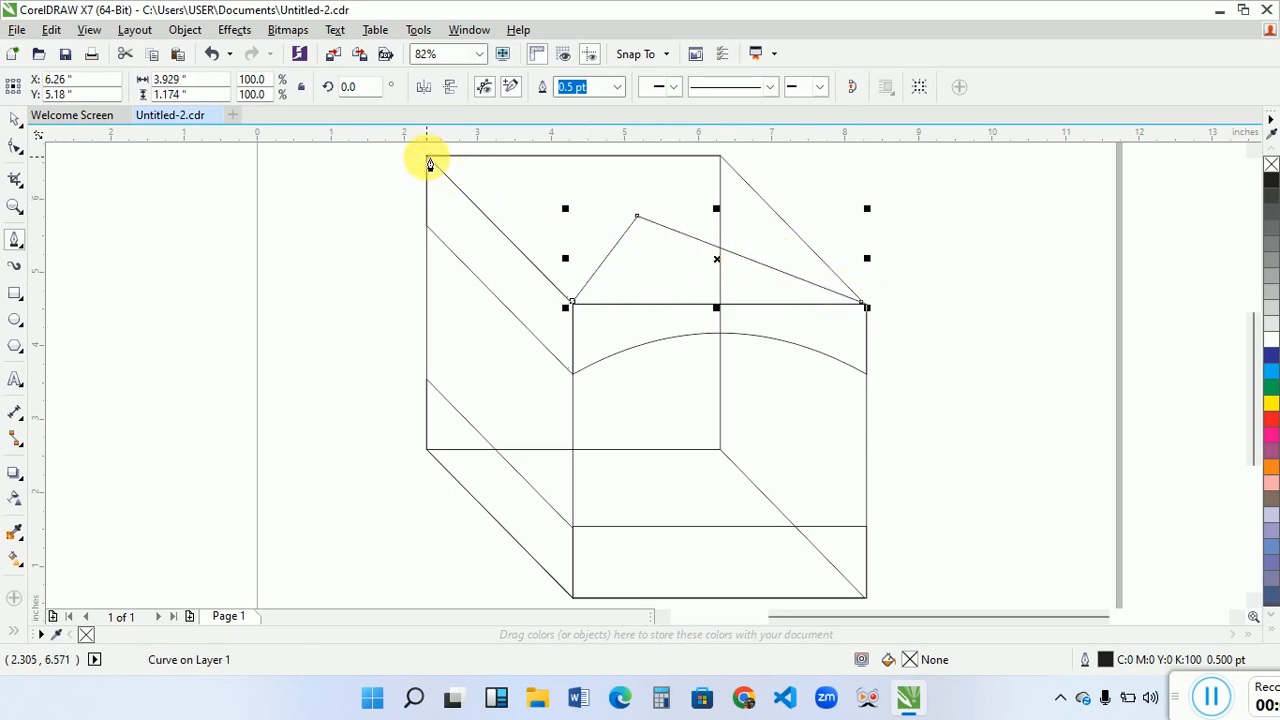
- Draw two straight Pen lines from the back square's upper corners to the flap outline, about 2.577 inches wide and 0.395 inches wide
{"action": "left_click", "coordinate": [429, 162]}
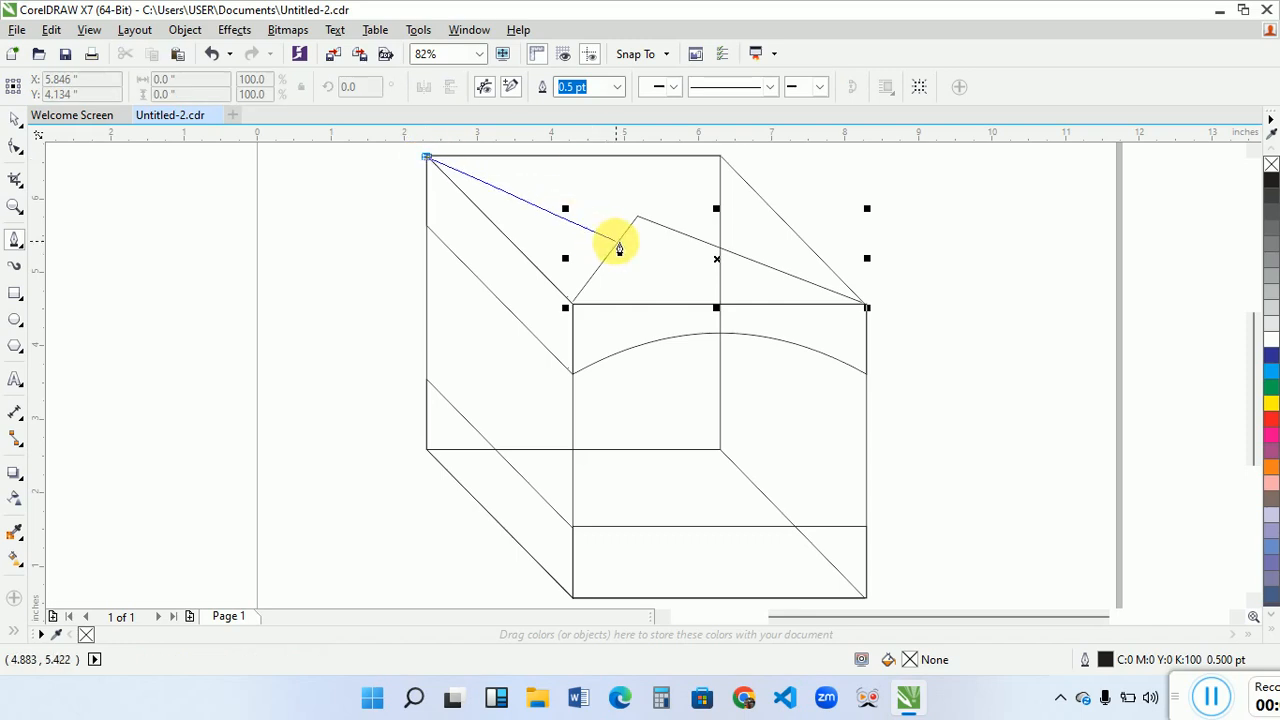
{"action": "double_click", "coordinate": [617, 244]}
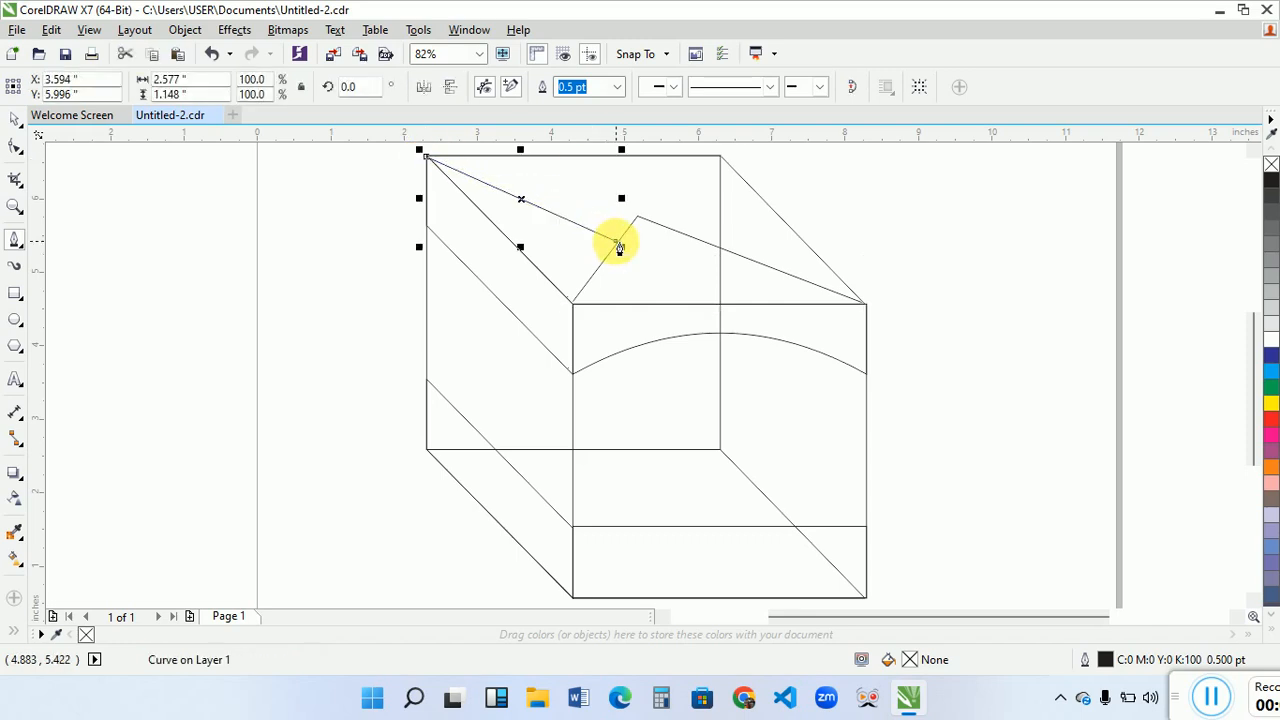
{"action": "left_click", "coordinate": [722, 157]}
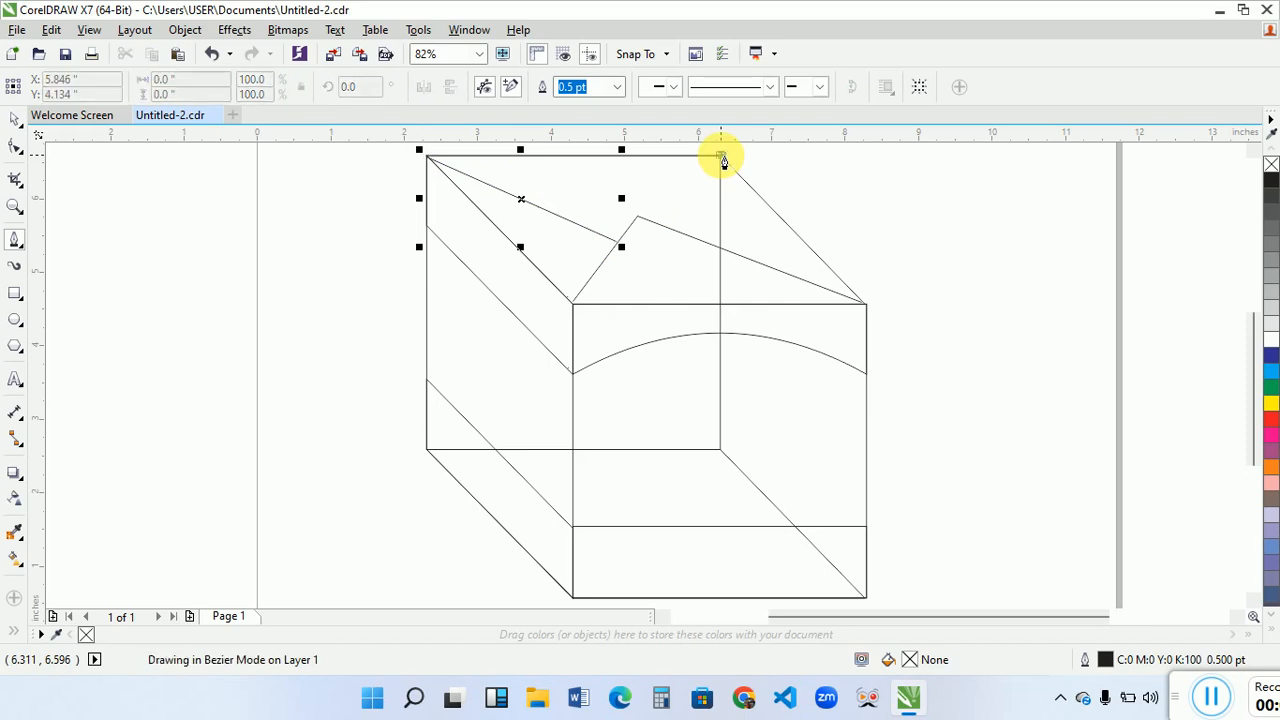
{"action": "double_click", "coordinate": [692, 237]}
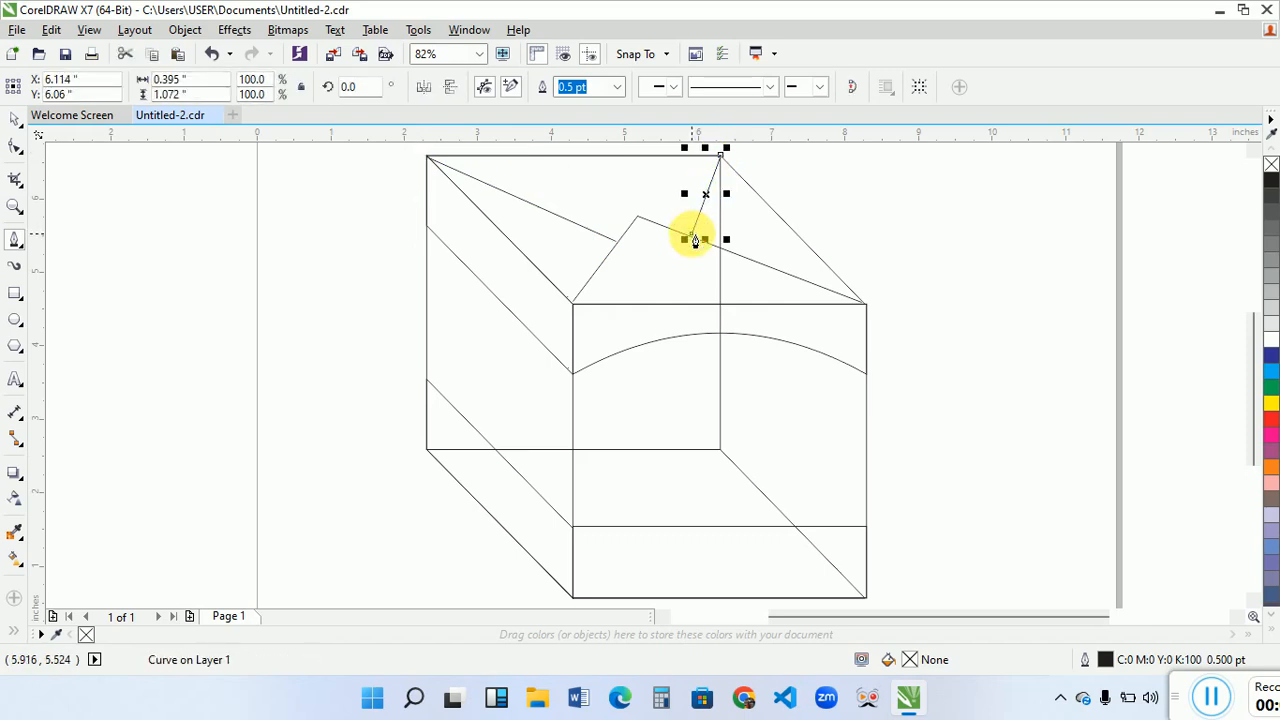
{"action": "key", "text": "space"}
{"action": "left_click", "coordinate": [916, 254]}
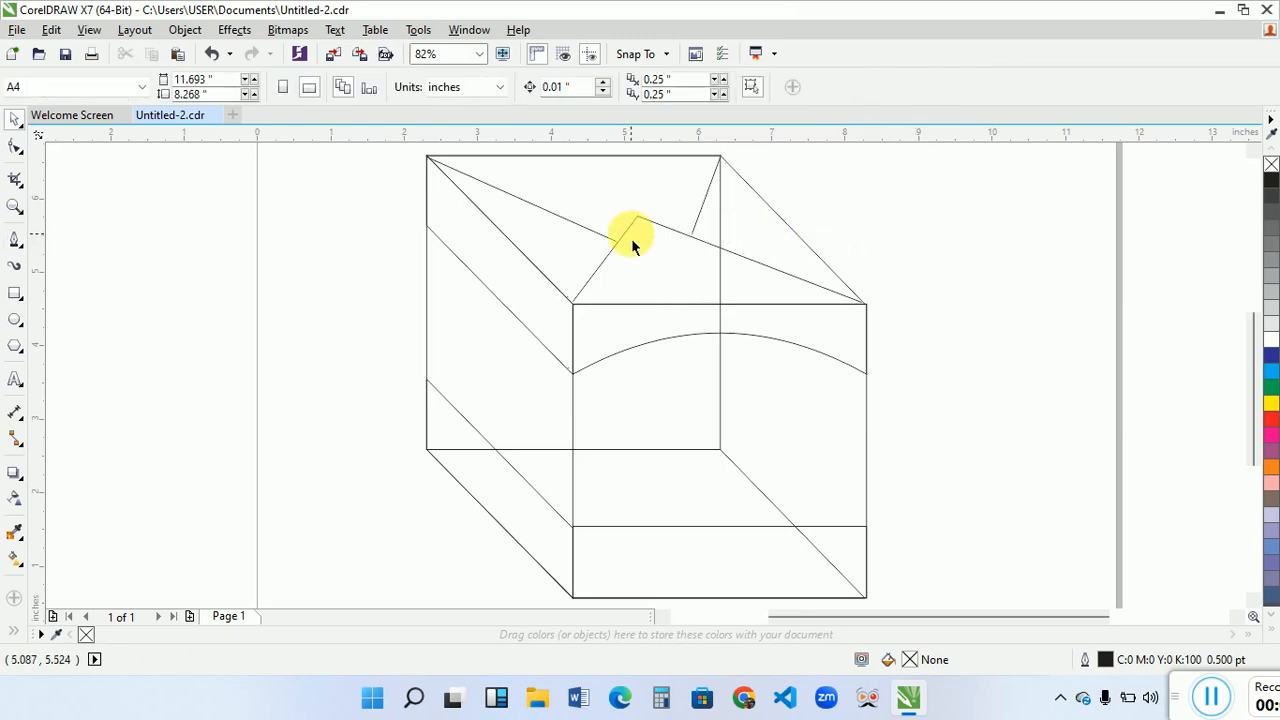
- Scale the two back flap lines up slightly to widths of about 2.641 and 0.405 inches so they reach the front flap outline
{"action": "left_click", "coordinate": [601, 242]}
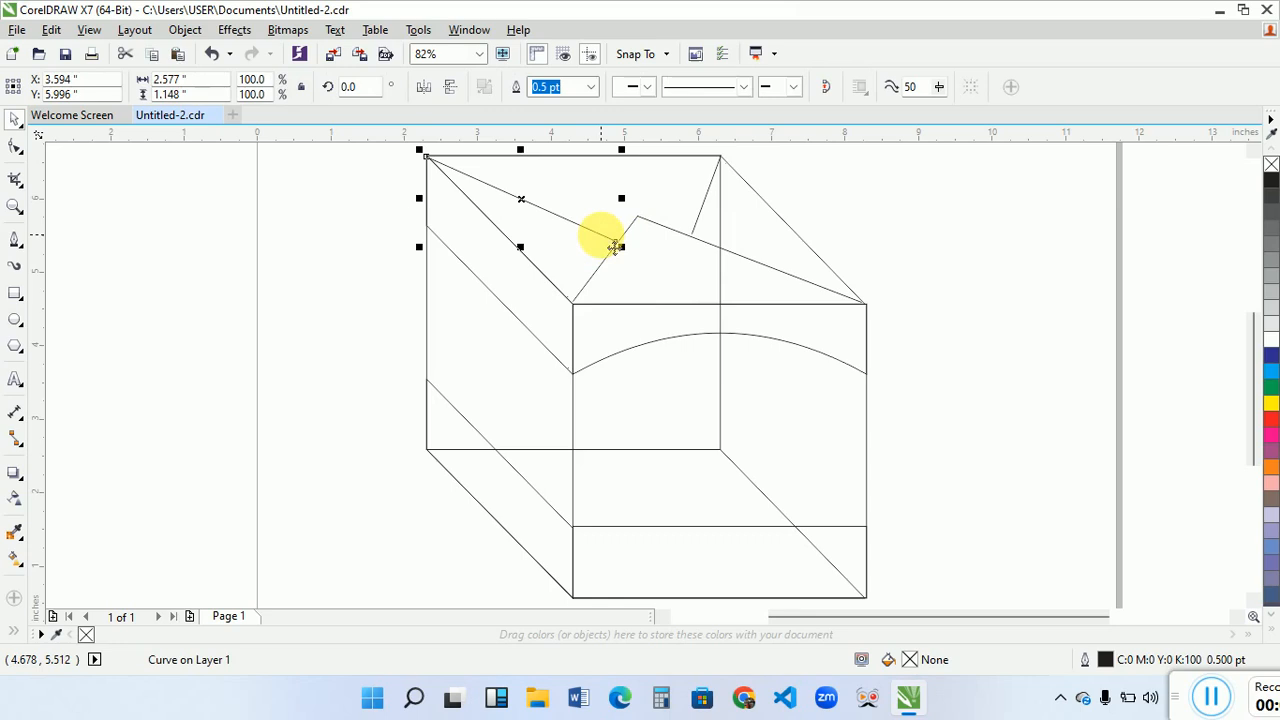
{"action": "left_click_drag", "start_coordinate": [632, 265], "coordinate": [629, 252]}
{"action": "left_click", "coordinate": [699, 211]}
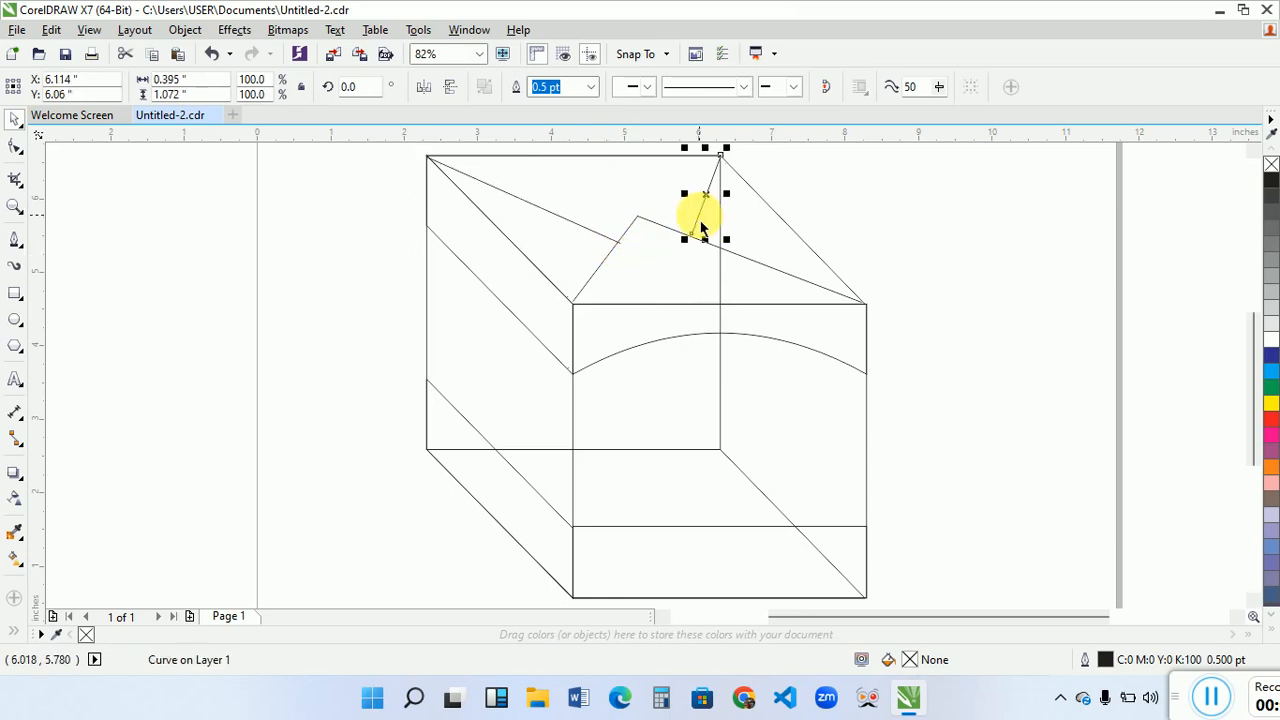
{"action": "left_click_drag", "start_coordinate": [686, 244], "coordinate": [686, 244]}
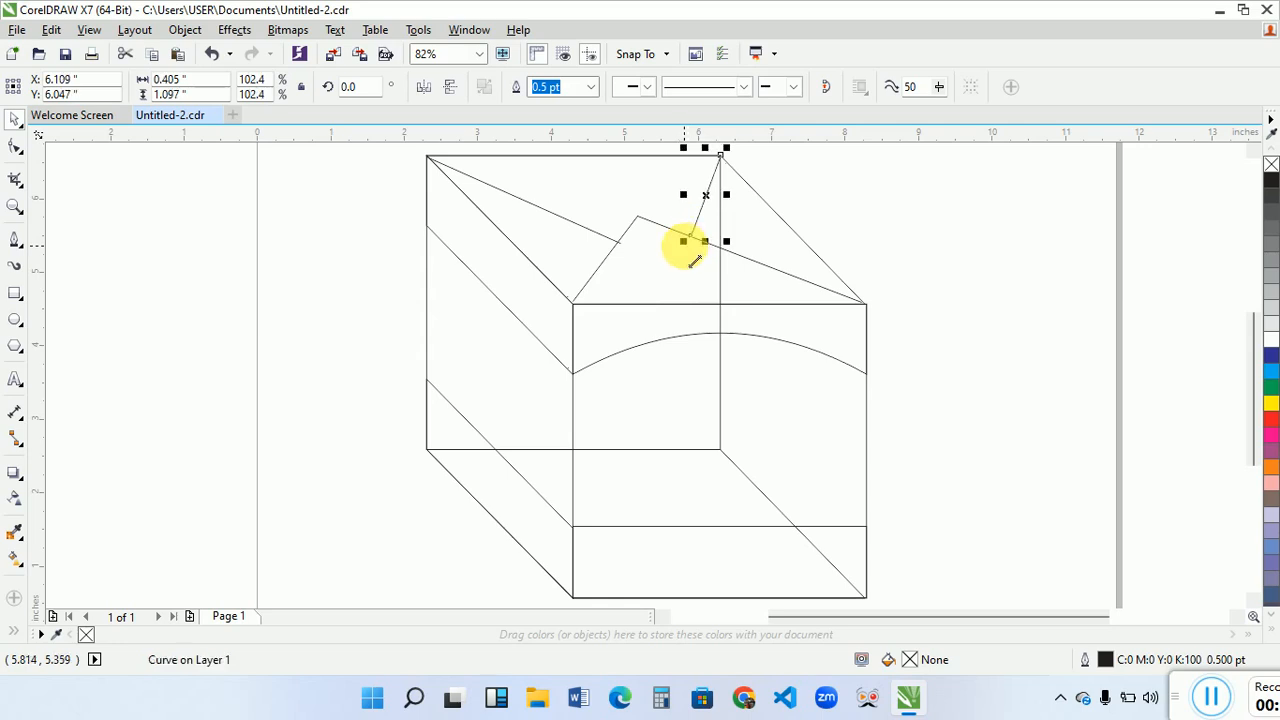
{"action": "left_click", "coordinate": [384, 275]}
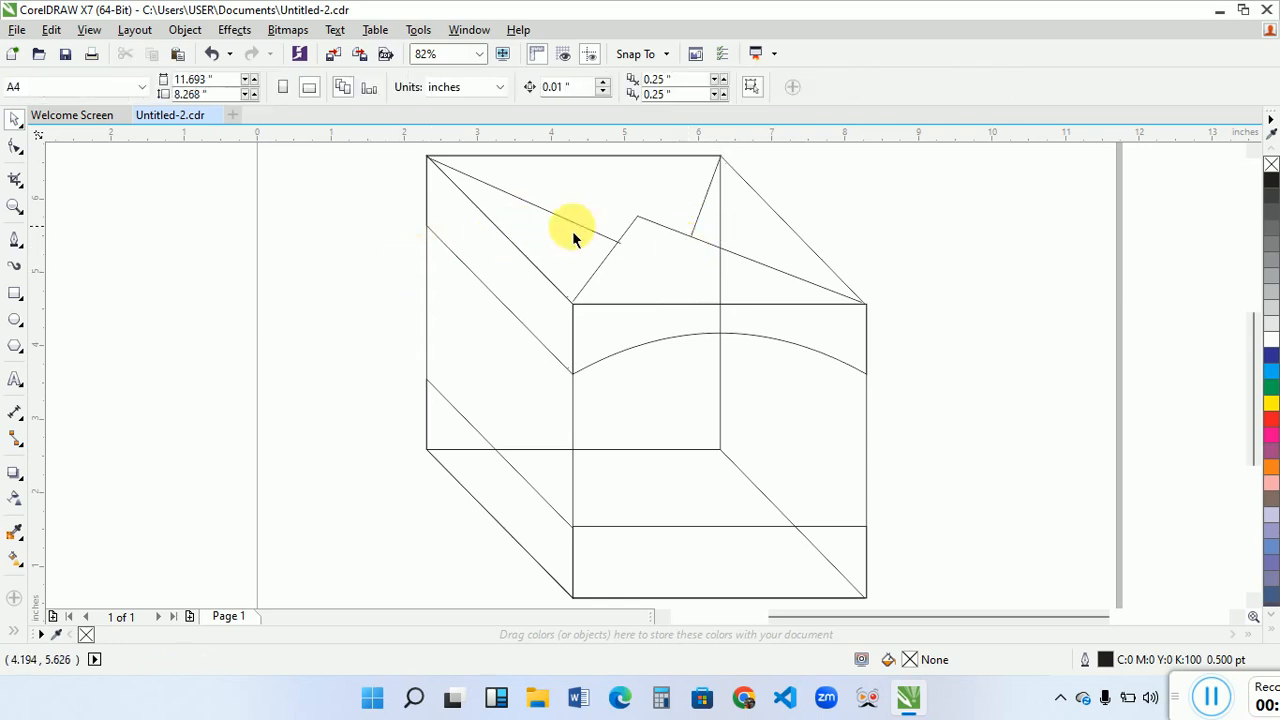
- Move the longer back flap line's free end node back onto the front flap's edge so it no longer overshoots
{"action": "left_click", "coordinate": [614, 250]}
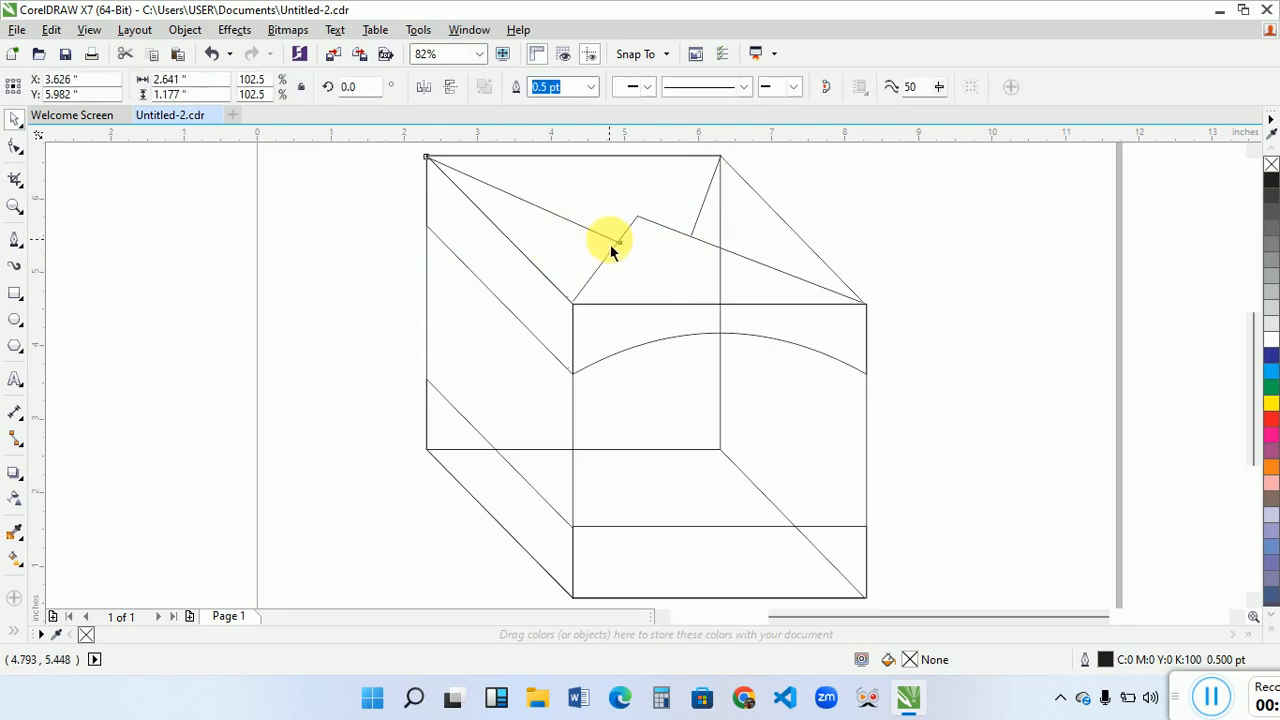
{"action": "left_click", "coordinate": [16, 148]}
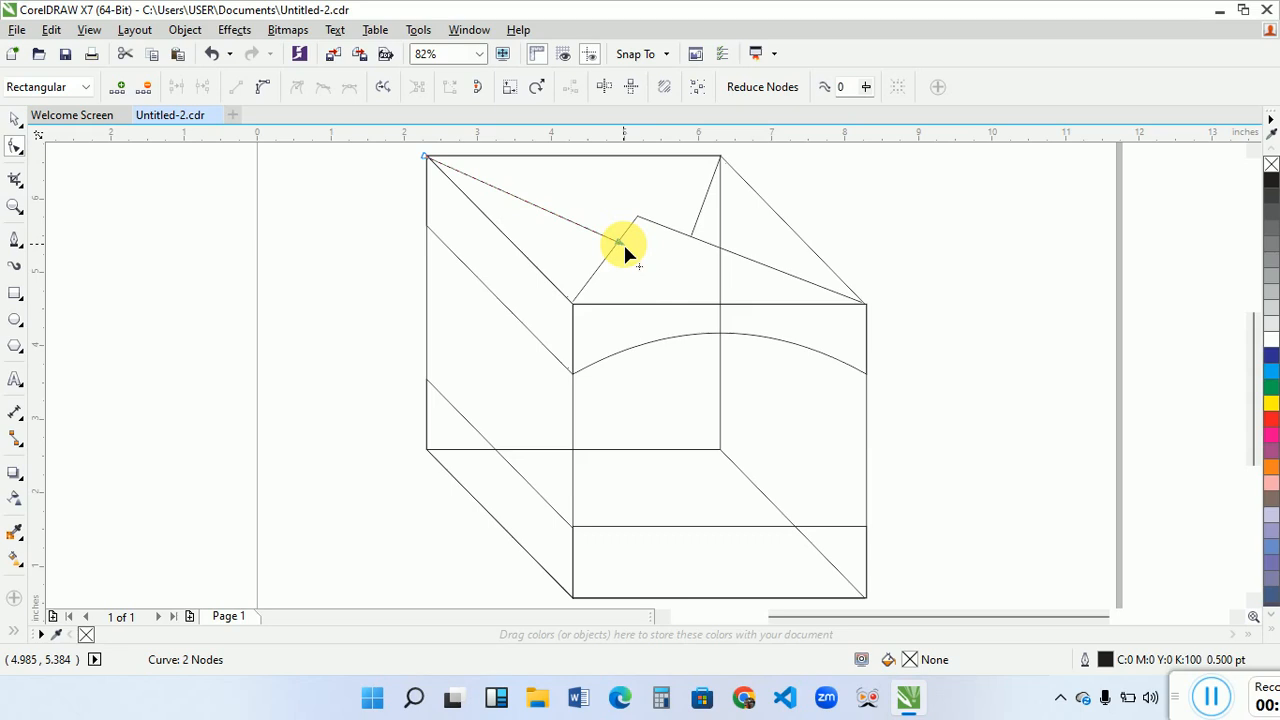
{"action": "left_click_drag", "start_coordinate": [623, 242], "coordinate": [617, 243]}
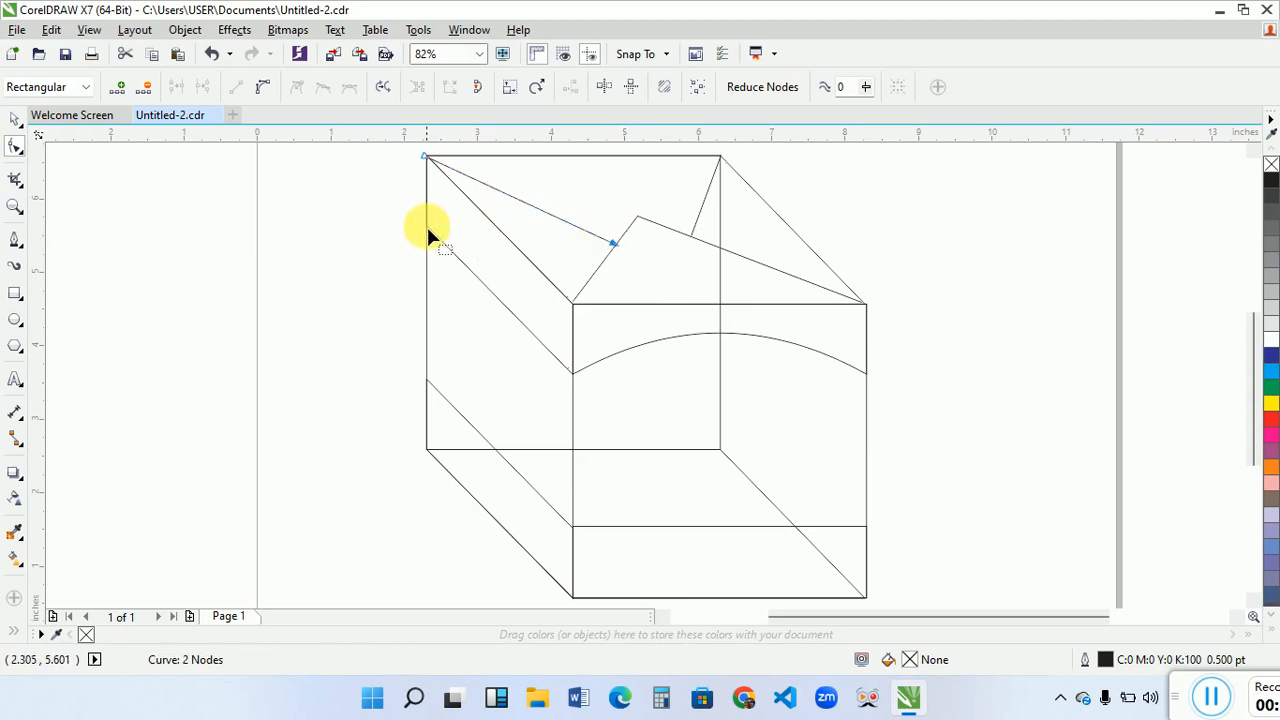
{"action": "key", "text": "space"}
{"action": "left_click", "coordinate": [346, 278]}
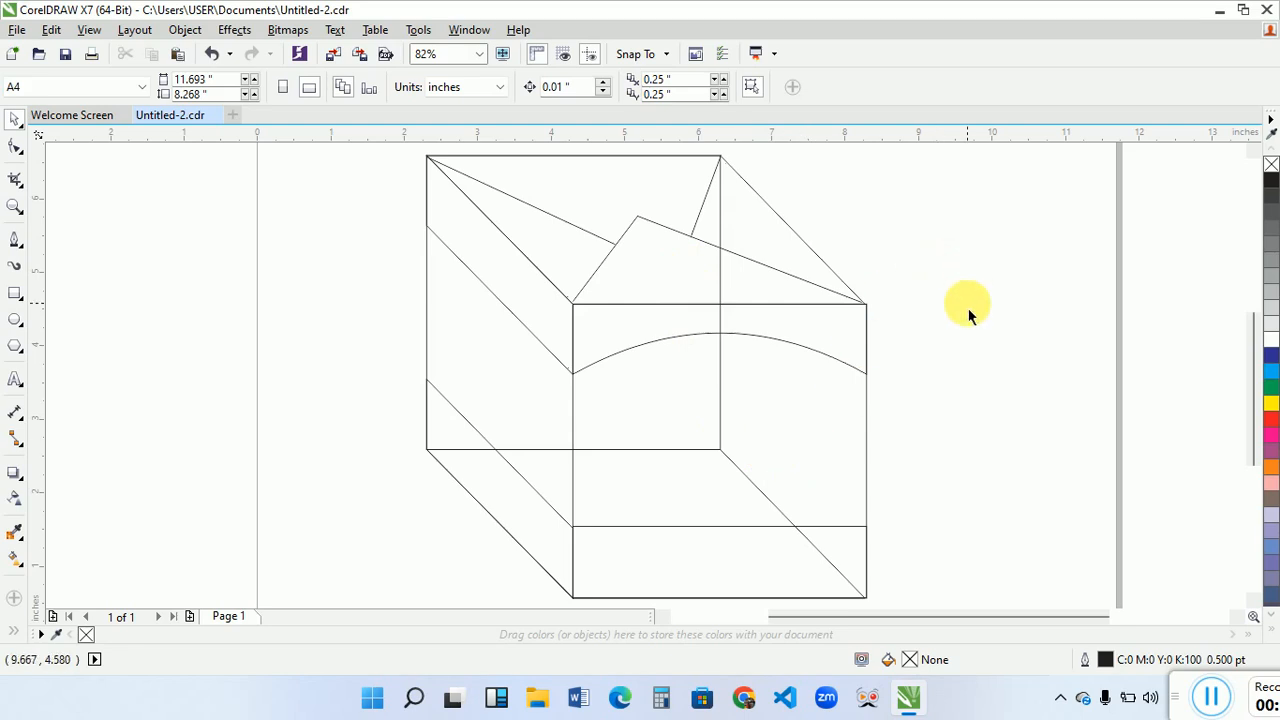
- Fill the front square with yellow and its arched upper band and lower band with red
{"action": "left_click", "coordinate": [862, 415]}
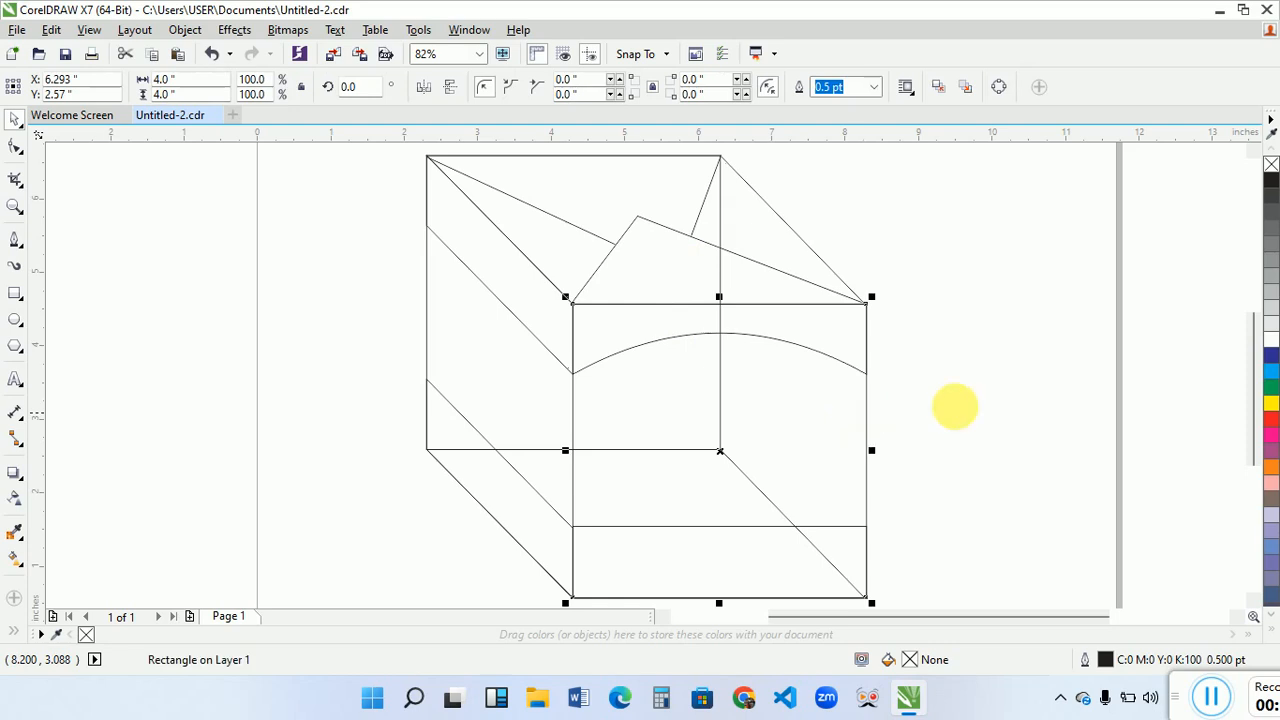
{"action": "left_click", "coordinate": [1270, 407]}
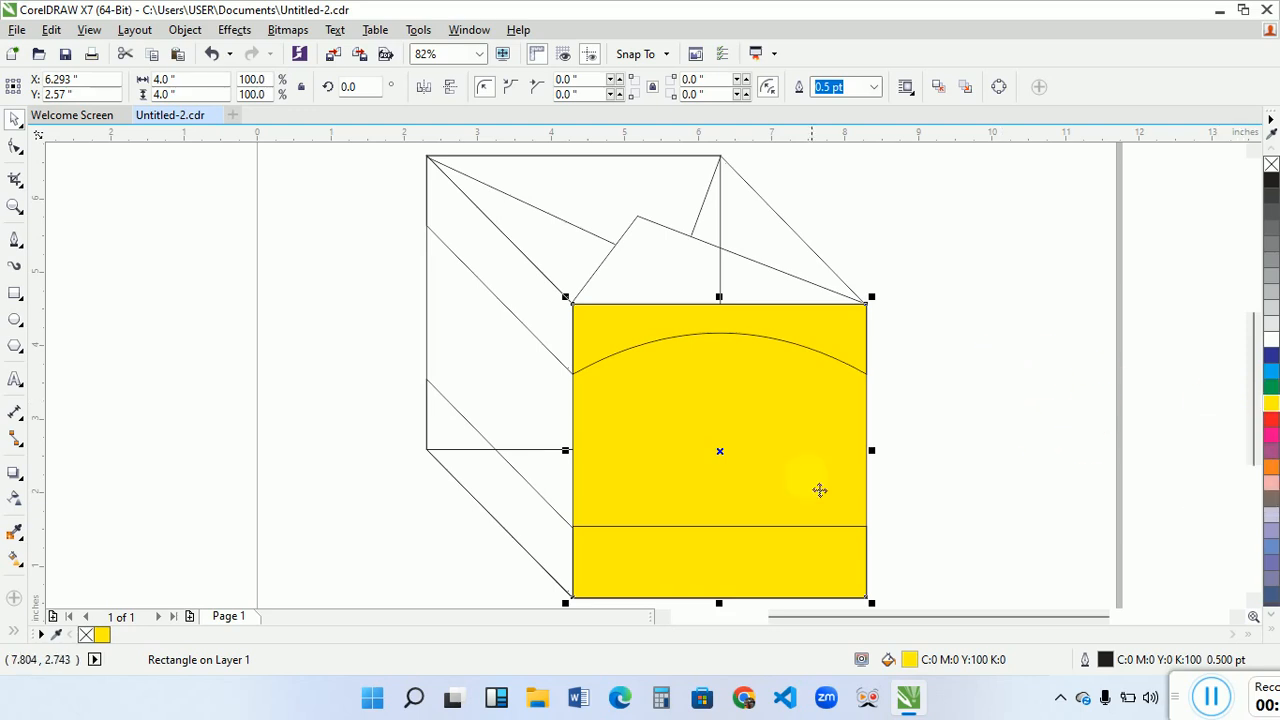
{"action": "left_click", "coordinate": [815, 355]}
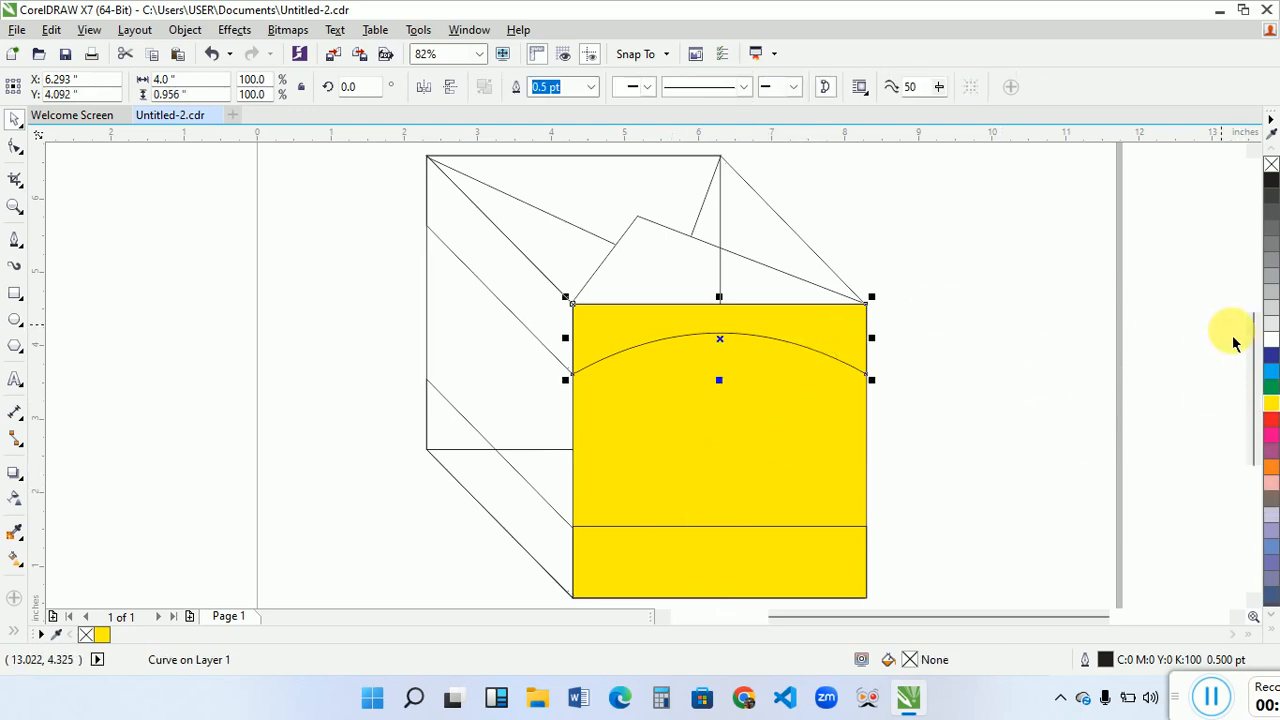
{"action": "left_click", "coordinate": [1270, 418]}
{"action": "left_click", "coordinate": [843, 551]}
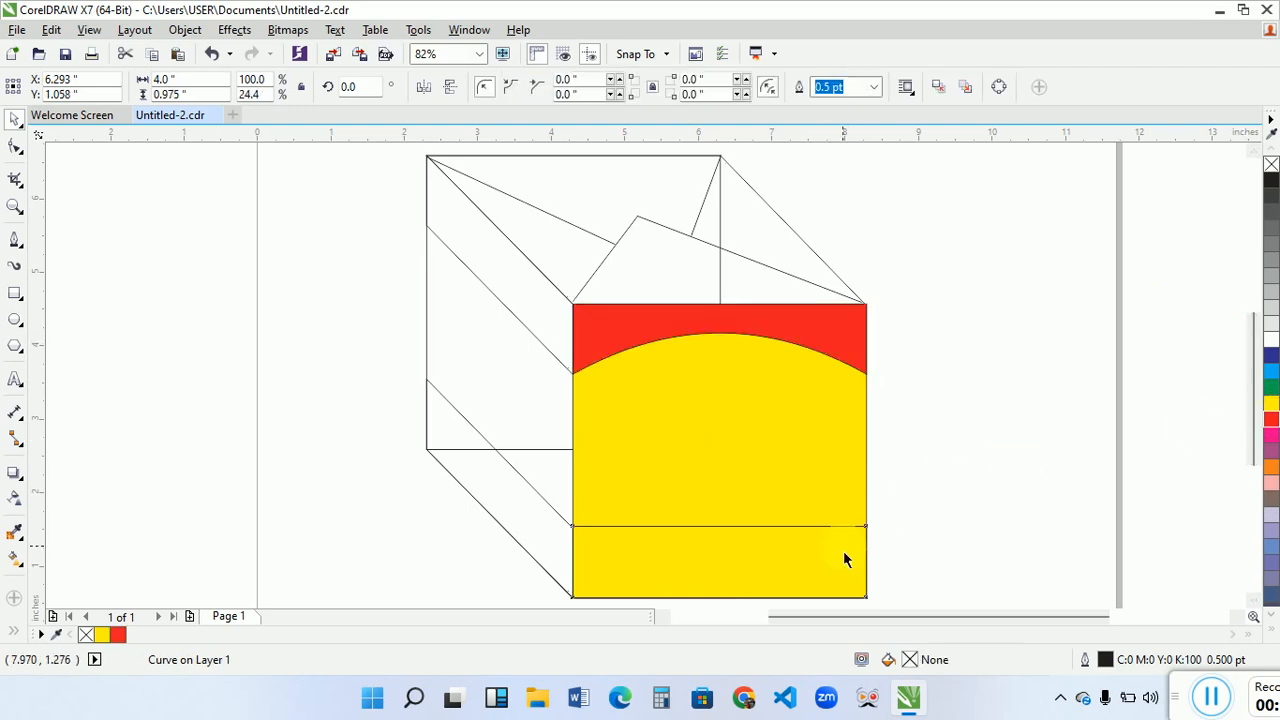
{"action": "left_click", "coordinate": [1270, 418]}
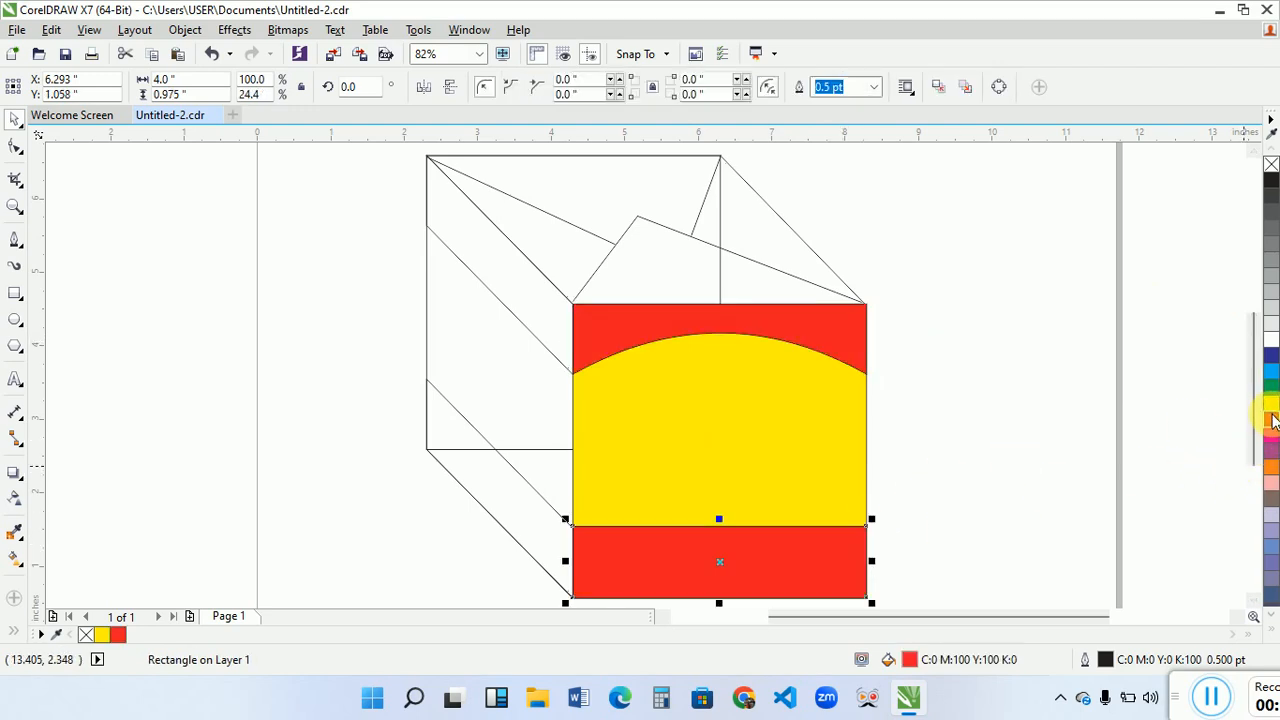
- Fill the slanted side's upper band with yellow, and the back square and bottom connecting face with red
{"action": "left_click", "coordinate": [537, 343]}
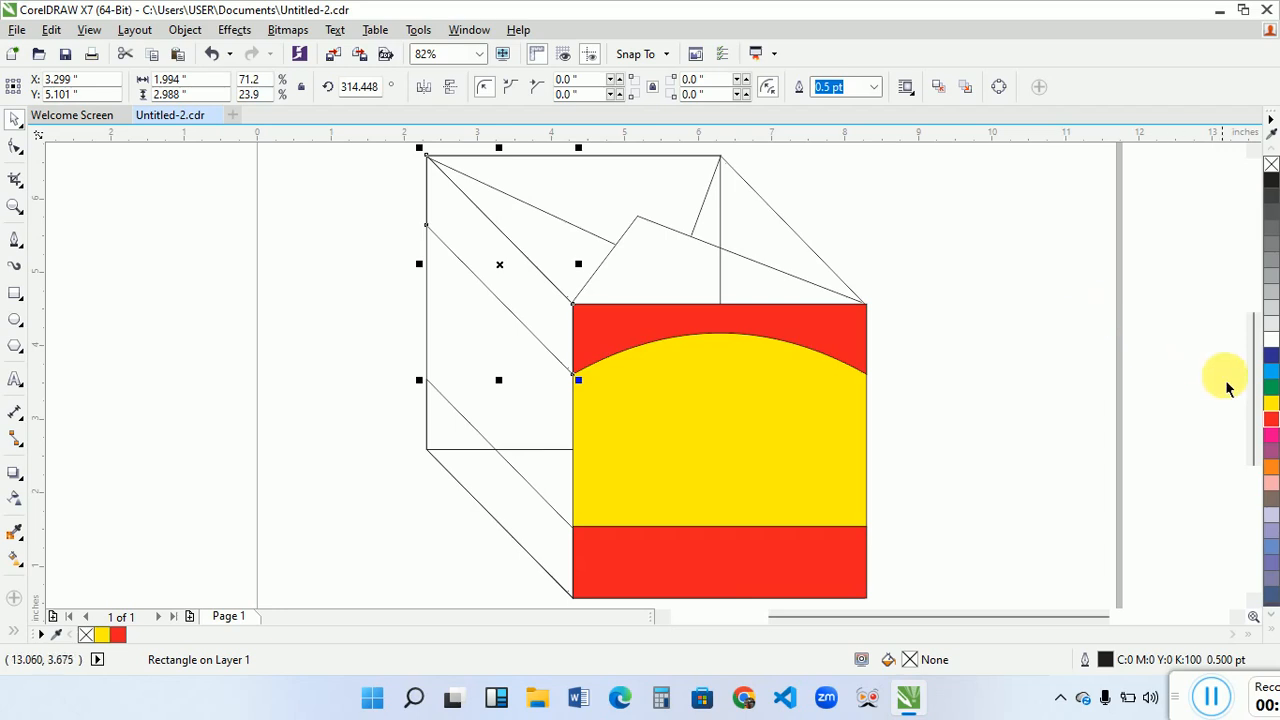
{"action": "left_click", "coordinate": [1271, 405]}
{"action": "left_click", "coordinate": [553, 403]}
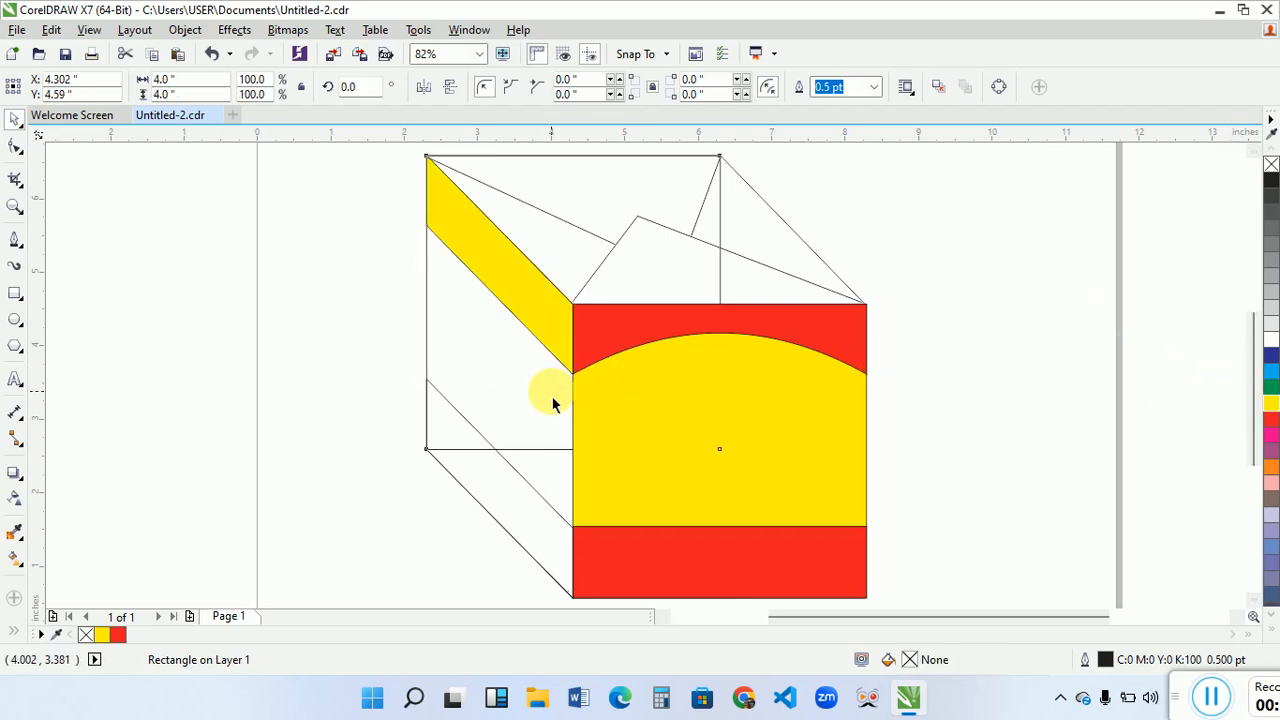
{"action": "left_click", "coordinate": [1270, 418]}
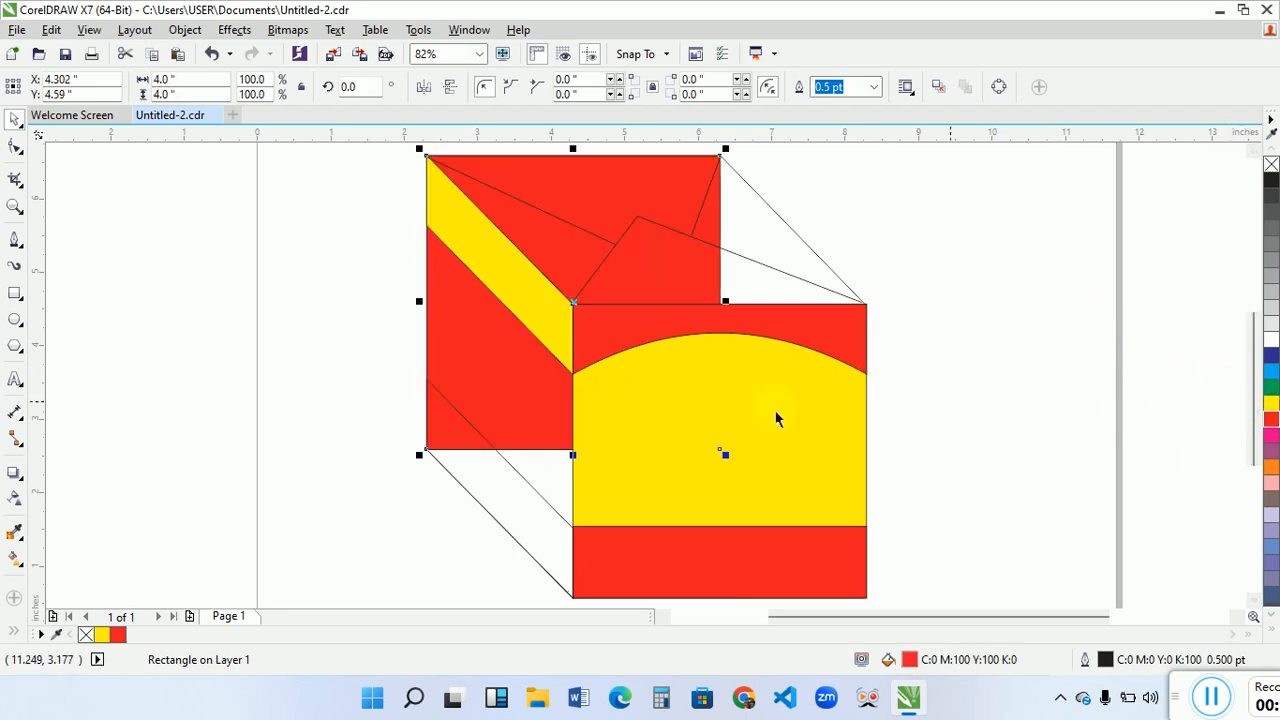
{"action": "left_click", "coordinate": [565, 452]}
{"action": "left_click", "coordinate": [553, 466]}
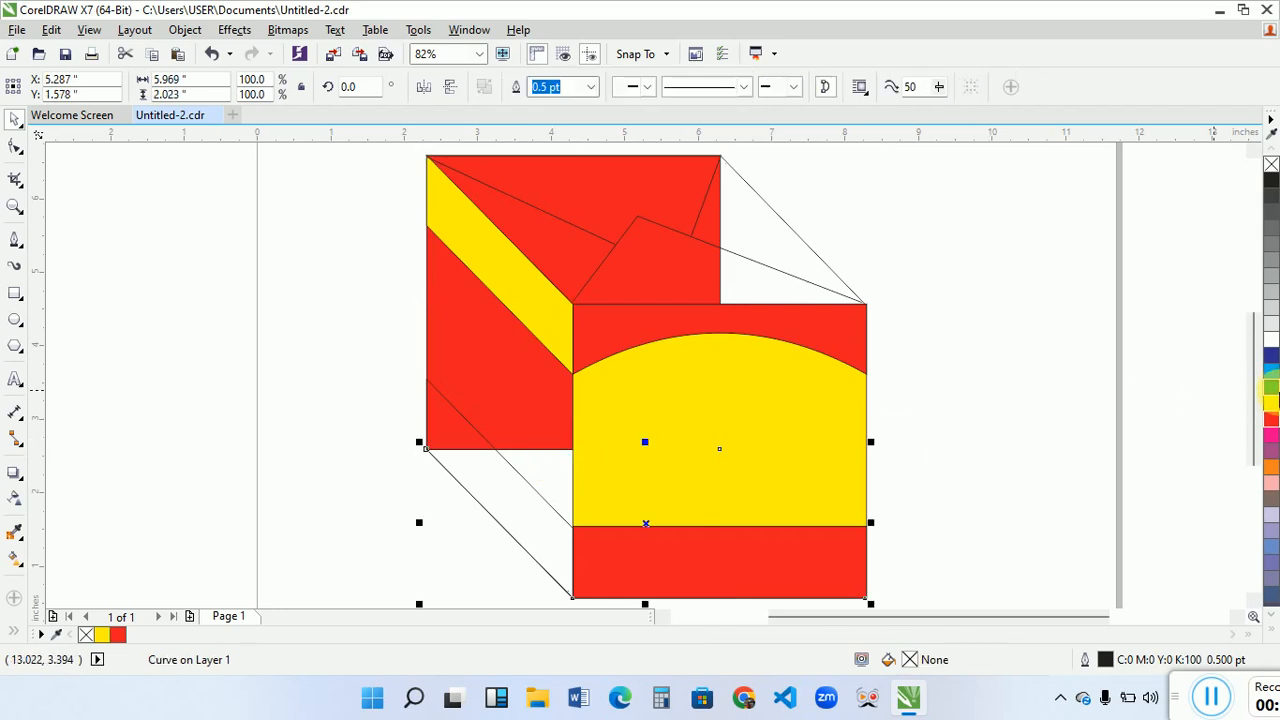
{"action": "left_click", "coordinate": [1271, 420]}
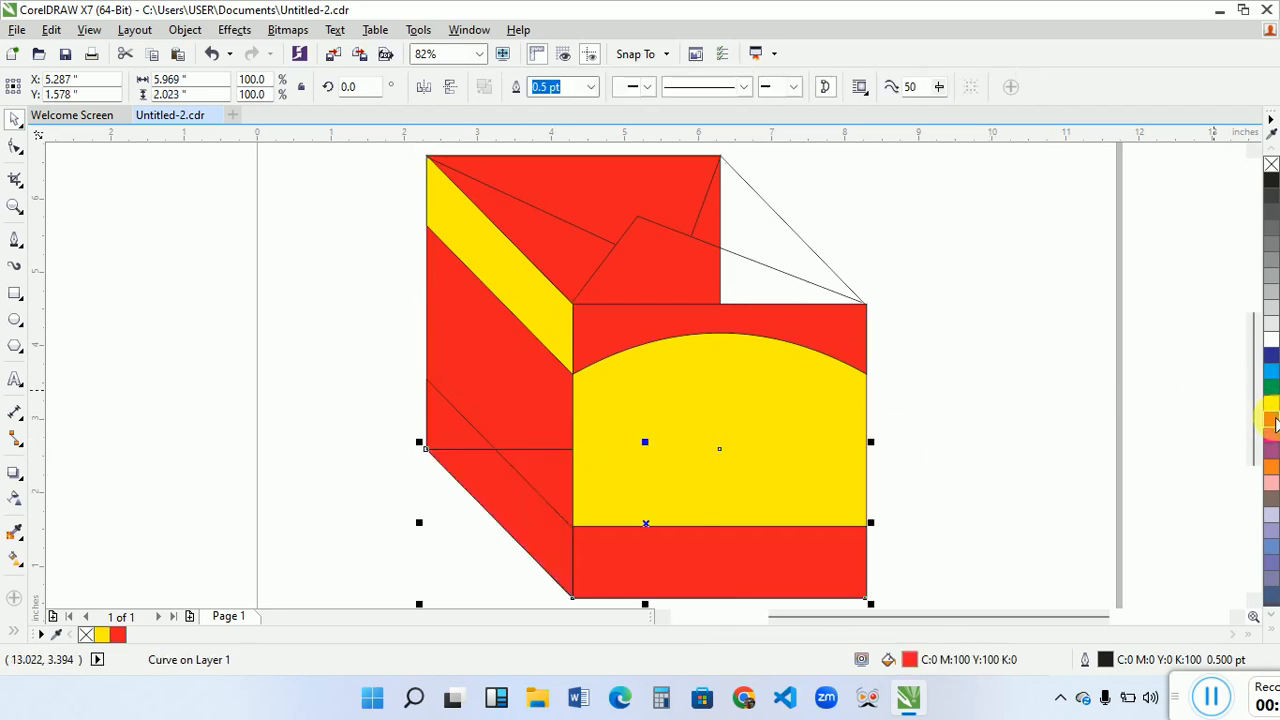
- Fill the slanted side's lower band with yellow and the box's top face with 20% Black
{"action": "left_click", "coordinate": [508, 484]}
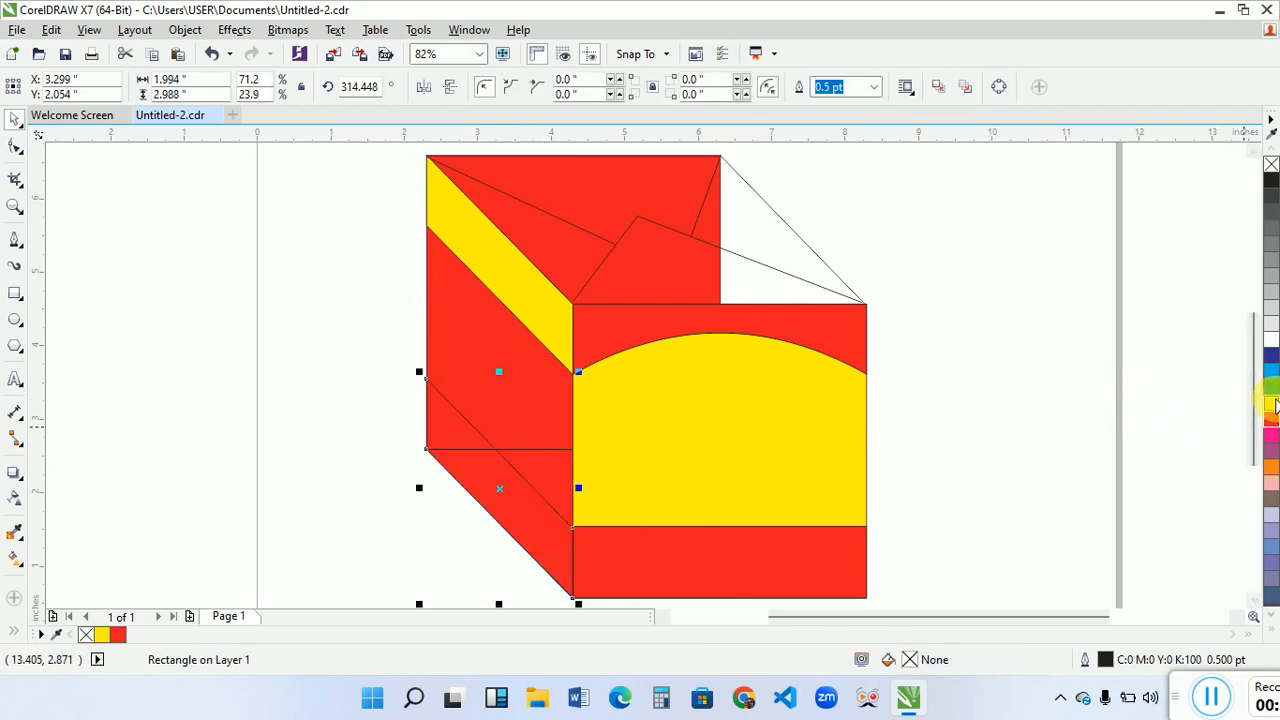
{"action": "left_click", "coordinate": [1271, 402]}
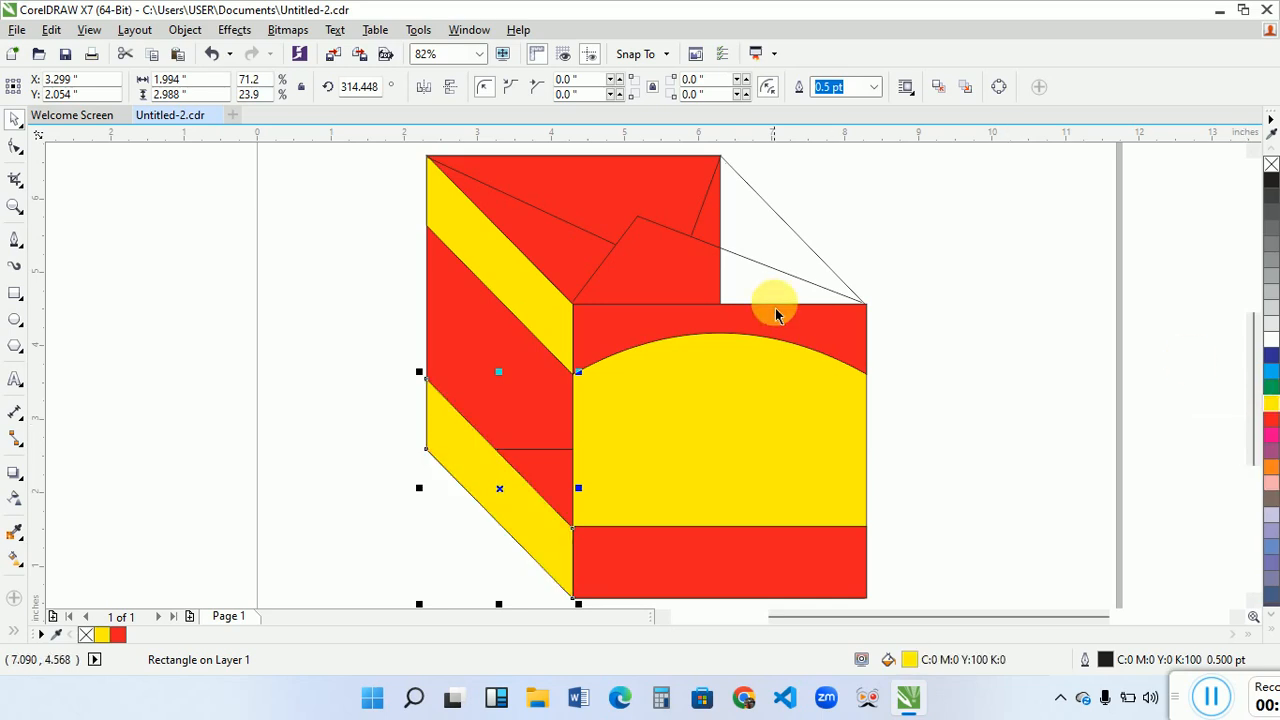
{"action": "left_click", "coordinate": [778, 224]}
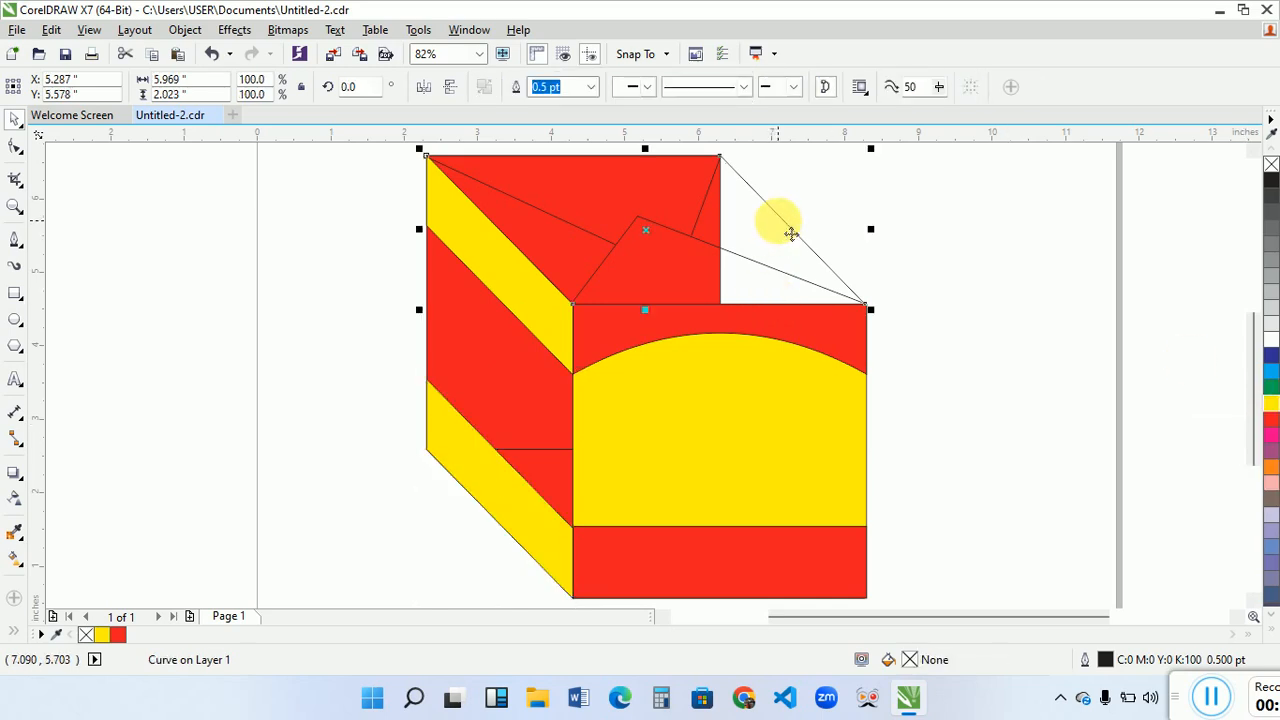
{"action": "left_click", "coordinate": [1274, 310]}
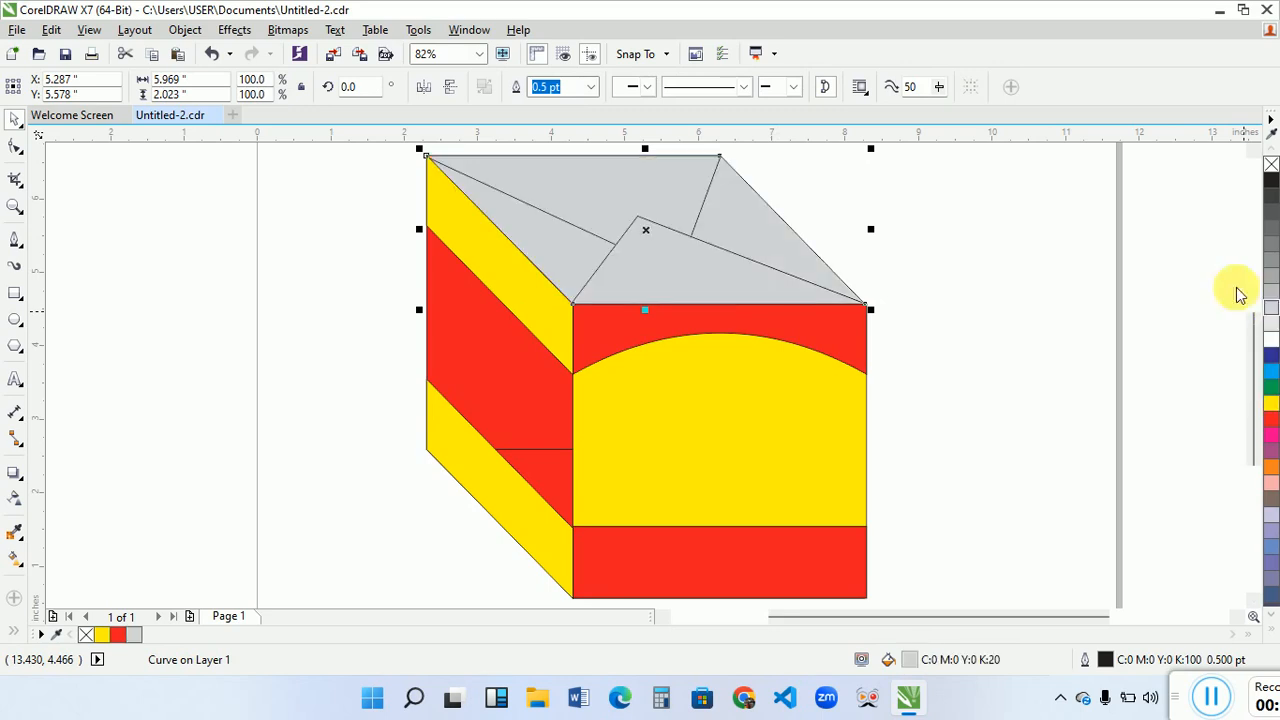
- Set the outline colour of the two back flap lines and the front flap outline to white
{"action": "left_click", "coordinate": [574, 222]}
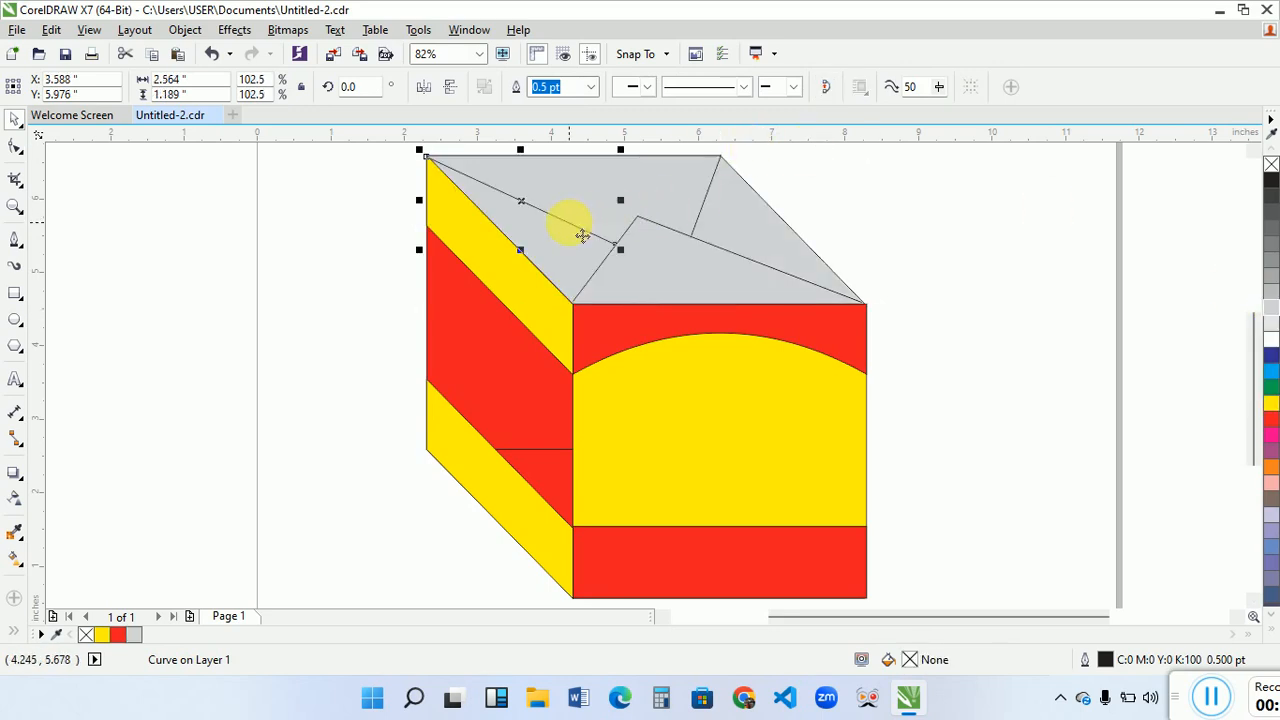
{"action": "left_click", "coordinate": [700, 210], "text": "shift"}
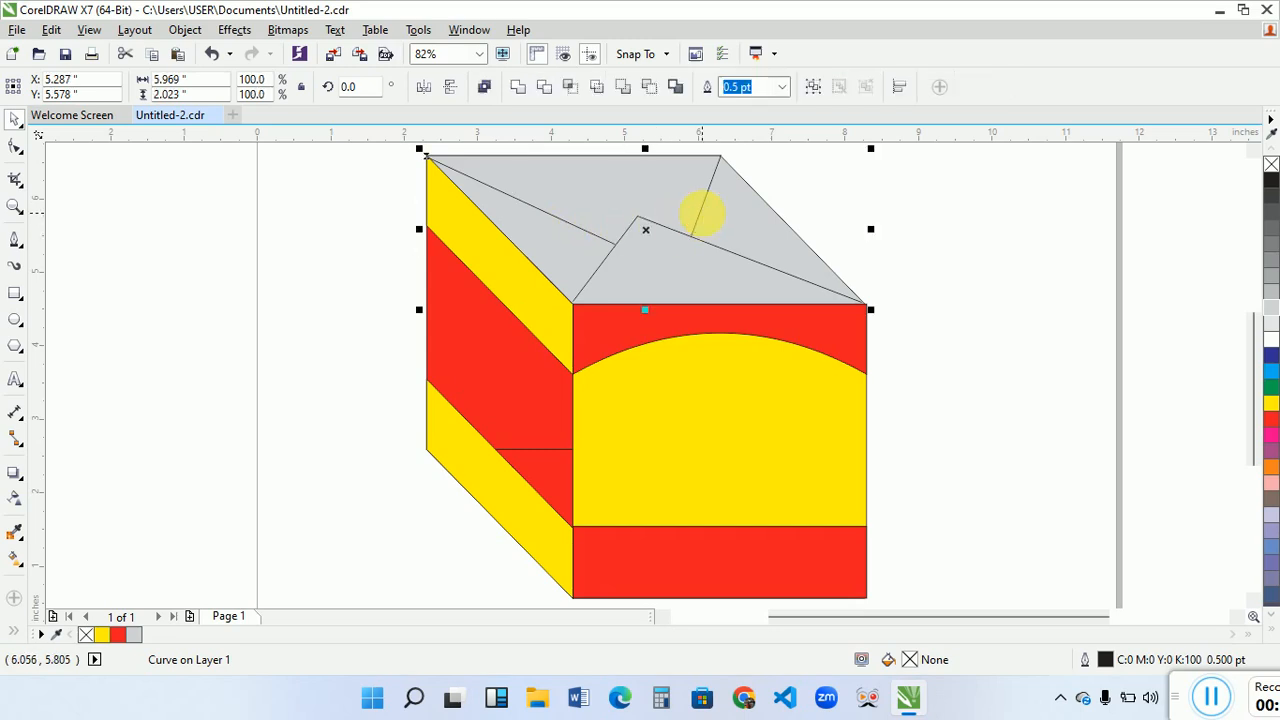
{"action": "left_click", "coordinate": [800, 185]}
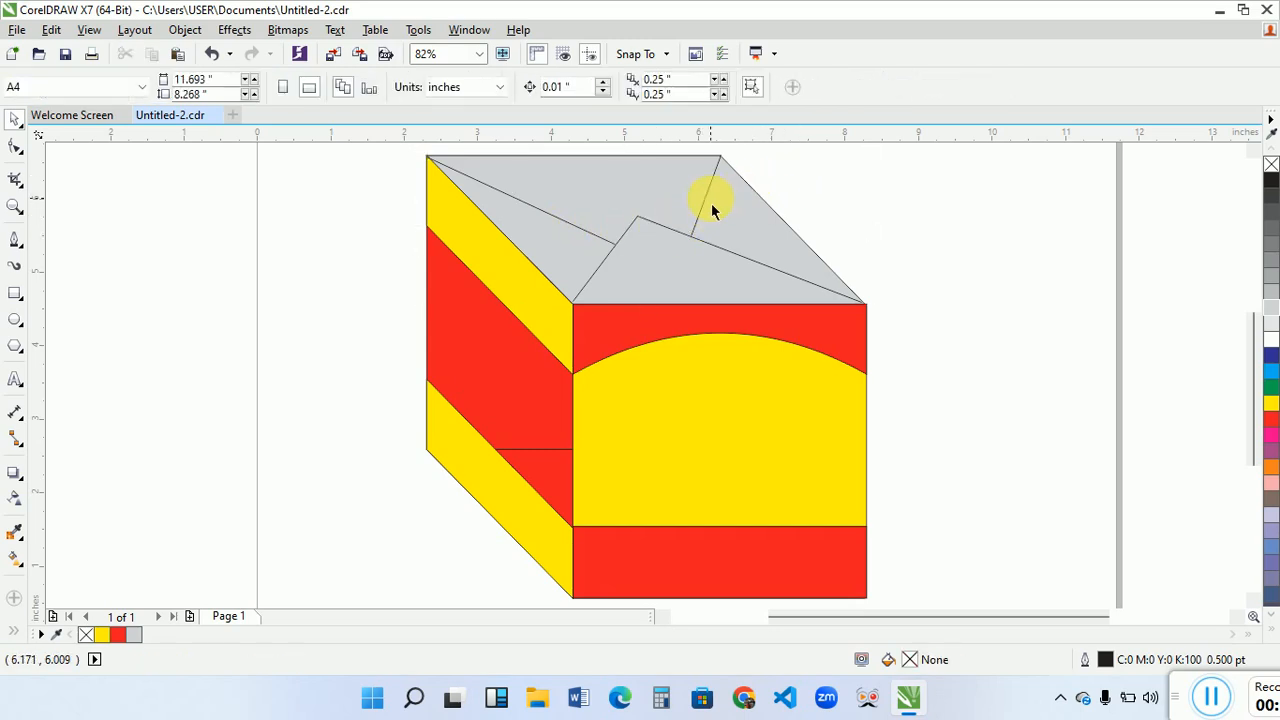
{"action": "left_click", "coordinate": [710, 205]}
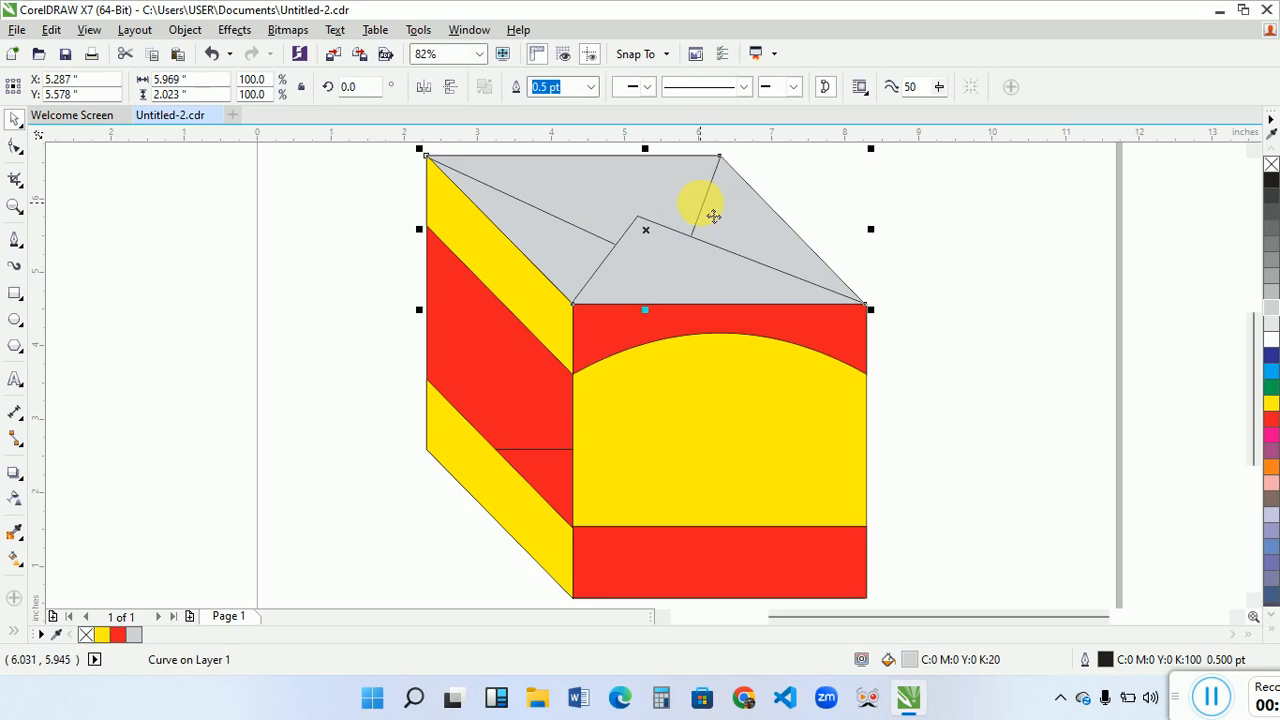
{"action": "left_click", "coordinate": [705, 195]}
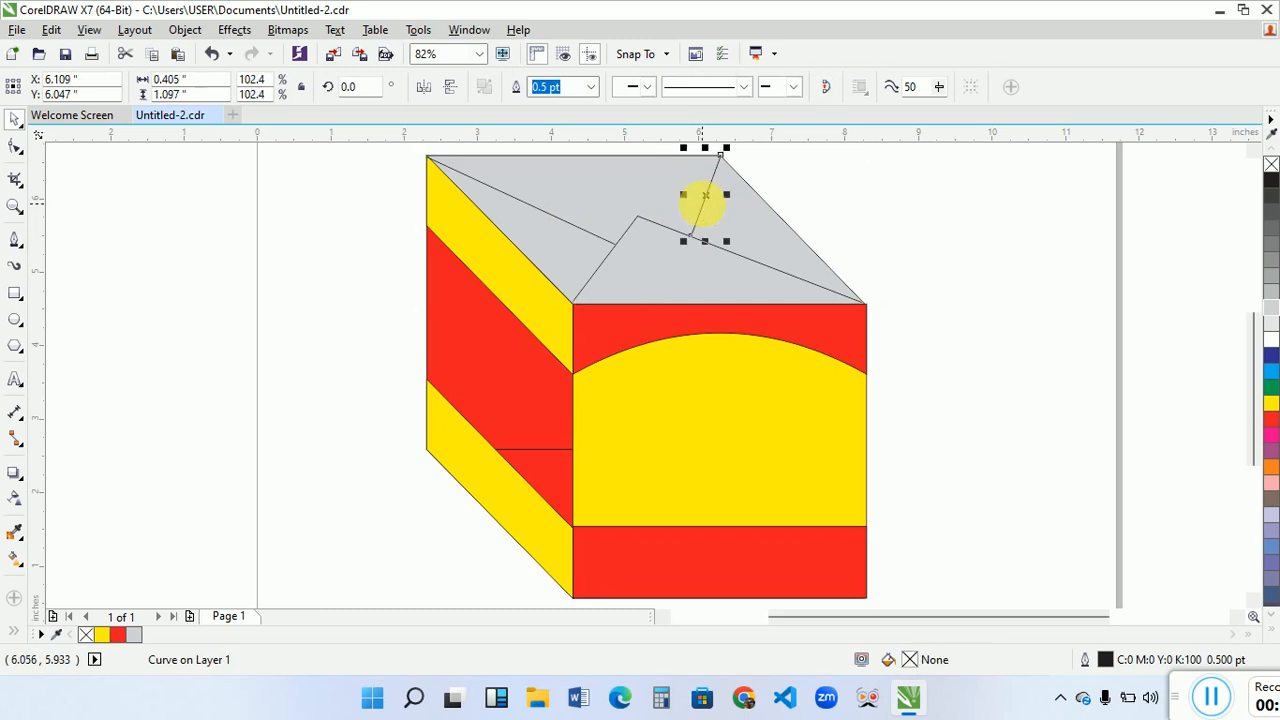
{"action": "left_click", "coordinate": [565, 218], "text": "shift"}
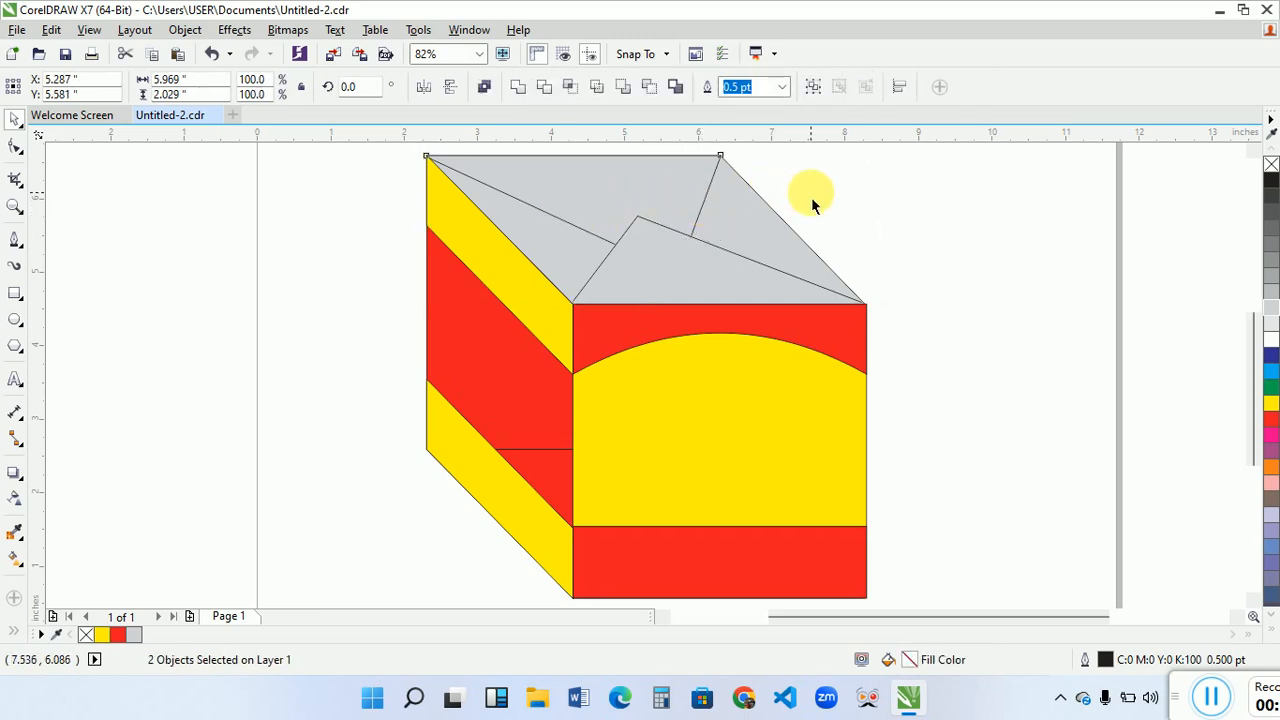
{"action": "left_click_drag", "start_coordinate": [811, 197], "coordinate": [703, 208]}
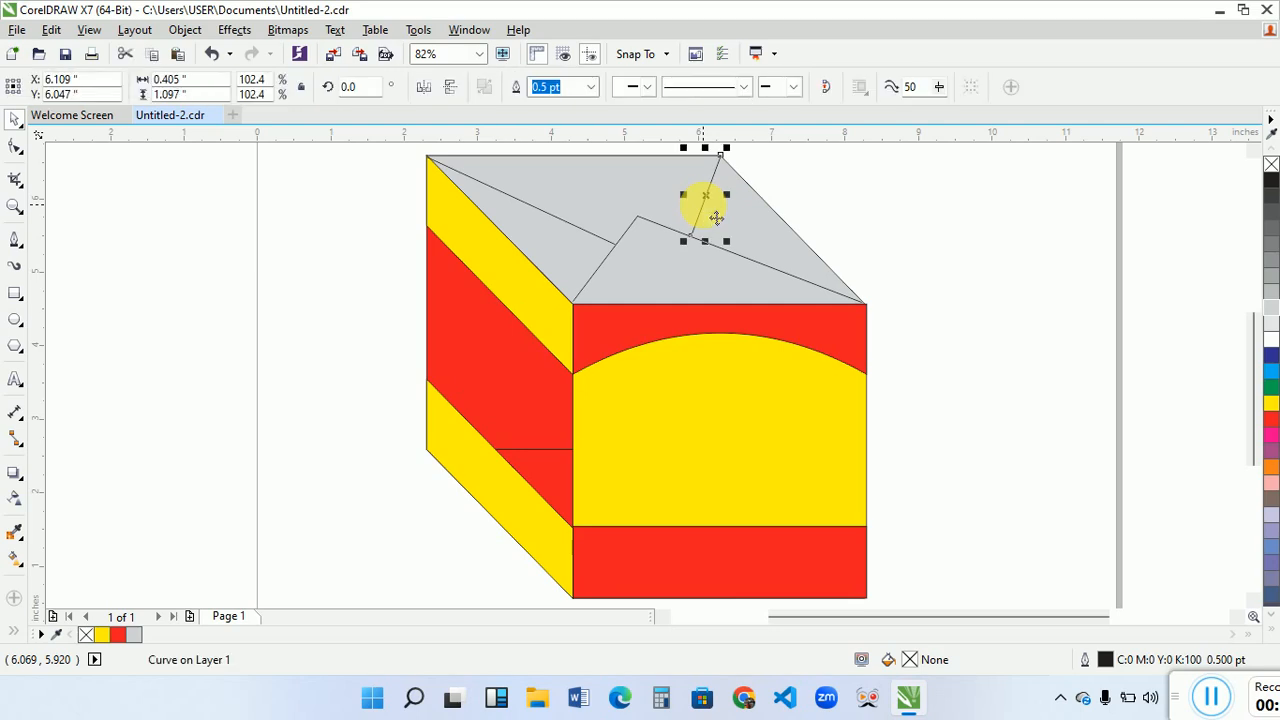
{"action": "left_click", "coordinate": [566, 218], "text": "shift"}
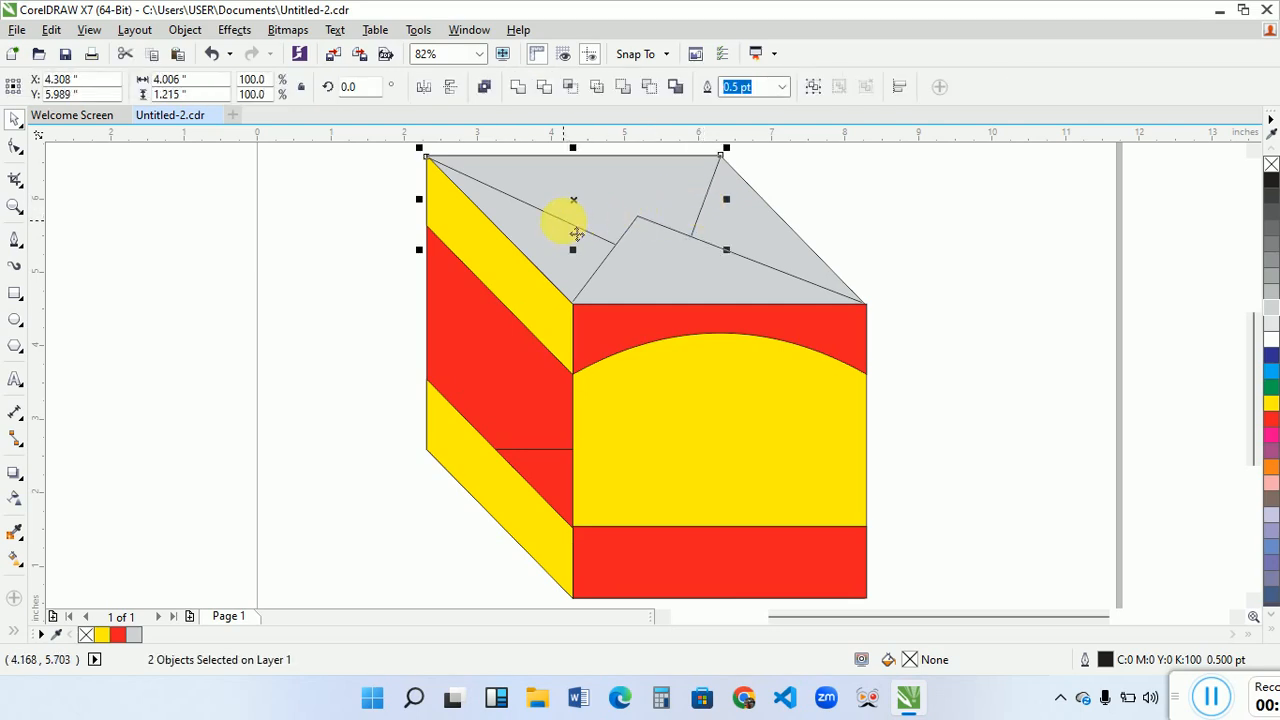
{"action": "left_click", "coordinate": [660, 237], "text": "shift"}
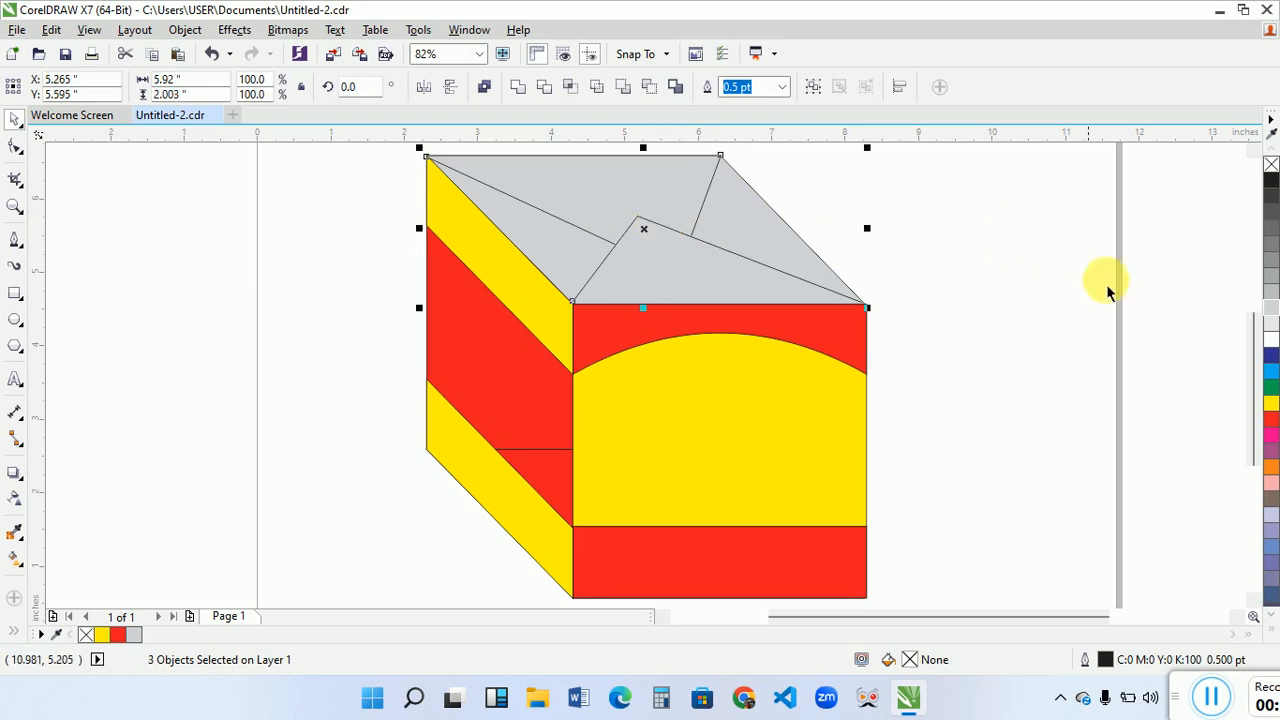
{"action": "right_click", "coordinate": [1273, 330]}
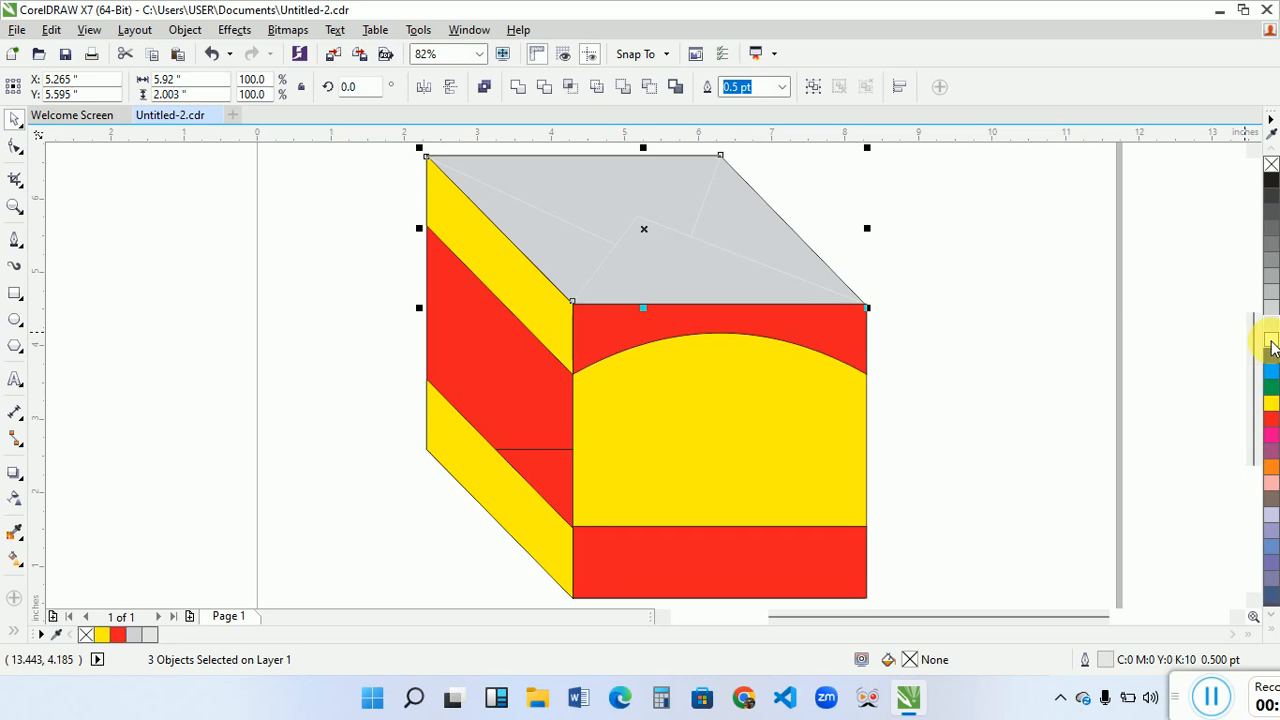
{"action": "right_click", "coordinate": [1273, 347]}
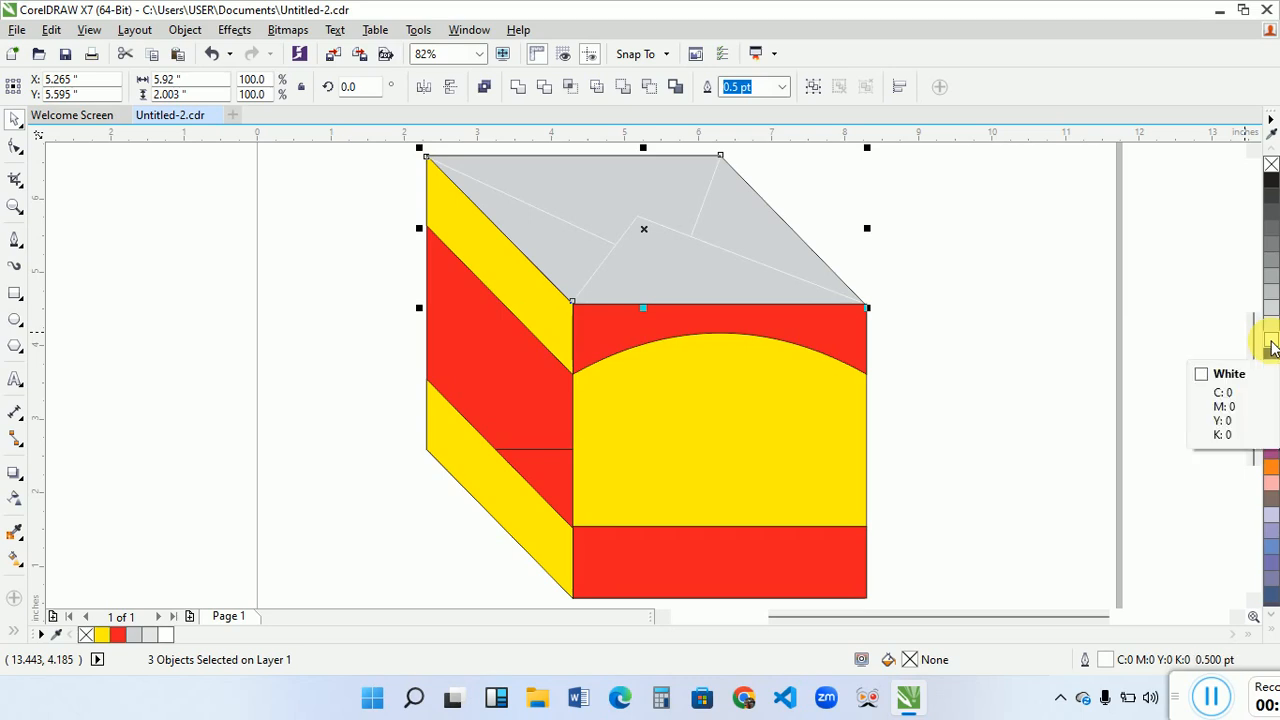
{"action": "left_click", "coordinate": [969, 370]}
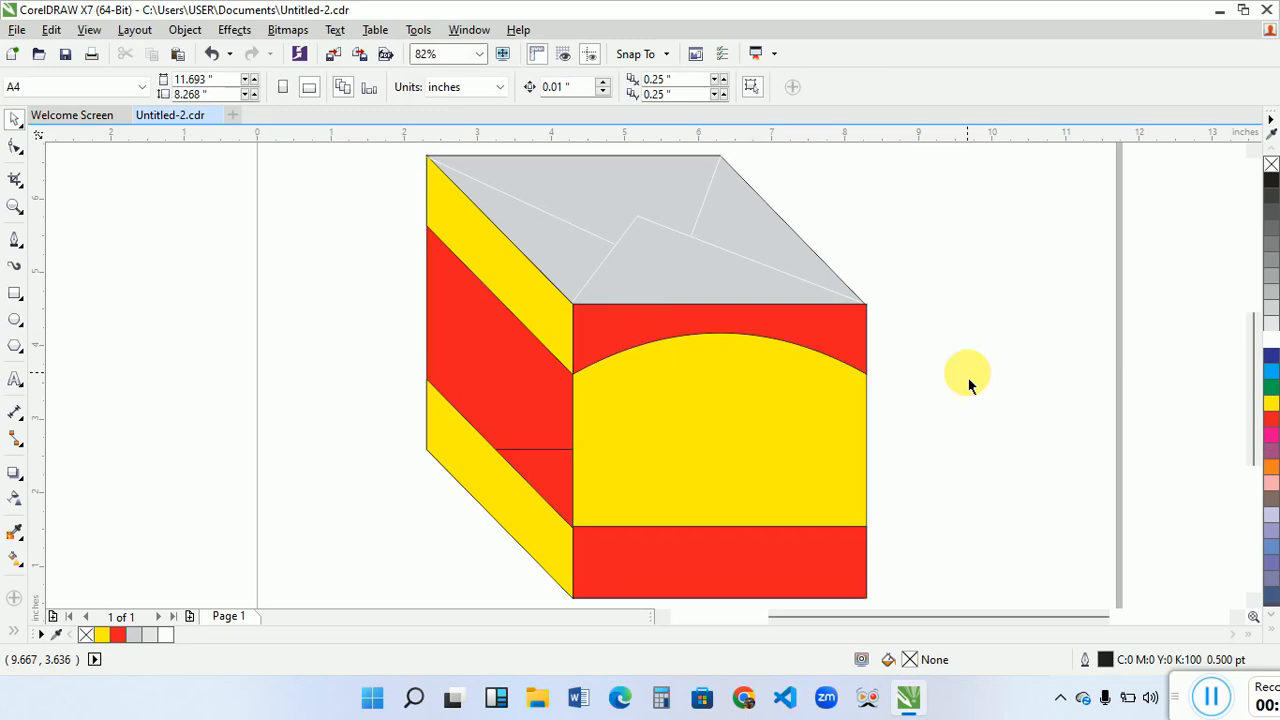
- Try to remove the outlines from the front square, bottom face, both side bands, back square and front flap
{"action": "left_click", "coordinate": [709, 463]}
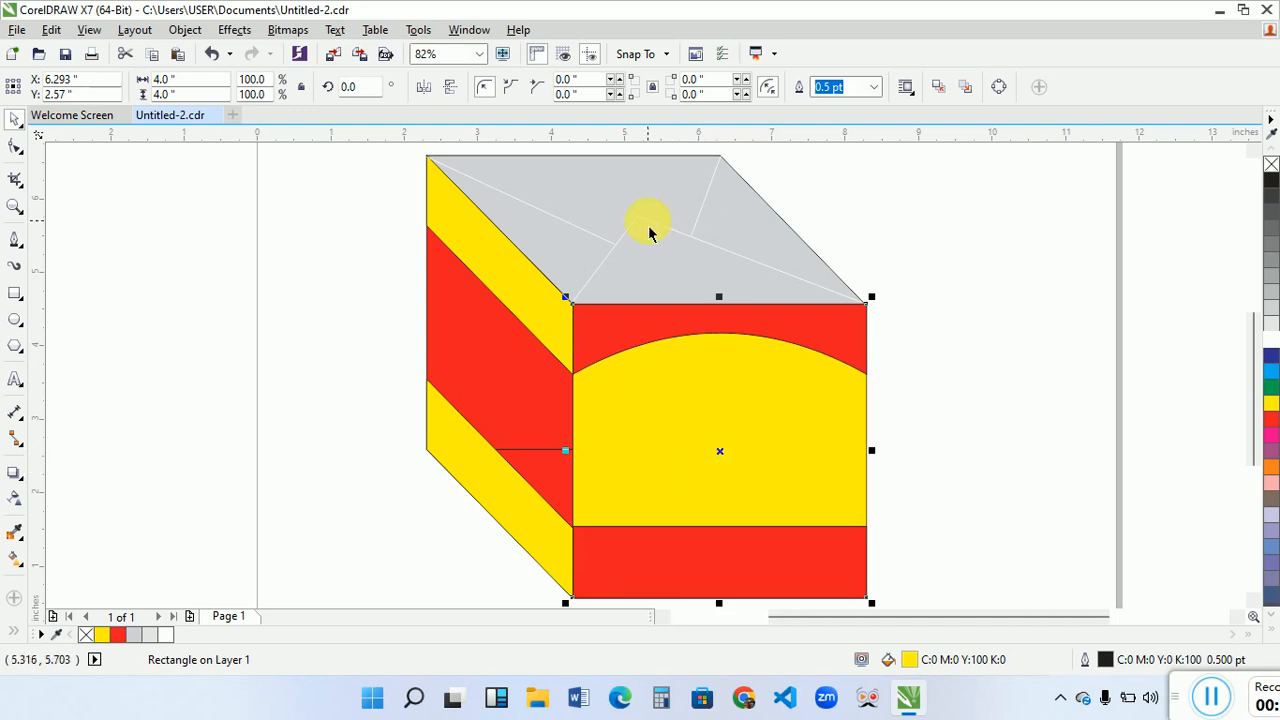
{"action": "scroll", "coordinate": [760, 275], "scroll_direction": "right", "scroll_amount": 3}
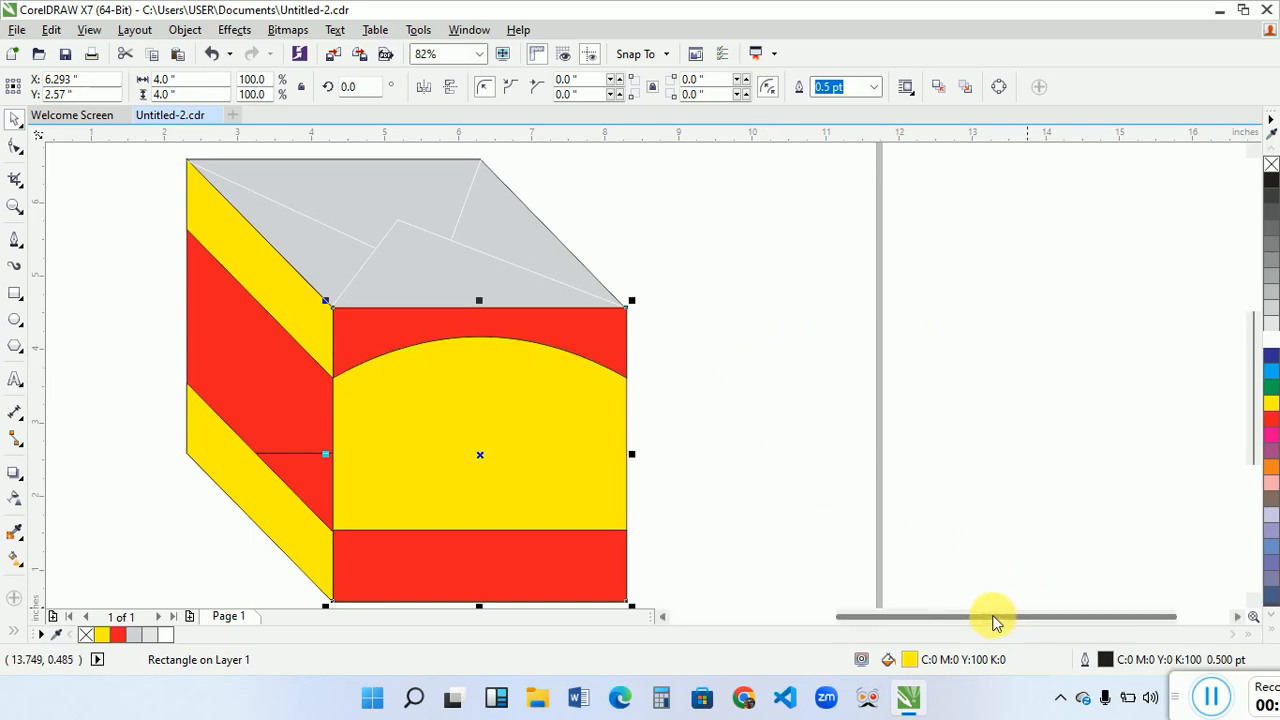
{"action": "left_click_drag", "start_coordinate": [994, 623], "coordinate": [963, 625]}
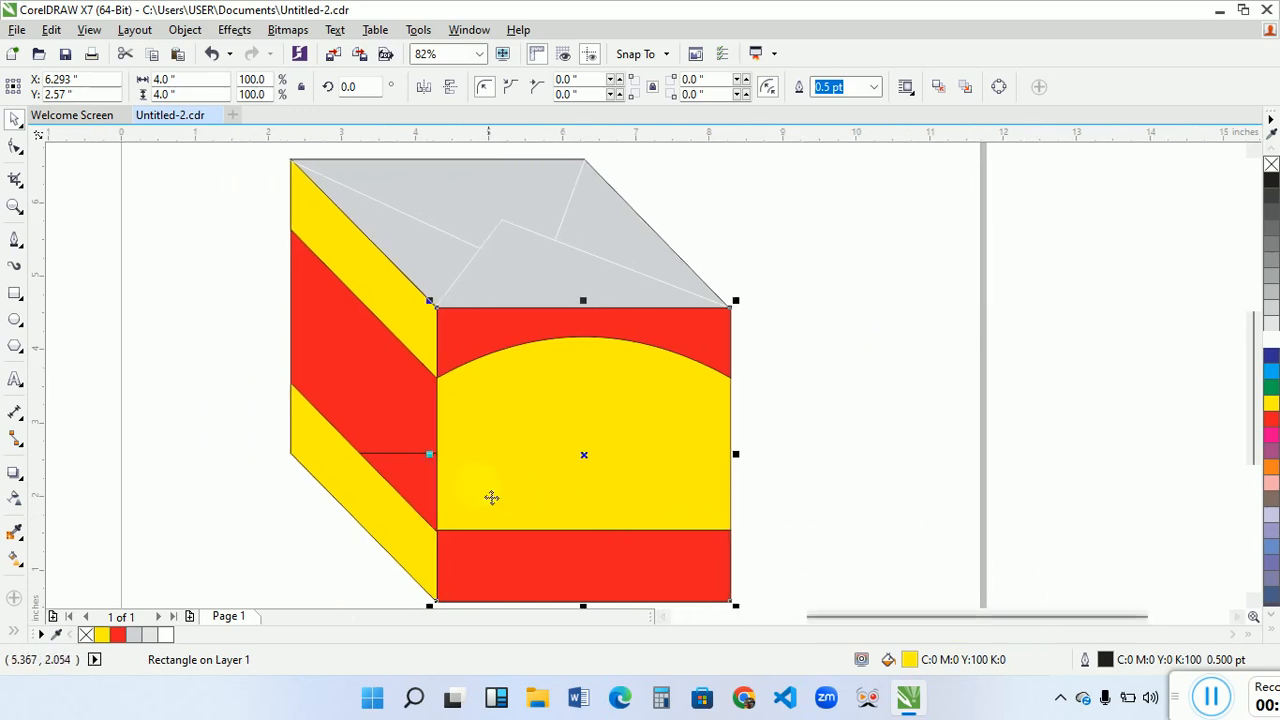
{"action": "left_click", "coordinate": [401, 466], "text": "shift"}
{"action": "left_click", "coordinate": [369, 488], "text": "shift"}
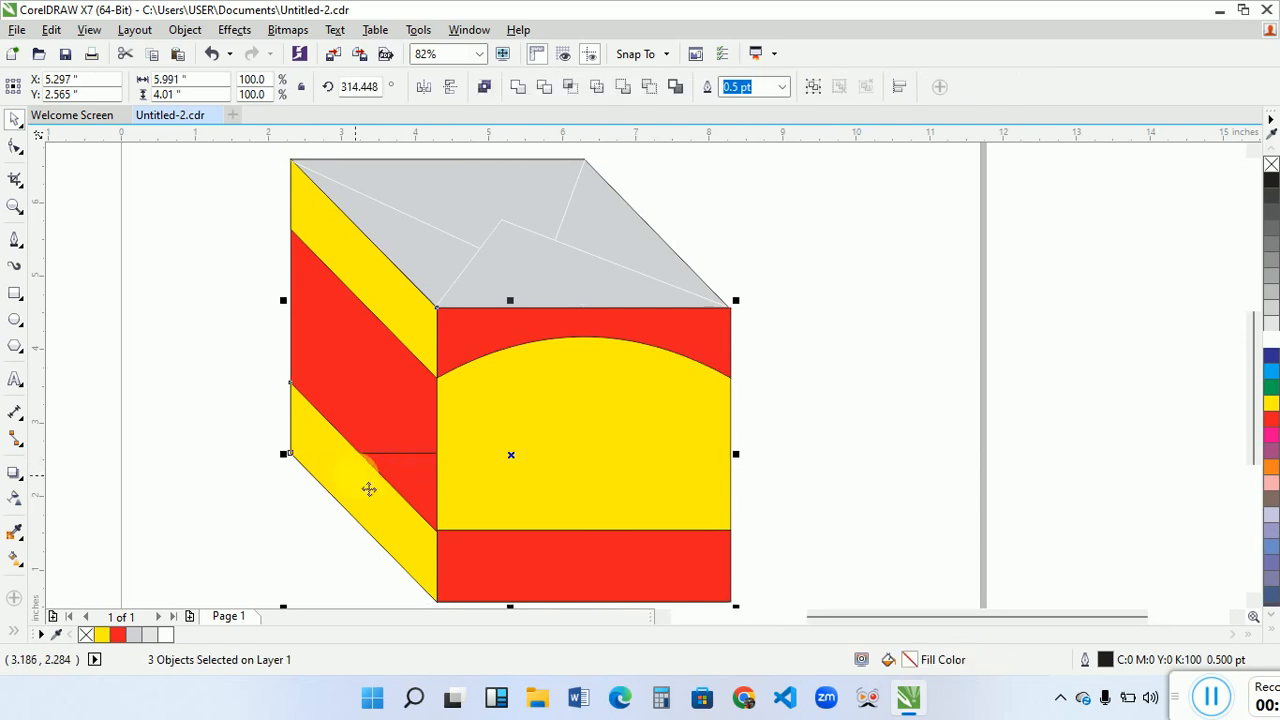
{"action": "left_click", "coordinate": [380, 390], "text": "shift"}
{"action": "left_click", "coordinate": [391, 328], "text": "shift"}
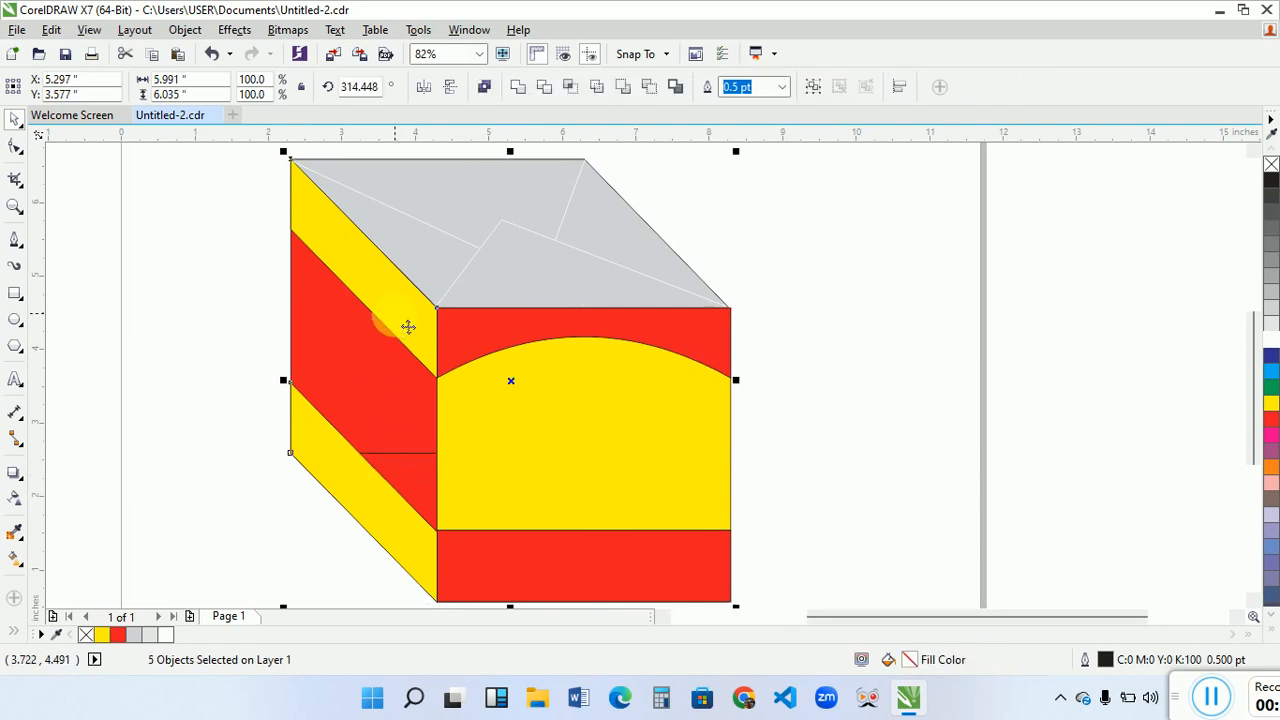
{"action": "left_click", "coordinate": [535, 304], "text": "shift"}
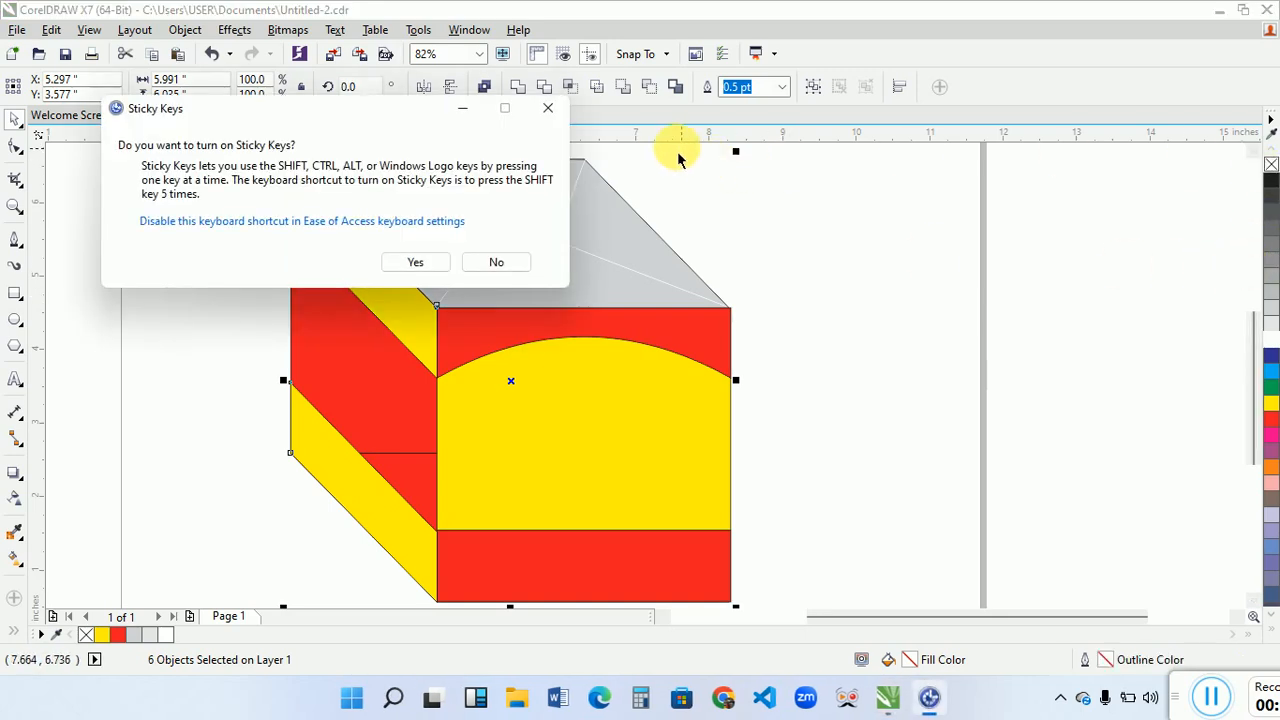
{"action": "left_click", "coordinate": [549, 109]}
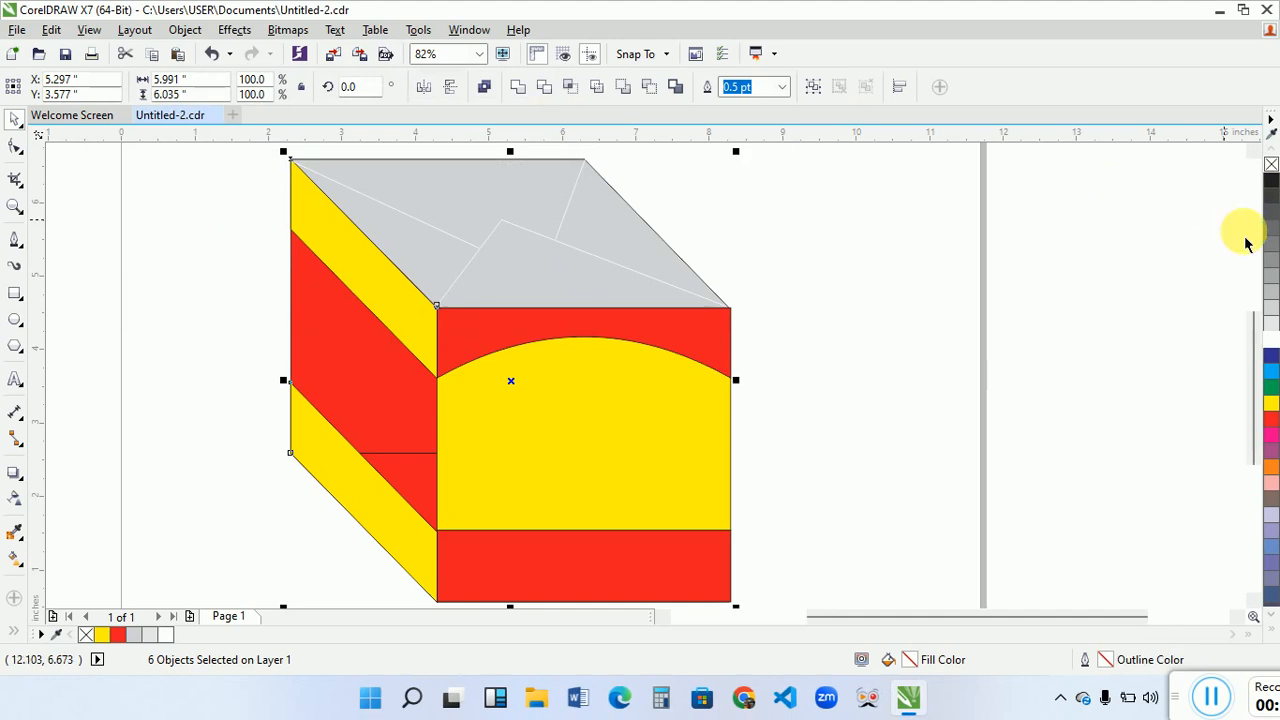
{"action": "right_click", "coordinate": [1270, 166]}
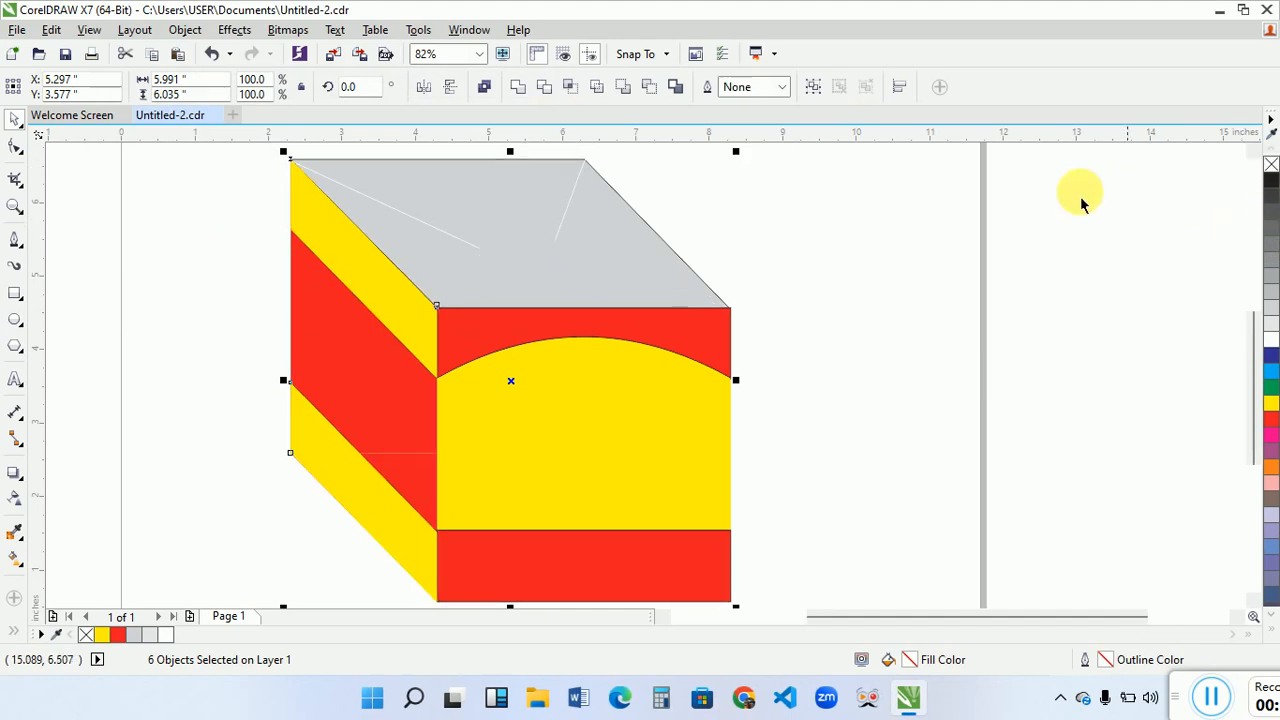
- Try clearing the arched upper band's fill, and undo it together with the earlier outline removal
{"action": "left_click", "coordinate": [698, 338]}
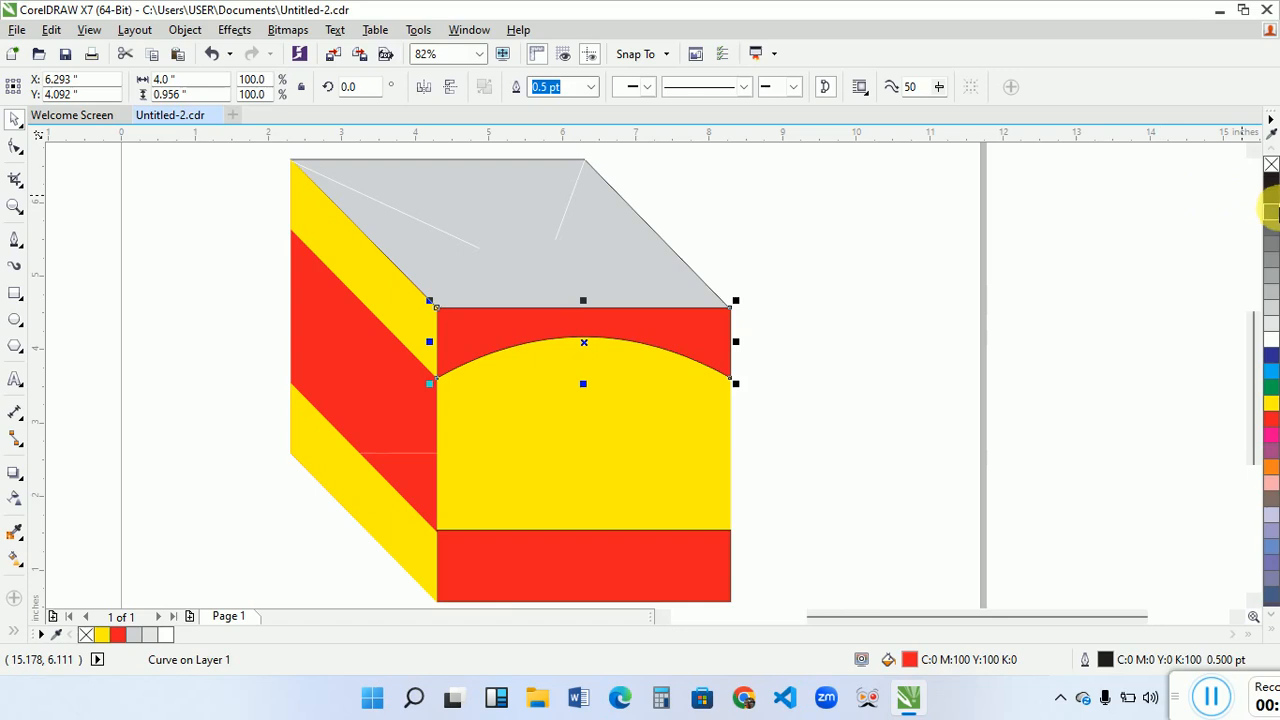
{"action": "left_click", "coordinate": [1270, 166]}
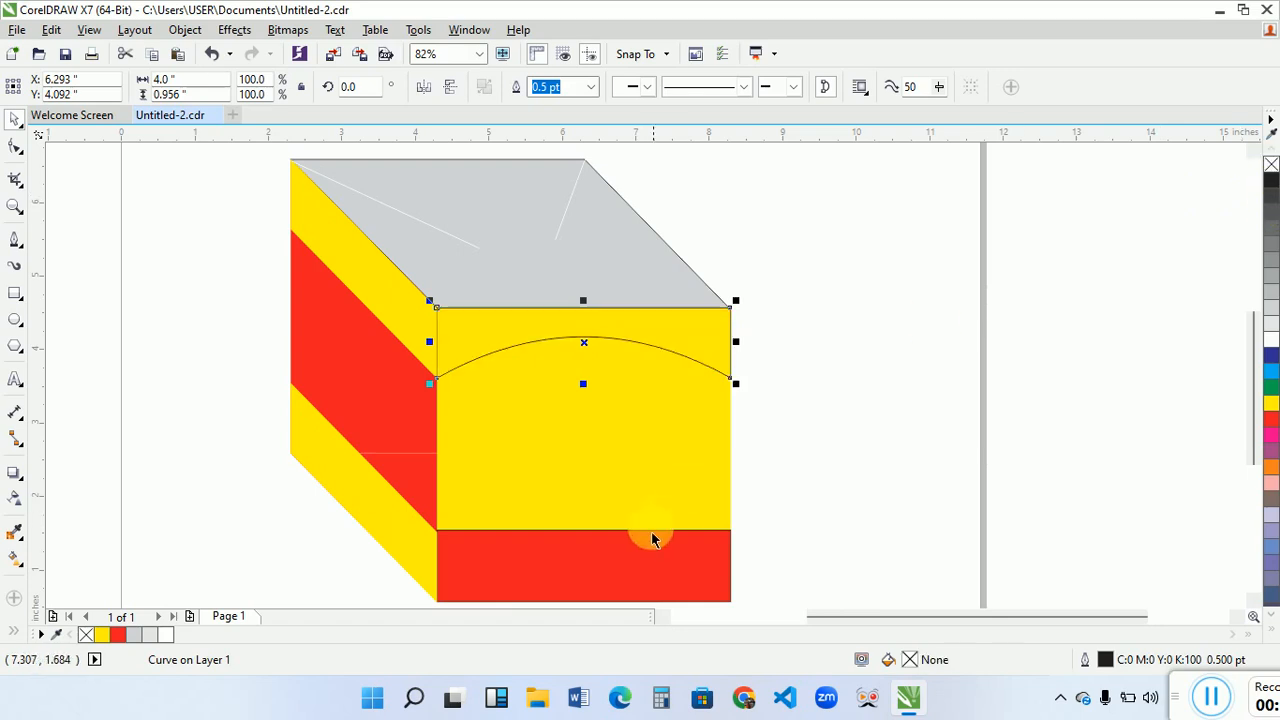
{"action": "key", "text": "ctrl+z"}
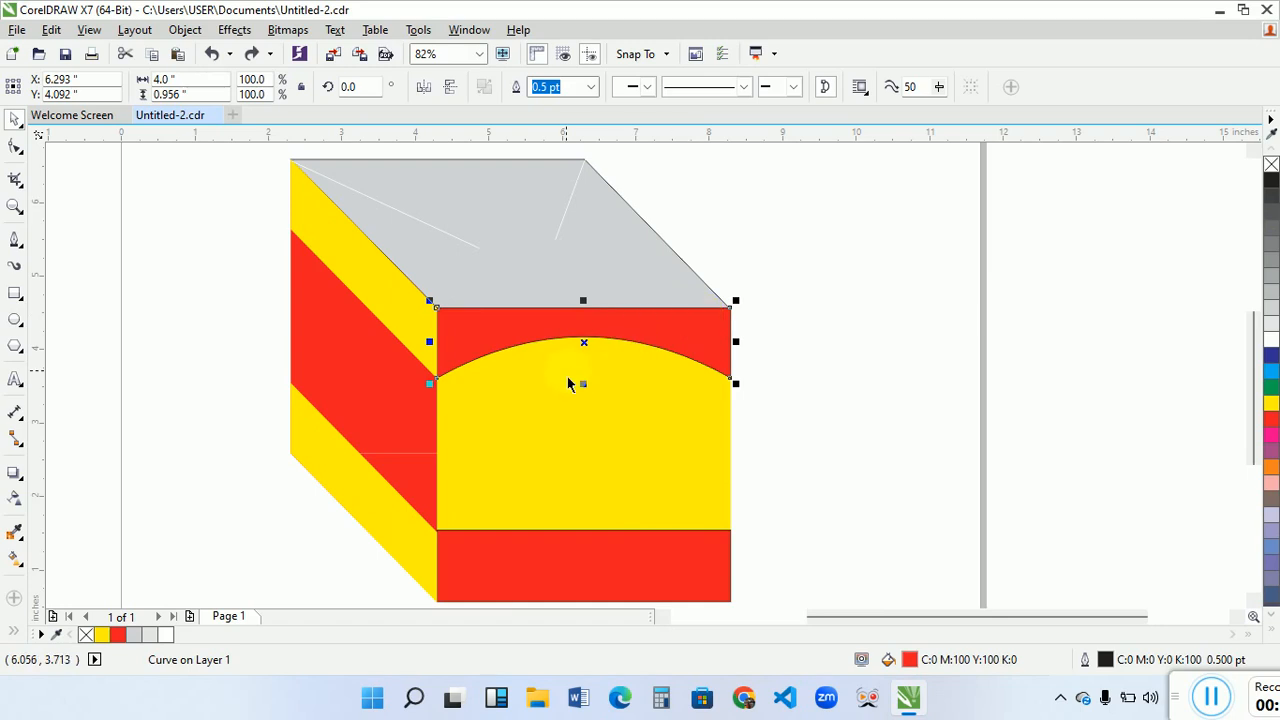
{"action": "key", "text": "ctrl+z"}
{"action": "left_click", "coordinate": [774, 271]}
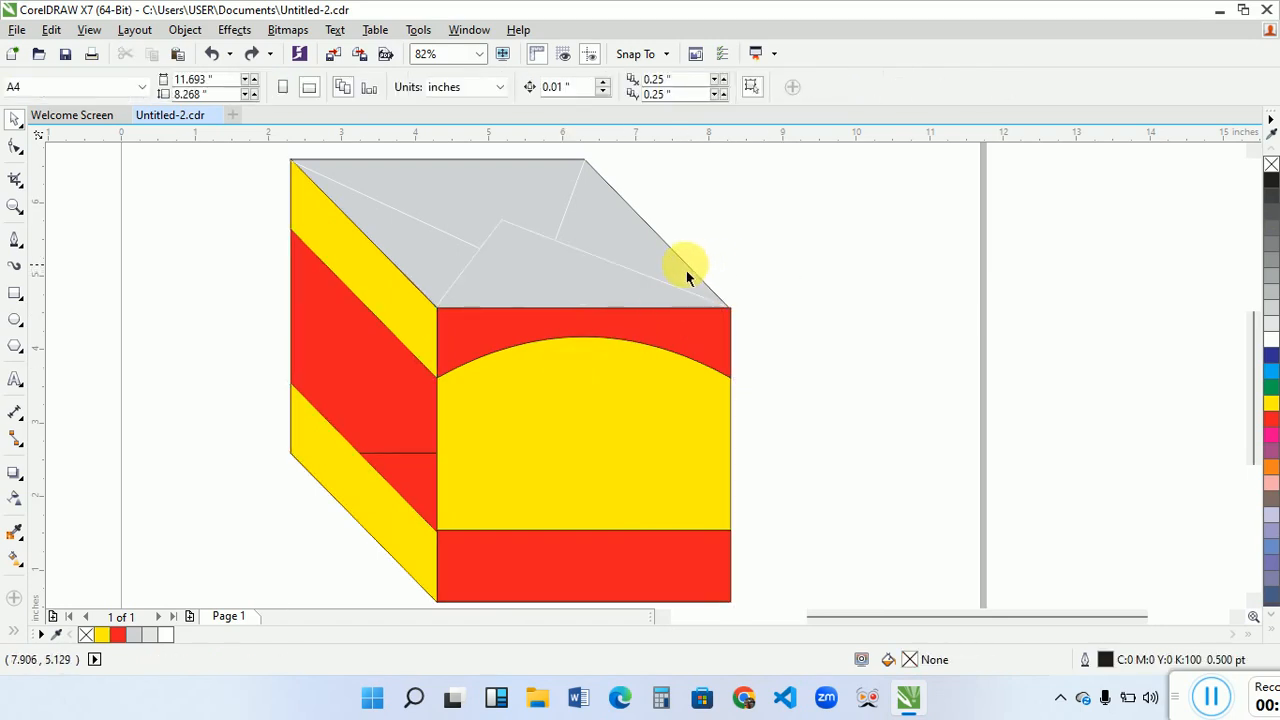
- Remove the outlines from the top face, the front face and its bands, and the slanted side's faces and bands
{"action": "left_click", "coordinate": [680, 262]}
{"action": "left_click", "coordinate": [681, 263]}
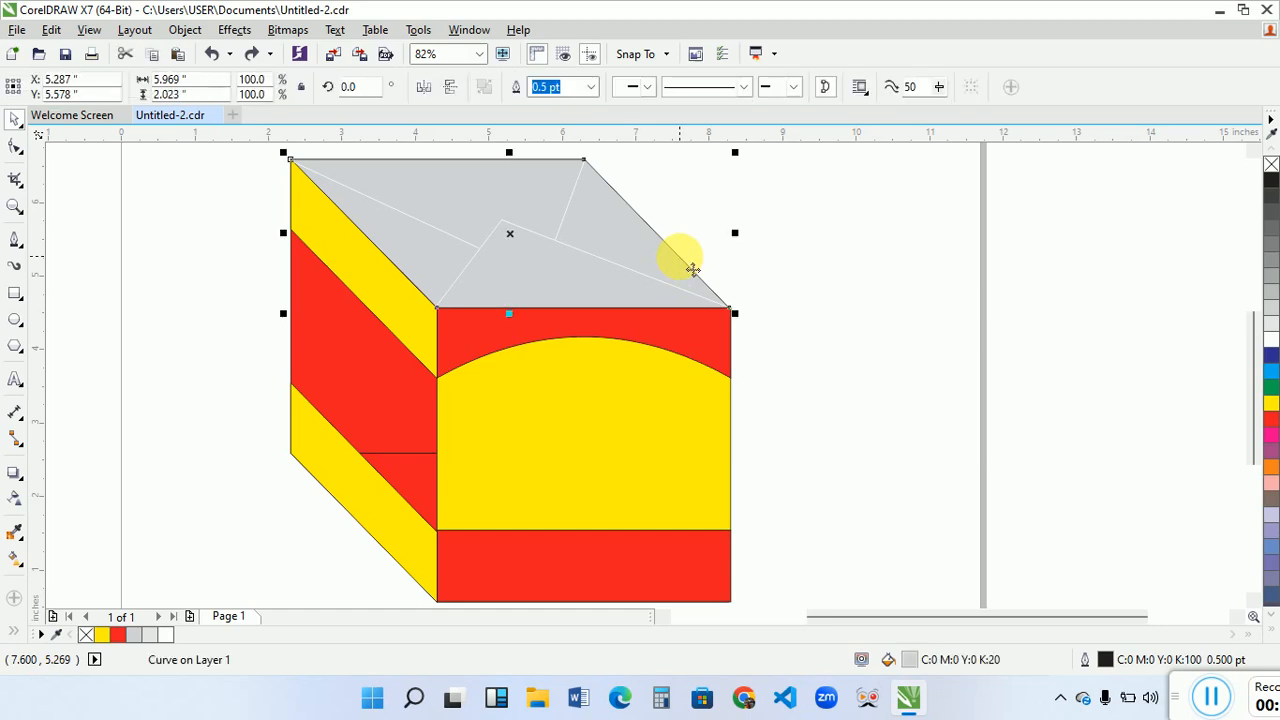
{"action": "left_click", "coordinate": [700, 343], "text": "shift"}
{"action": "left_click", "coordinate": [690, 404], "text": "shift"}
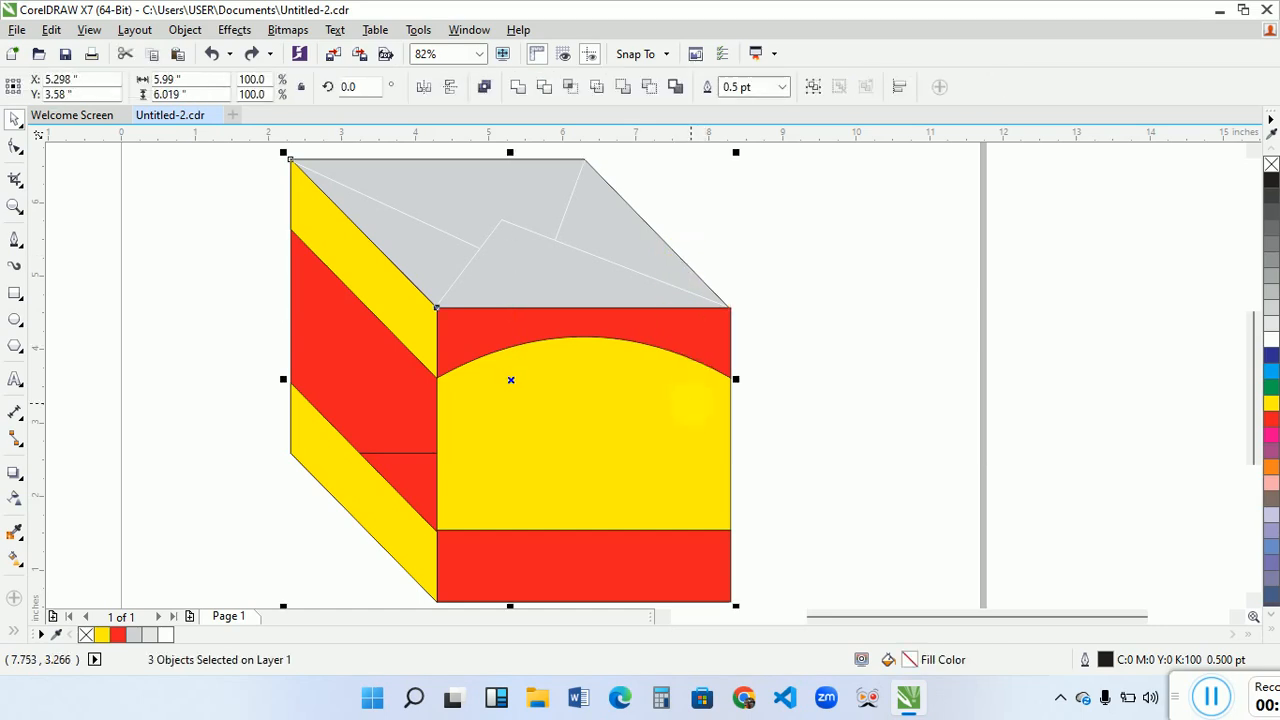
{"action": "left_click", "coordinate": [660, 575], "text": "shift"}
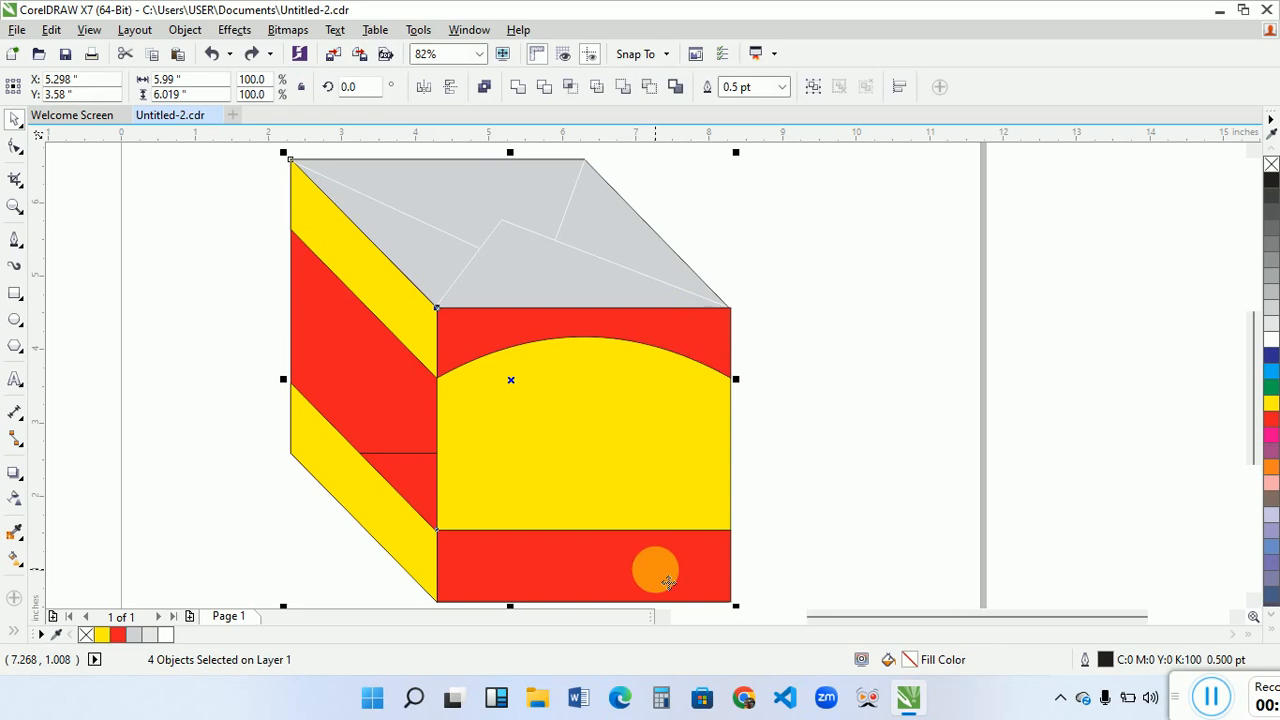
{"action": "left_click", "coordinate": [415, 528], "text": "shift"}
{"action": "left_click", "coordinate": [425, 478], "text": "shift"}
{"action": "left_click", "coordinate": [398, 423], "text": "shift"}
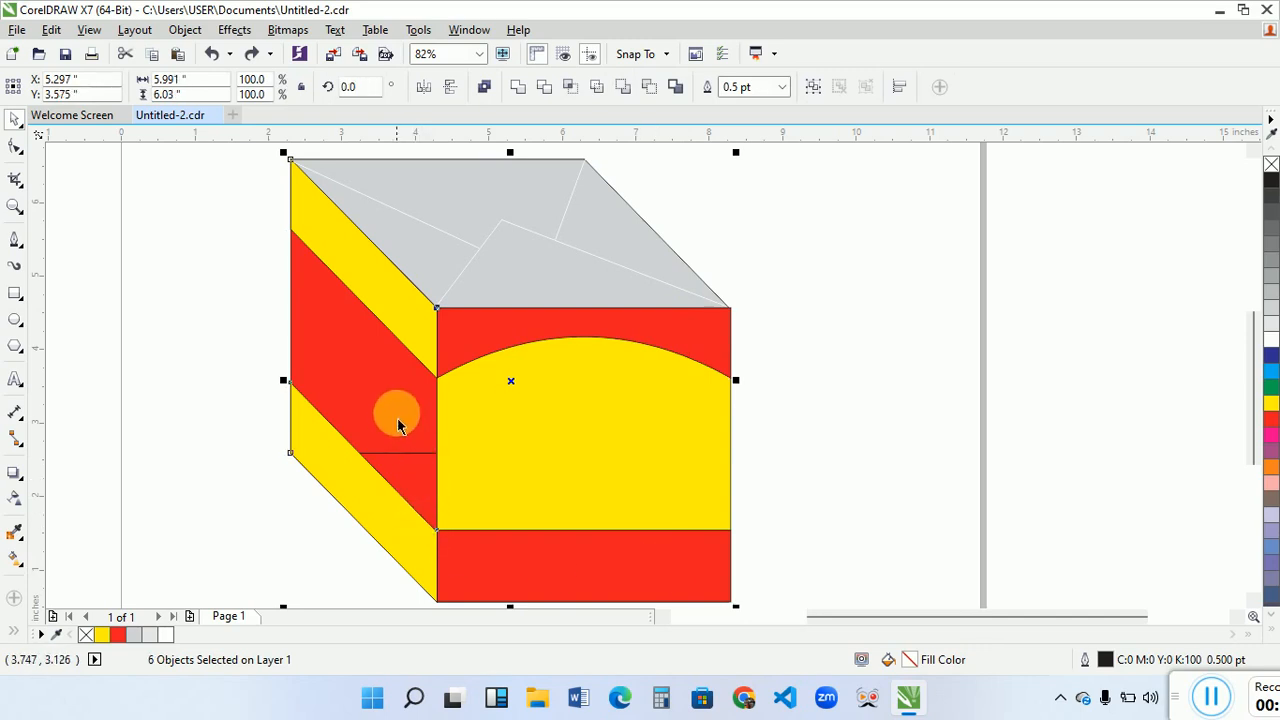
{"action": "left_click", "coordinate": [406, 306], "text": "shift"}
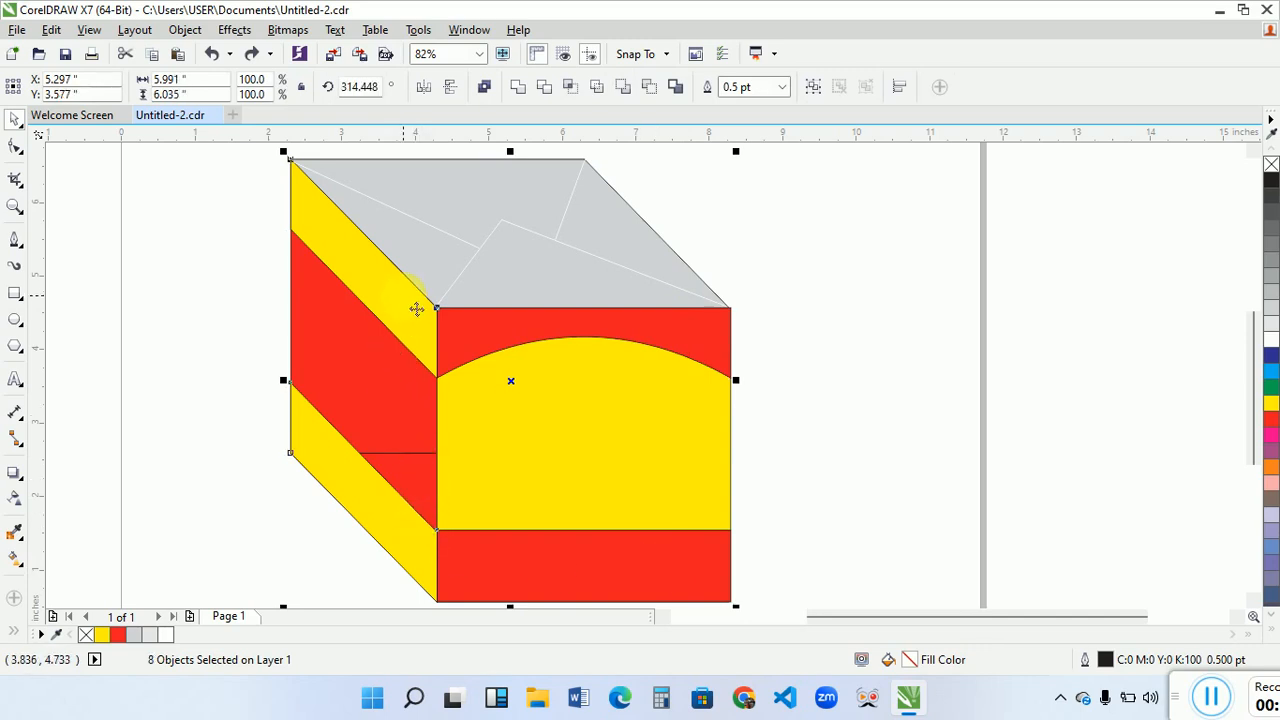
{"action": "right_click", "coordinate": [1271, 165]}
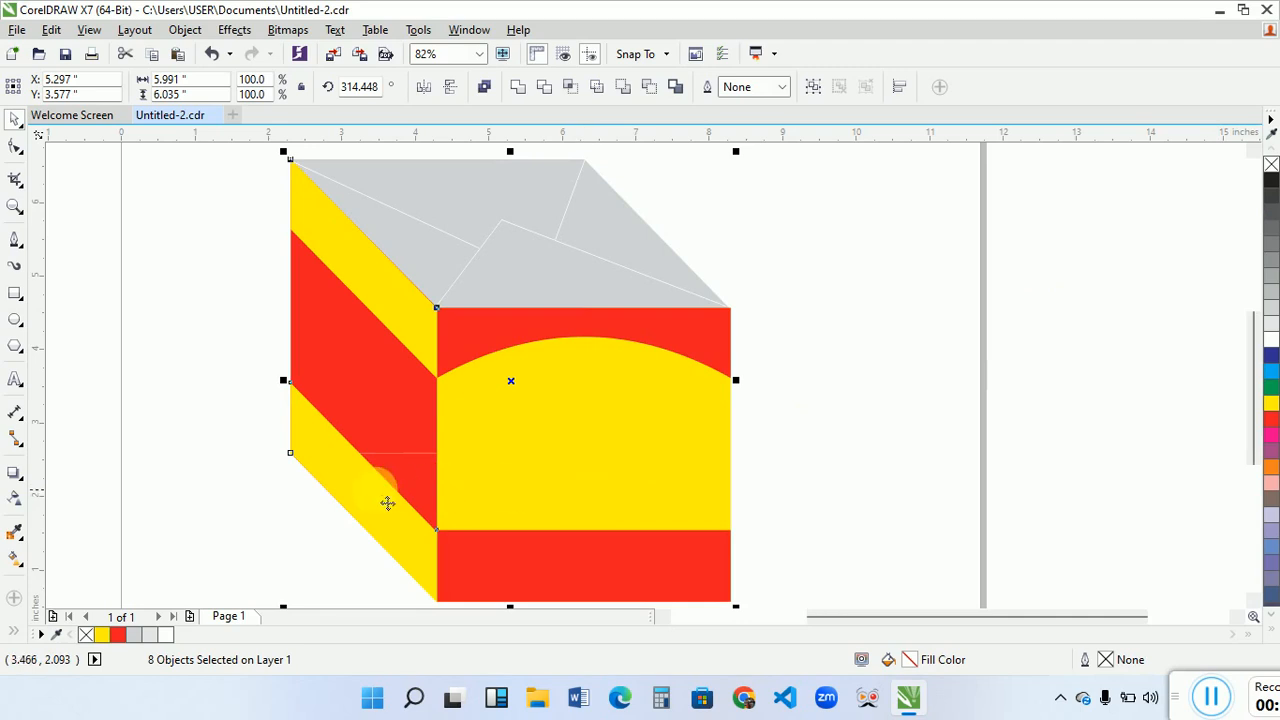
{"action": "left_click", "coordinate": [282, 497]}
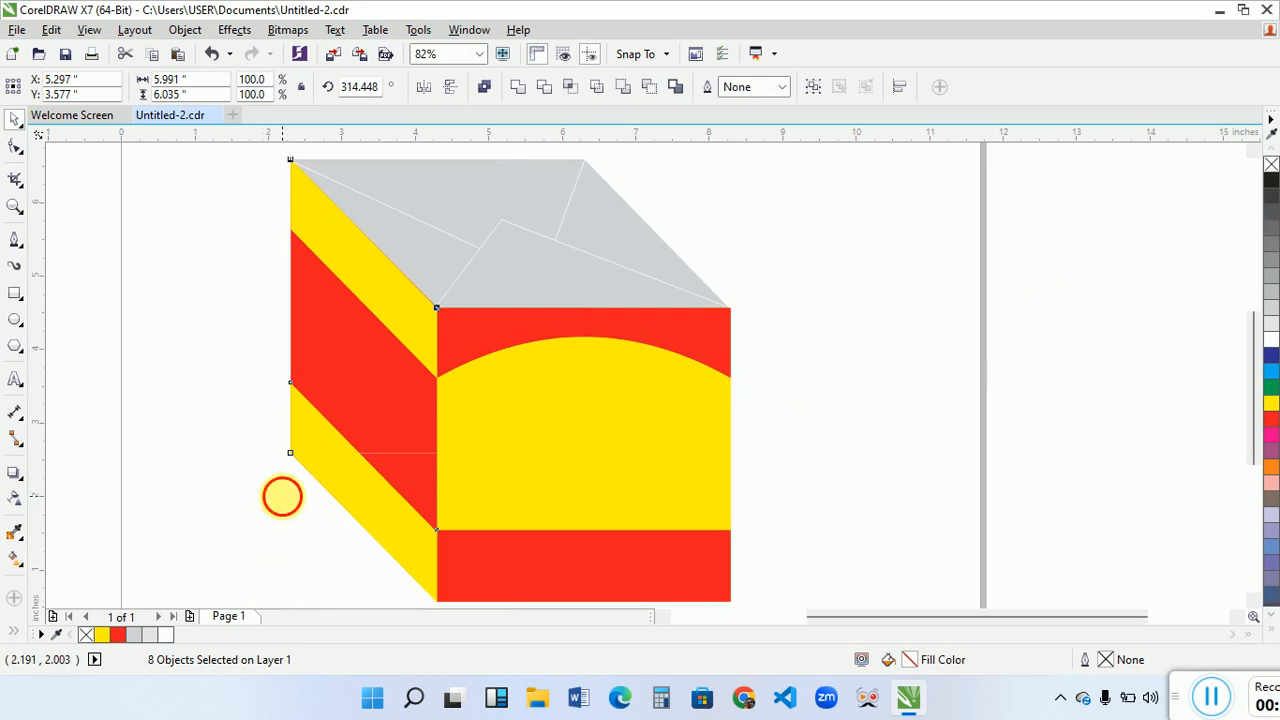
- Adjust the red bottom face to clear the thin line across the slanted side's red area
{"action": "left_click", "coordinate": [408, 466]}
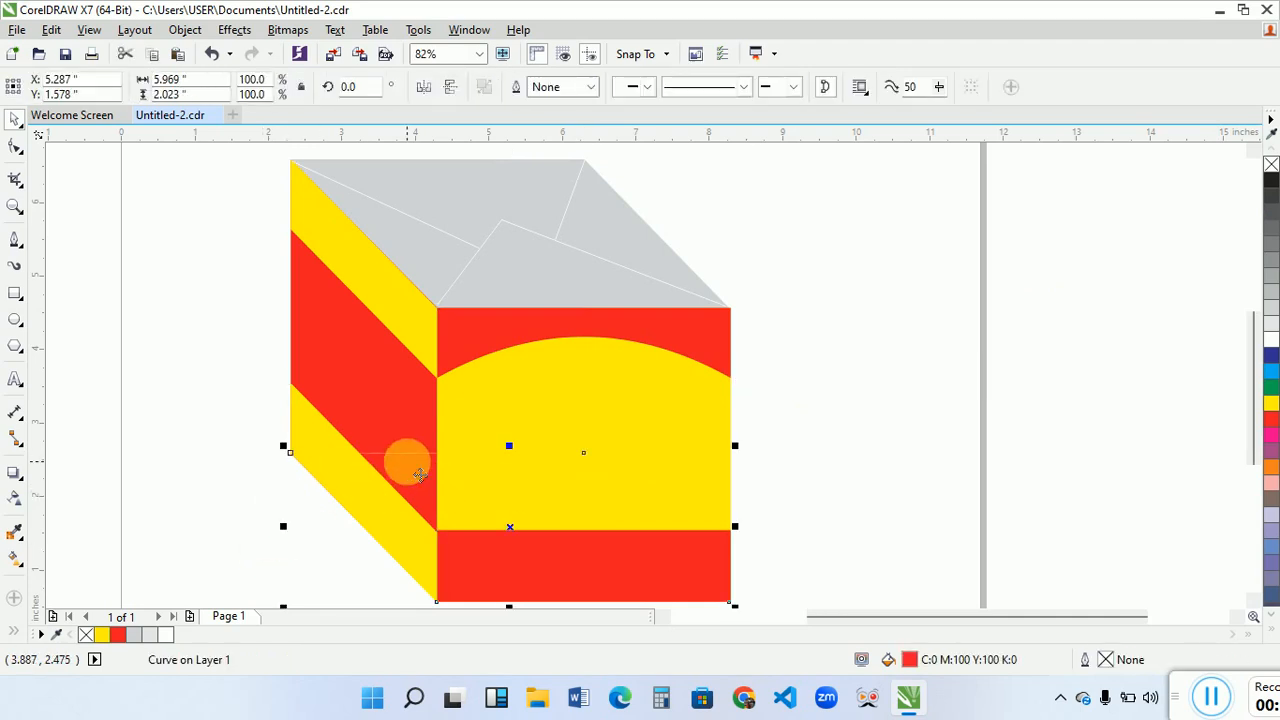
{"action": "left_click_drag", "start_coordinate": [418, 474], "coordinate": [418, 473]}
{"action": "left_click", "coordinate": [224, 408]}
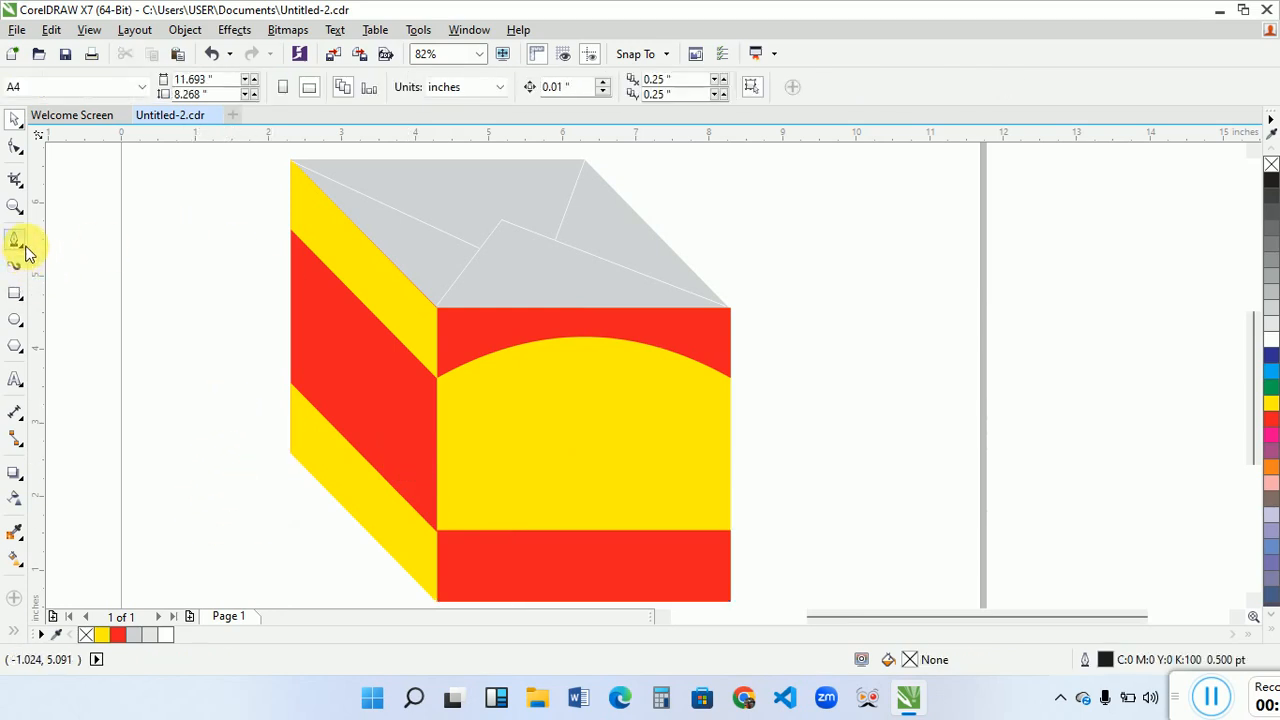
- Draw a four-point star about 1.67 by 1.42 inches near the top of the front face
{"action": "left_click", "coordinate": [20, 347]}
{"action": "left_click", "coordinate": [100, 366]}
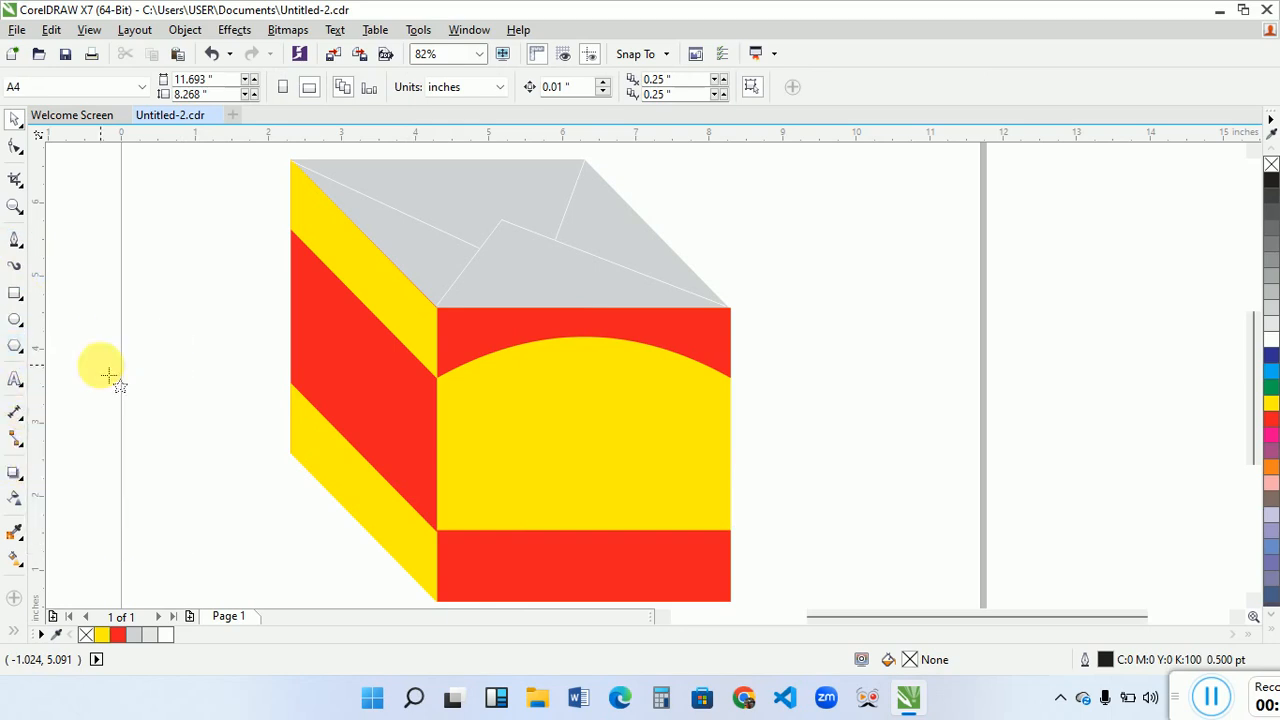
{"action": "left_click", "coordinate": [640, 88]}
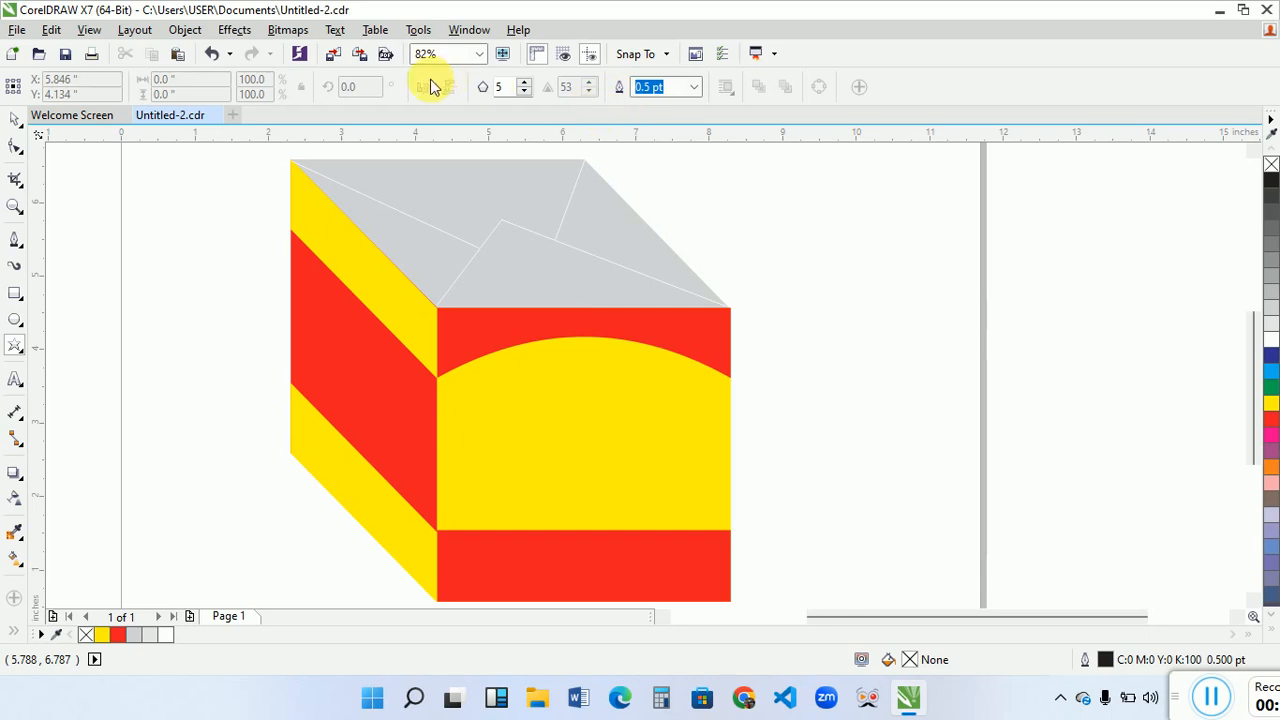
{"action": "left_click", "coordinate": [524, 91]}
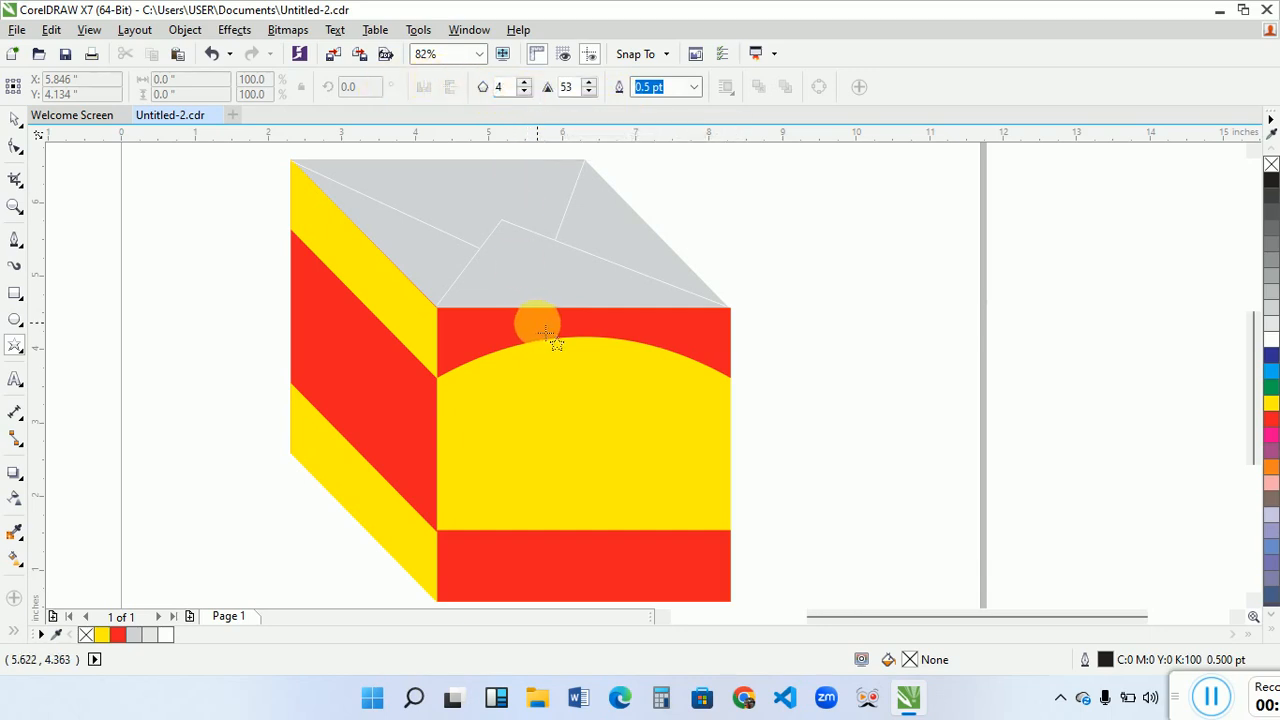
{"action": "left_click_drag", "start_coordinate": [538, 322], "coordinate": [665, 436]}
{"action": "key", "text": "space"}
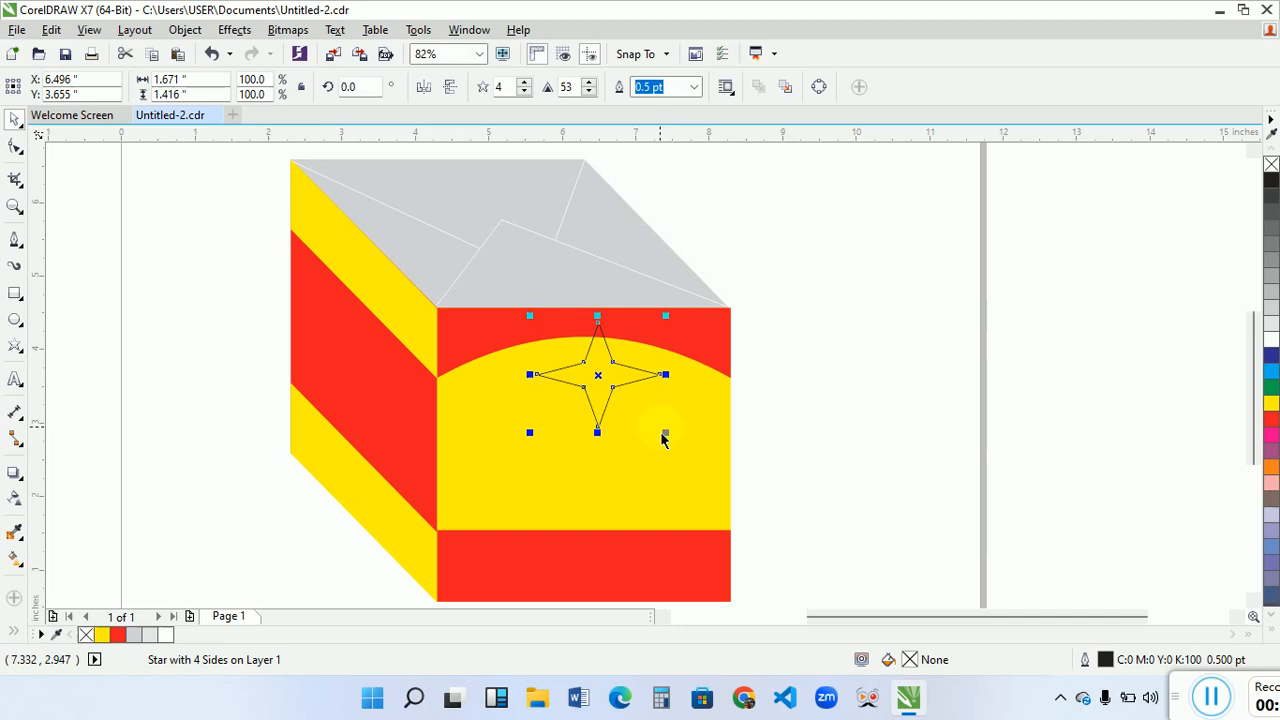
- Centre the star horizontally on the front face's arched upper band
{"action": "left_click", "coordinate": [700, 337], "text": "shift"}
{"action": "key", "text": "c"}
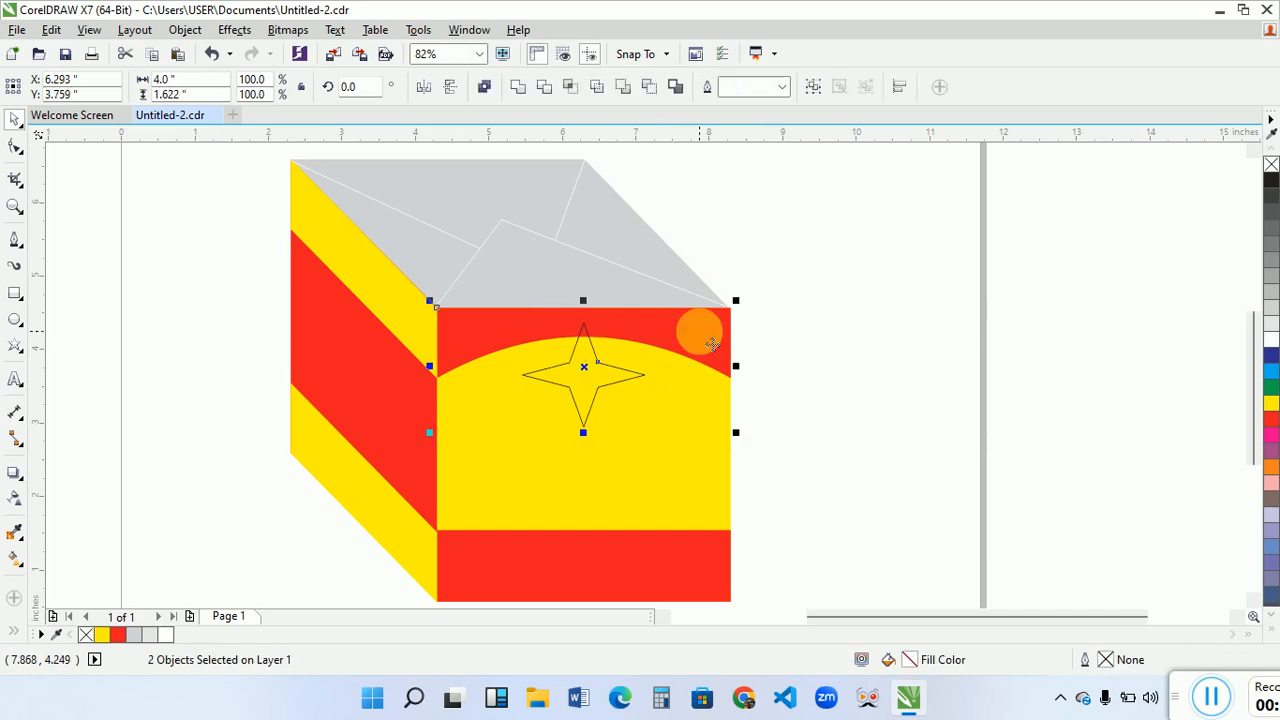
{"action": "left_click", "coordinate": [851, 371]}
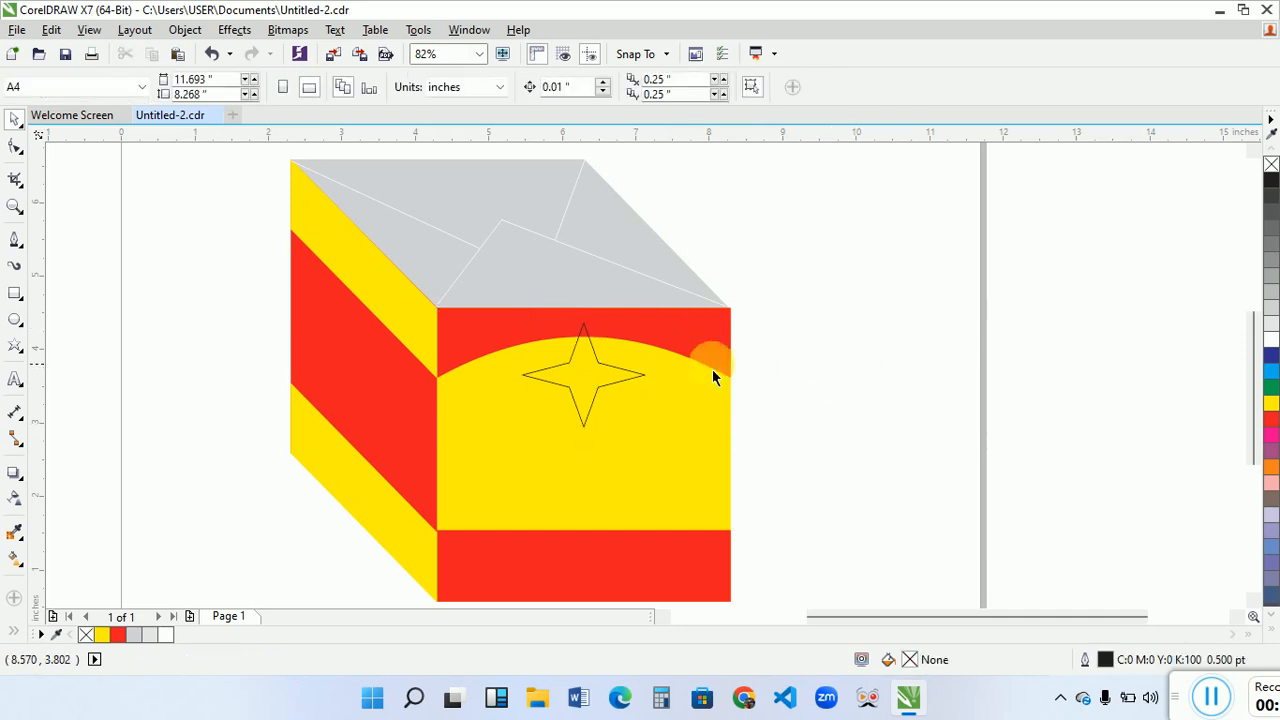
- Fill the star with red and give it a yellow 4.0 pt outline
{"action": "left_click", "coordinate": [626, 377]}
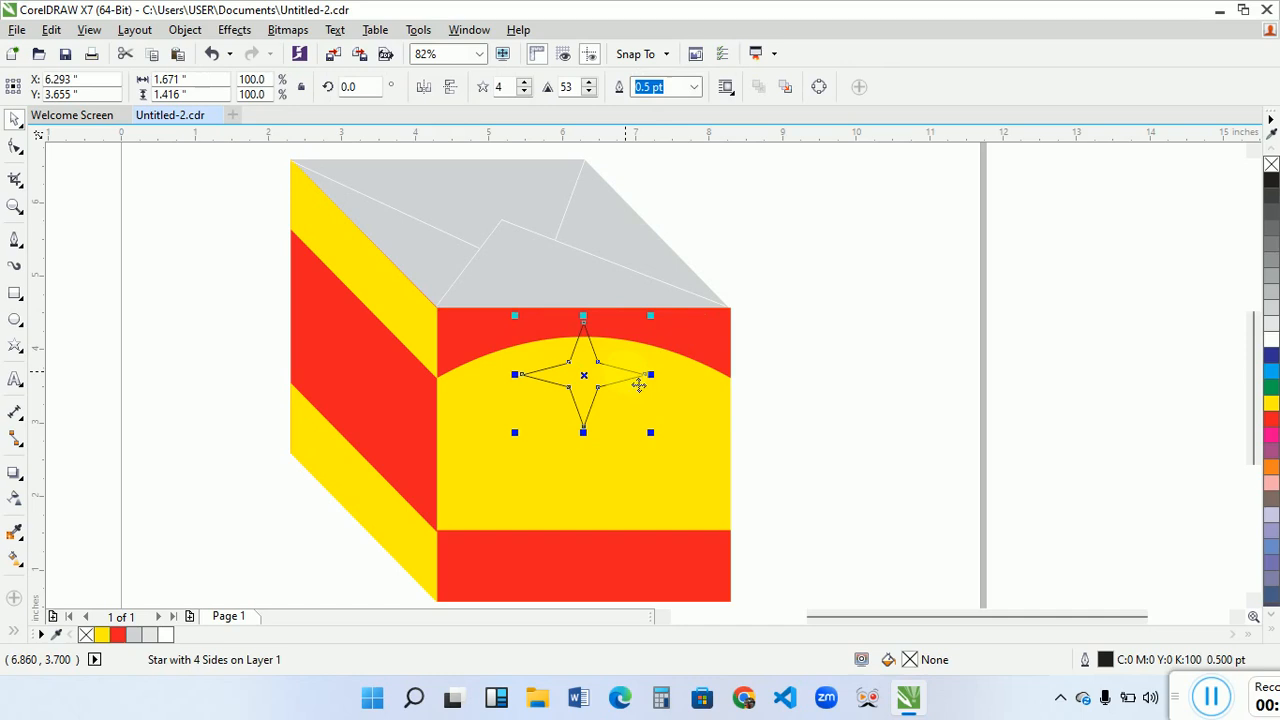
{"action": "left_click", "coordinate": [1272, 422]}
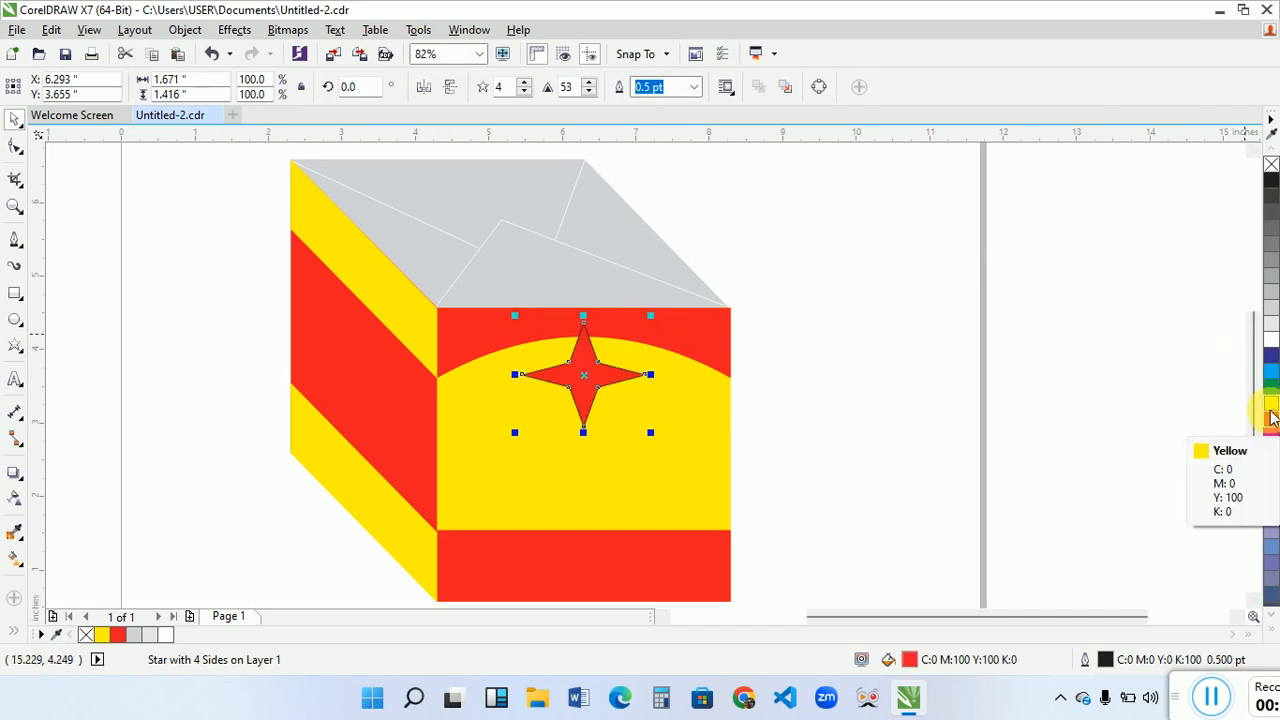
{"action": "right_click", "coordinate": [1272, 412]}
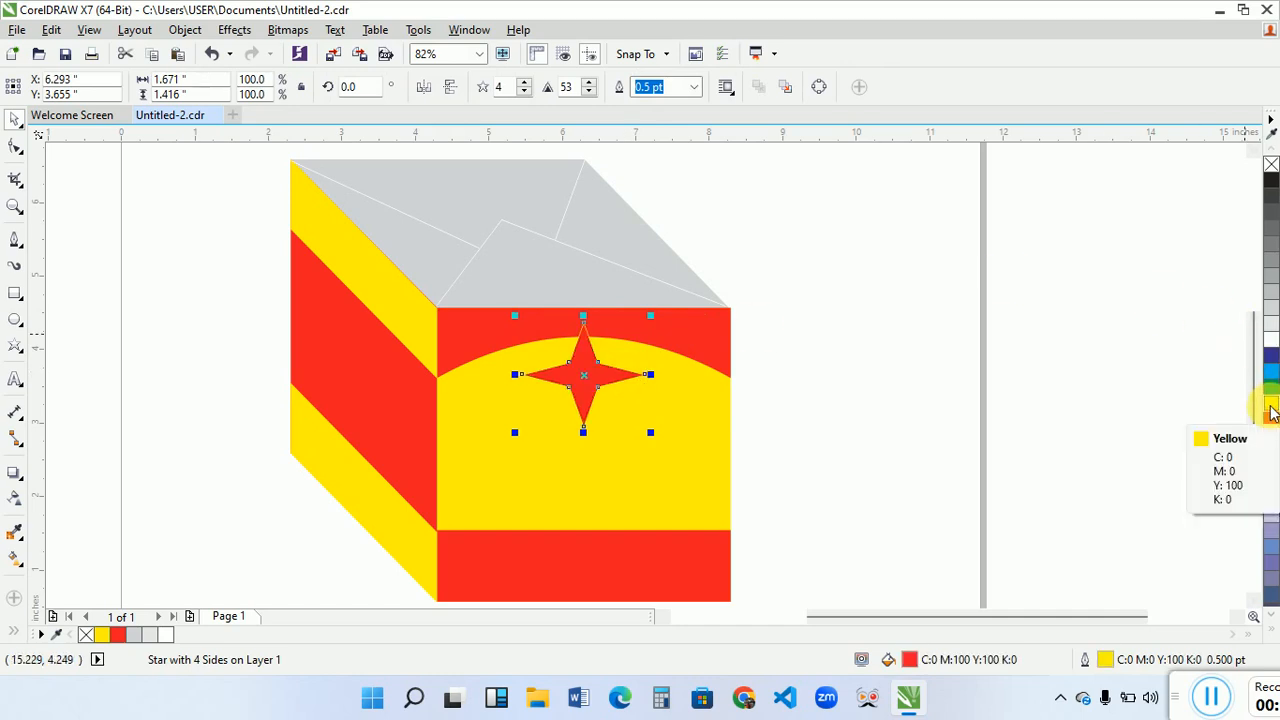
{"action": "left_click", "coordinate": [694, 87]}
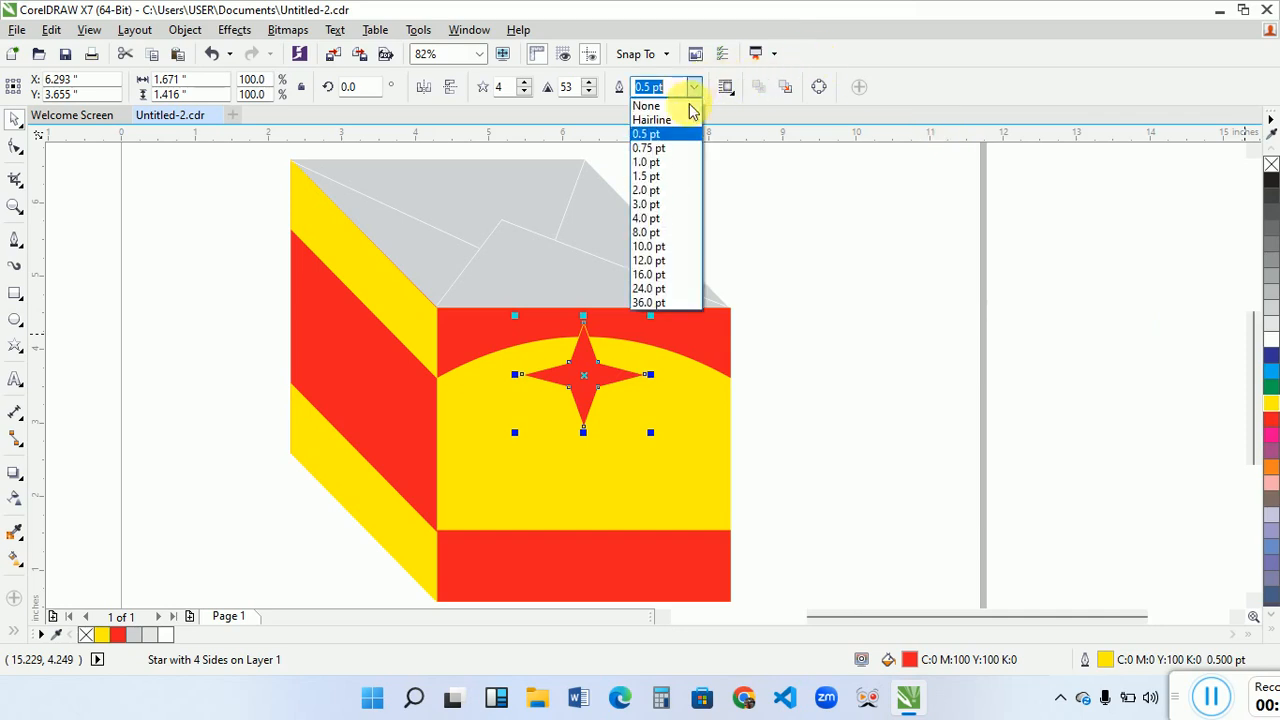
{"action": "left_click", "coordinate": [656, 220]}
{"action": "left_click", "coordinate": [870, 300]}
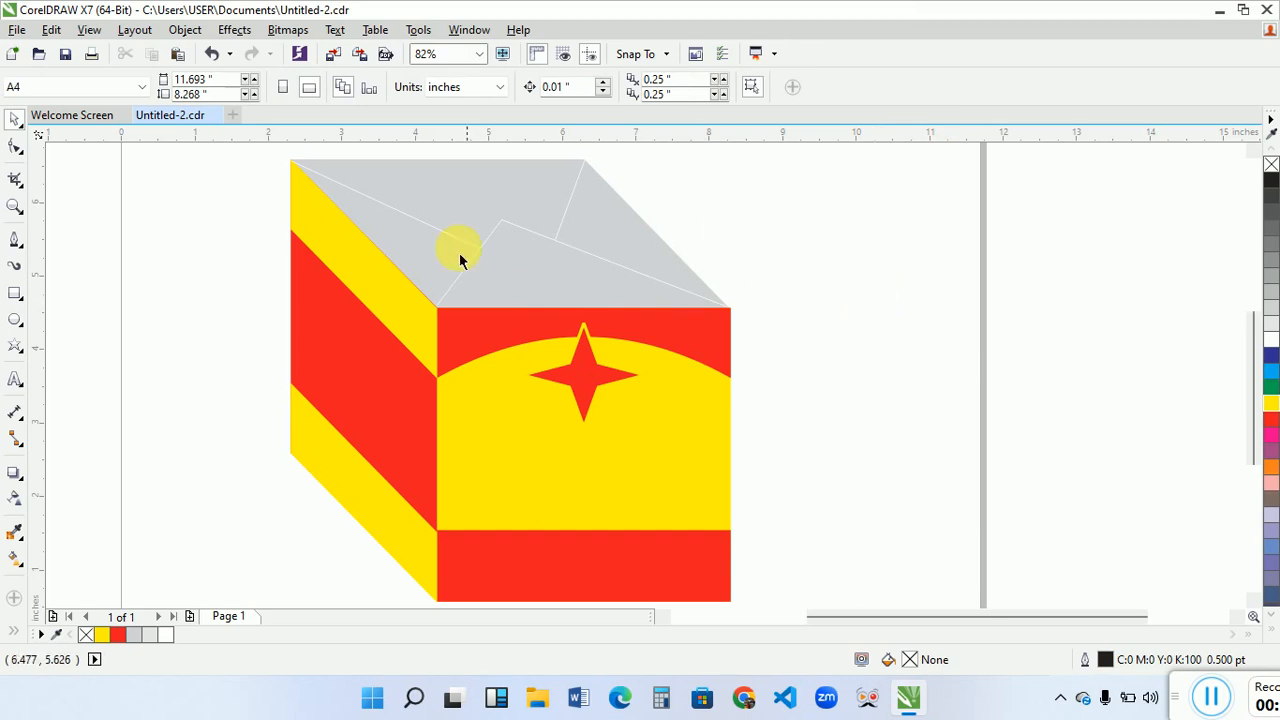
- Draw a rectangle over the star's centre between its inner corners and narrow it to about 0.36 by 0.30 inches
{"action": "left_click", "coordinate": [15, 206]}
{"action": "left_click_drag", "start_coordinate": [518, 338], "coordinate": [654, 424]}
{"action": "key", "text": "space"}
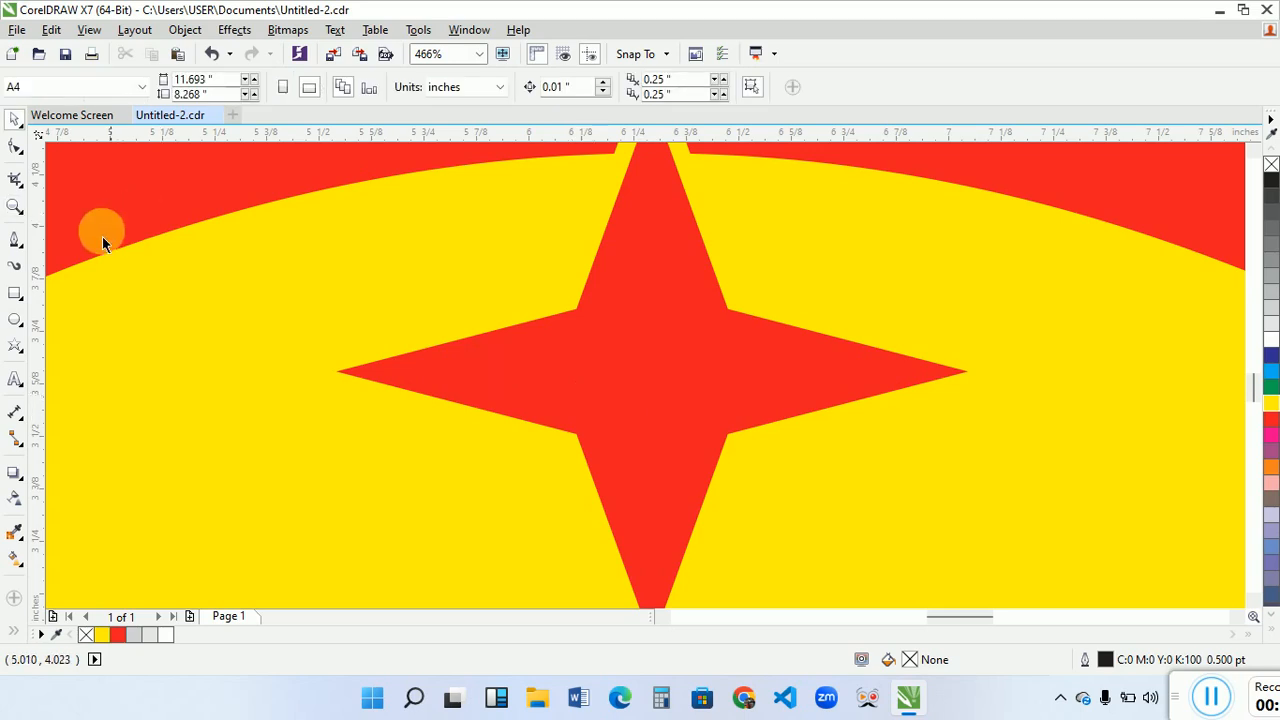
{"action": "left_click", "coordinate": [15, 293]}
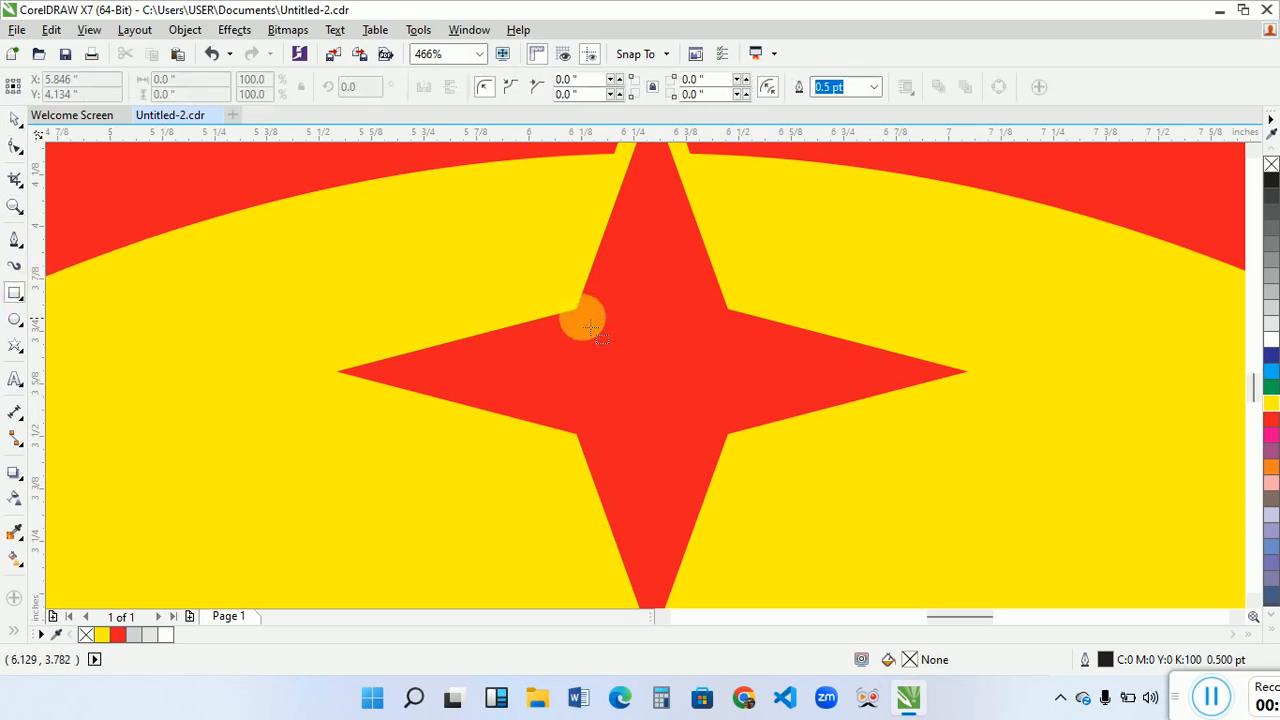
{"action": "left_click_drag", "start_coordinate": [575, 309], "coordinate": [737, 444]}
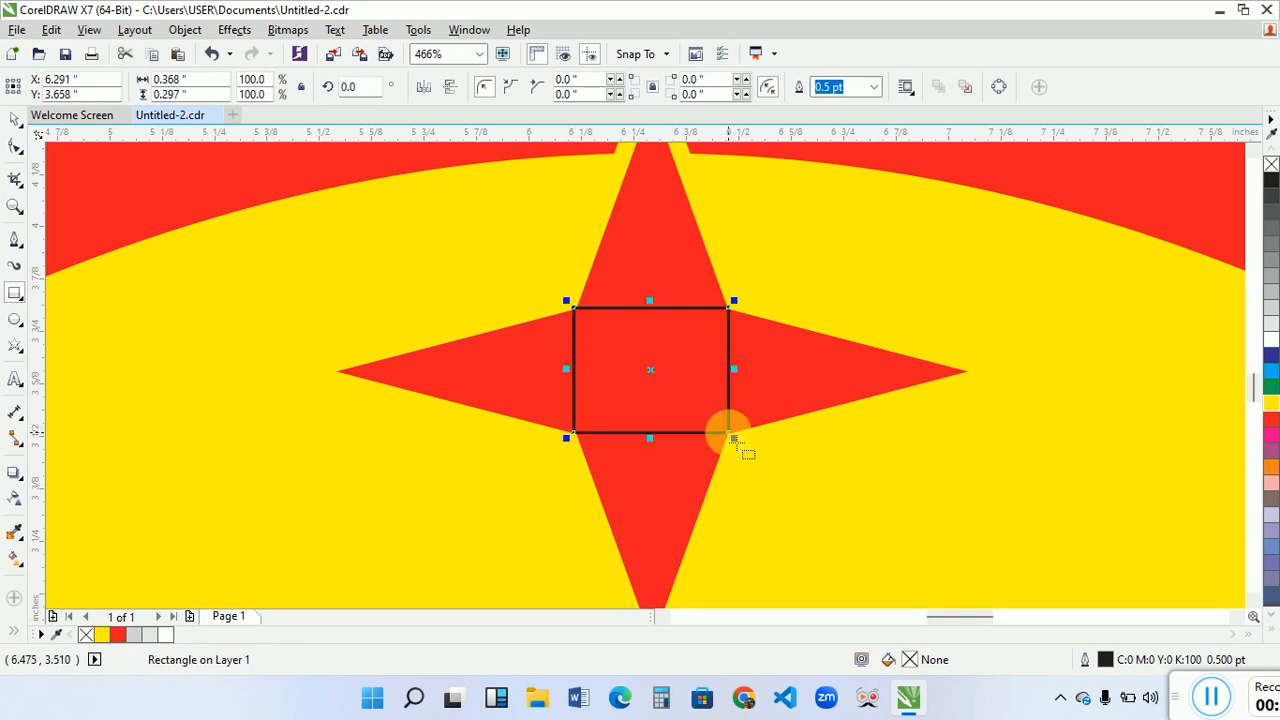
{"action": "key", "text": "space"}
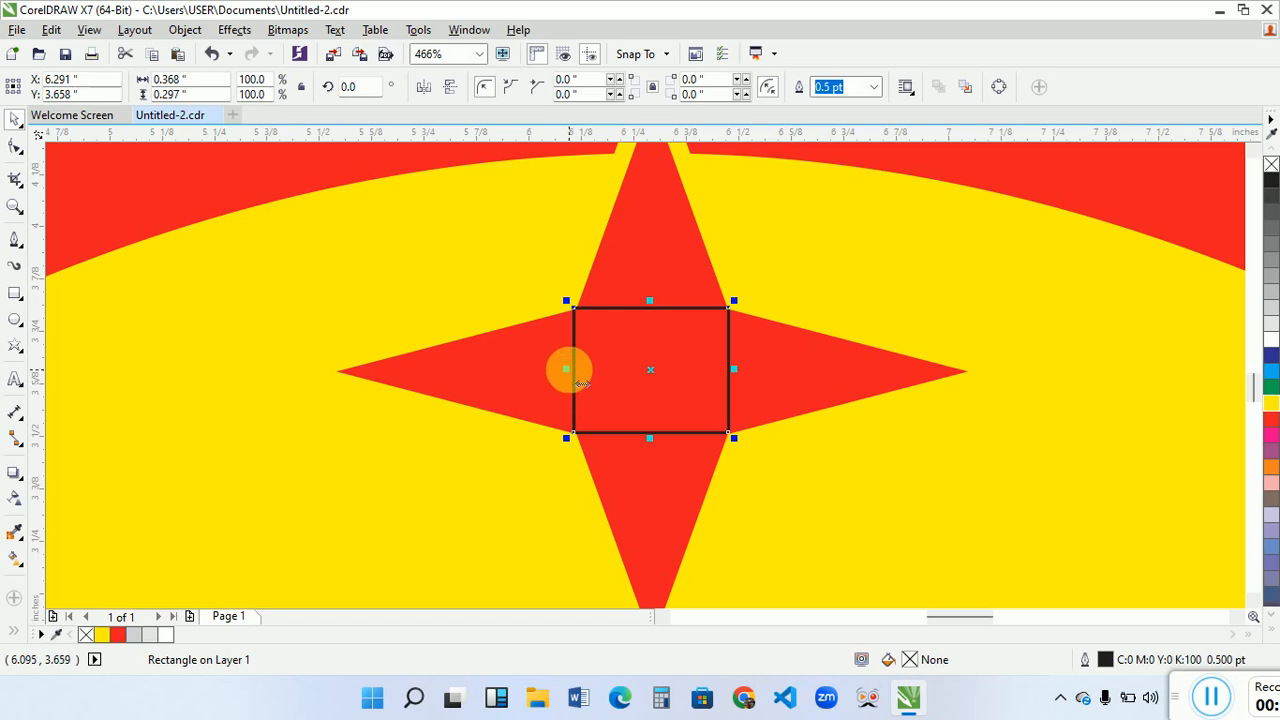
{"action": "mouse_move", "coordinate": [569, 370]}
{"action": "left_mouse_down"}
{"action": "mouse_move", "coordinate": [585, 373]}
{"action": "mouse_move", "coordinate": [572, 371]}
{"action": "left_mouse_up"}
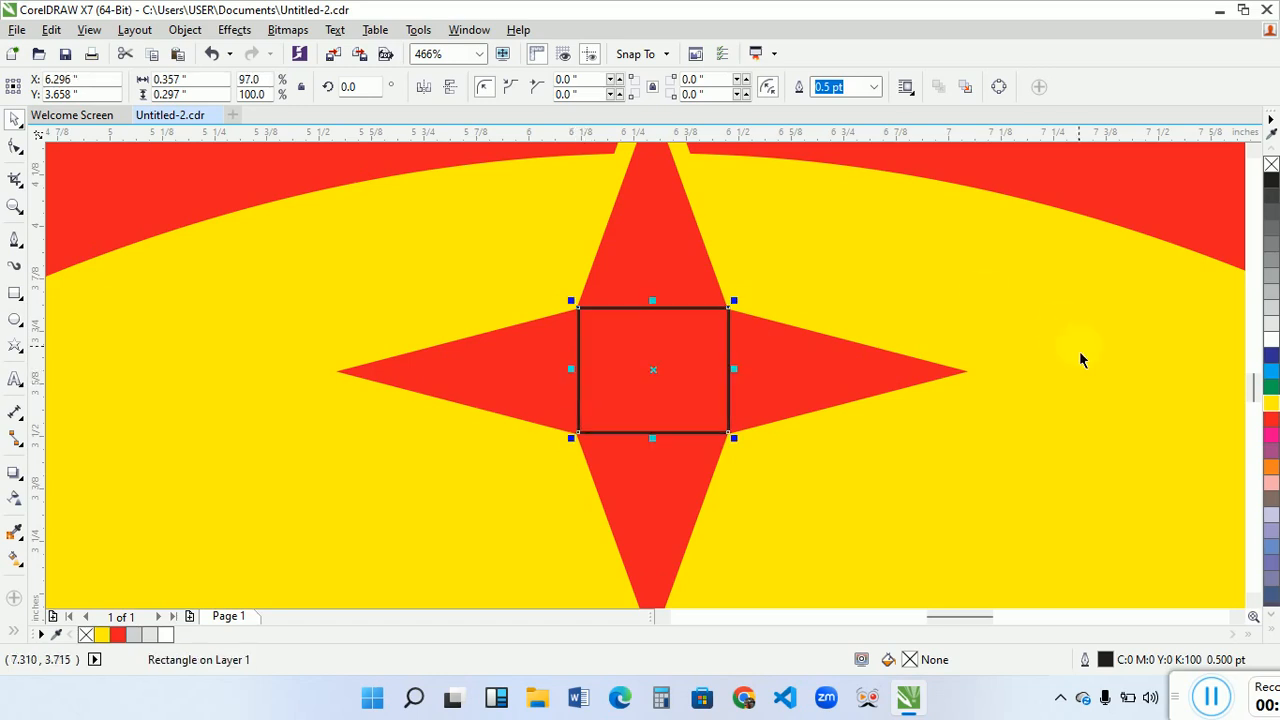
- Fill the rectangle in the star's centre with yellow and remove its outline
{"action": "left_click", "coordinate": [1272, 405]}
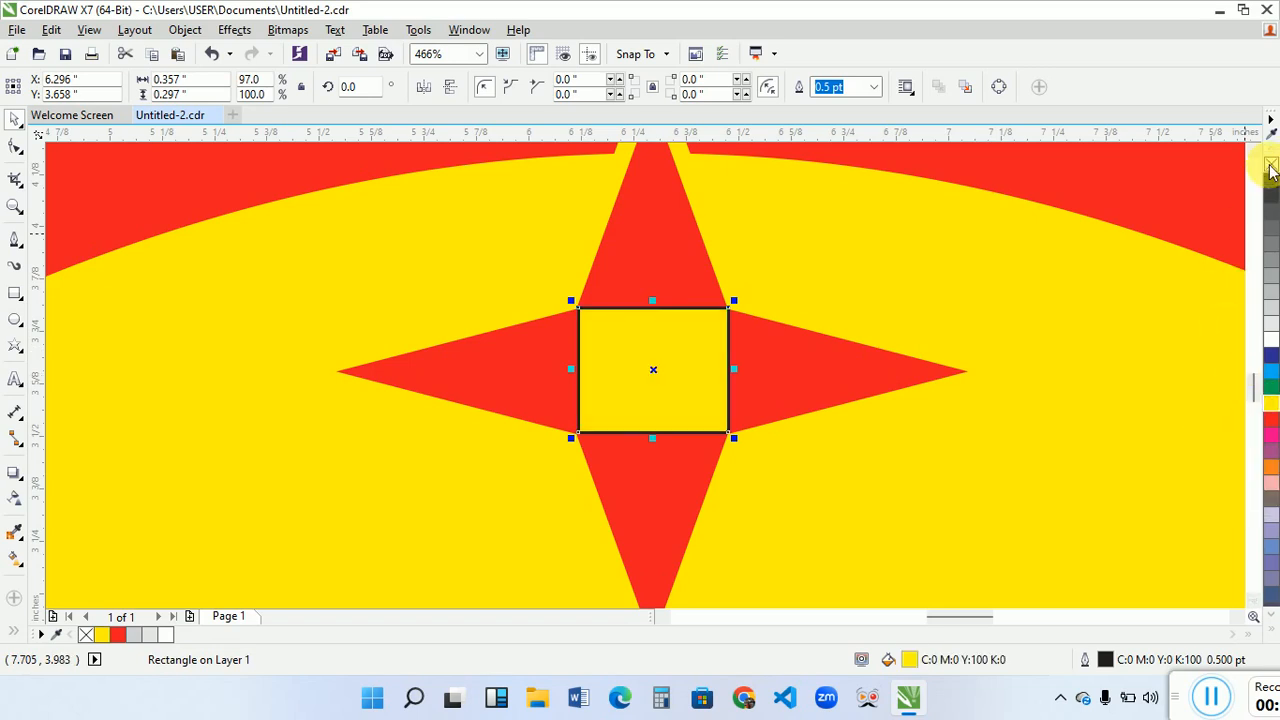
{"action": "right_click", "coordinate": [1271, 165]}
{"action": "left_click", "coordinate": [449, 500]}
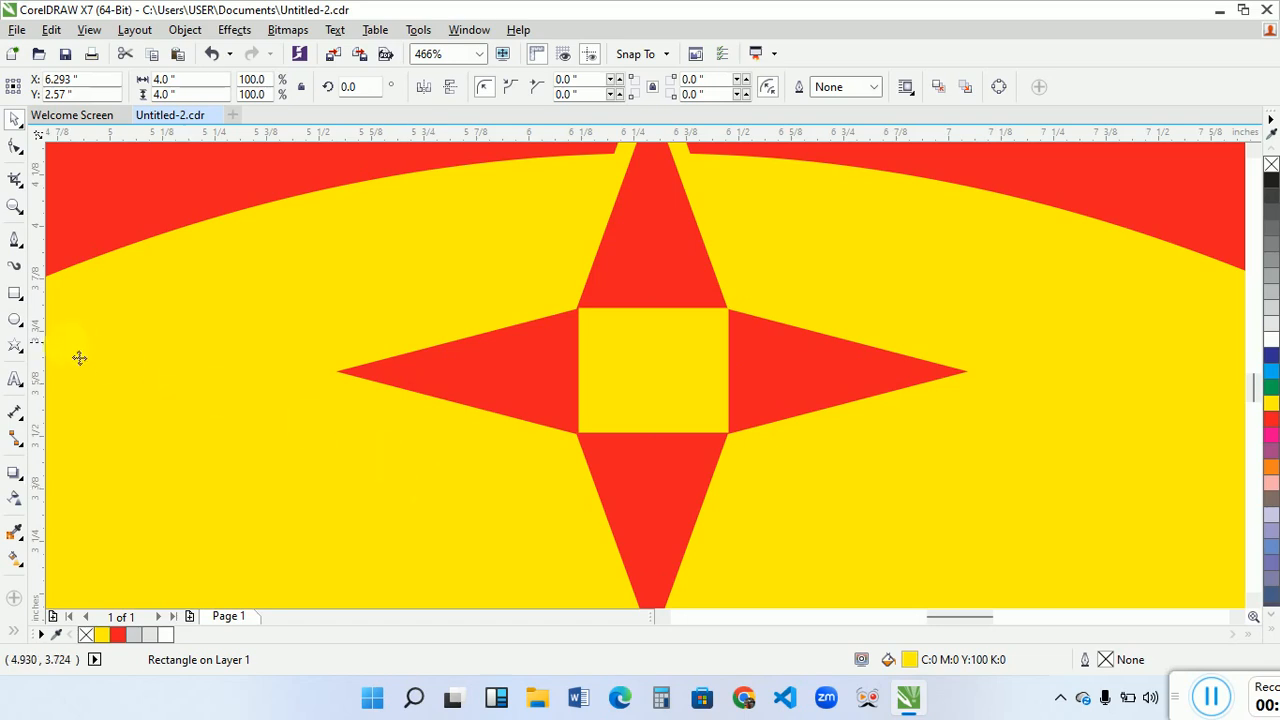
- Add the letter "M" as 24 pt Arial text beside the star and make it bold
{"action": "left_click", "coordinate": [14, 388]}
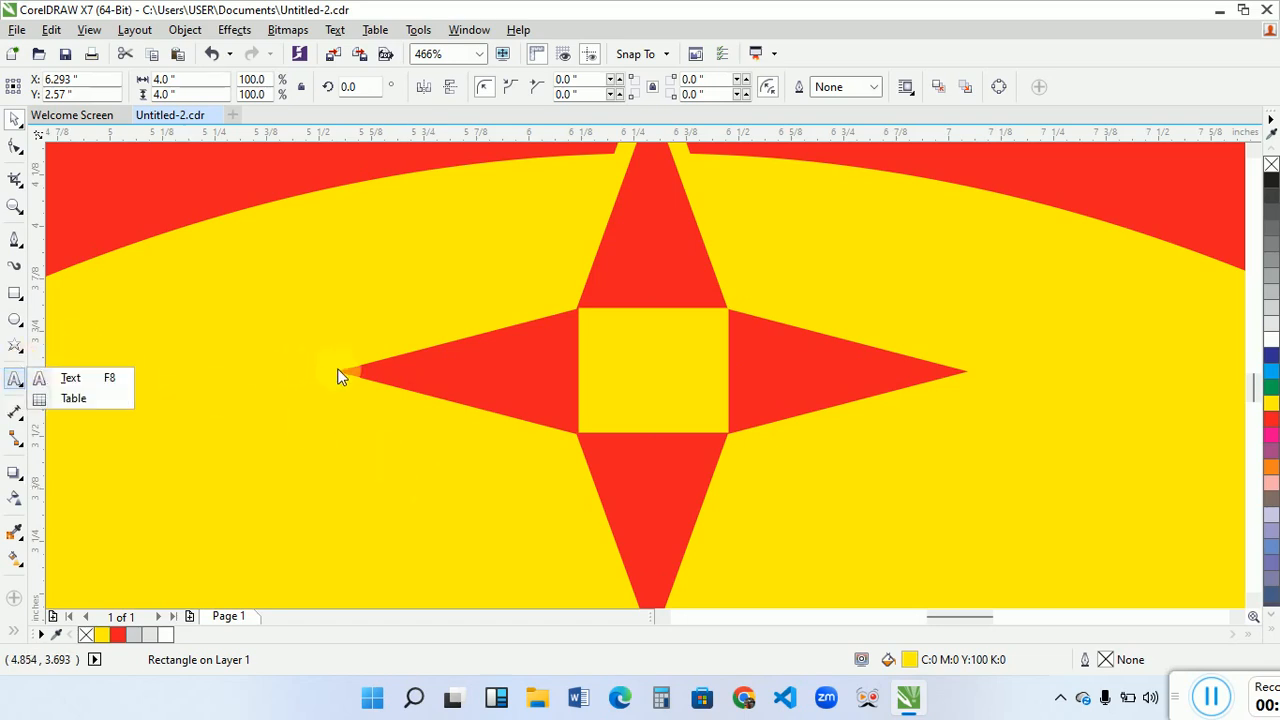
{"action": "left_click", "coordinate": [69, 376]}
{"action": "left_click", "coordinate": [238, 357]}
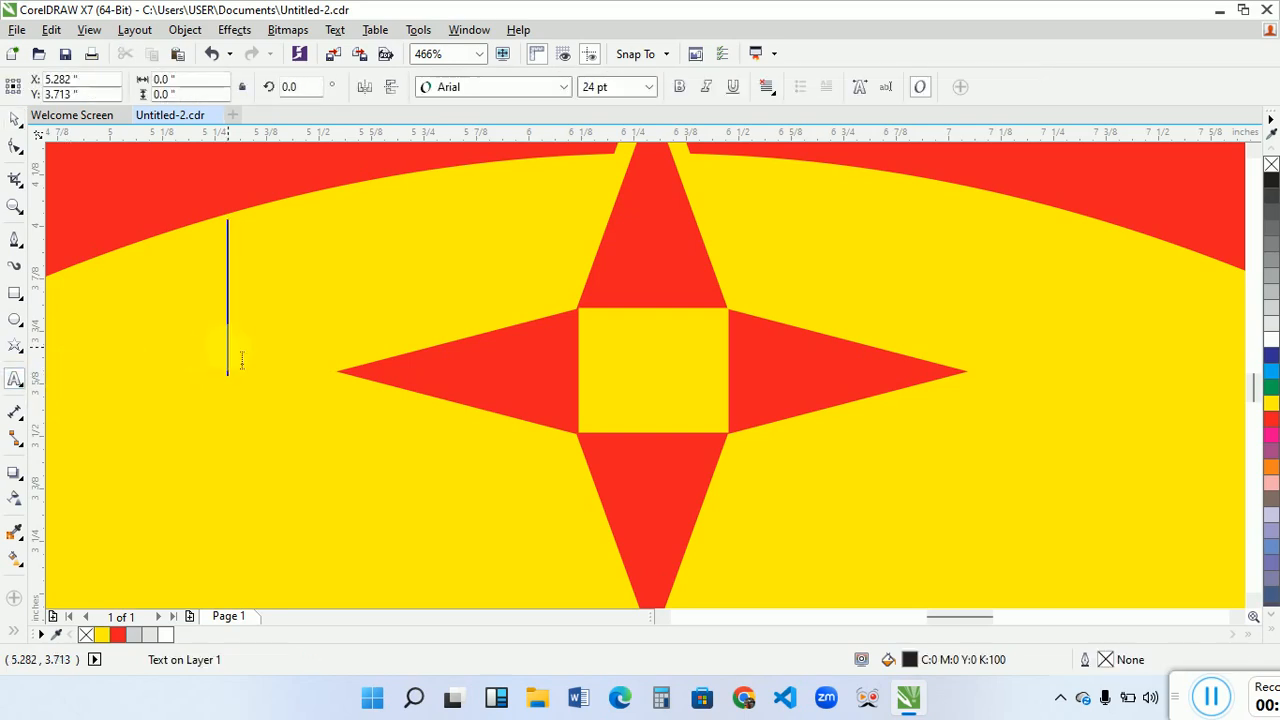
{"action": "type", "text": "M"}
{"action": "key", "text": "ctrl+space"}
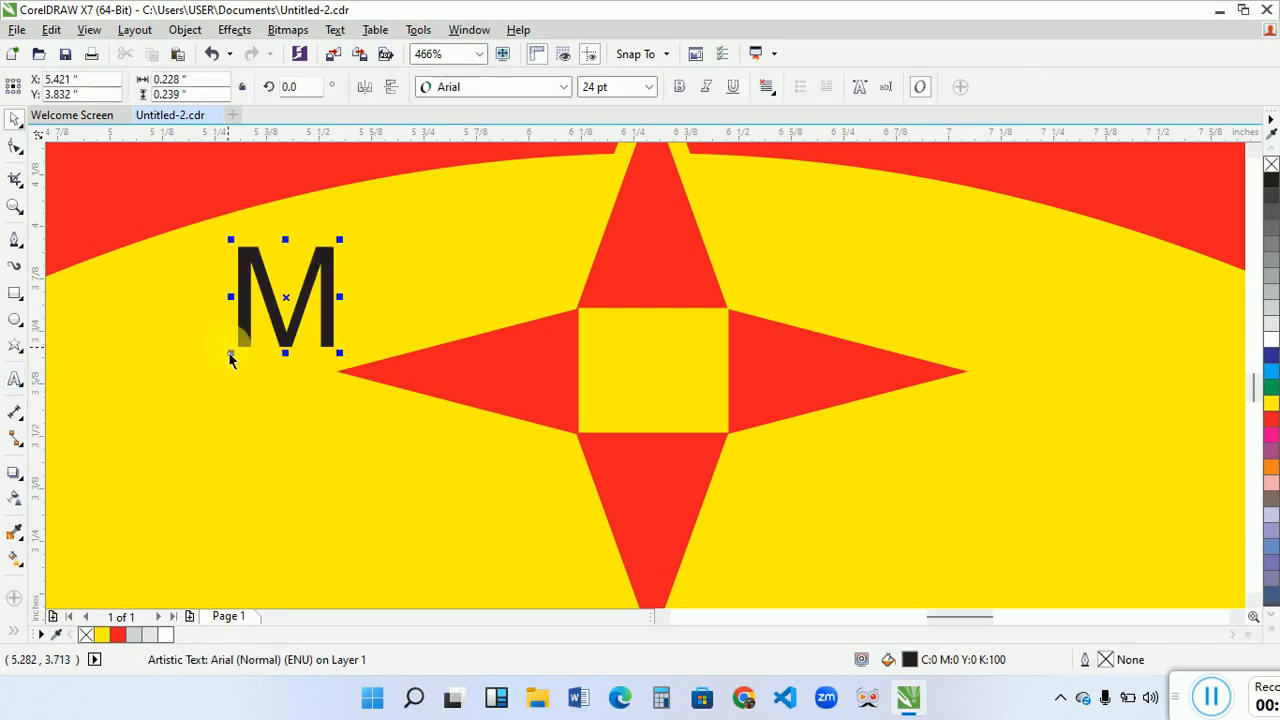
{"action": "left_click", "coordinate": [680, 87]}
- Move the "M" into the middle of the star's yellow rectangle and fill it with red
{"action": "left_click_drag", "start_coordinate": [322, 291], "coordinate": [692, 364]}
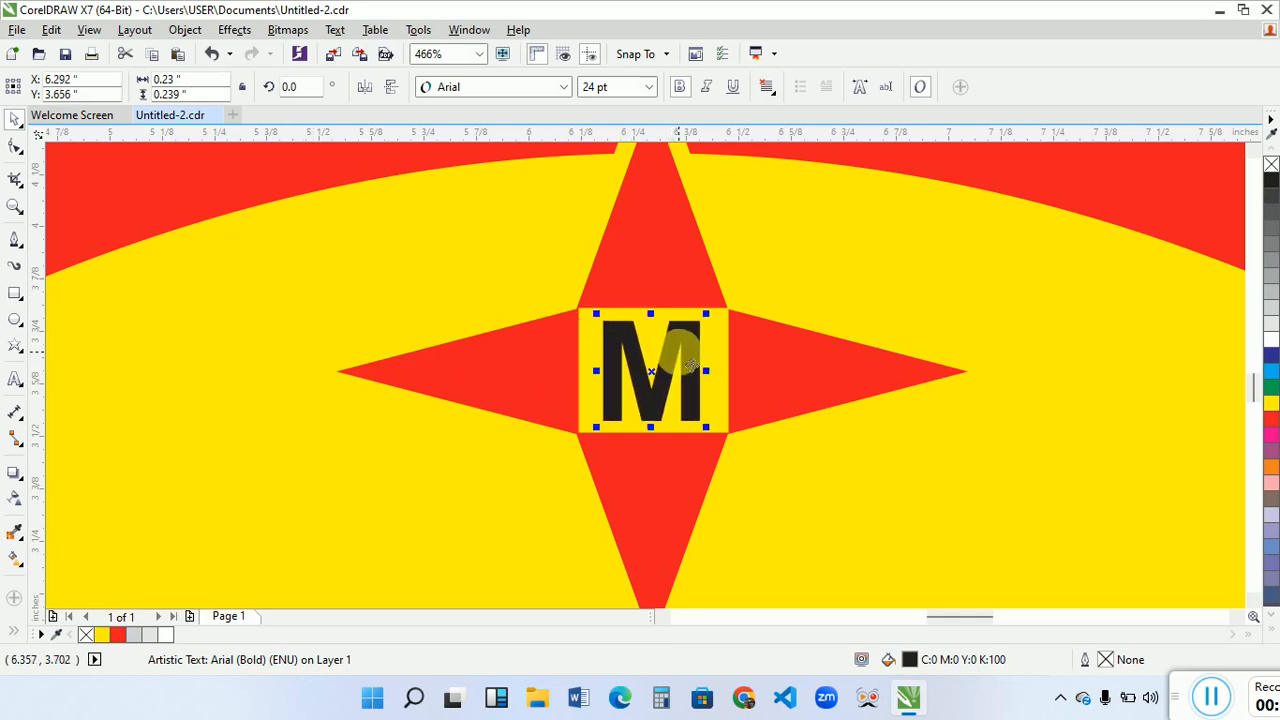
{"action": "left_click", "coordinate": [1271, 419]}
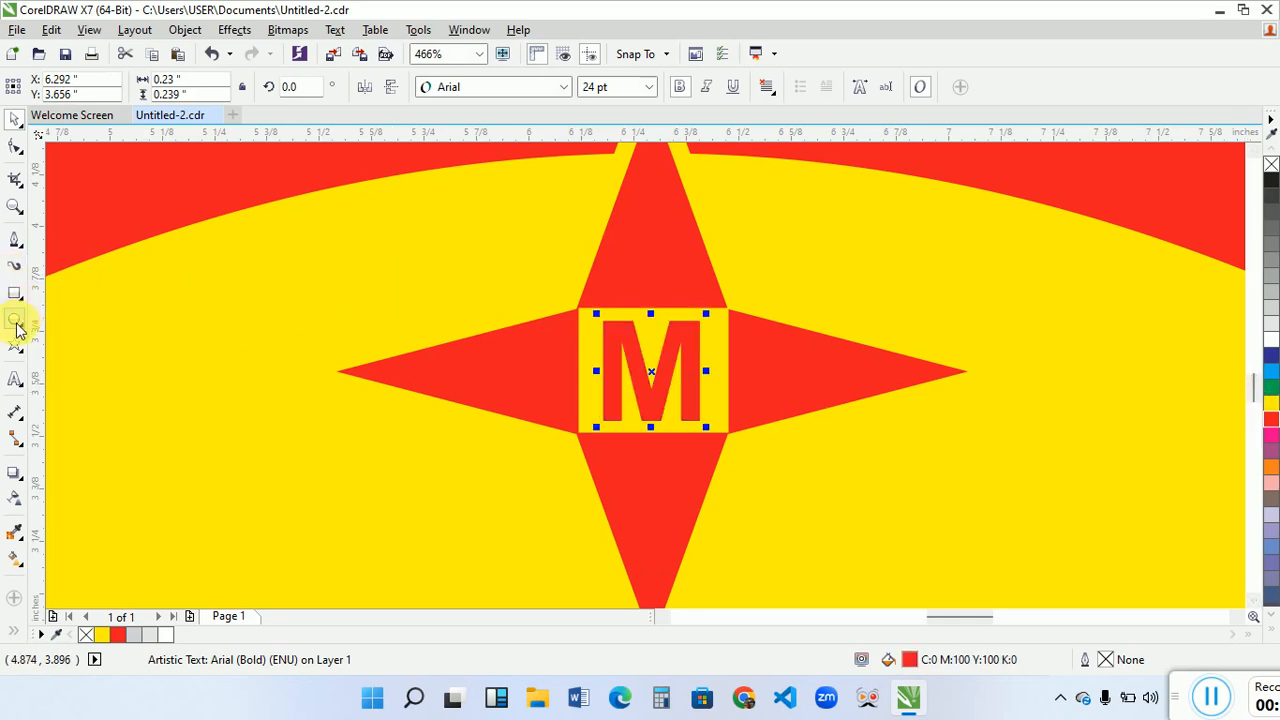
{"action": "left_click", "coordinate": [15, 206]}
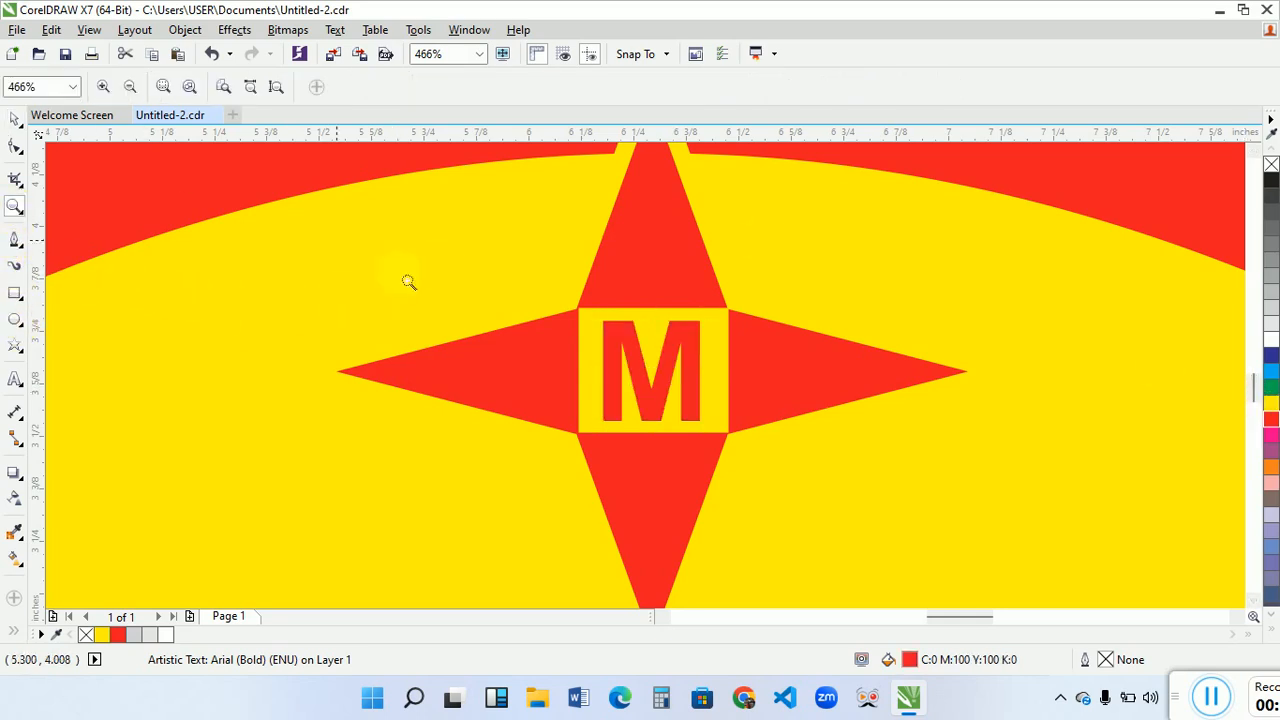
{"action": "right_click", "coordinate": [542, 318]}
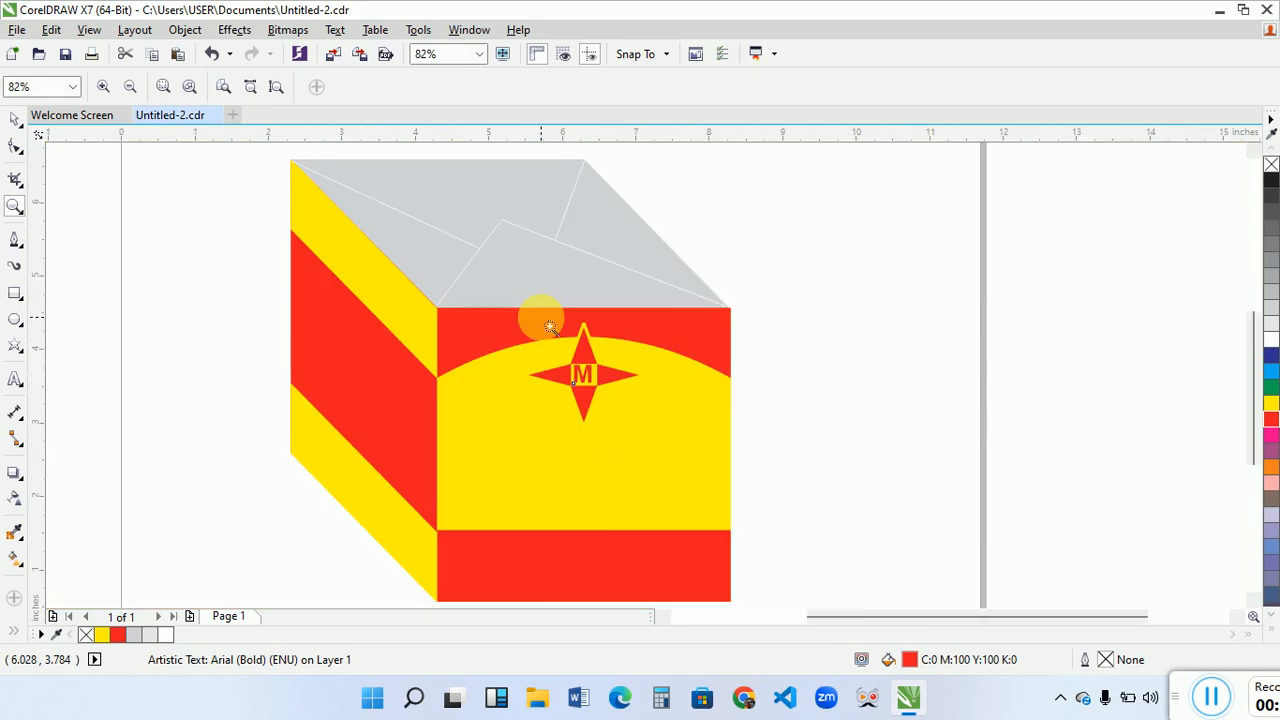
{"action": "key", "text": "space"}
{"action": "left_click", "coordinate": [845, 360]}
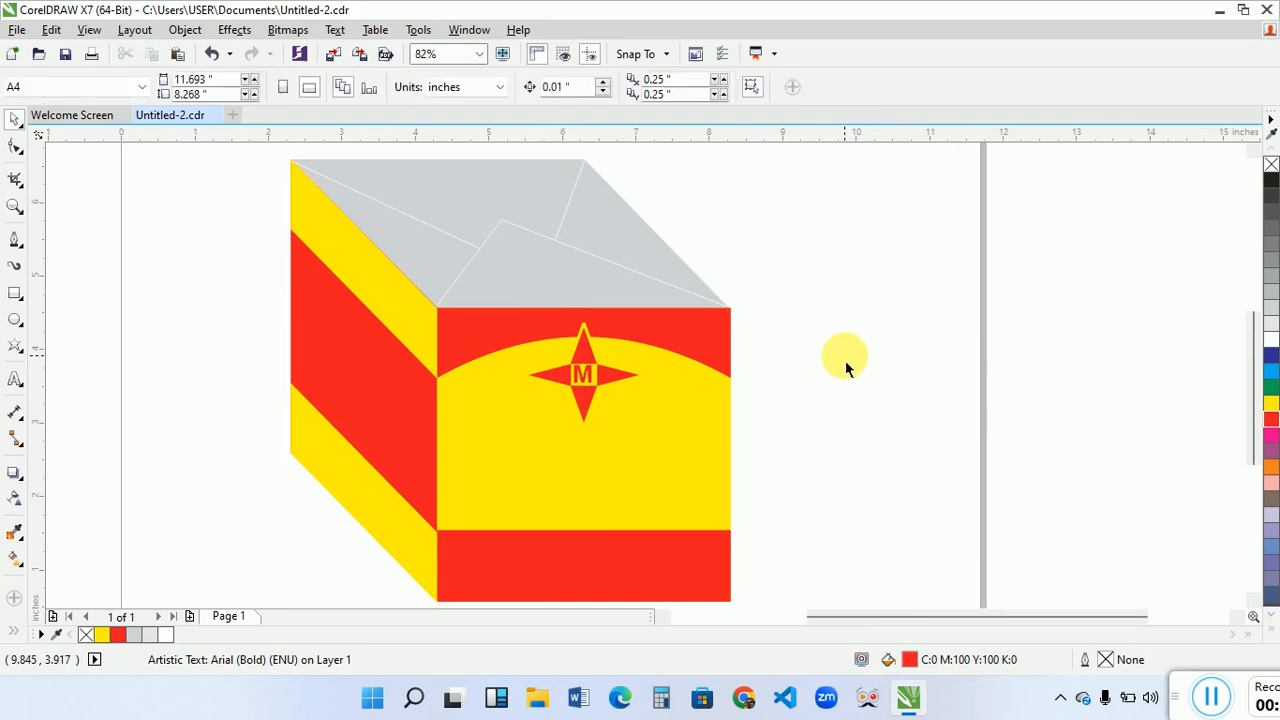
- Add the two-line text "MAGGI CUBE" in 24 pt Arial beside the box and make it bold
{"action": "left_click", "coordinate": [589, 388]}
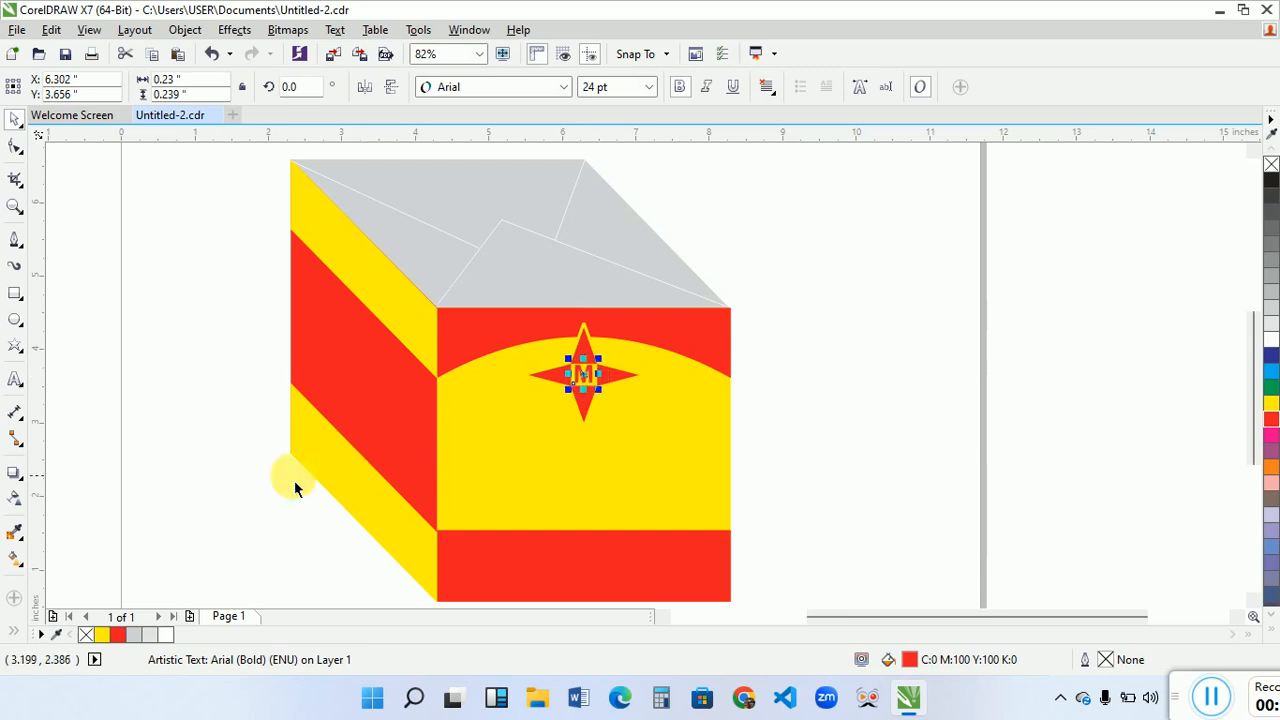
{"action": "left_click", "coordinate": [223, 437]}
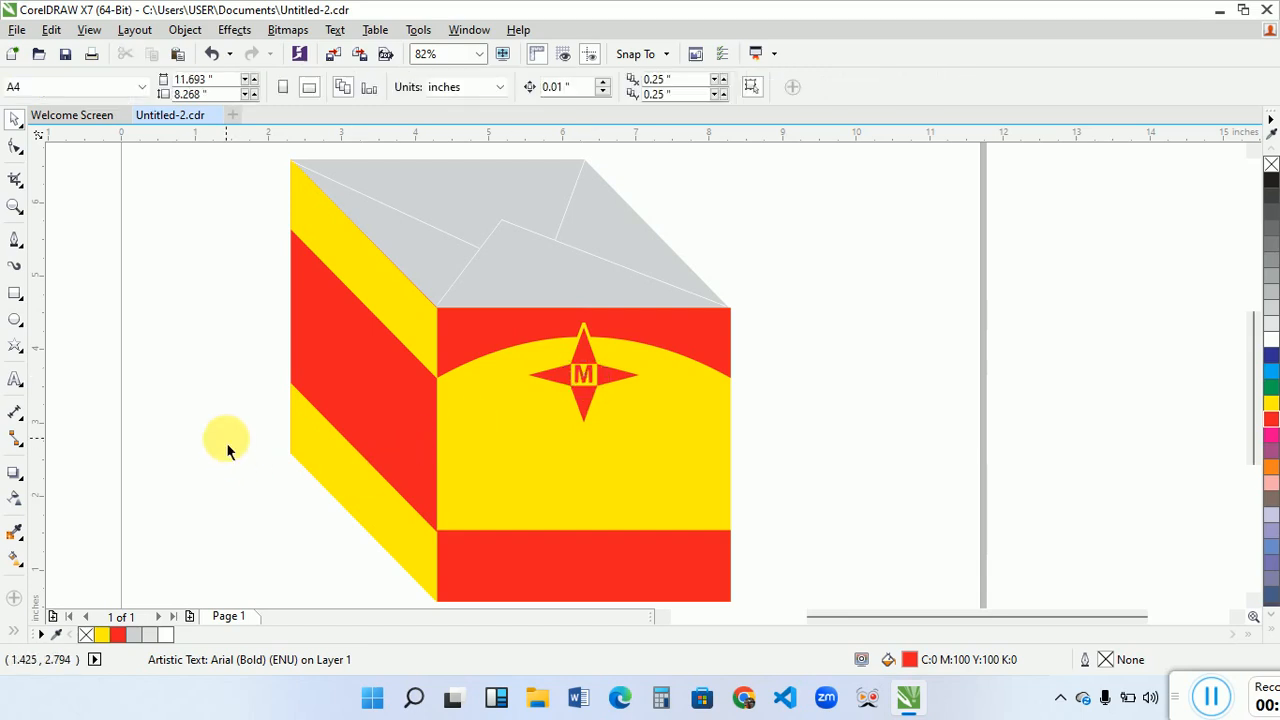
{"action": "left_click", "coordinate": [15, 378]}
{"action": "left_click", "coordinate": [803, 305]}
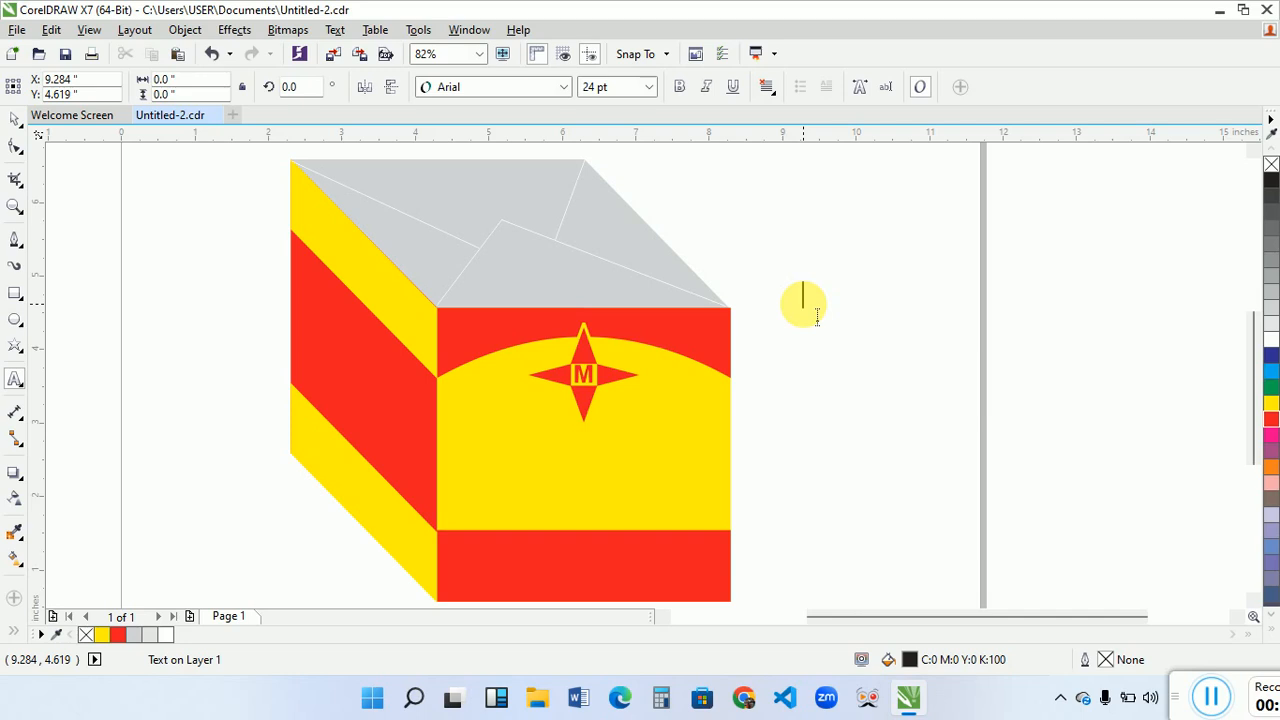
{"action": "type", "text": "MAGGI"}
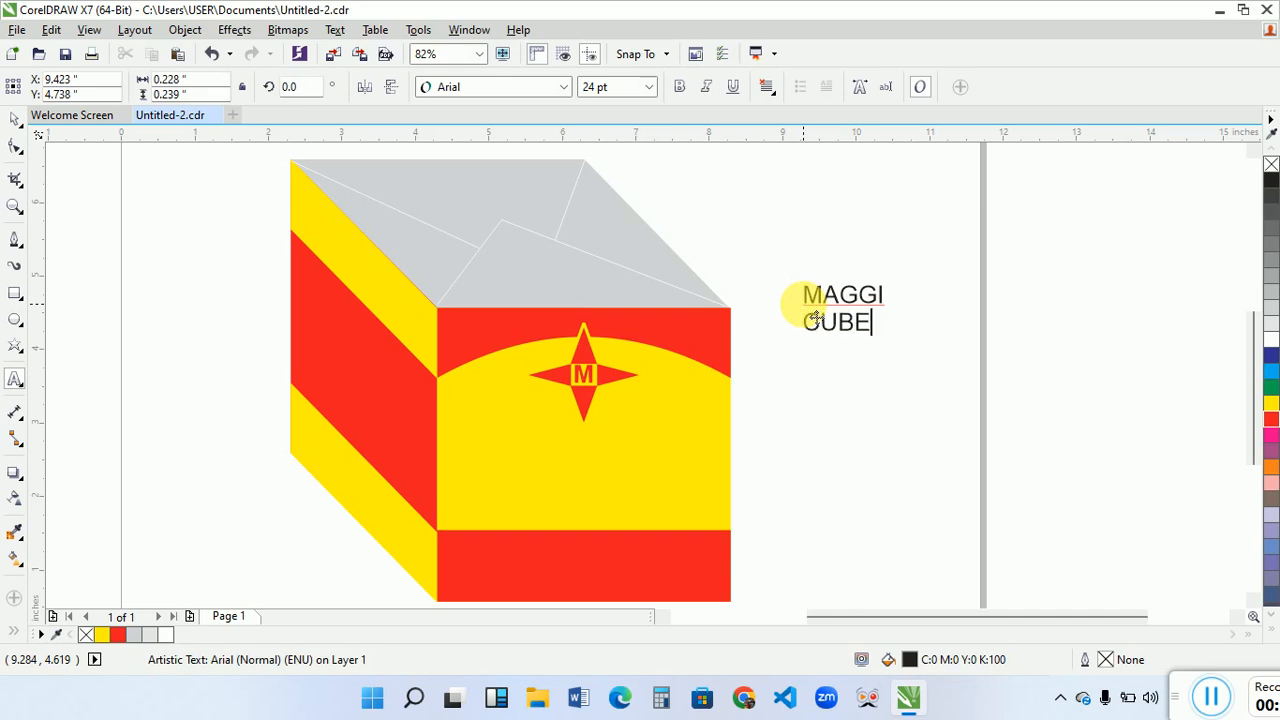
{"action": "key", "text": "ctrl+space"}
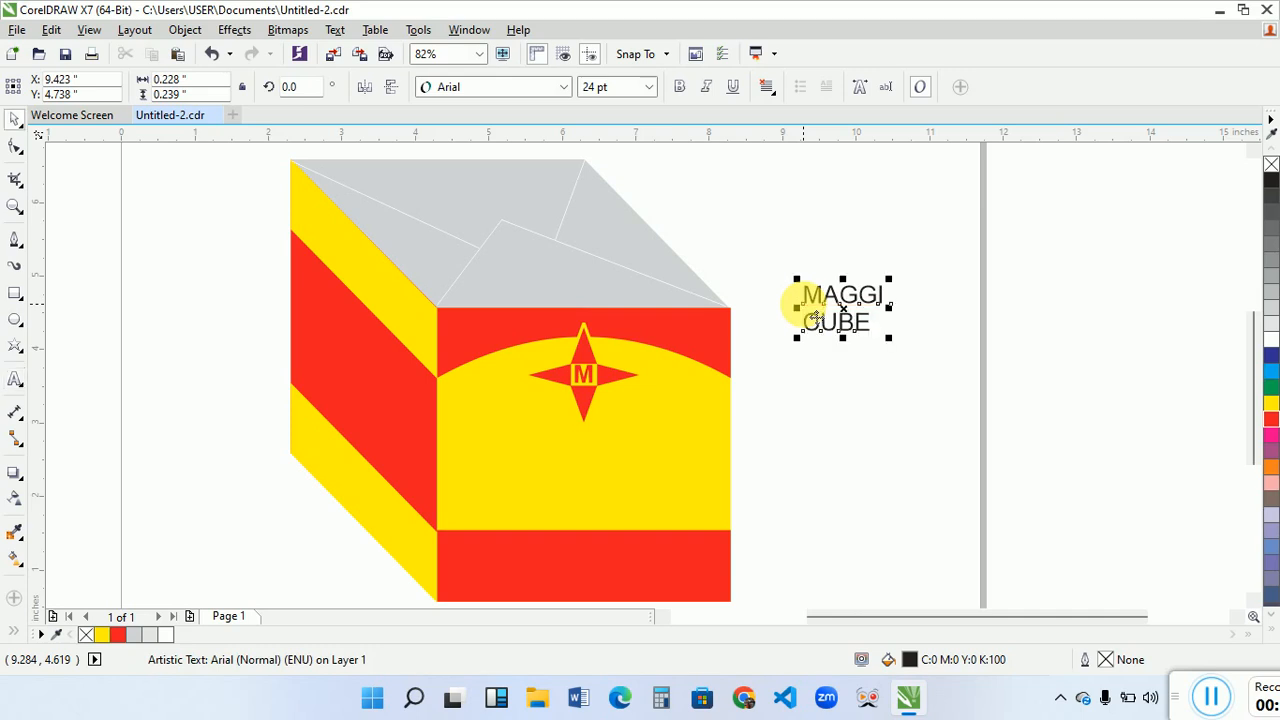
{"action": "left_click", "coordinate": [680, 88]}
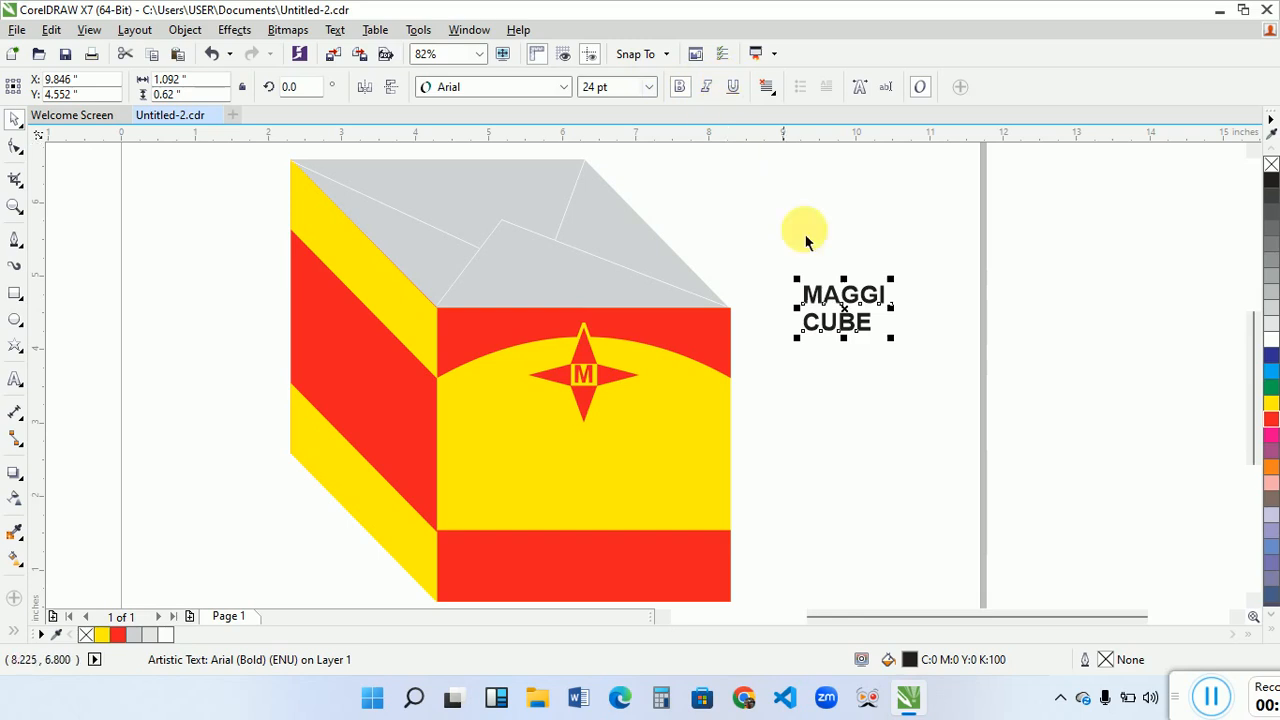
- Enlarge the "MAGGI CUBE" text to about 62 pt, centre-align it and move it onto the front face below the star
{"action": "left_click_drag", "start_coordinate": [891, 339], "coordinate": [1020, 424]}
{"action": "left_click", "coordinate": [766, 88]}
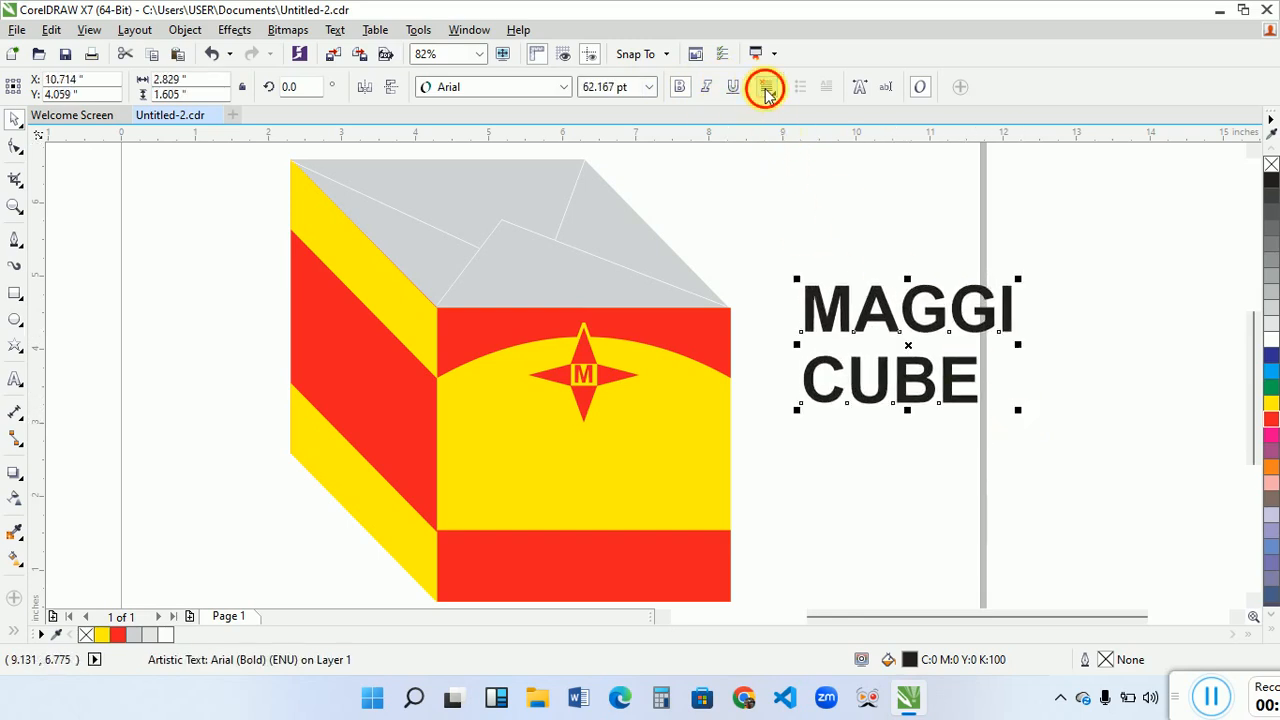
{"action": "left_click", "coordinate": [808, 155]}
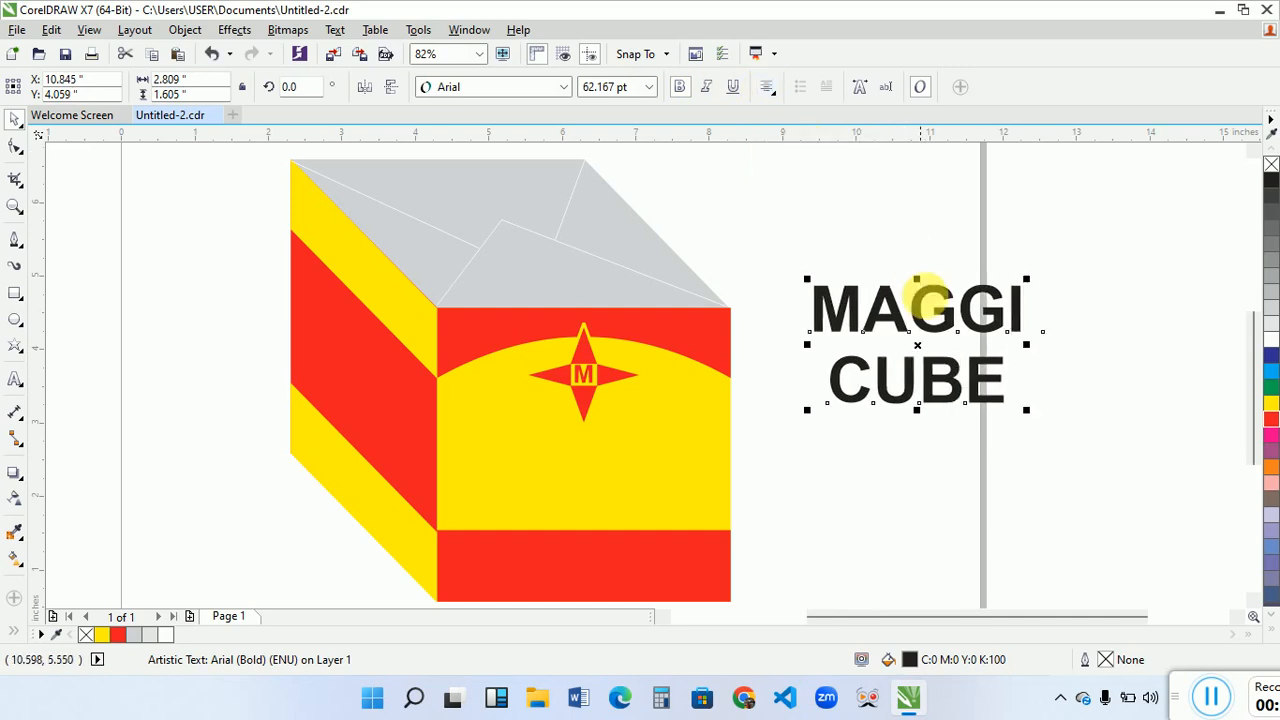
{"action": "left_click_drag", "start_coordinate": [914, 349], "coordinate": [600, 477]}
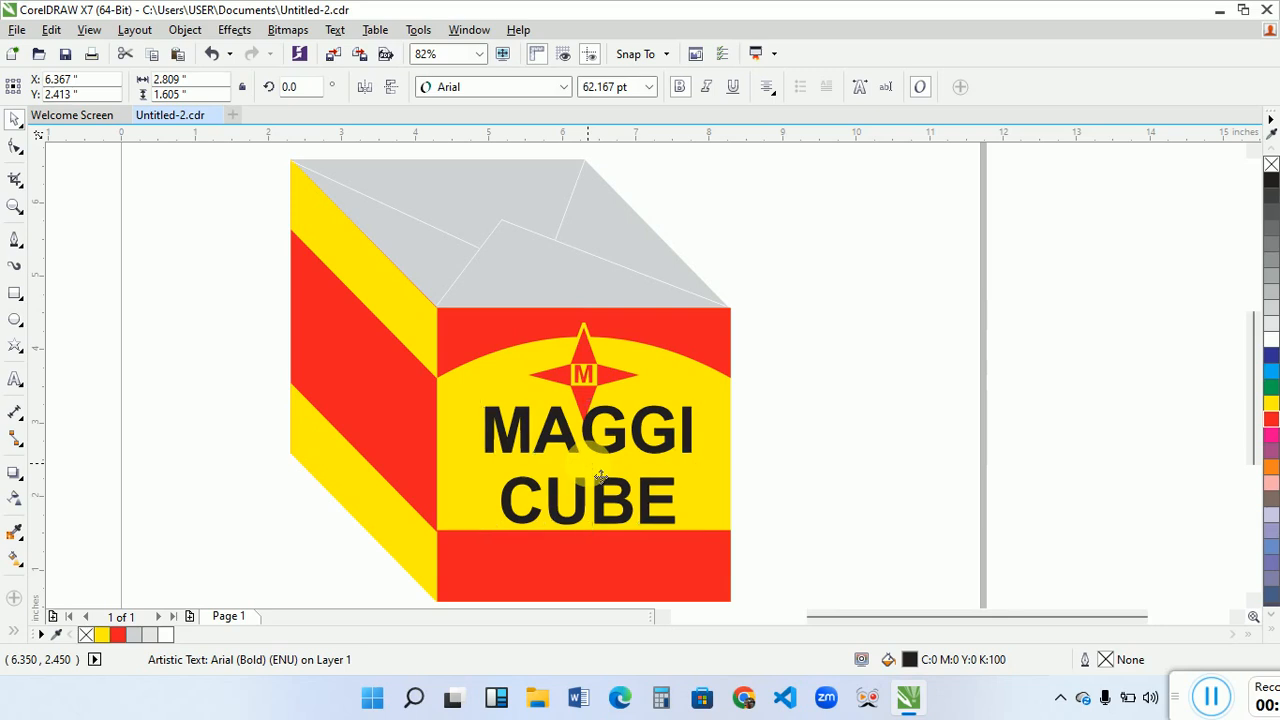
{"action": "key", "text": "Escape"}
- Break the text apart into separate lines and nudge "MAGGI" down until it sits just above "CUBE"
{"action": "left_click", "coordinate": [596, 444]}
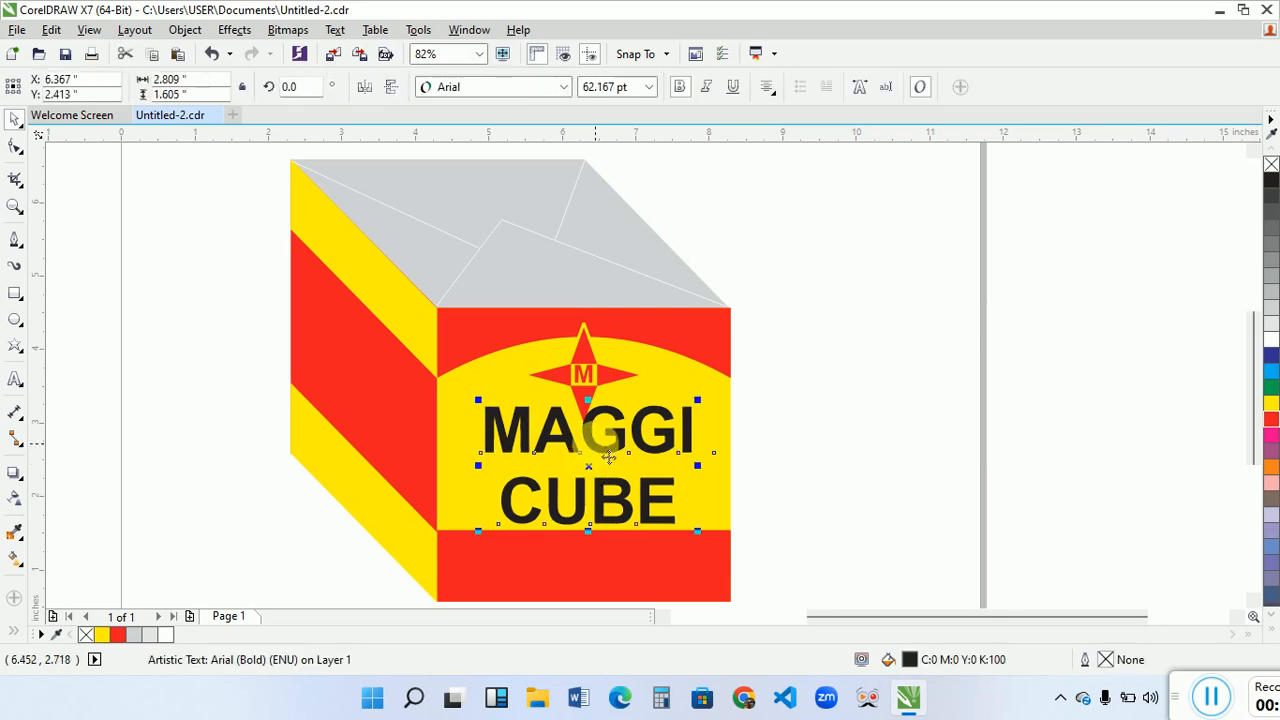
{"action": "key", "text": "ctrl+k"}
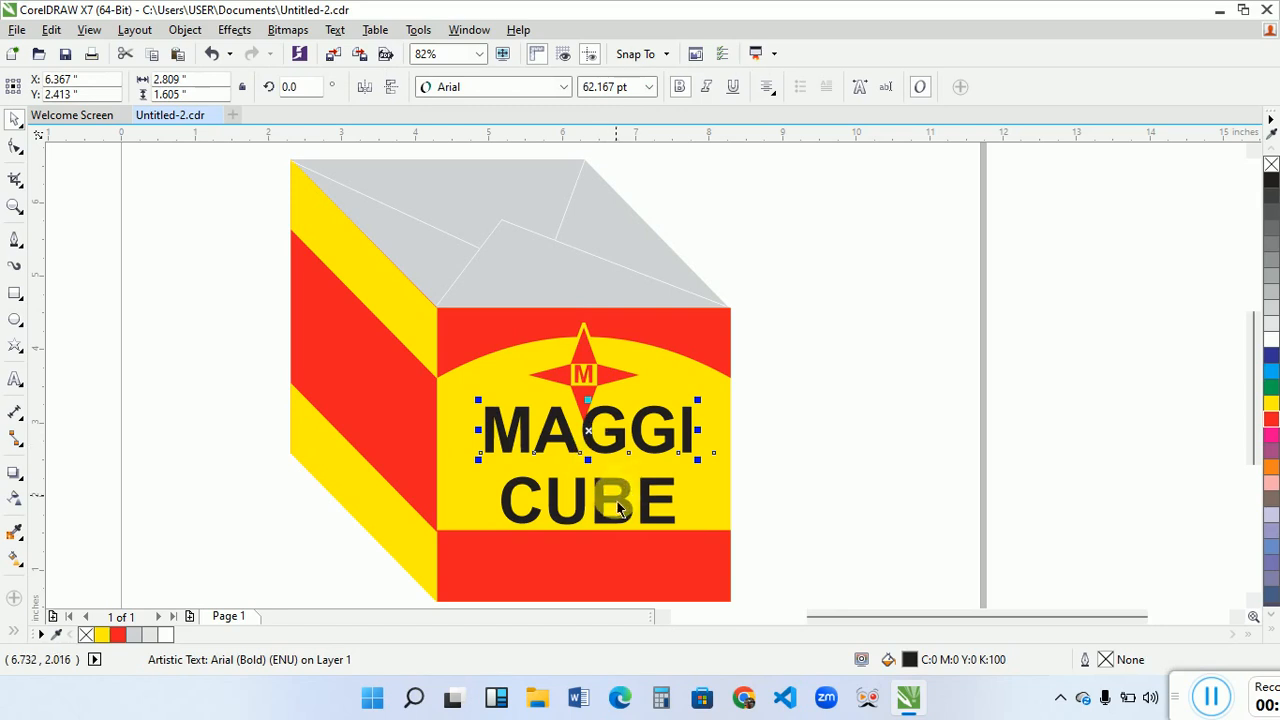
{"action": "key", "text": "Down"}
{"action": "key", "text": "Down"}
{"action": "key", "text": "Down"}
{"action": "key", "text": "Down"}
{"action": "key", "text": "Down"}
{"action": "key", "text": "Down"}
{"action": "key", "text": "Down"}
{"action": "key", "text": "Down"}
{"action": "key", "text": "Down"}
{"action": "key", "text": "Down"}
{"action": "key", "text": "Down"}
{"action": "key", "text": "Down"}
{"action": "key", "text": "Down"}
{"action": "key", "text": "Down"}
{"action": "key", "text": "Down"}
{"action": "key", "text": "Down"}
{"action": "key", "text": "Down"}
{"action": "key", "text": "Down"}
{"action": "key", "text": "Down"}
{"action": "key", "text": "Down"}
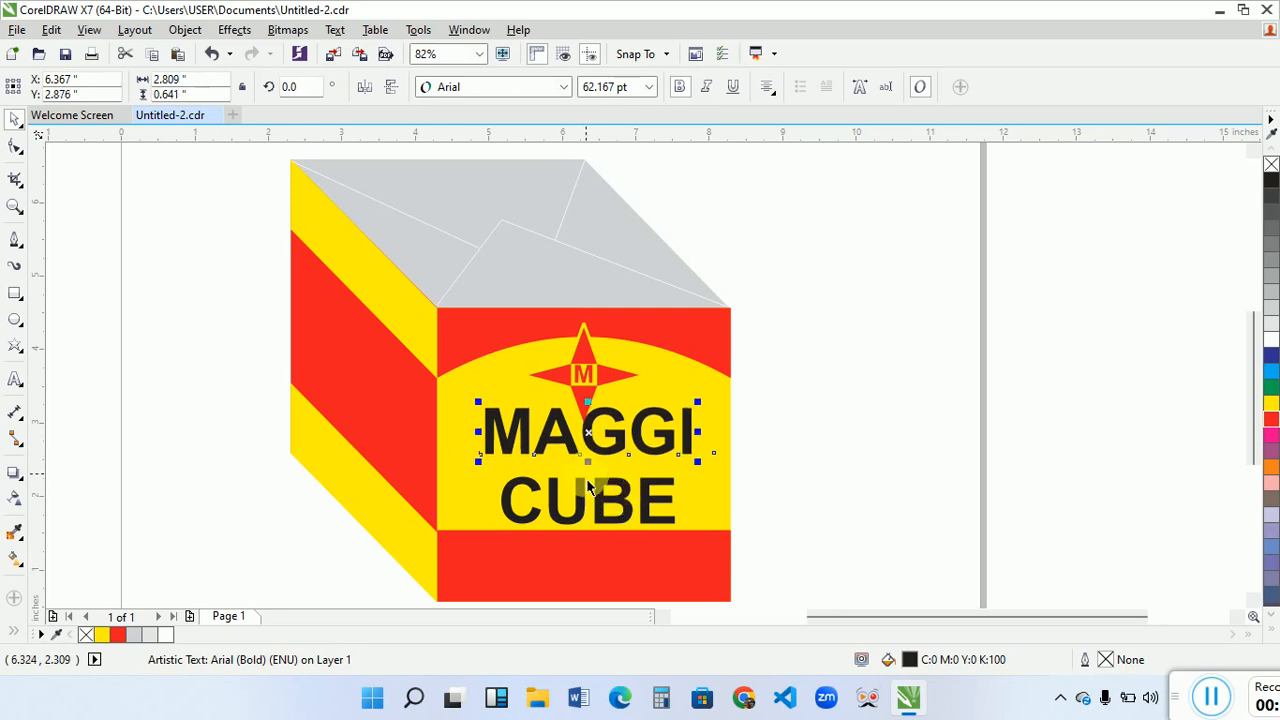
{"action": "key", "text": "Down"}
{"action": "key", "text": "Down"}
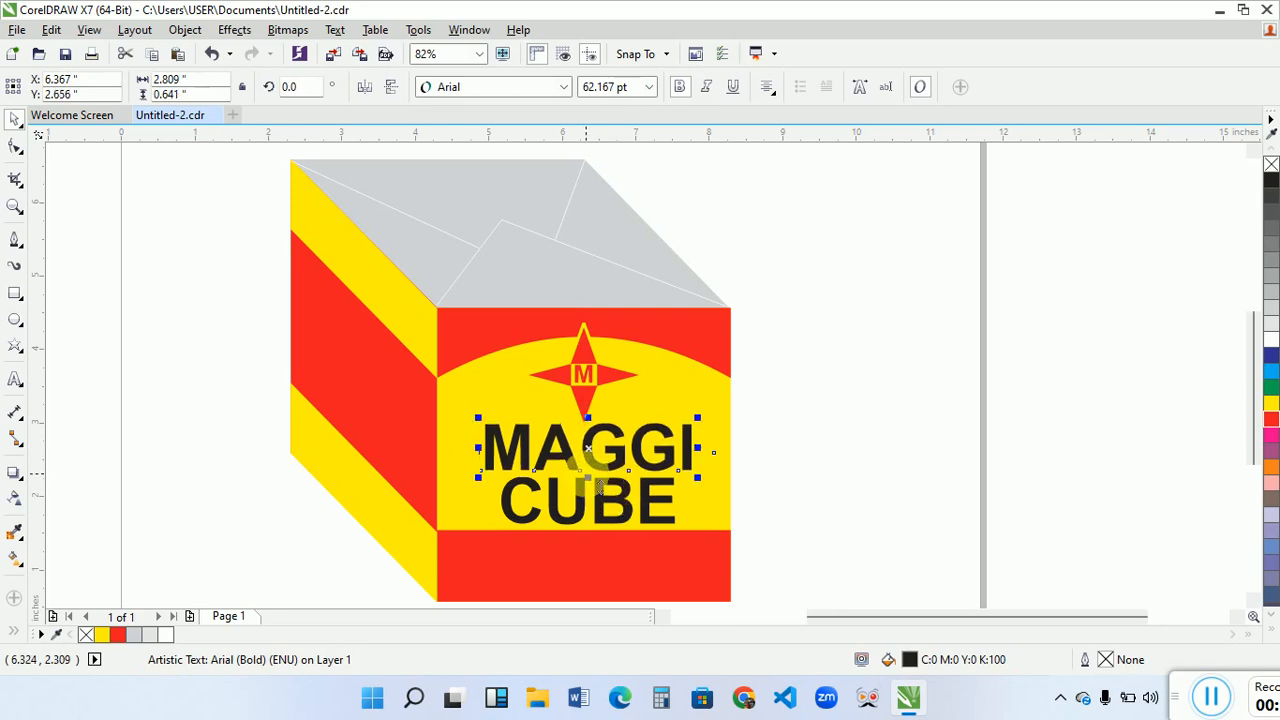
- Fill both words, "MAGGI" and "CUBE", with red
{"action": "left_click", "coordinate": [660, 510], "text": "shift"}
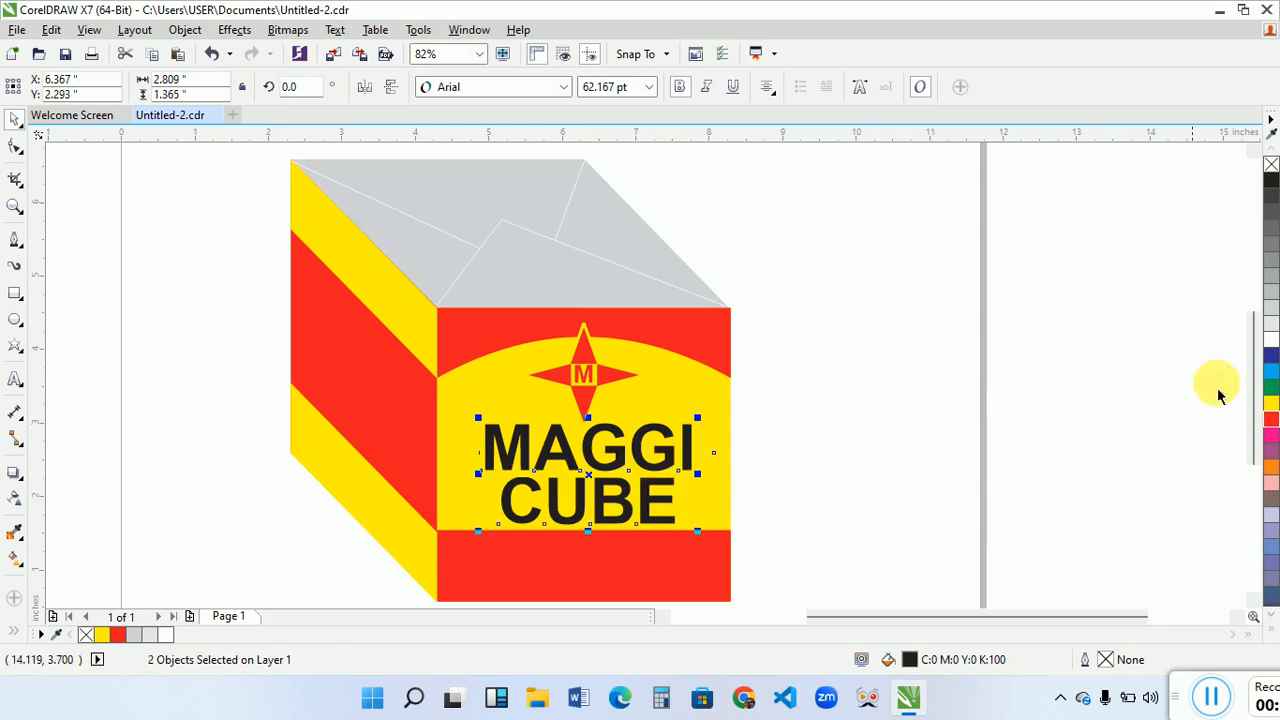
{"action": "left_click", "coordinate": [1271, 405]}
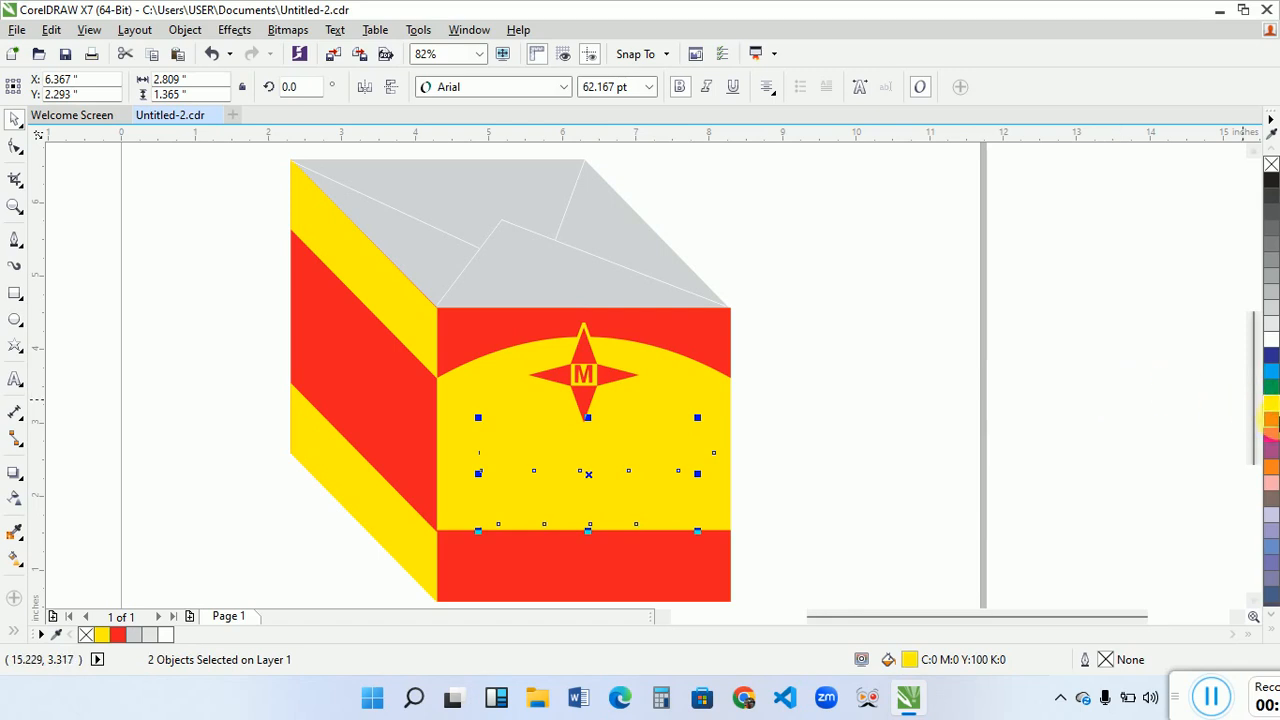
{"action": "left_click", "coordinate": [1271, 422]}
{"action": "left_click", "coordinate": [1080, 380]}
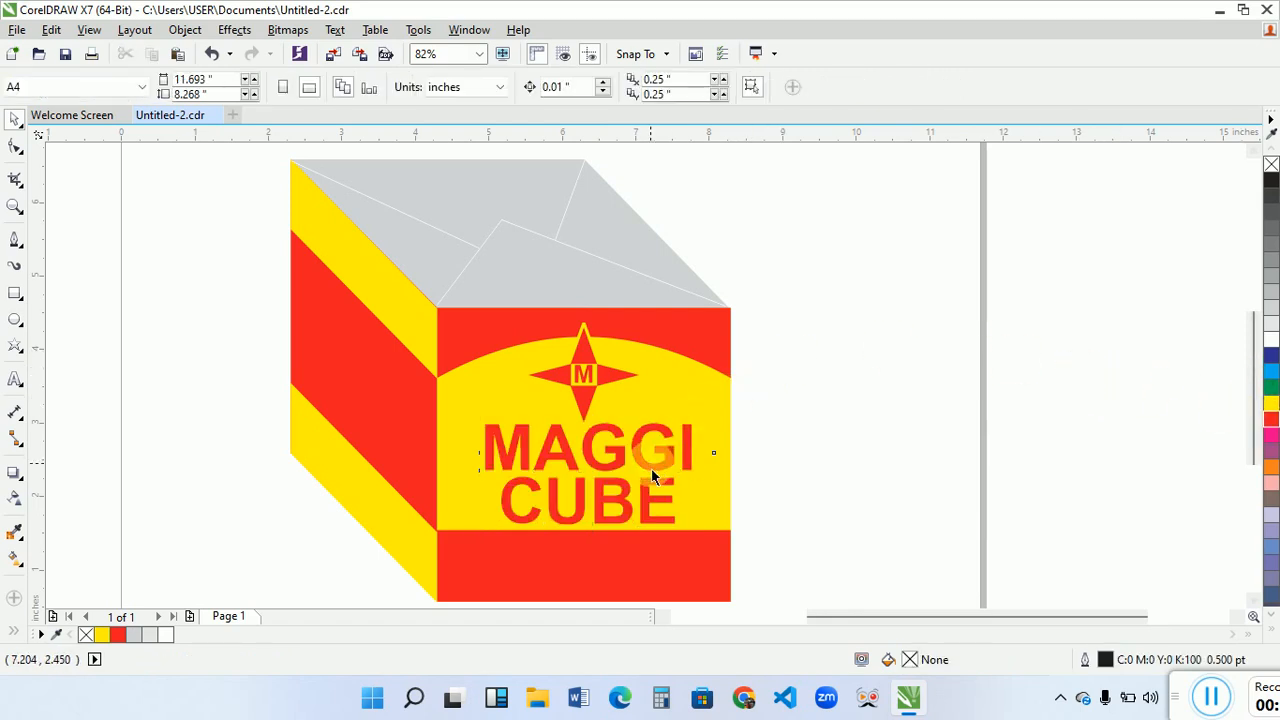
- Delete the word "CUBE" and shrink "MAGGI" to about 44 pt
{"action": "left_click", "coordinate": [673, 510]}
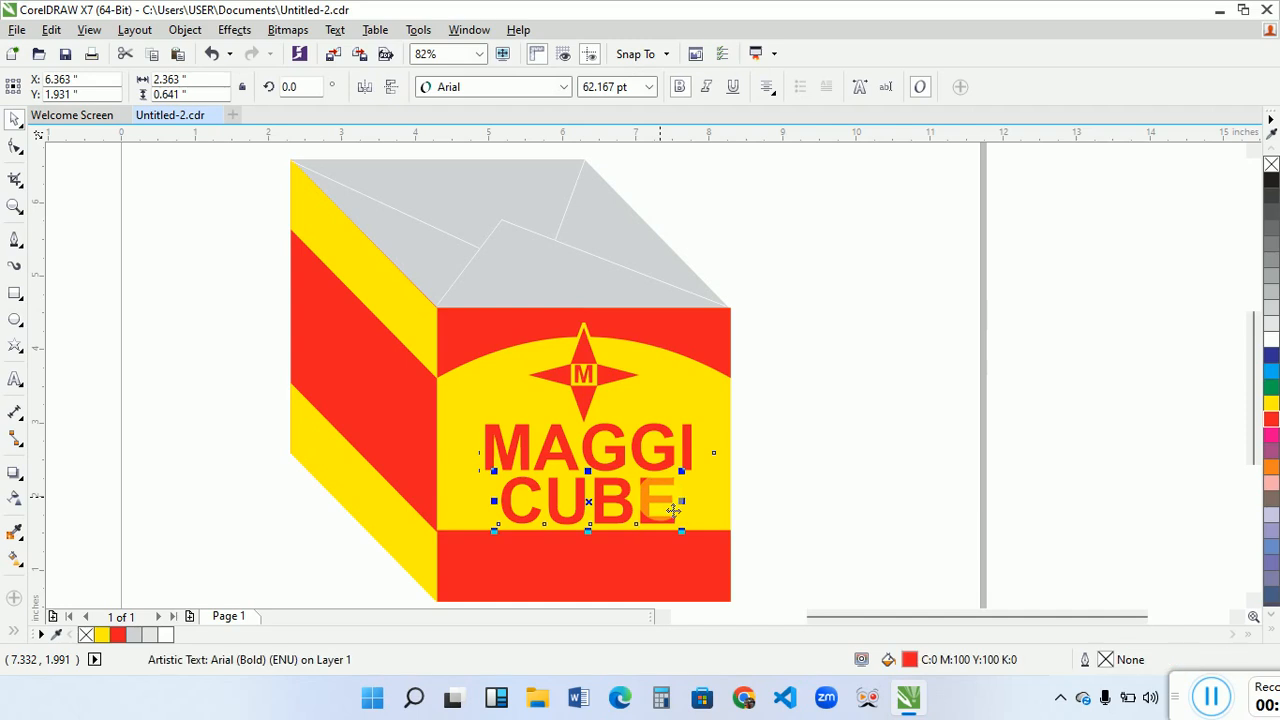
{"action": "key", "text": "Delete"}
{"action": "left_click", "coordinate": [662, 477]}
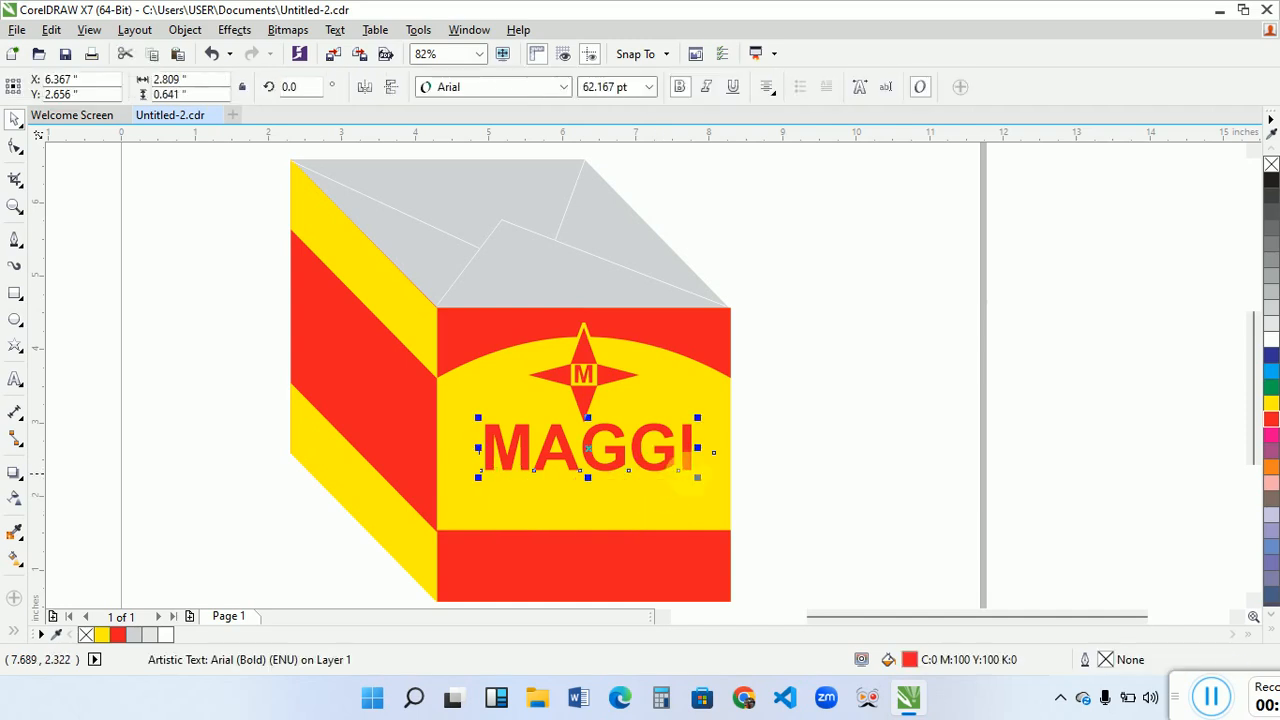
{"action": "left_click_drag", "start_coordinate": [704, 489], "coordinate": [657, 474]}
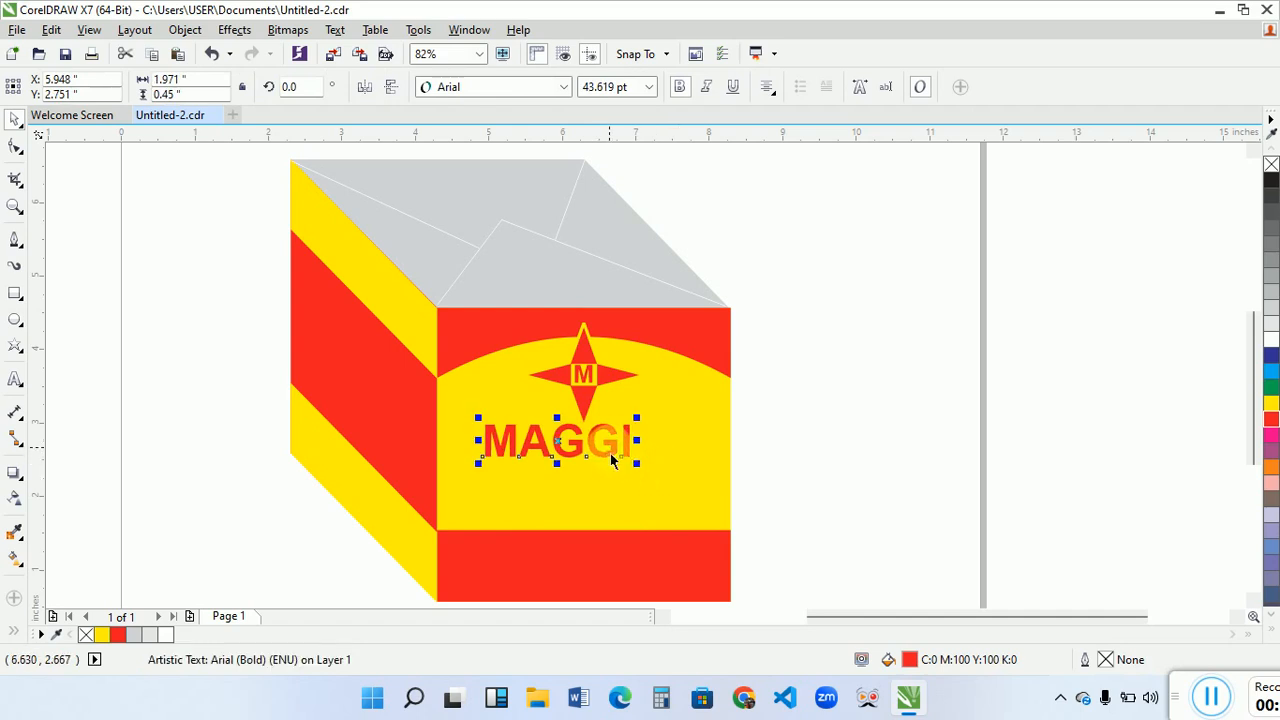
- Change the "MAGGI" font to Arial Black and enlarge the word to about 52 pt below the star
{"action": "left_click", "coordinate": [562, 87]}
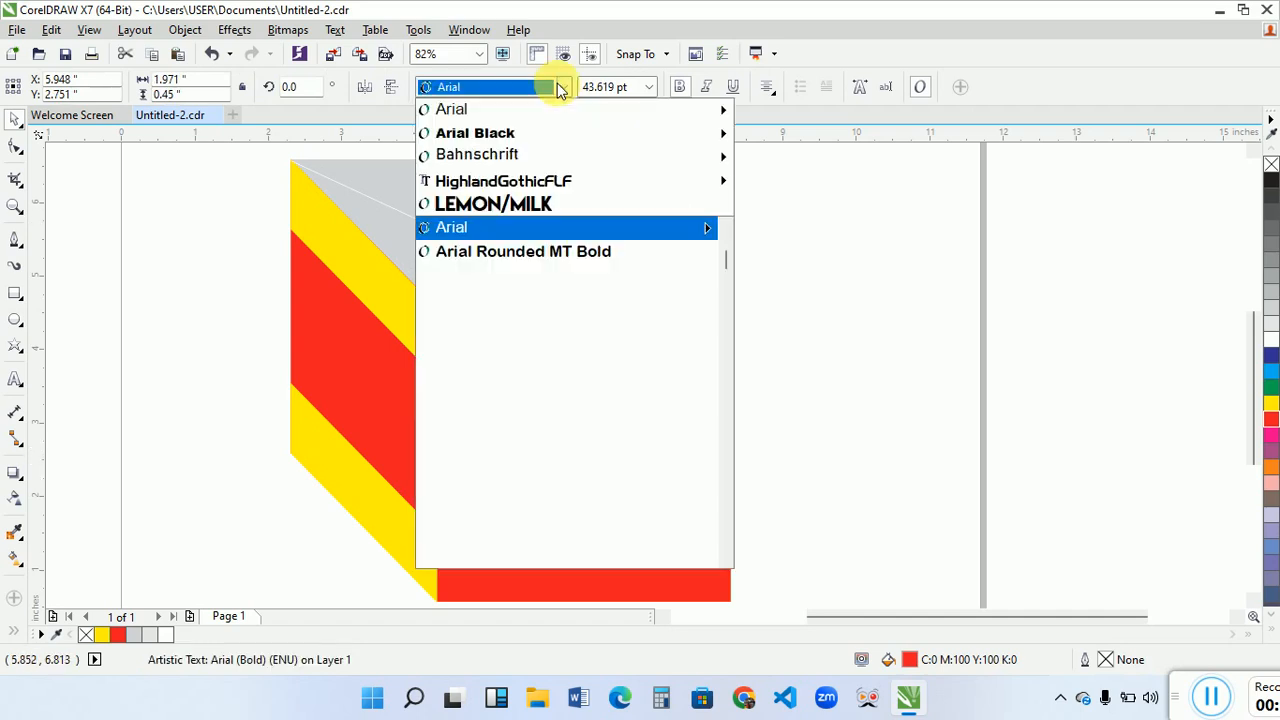
{"action": "left_click", "coordinate": [497, 130]}
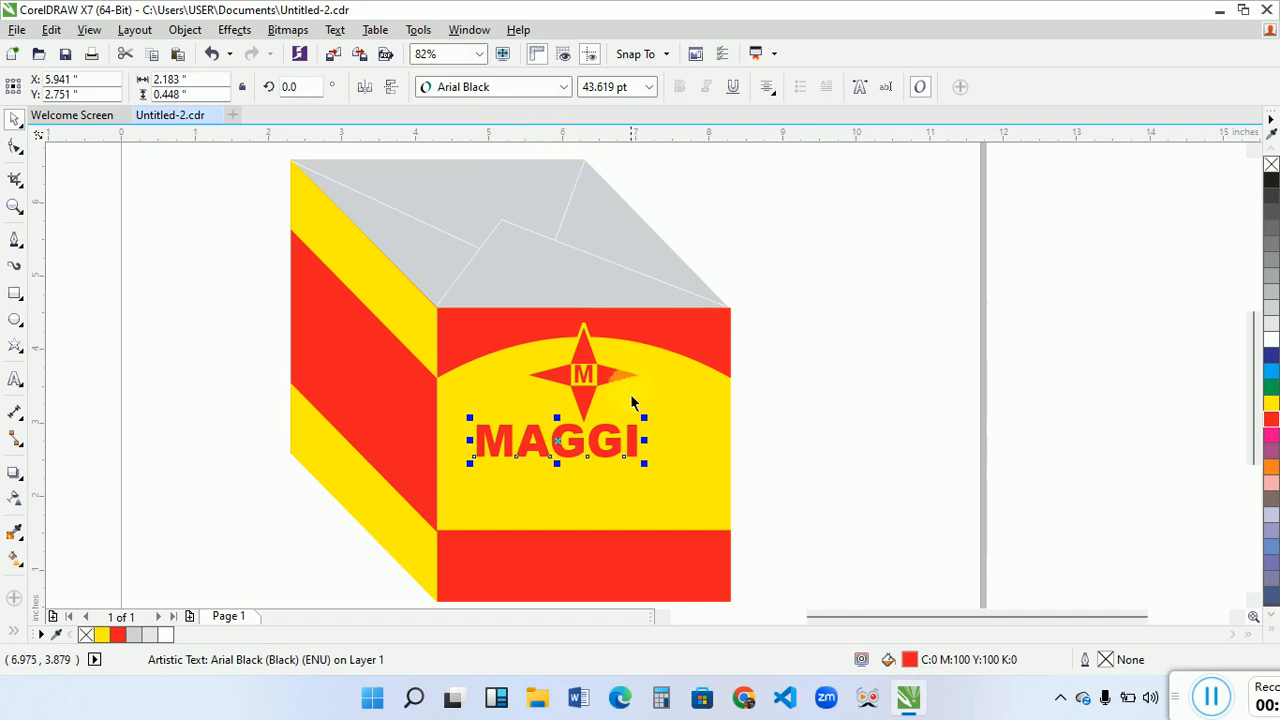
{"action": "left_click_drag", "start_coordinate": [594, 455], "coordinate": [643, 472]}
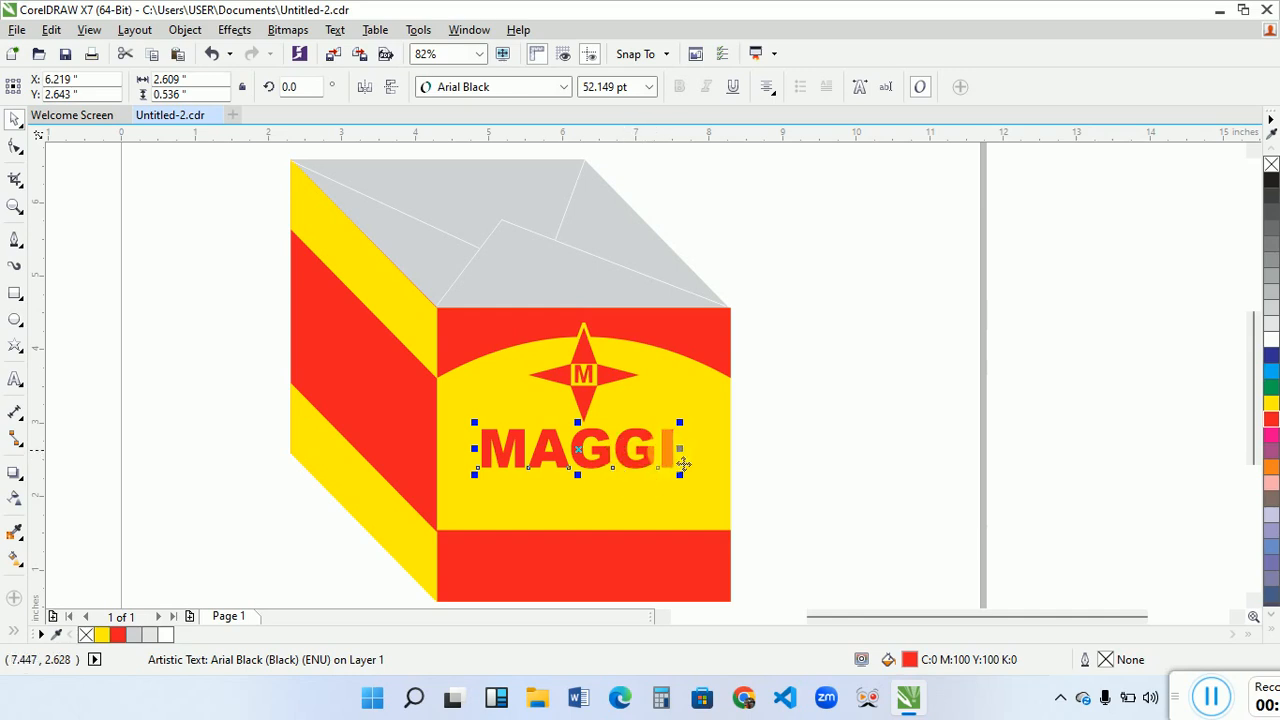
- Add "CUBE" as a second line to the "MAGGI" text
{"action": "key", "text": "F8"}
{"action": "left_click", "coordinate": [684, 462]}
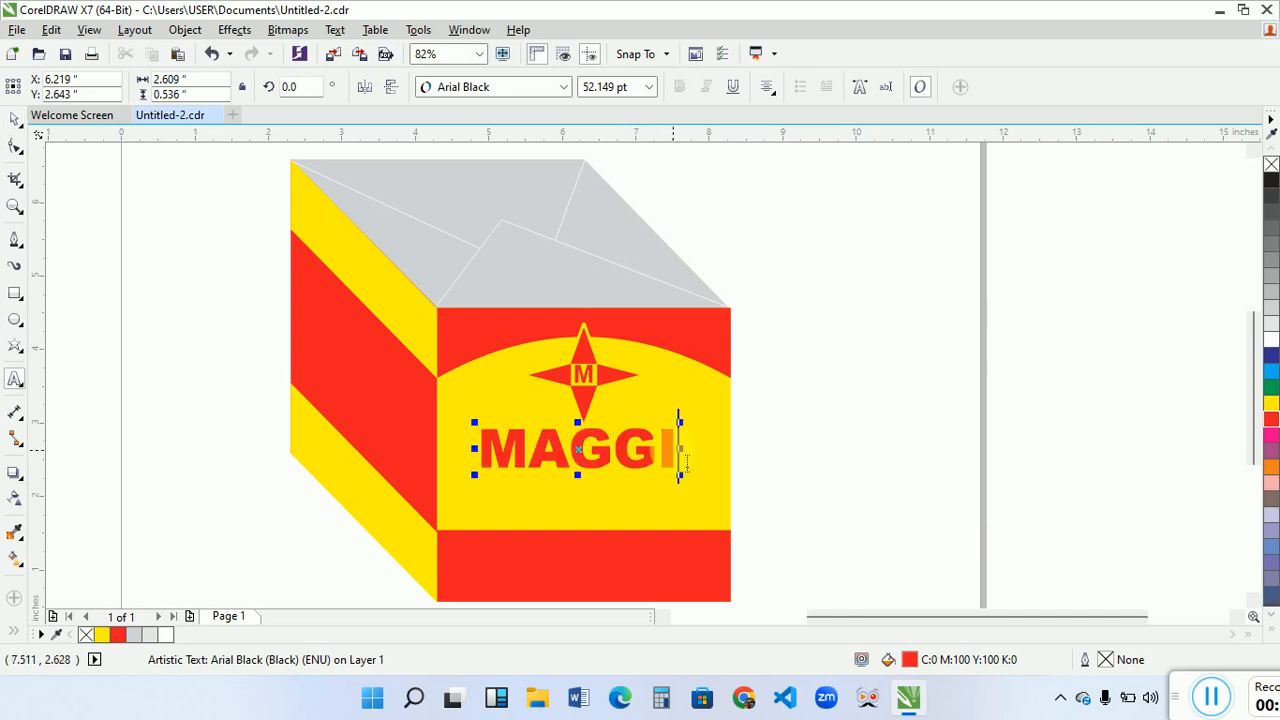
{"action": "key", "text": "Return"}
{"action": "type", "text": "CUBE"}
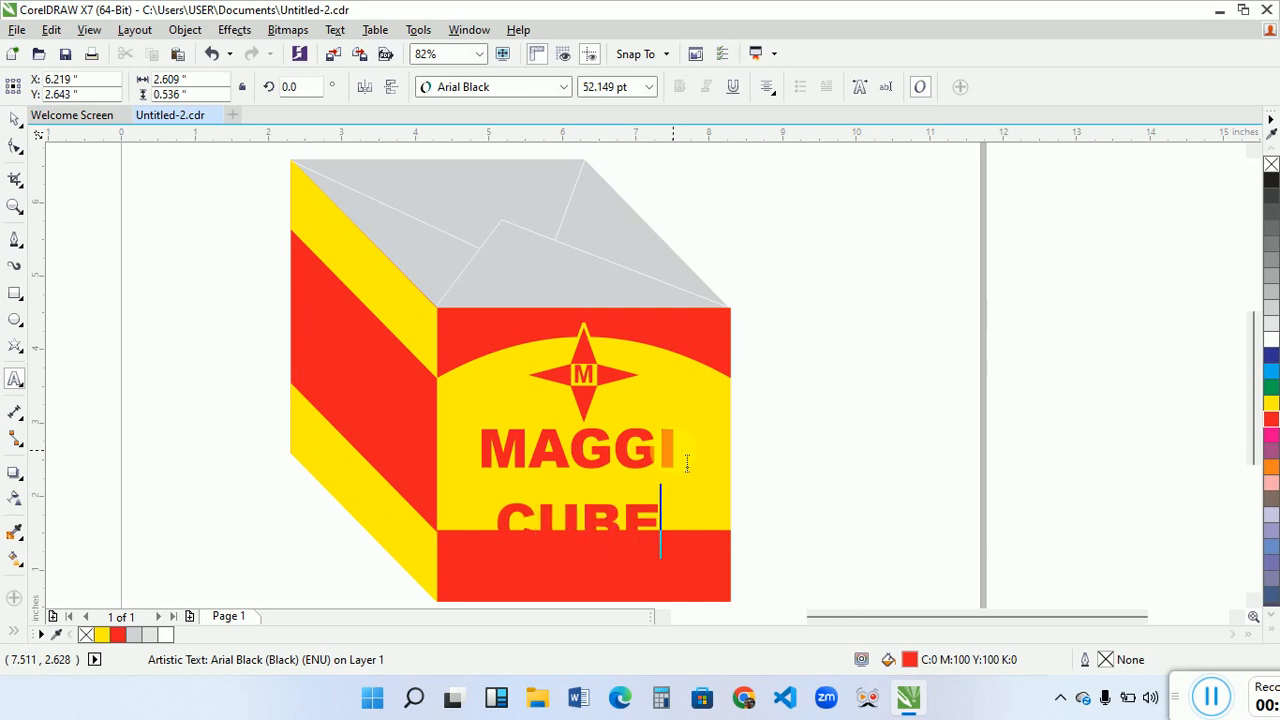
{"action": "key", "text": "ctrl+space"}
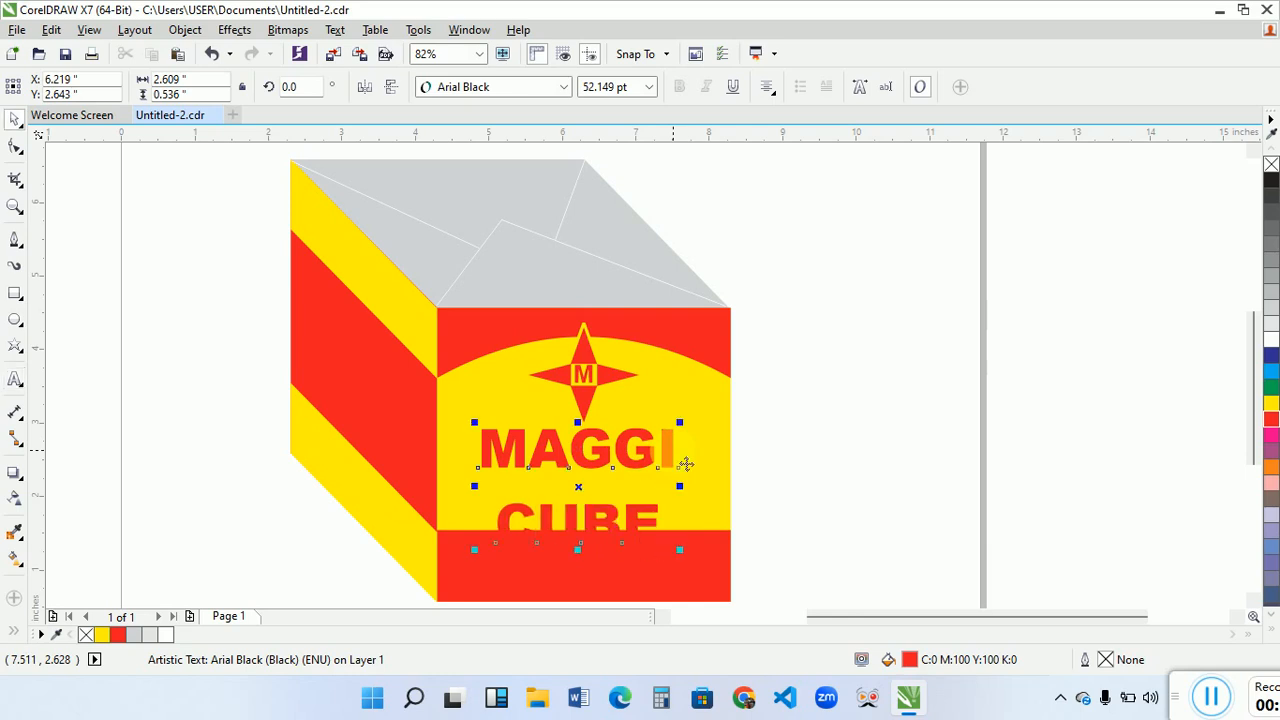
- Break the two lines apart and nudge "CUBE" up directly beneath "MAGGI", inside the yellow area
{"action": "key", "text": "ctrl+k"}
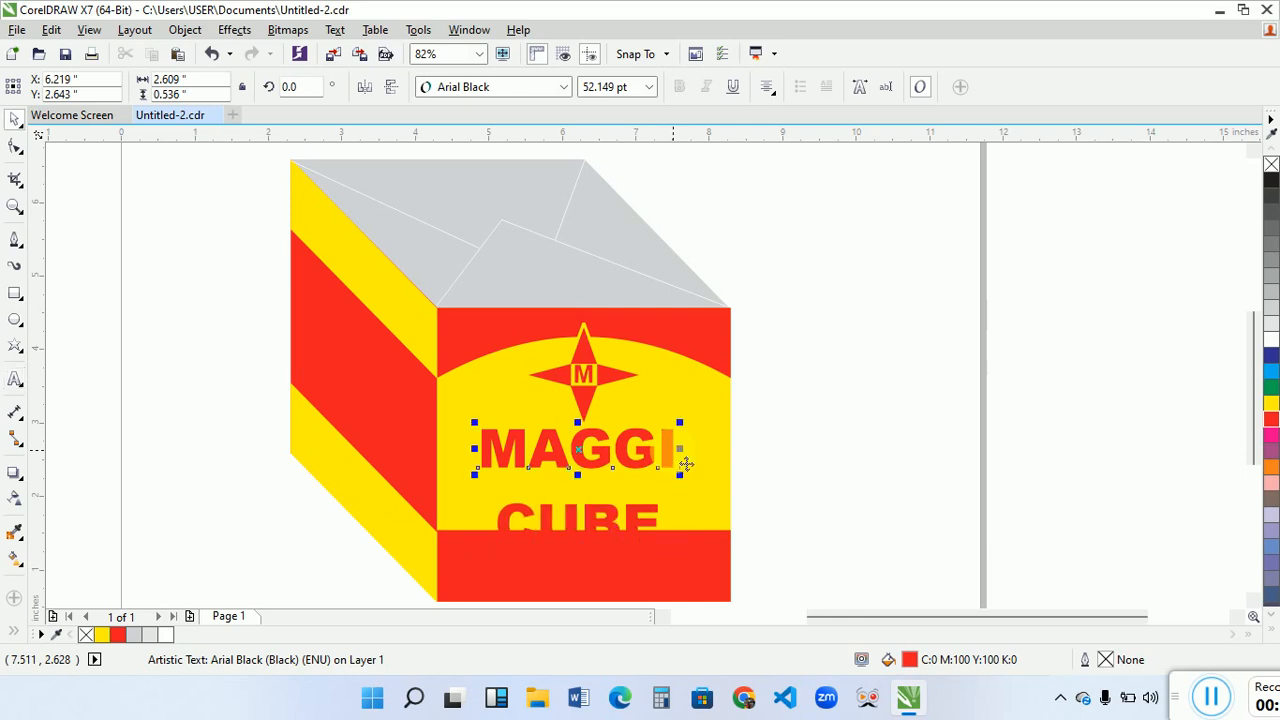
{"action": "left_click", "coordinate": [613, 527]}
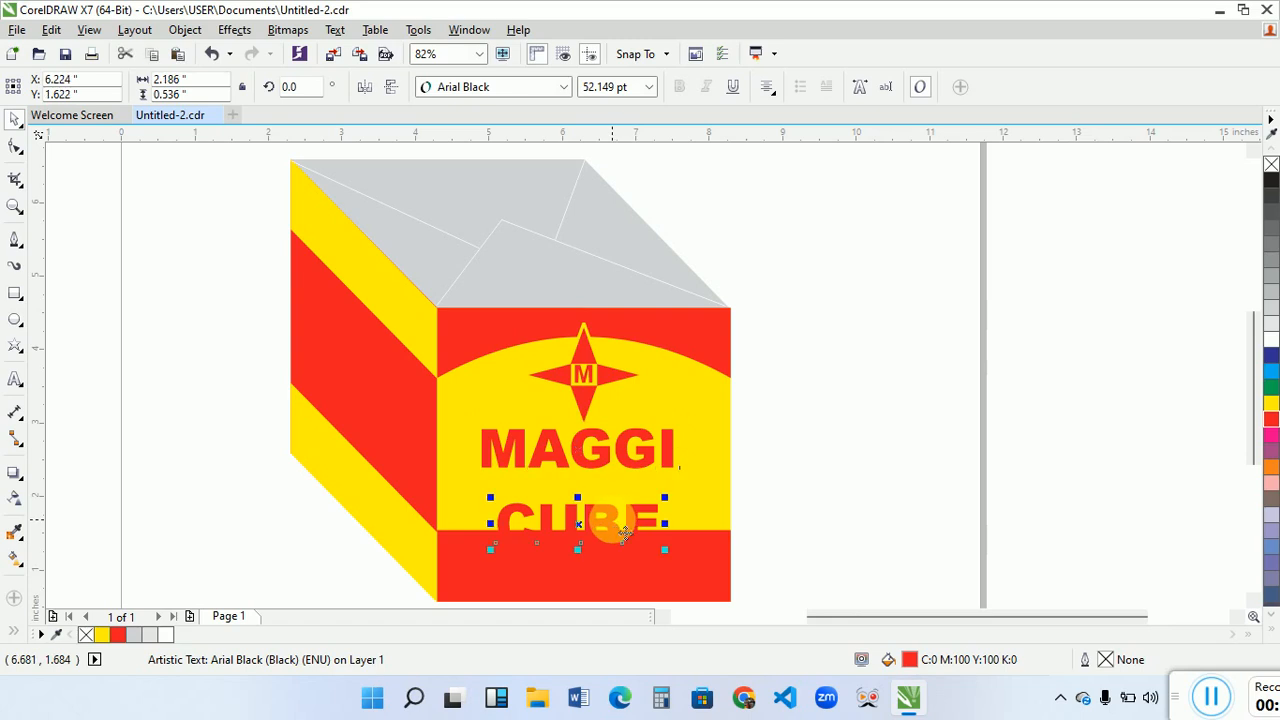
{"action": "key", "text": "Up"}
{"action": "key", "text": "Up"}
{"action": "key", "text": "Up"}
{"action": "key", "text": "Up"}
{"action": "key", "text": "Up"}
{"action": "key", "text": "Up"}
{"action": "key", "text": "Up"}
{"action": "key", "text": "Up"}
{"action": "key", "text": "Up"}
{"action": "key", "text": "Up"}
{"action": "key", "text": "Up"}
{"action": "key", "text": "Up"}
{"action": "key", "text": "Up"}
{"action": "key", "text": "Up"}
{"action": "key", "text": "Up"}
{"action": "key", "text": "Up"}
{"action": "key", "text": "Up"}
{"action": "key", "text": "Up"}
{"action": "key", "text": "Up"}
{"action": "key", "text": "Up"}
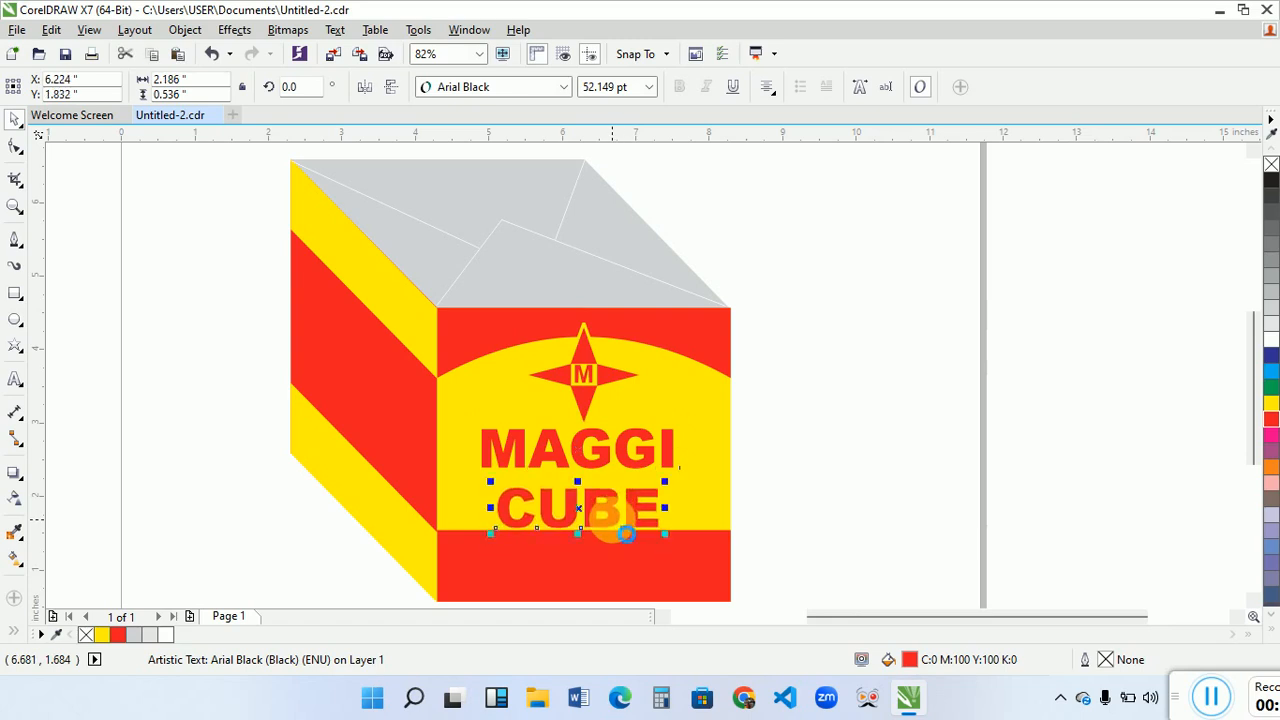
{"action": "key", "text": "Up"}
{"action": "key", "text": "Up"}
{"action": "key", "text": "Up"}
{"action": "key", "text": "Up"}
{"action": "key", "text": "Up"}
{"action": "key", "text": "Up"}
{"action": "key", "text": "Up"}
{"action": "key", "text": "Up"}
{"action": "key", "text": "Up"}
{"action": "key", "text": "Up"}
{"action": "key", "text": "Up"}
{"action": "key", "text": "Up"}
{"action": "key", "text": "Up"}
{"action": "key", "text": "Up"}
{"action": "key", "text": "Up"}
{"action": "key", "text": "Up"}
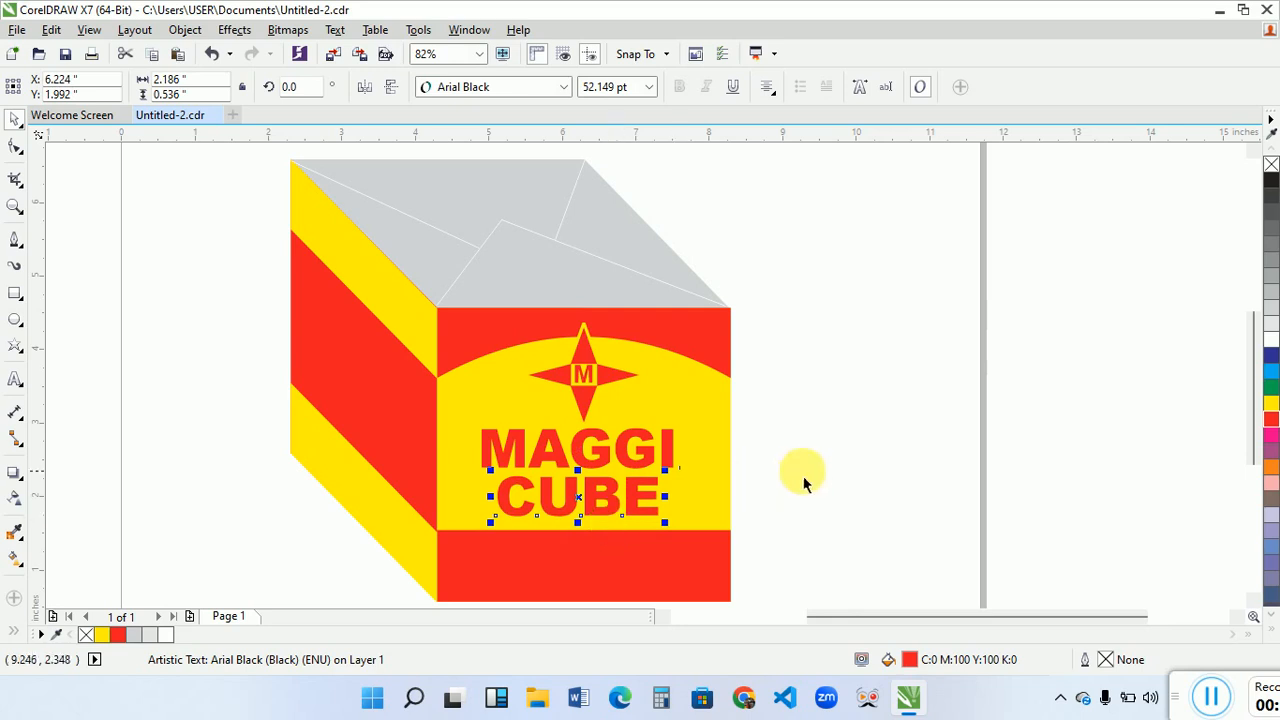
{"action": "left_click", "coordinate": [806, 481]}
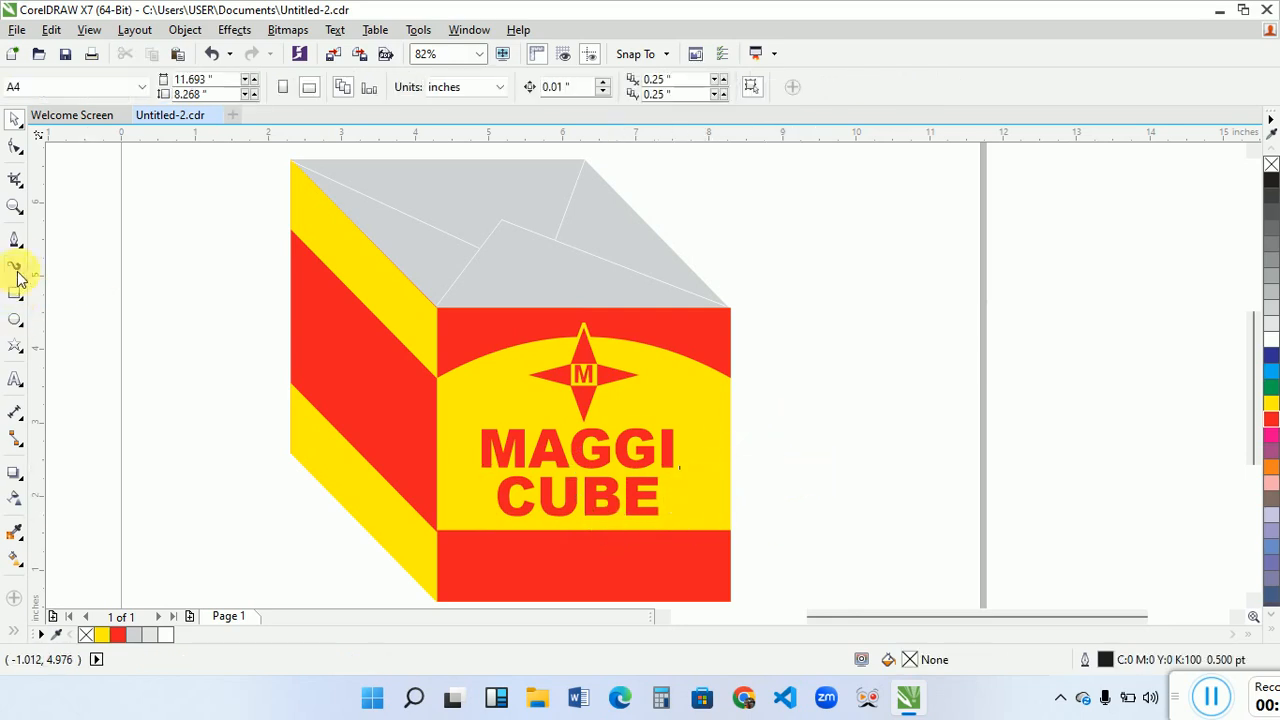
- Draw a circle about 0.92 inches in diameter on the empty page area beside the box
{"action": "left_click", "coordinate": [16, 320]}
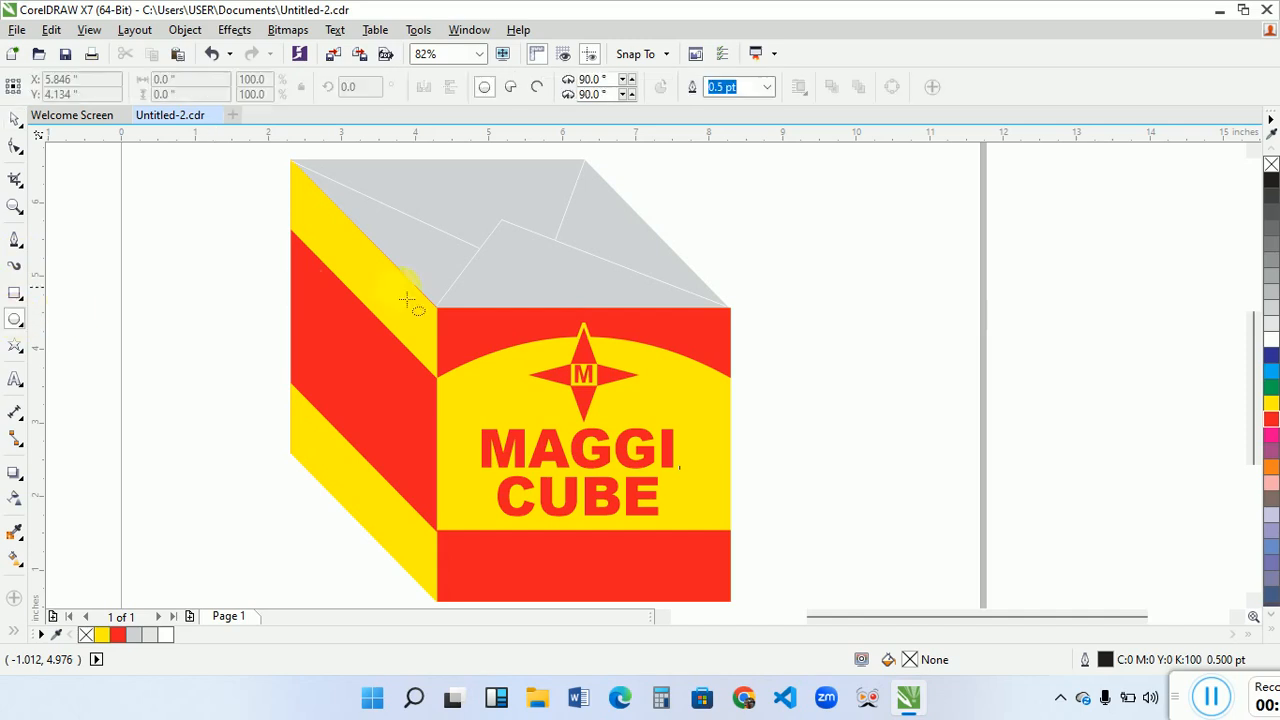
{"action": "left_click_drag", "start_coordinate": [801, 357], "coordinate": [874, 420]}
{"action": "key", "text": "space"}
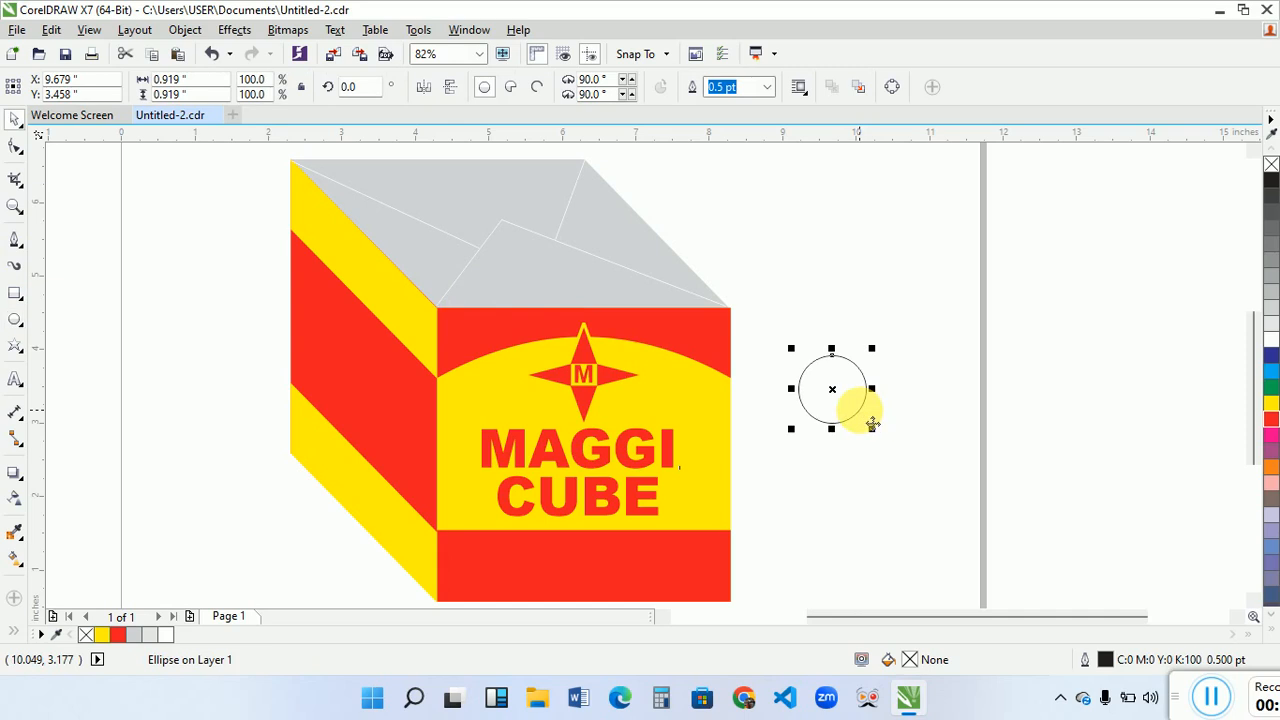
- Give the circle a 1.5 pt red outline
{"action": "left_click", "coordinate": [767, 87]}
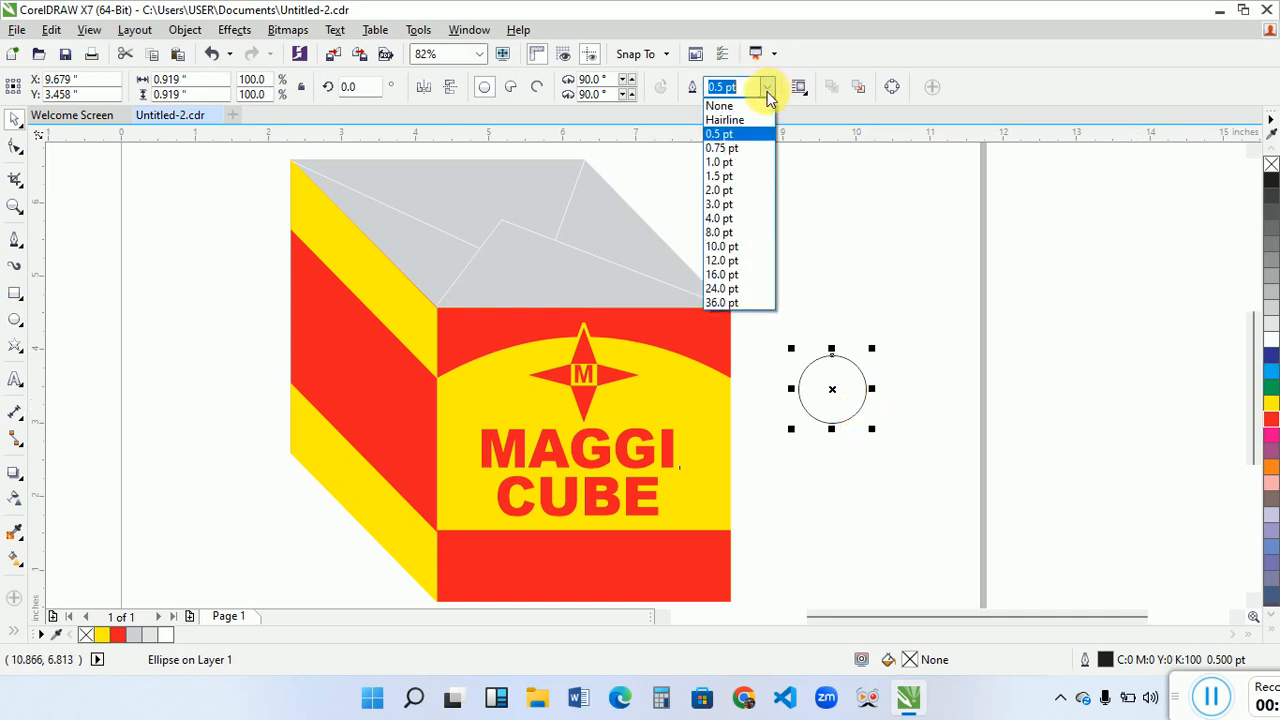
{"action": "left_click", "coordinate": [726, 178]}
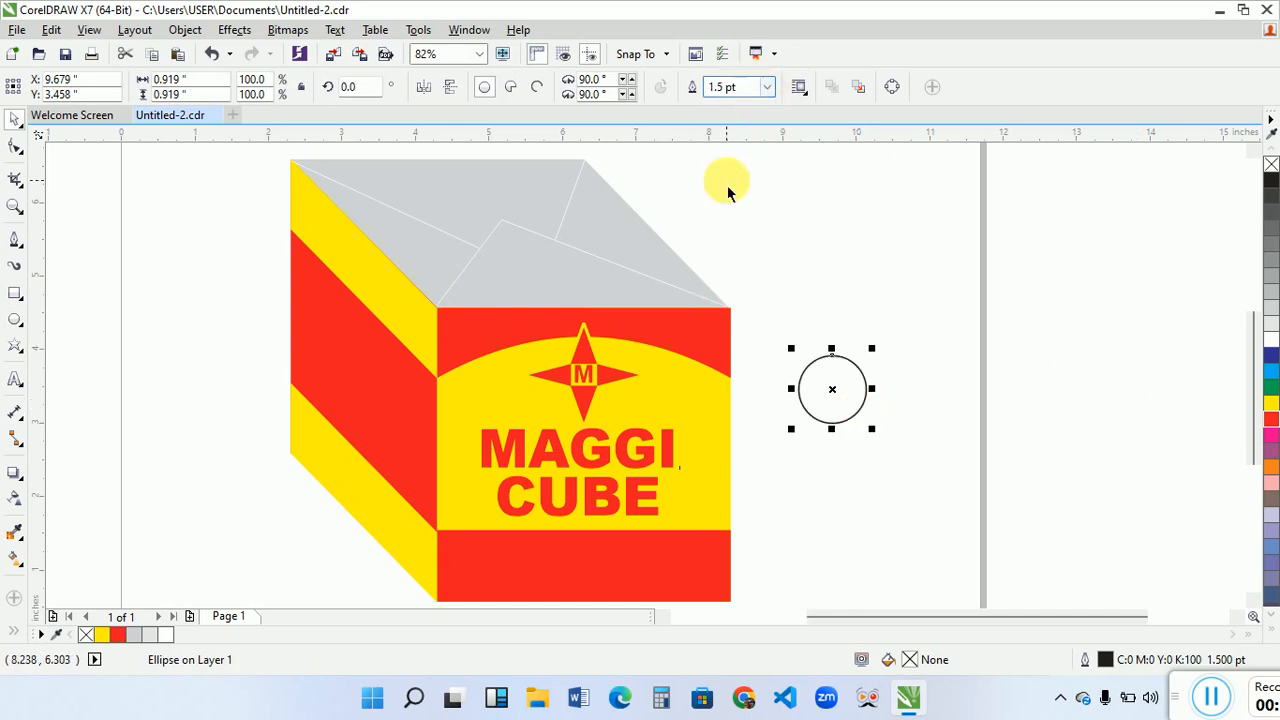
{"action": "right_click", "coordinate": [1273, 421]}
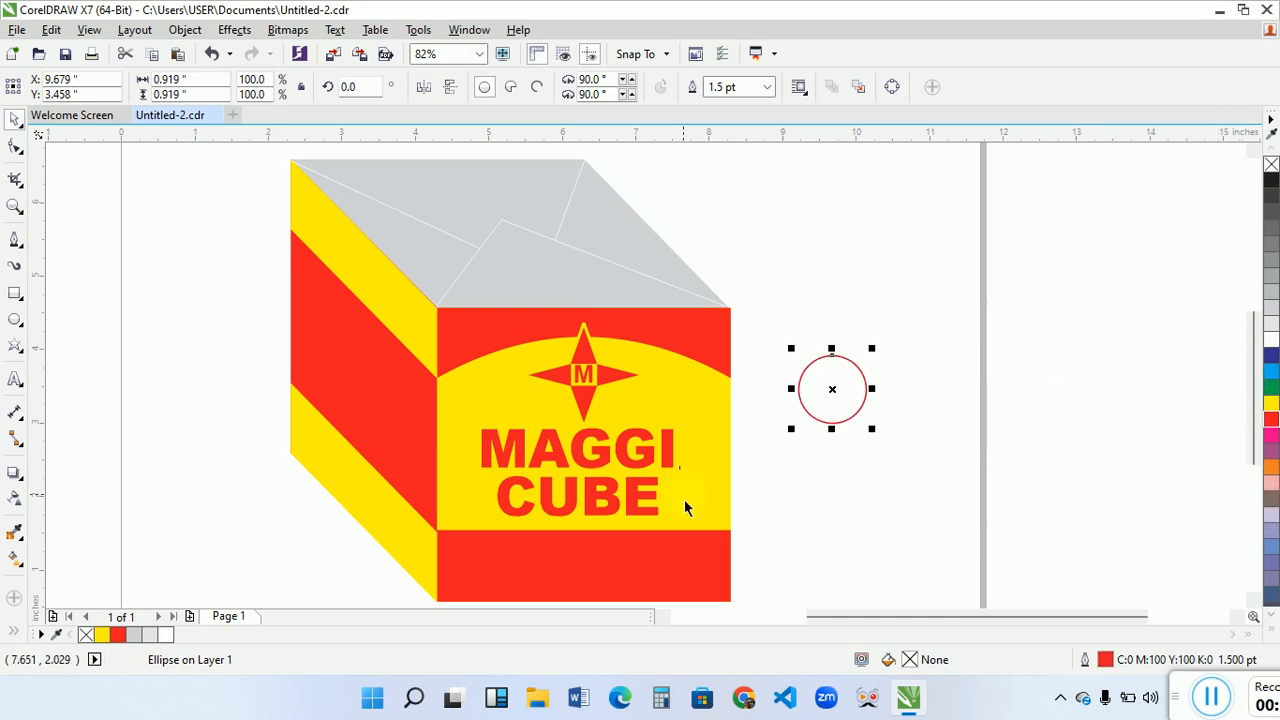
- Add a bold red Arial letter "R", about 0.49 inches high, inside the red circle
{"action": "left_click", "coordinate": [16, 380]}
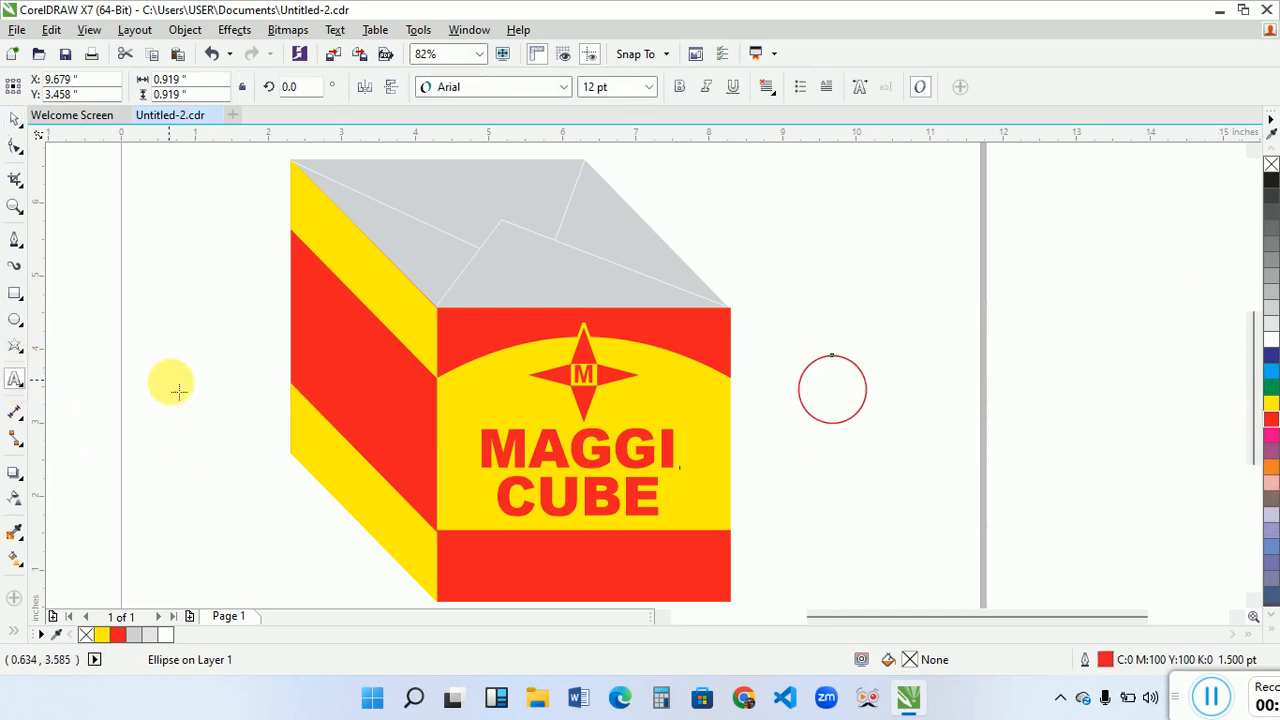
{"action": "left_click", "coordinate": [171, 390]}
{"action": "type", "text": "R"}
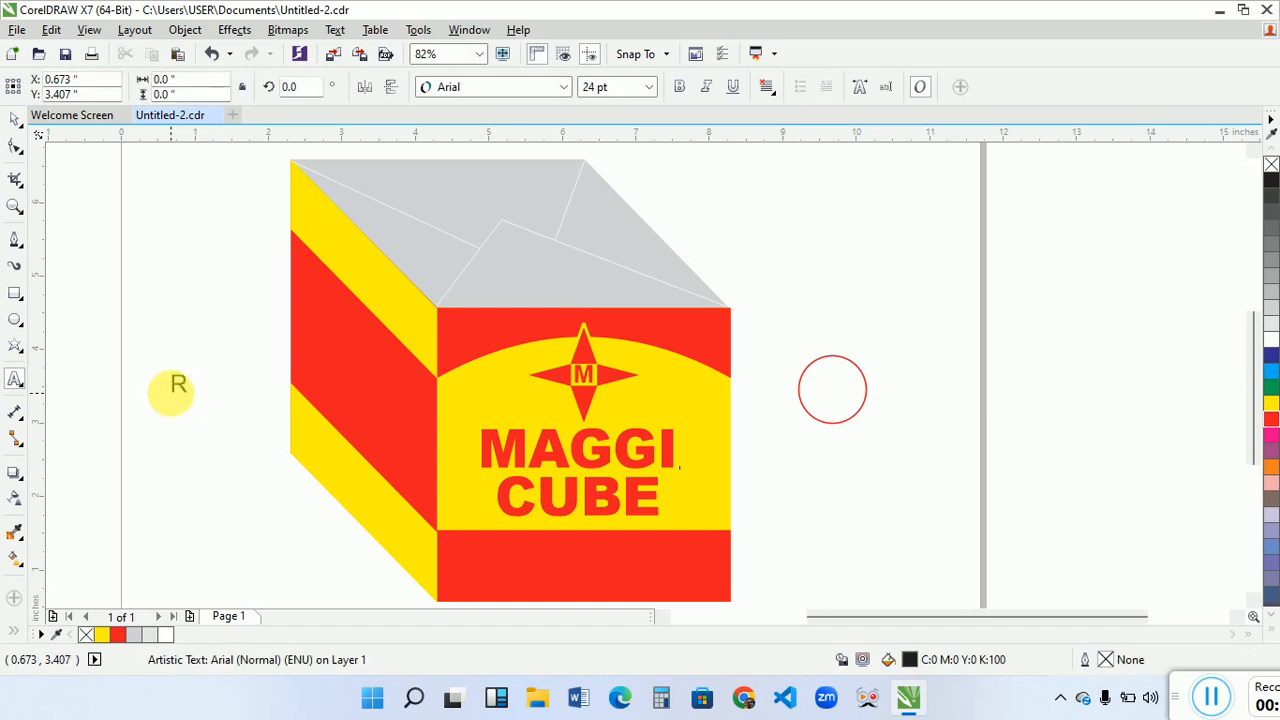
{"action": "key", "text": "ctrl+space"}
{"action": "left_click_drag", "start_coordinate": [197, 401], "coordinate": [722, 399]}
{"action": "left_click_drag", "start_coordinate": [858, 414], "coordinate": [850, 409]}
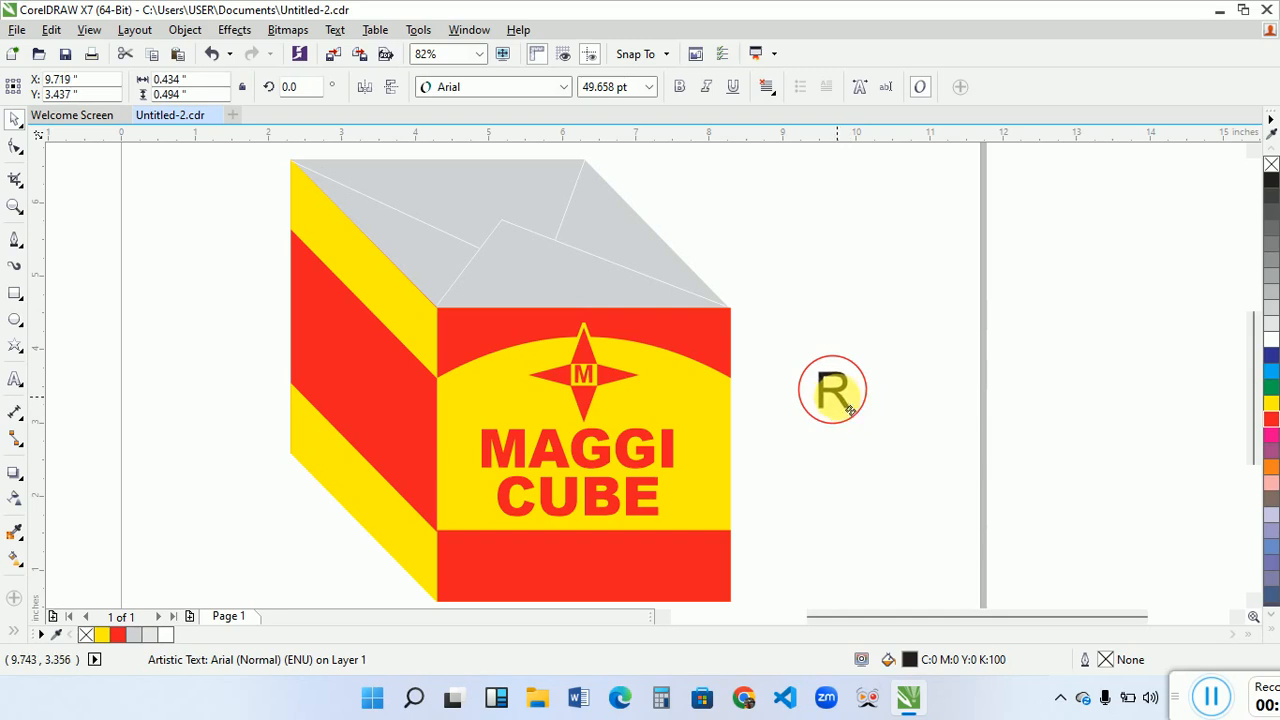
{"action": "left_click", "coordinate": [680, 87]}
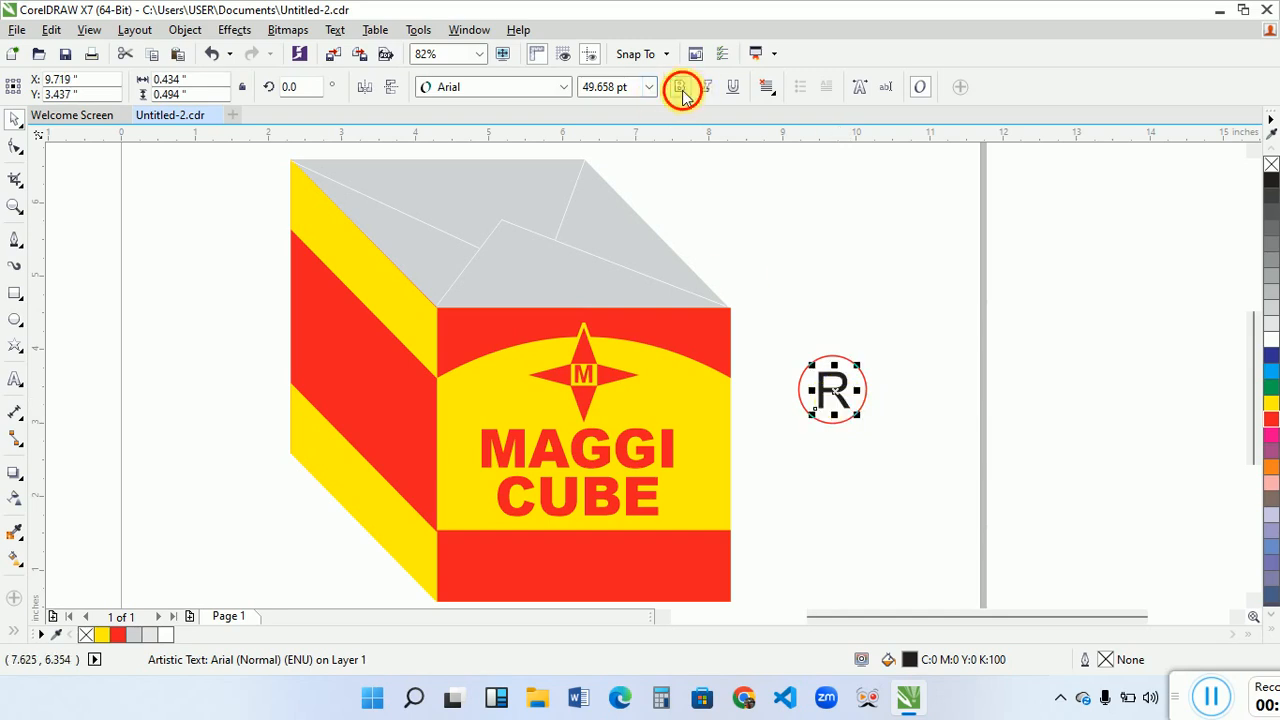
{"action": "left_click", "coordinate": [1271, 419]}
- Group the "R" with its circle and place it, shrunk to a small registered mark, just after the "MAGGI CUBE" text
{"action": "left_click_drag", "start_coordinate": [782, 330], "coordinate": [713, 507]}
{"action": "key", "text": "ctrl+g"}
{"action": "left_click", "coordinate": [805, 450]}
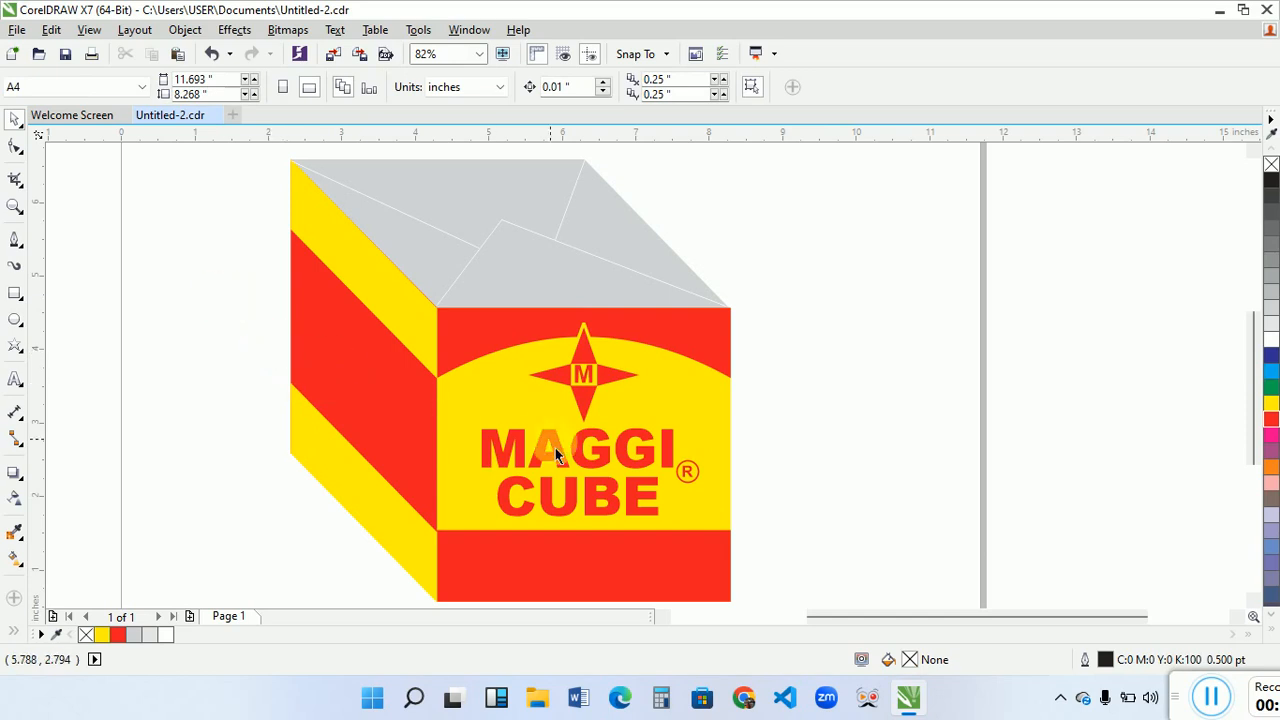
- Duplicate the front "MAGGI" text to beside the box's side face and fill the copy yellow
{"action": "left_click_drag", "start_coordinate": [555, 455], "coordinate": [230, 355]}
{"action": "key", "text": "Escape"}
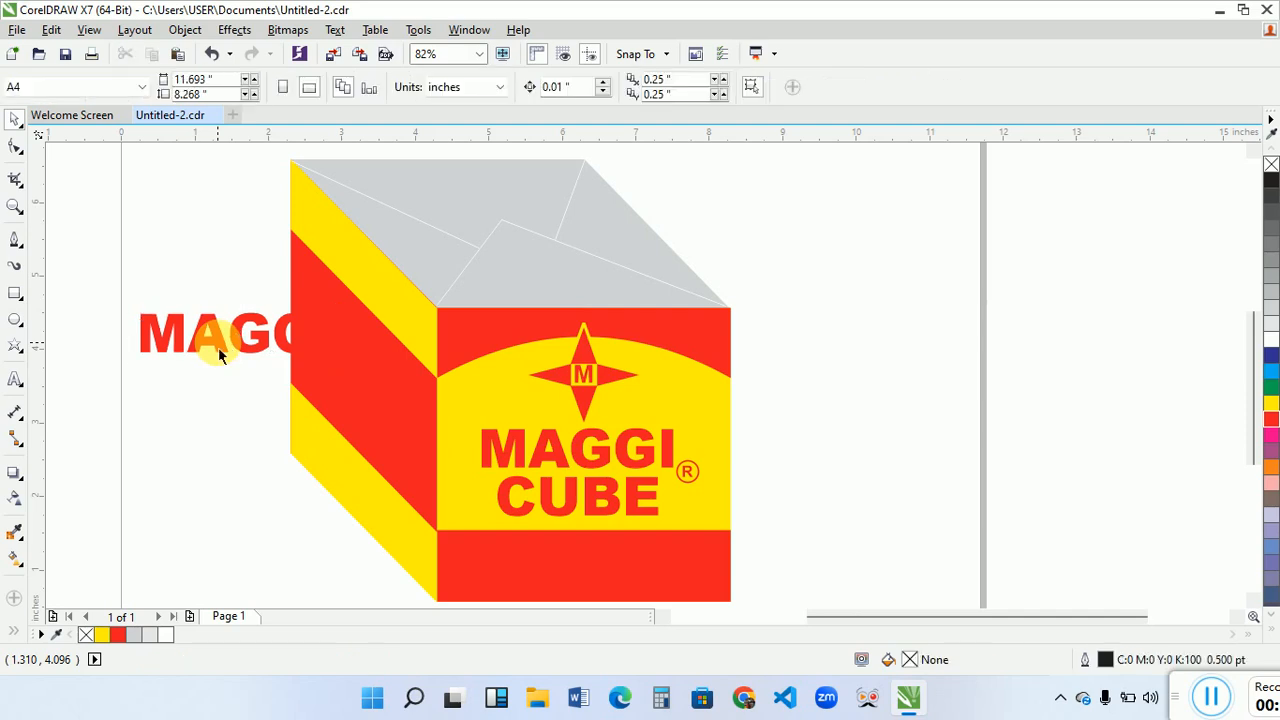
{"action": "left_click", "coordinate": [219, 352]}
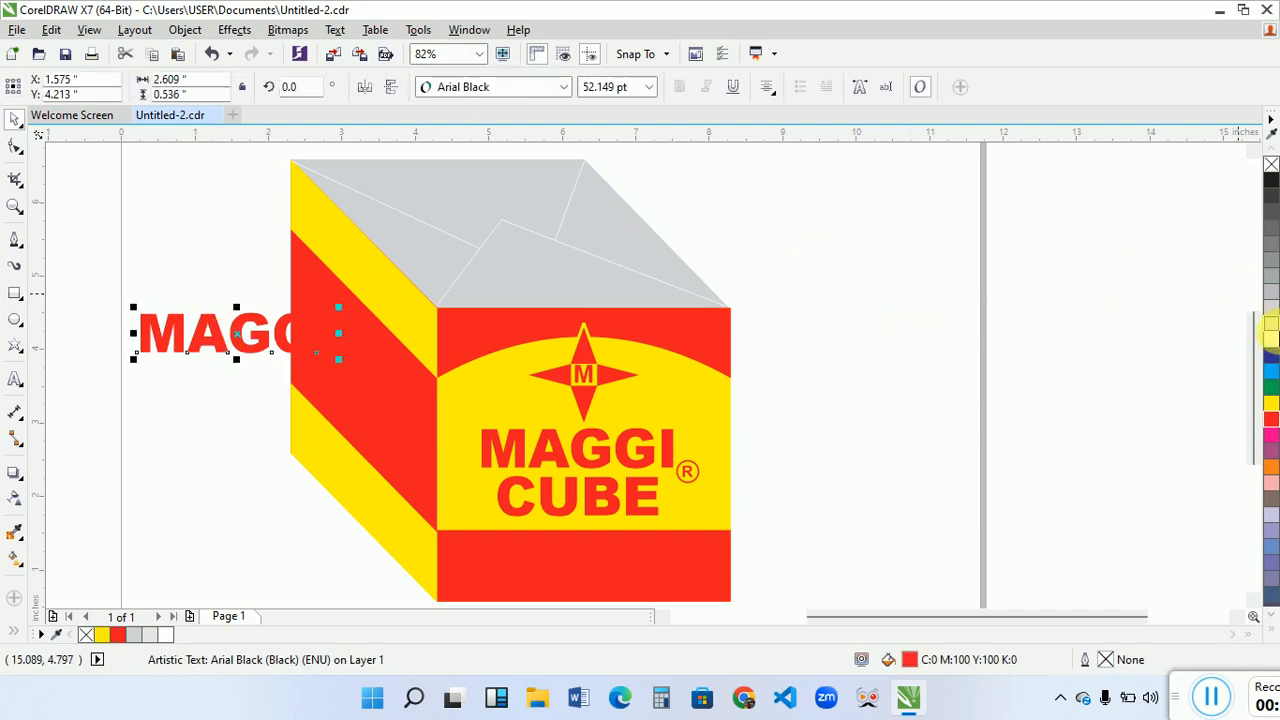
{"action": "left_click", "coordinate": [1270, 400]}
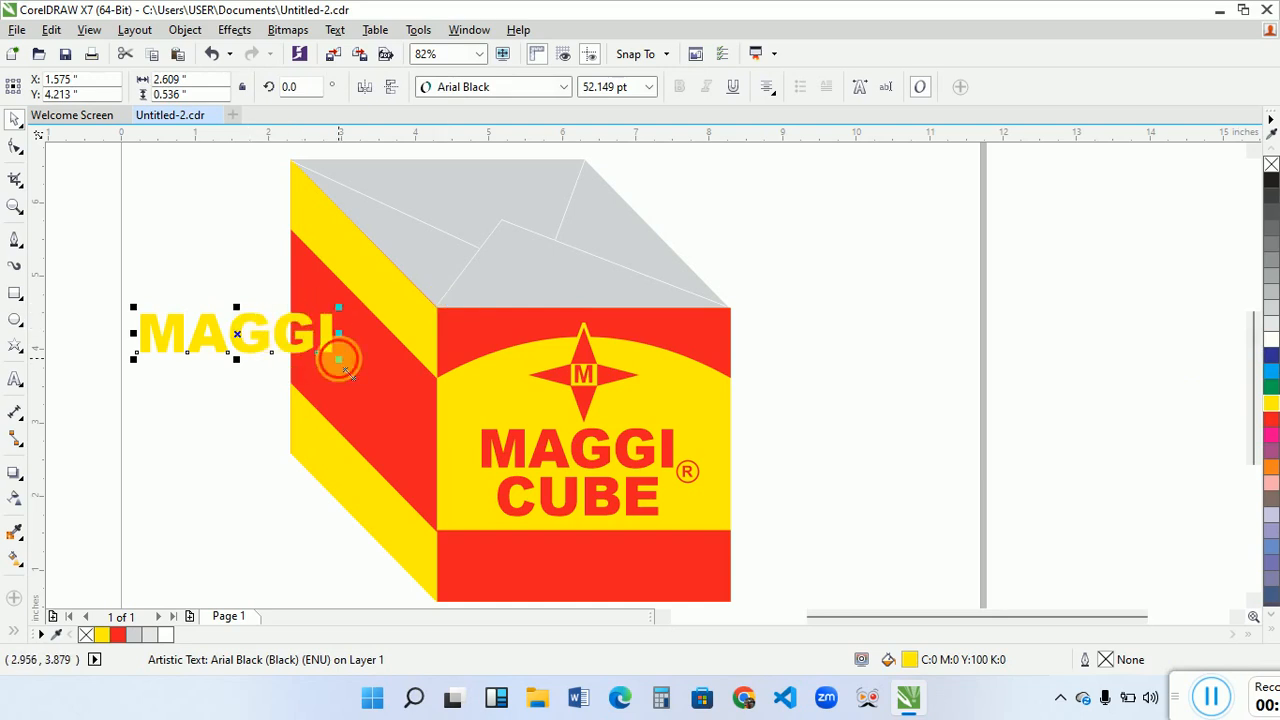
- Shrink the yellow "MAGGI" copy to about 2 inches wide, start it on the side's red band, and undo the trial slant
{"action": "left_click_drag", "start_coordinate": [338, 358], "coordinate": [425, 470]}
{"action": "left_click", "coordinate": [420, 346]}
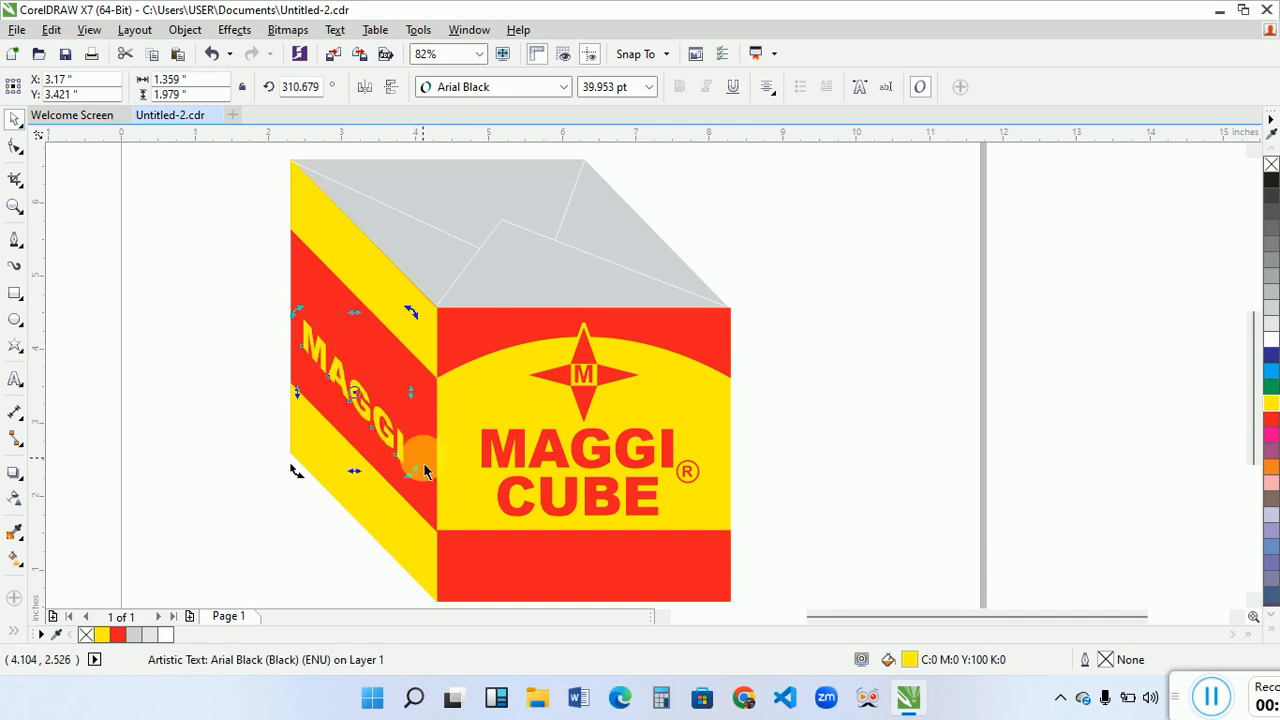
{"action": "key", "text": "ctrl+z"}
{"action": "key", "text": "ctrl+z"}
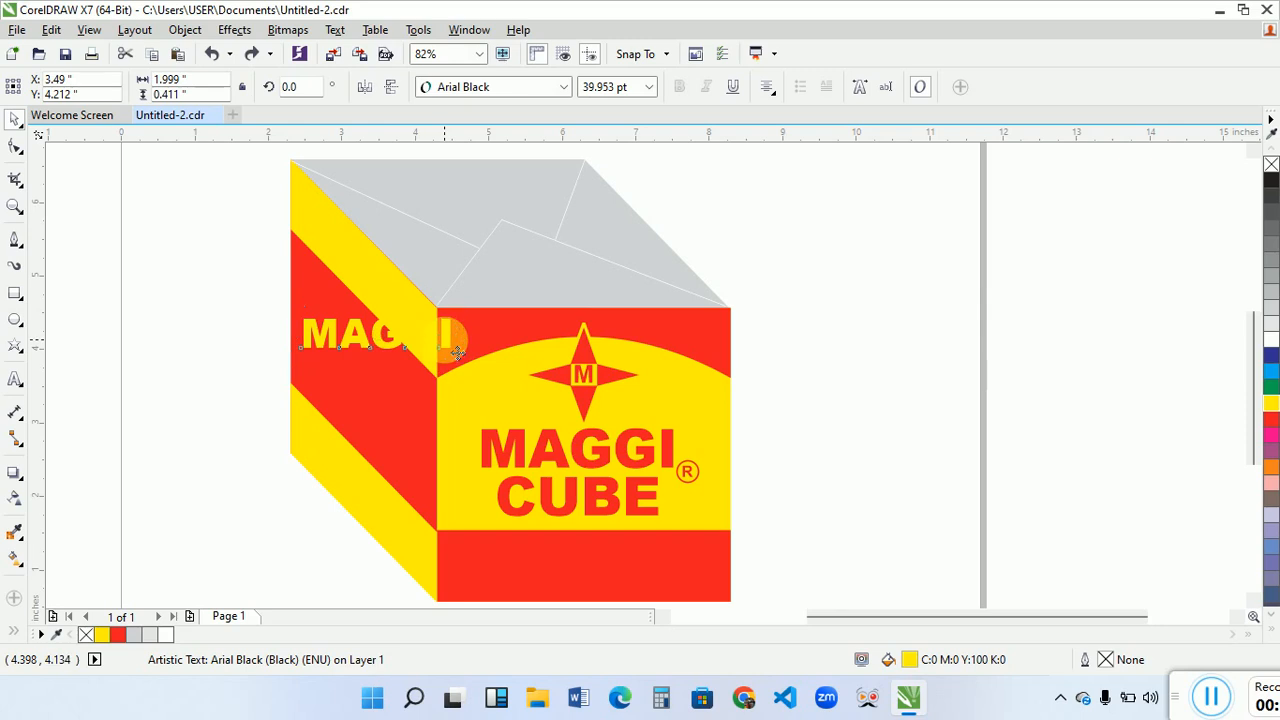
- Try narrowing the yellow "MAGGI" to about 1.82 inches and slanting it along the red band, then undo the slant
{"action": "left_click", "coordinate": [445, 345]}
{"action": "left_click_drag", "start_coordinate": [458, 336], "coordinate": [442, 336]}
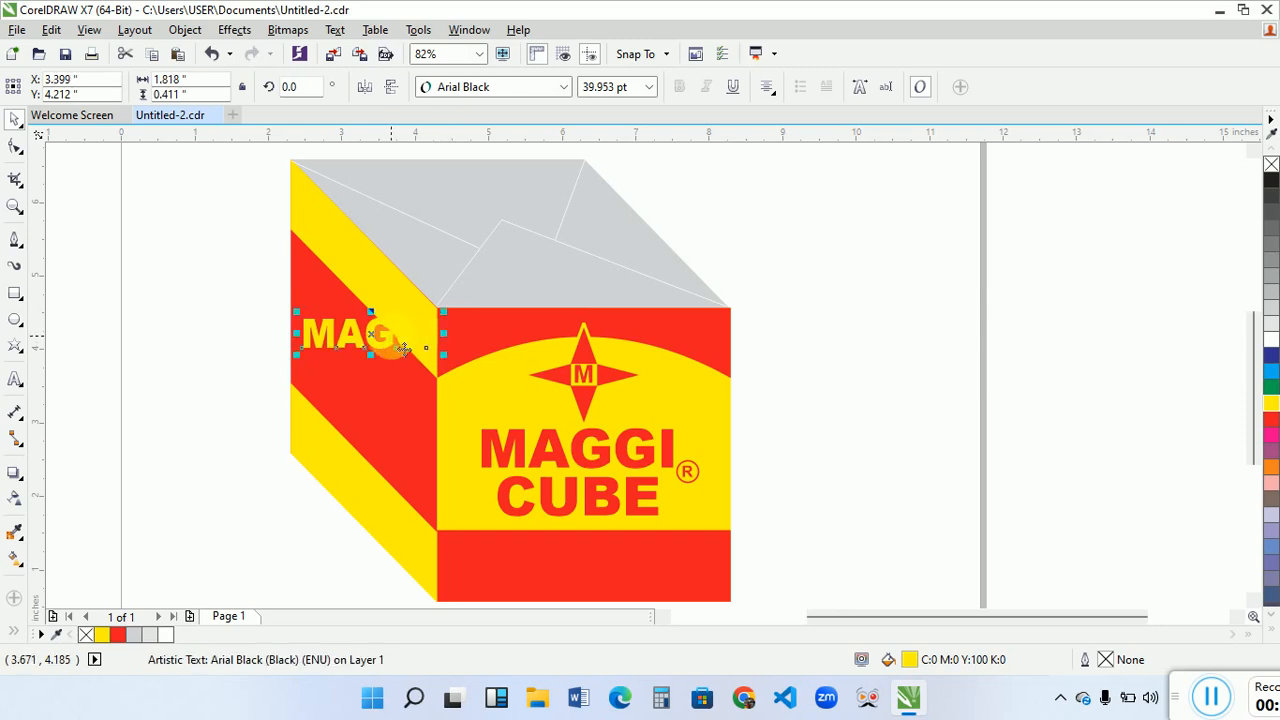
{"action": "left_click", "coordinate": [443, 336]}
{"action": "left_click_drag", "start_coordinate": [455, 340], "coordinate": [382, 509]}
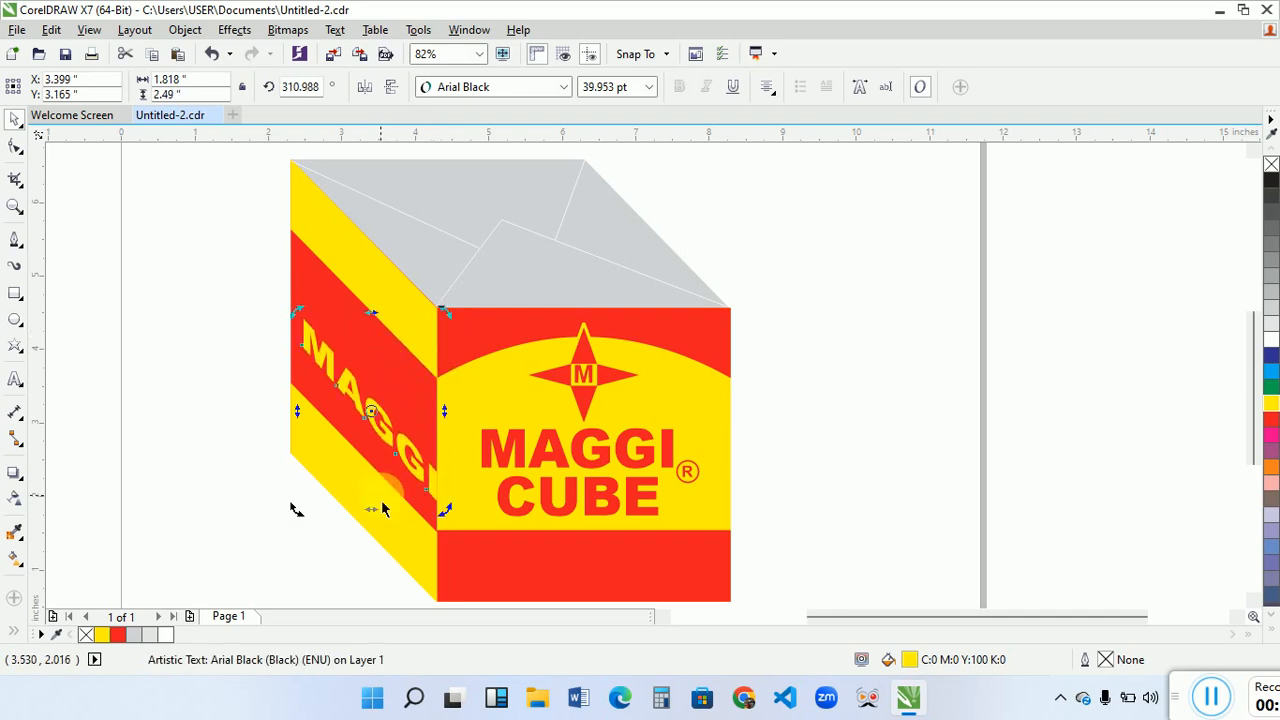
{"action": "key", "text": "ctrl+z"}
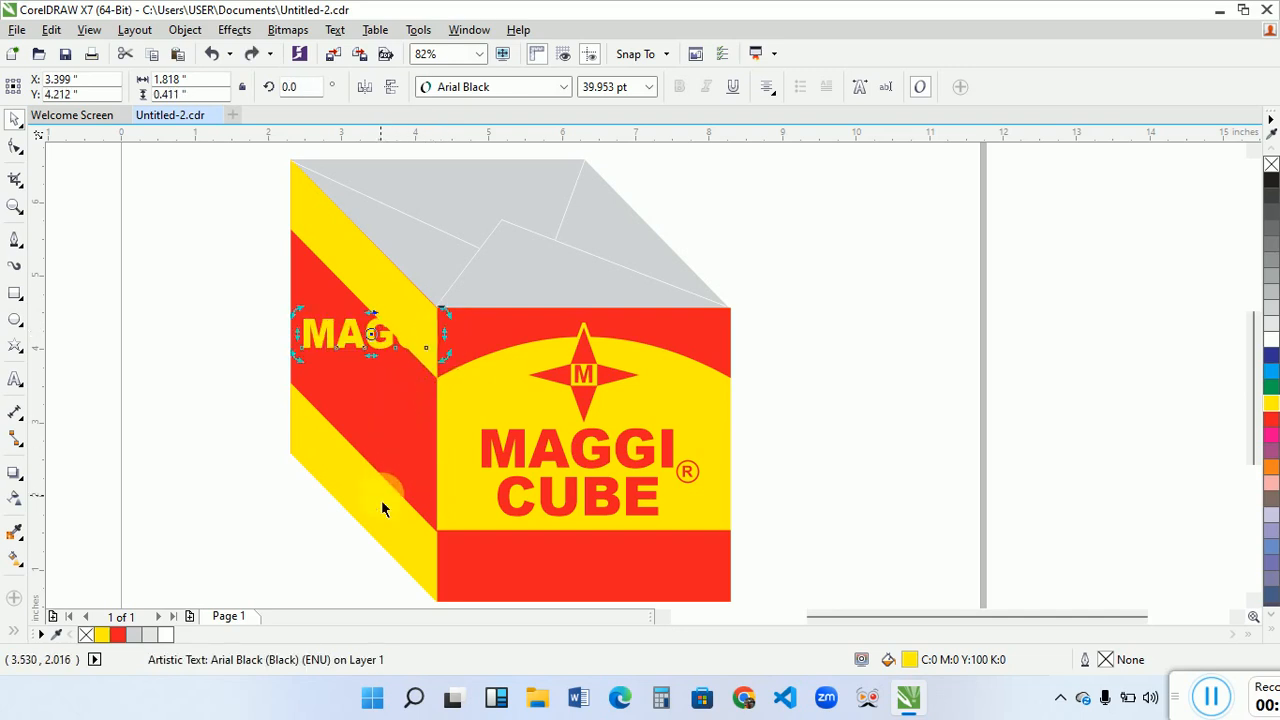
- Narrow the yellow "MAGGI" to about 1.53 inches wide, slanted parallel to the side face's red band and centred within it
{"action": "left_click_drag", "start_coordinate": [444, 335], "coordinate": [409, 436]}
{"action": "left_click", "coordinate": [378, 350]}
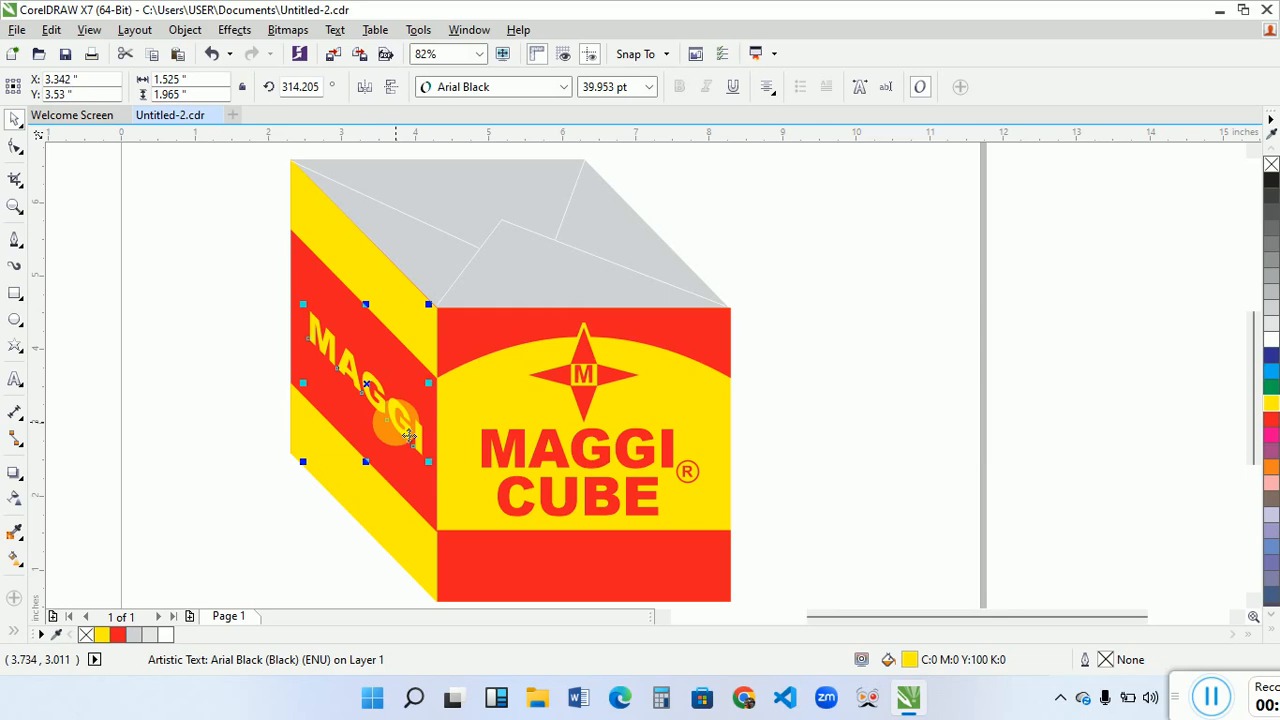
{"action": "left_click", "coordinate": [252, 406]}
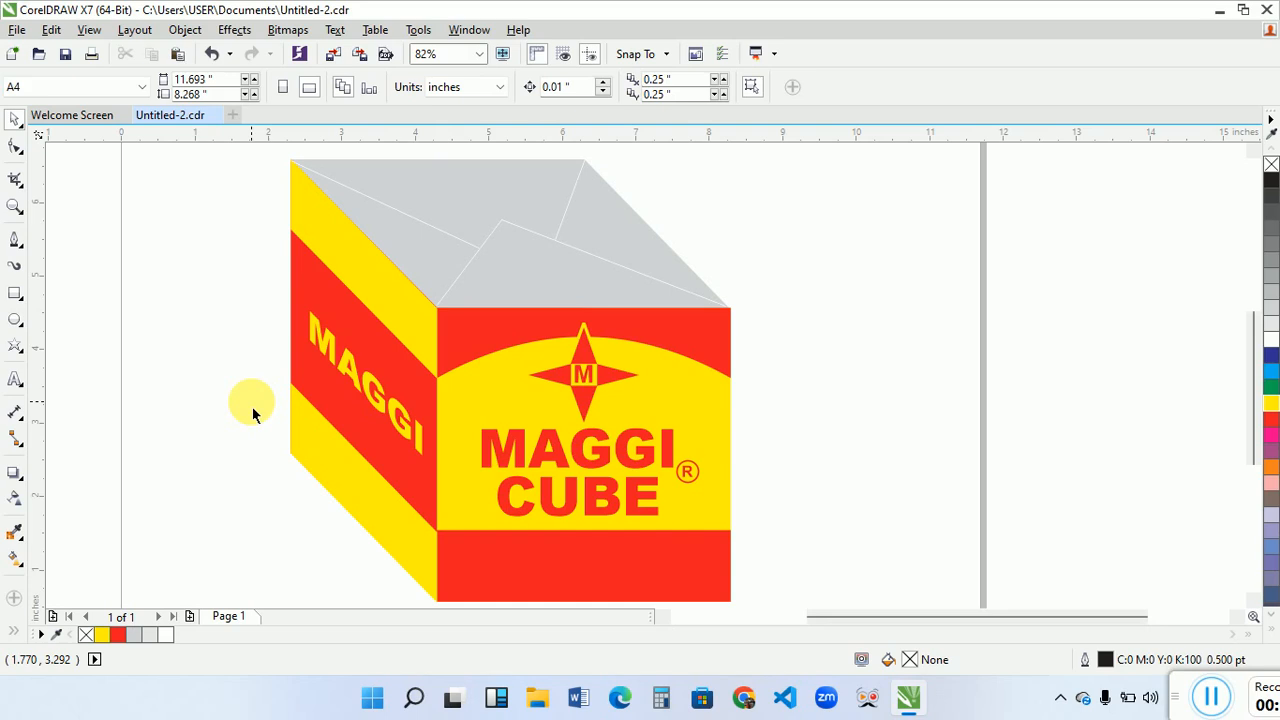
- Group all the box artwork and shrink the group proportionally to about 3.5 inches wide
{"action": "scroll", "coordinate": [252, 406], "scroll_direction": "left", "scroll_amount": 1}
{"action": "scroll", "coordinate": [252, 406], "scroll_direction": "down", "scroll_amount": 2}
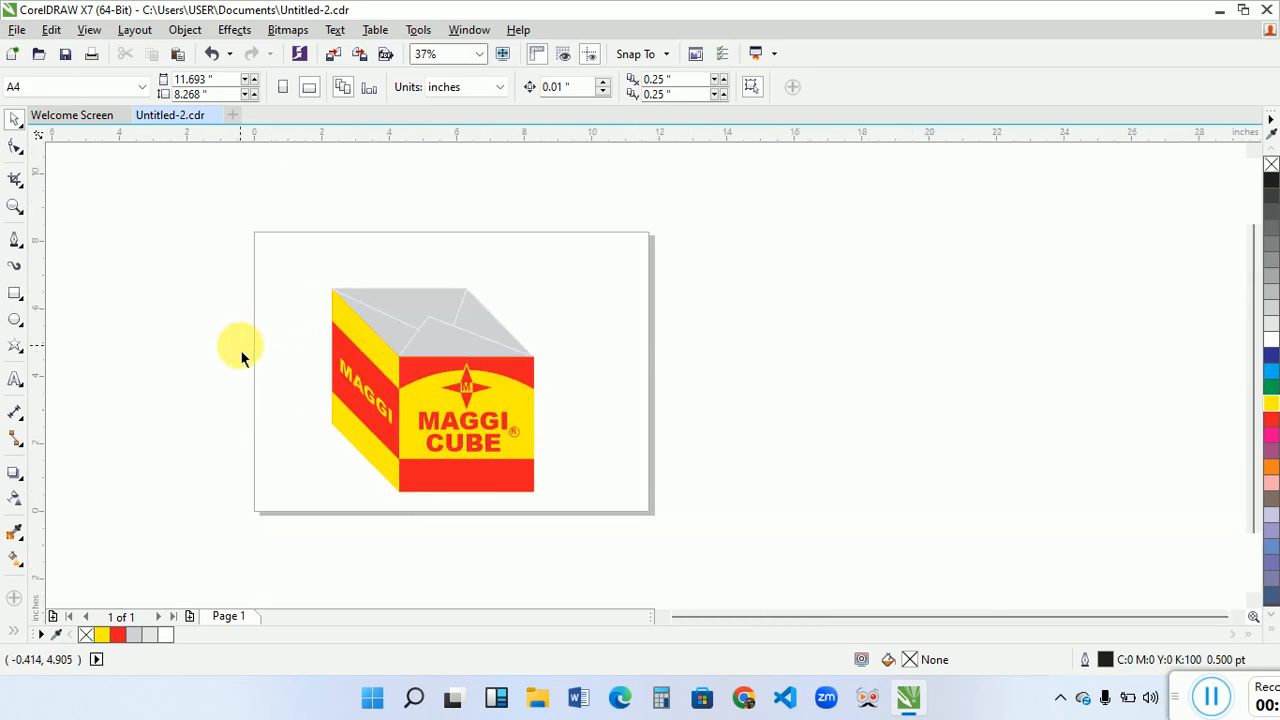
{"action": "key", "text": "ctrl+a"}
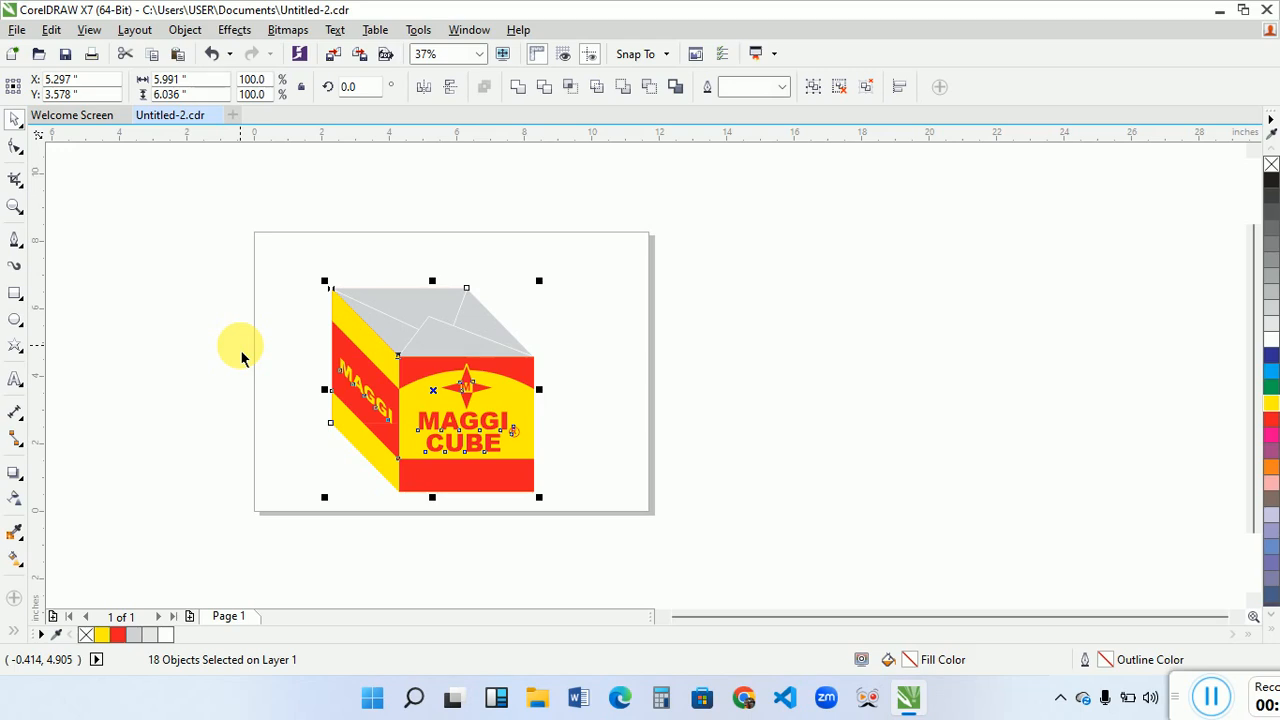
{"action": "key", "text": "ctrl+g"}
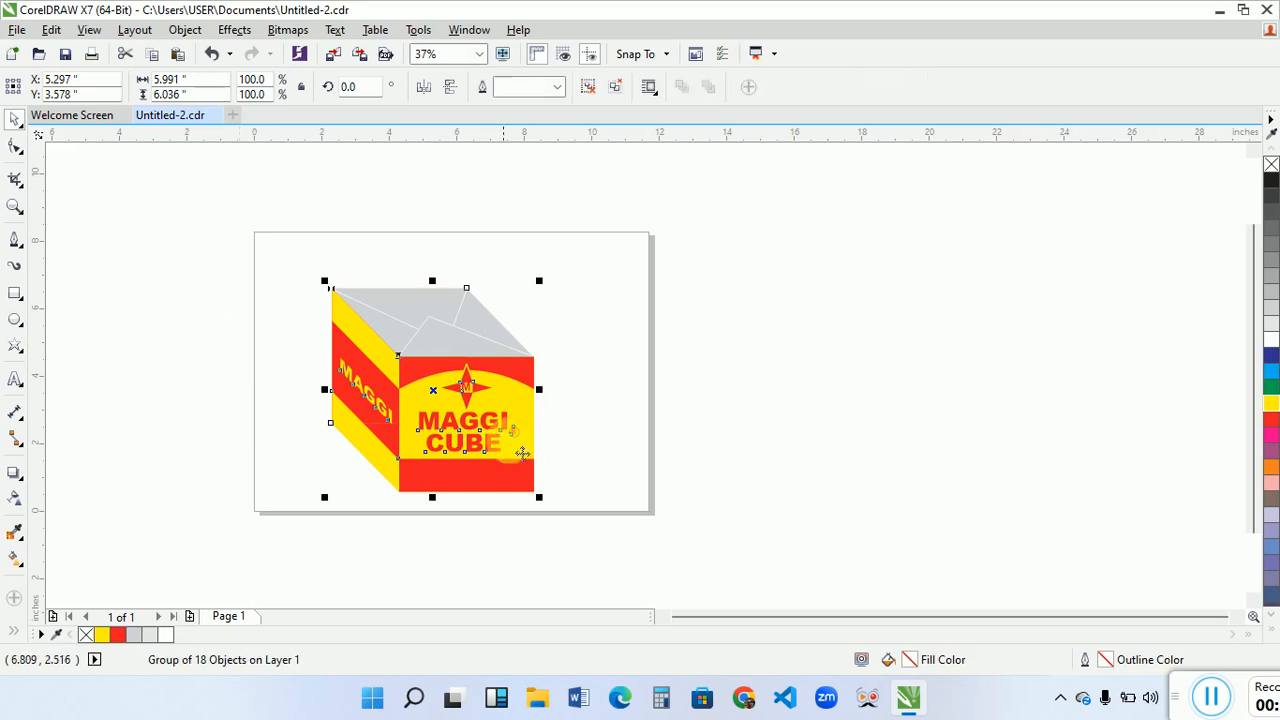
{"action": "left_click_drag", "start_coordinate": [540, 498], "coordinate": [503, 500]}
- Place two copies of the box side by side below the original and move all three up within the page
{"action": "right_click", "coordinate": [371, 481]}
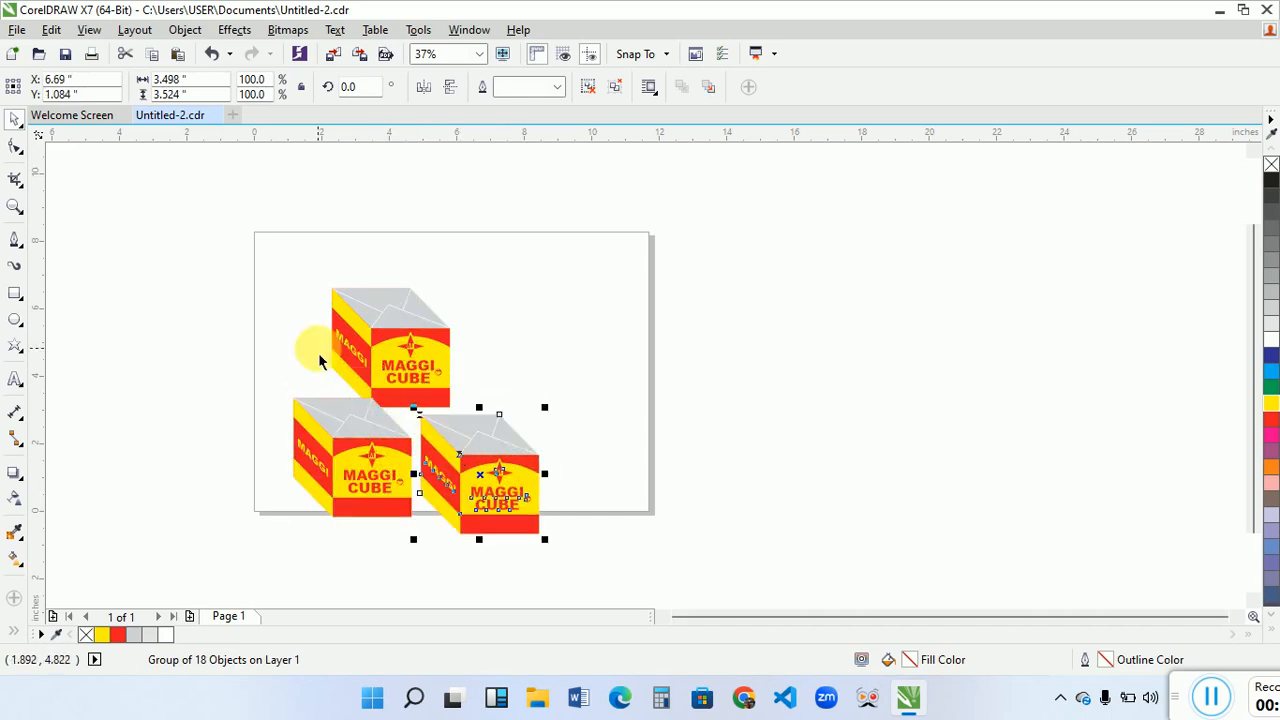
{"action": "left_click_drag", "start_coordinate": [218, 263], "coordinate": [560, 548]}
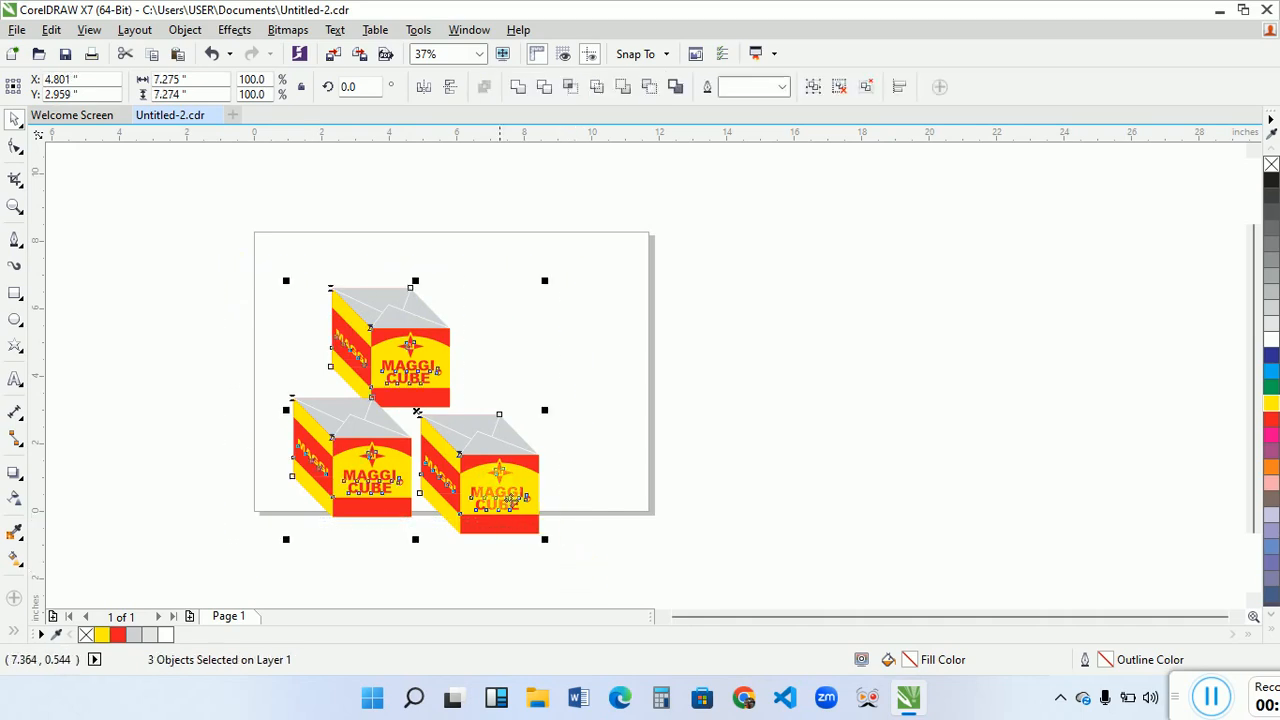
{"action": "left_click_drag", "start_coordinate": [503, 495], "coordinate": [521, 450]}
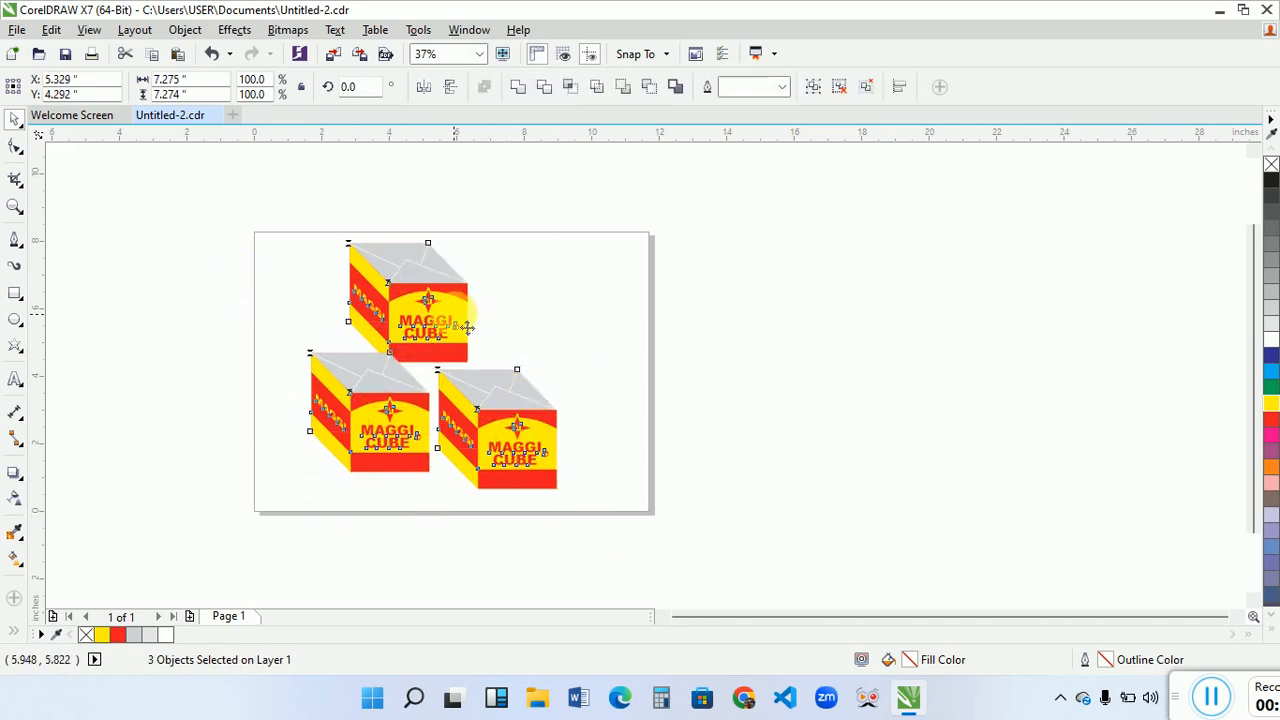
{"action": "left_click", "coordinate": [557, 337]}
- Lower the upper box onto the two lower boxes and nudge the lower-right box slightly down to form a stack
{"action": "left_click", "coordinate": [466, 317]}
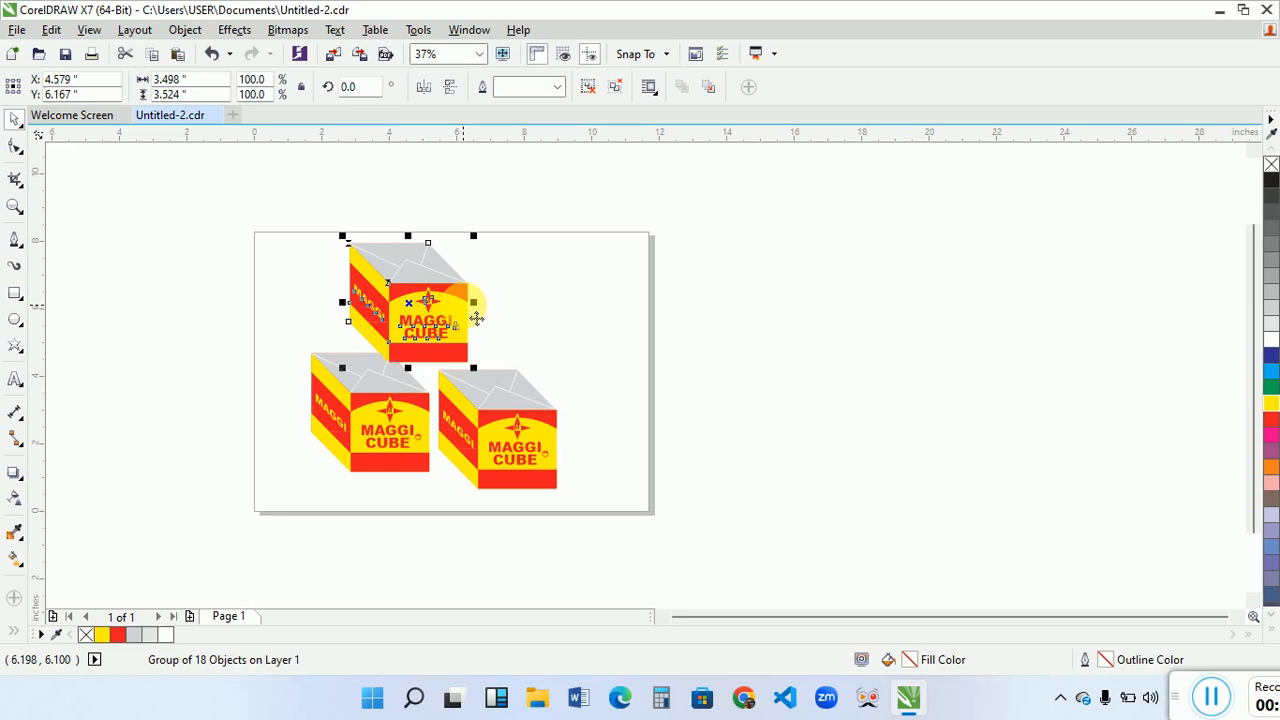
{"action": "left_click_drag", "start_coordinate": [476, 318], "coordinate": [498, 348]}
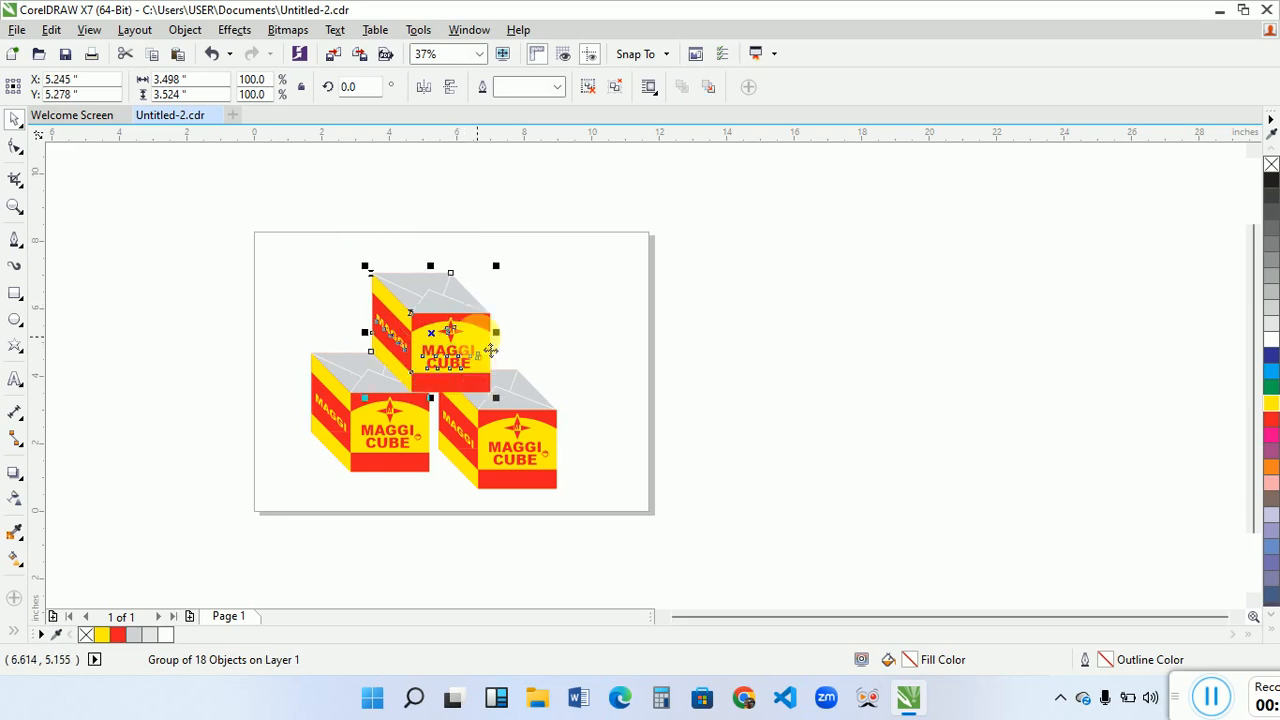
{"action": "left_click_drag", "start_coordinate": [519, 434], "coordinate": [514, 442]}
{"action": "left_click", "coordinate": [246, 363]}
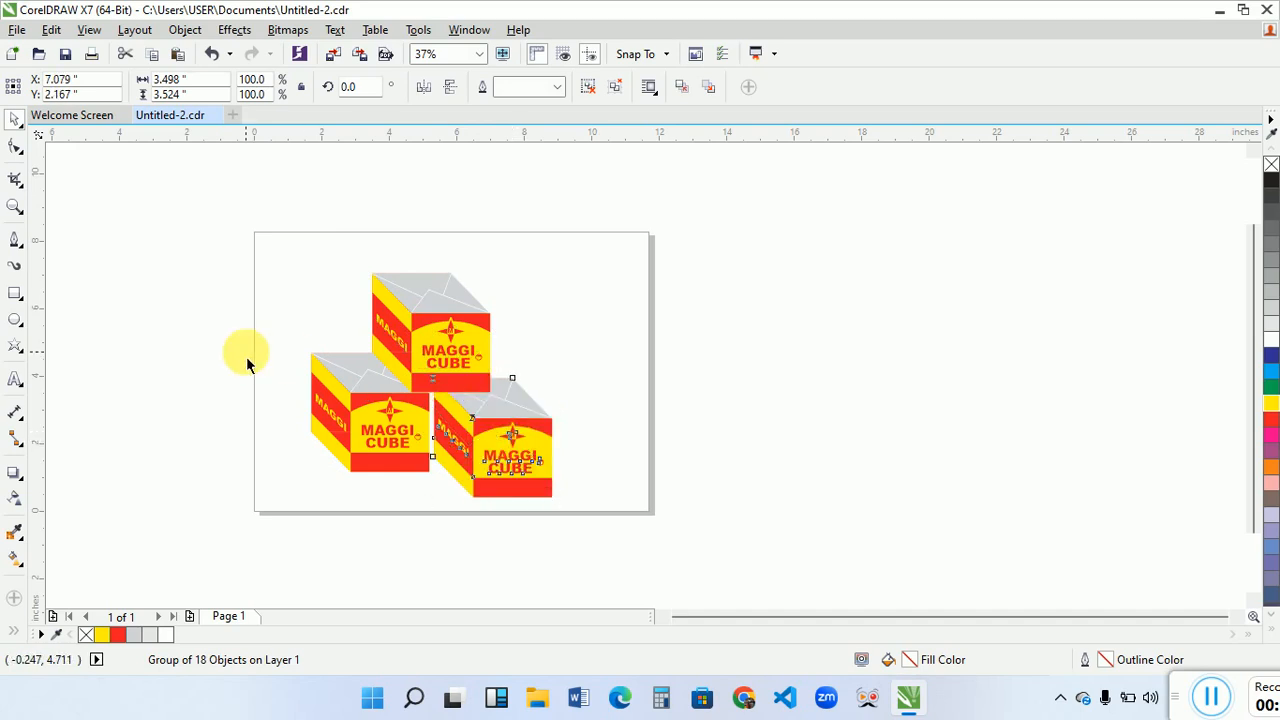
- Fit all three boxes in the view and inspect the finished stack in full-screen preview
{"action": "key", "text": "F5"}
{"action": "key", "text": "F4"}
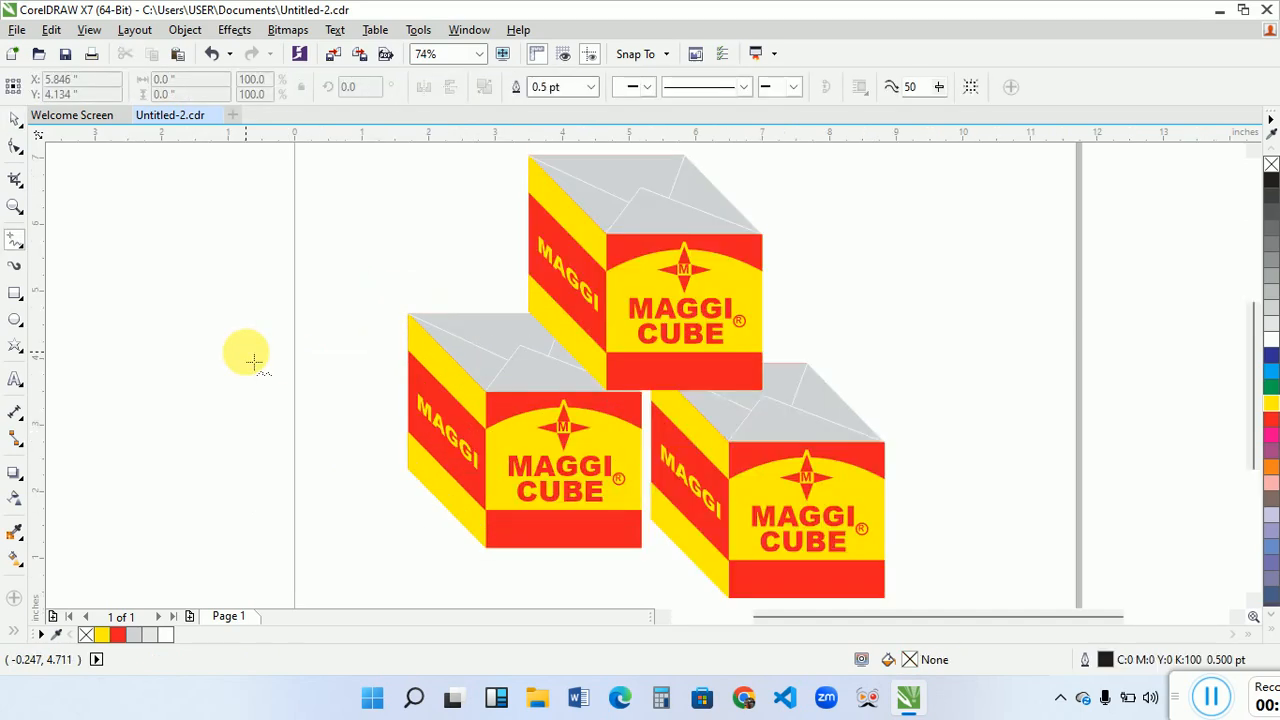
{"action": "key", "text": "F9"}
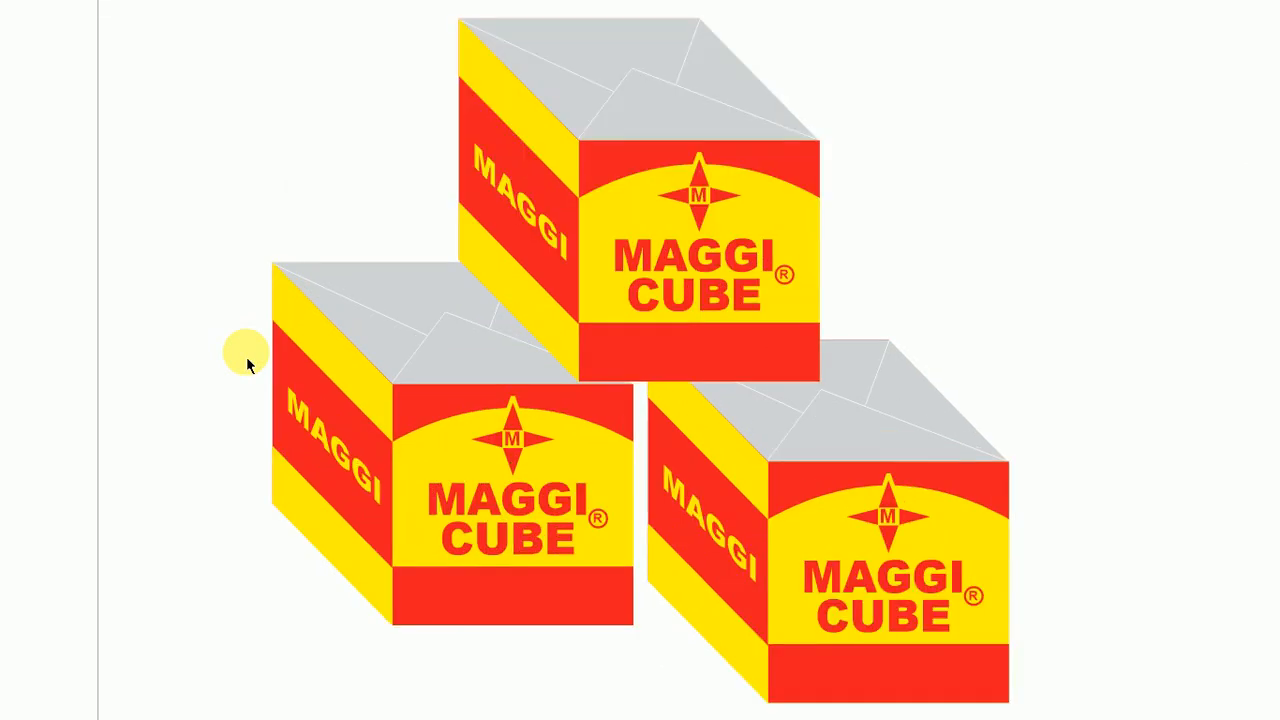